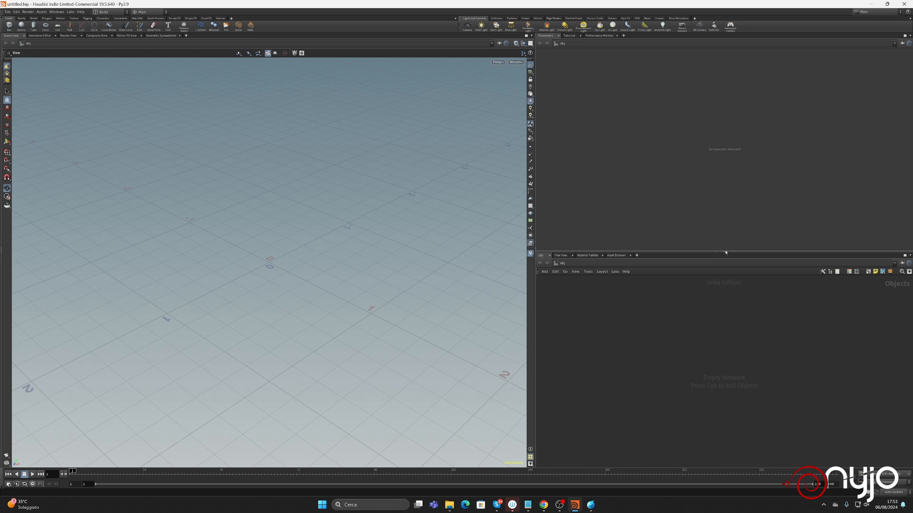
# - Enlarge the network editor area and create a Geometry object named Liquid_mesh
pyautogui.moveTo(725, 253); pyautogui.dragTo(725, 199)
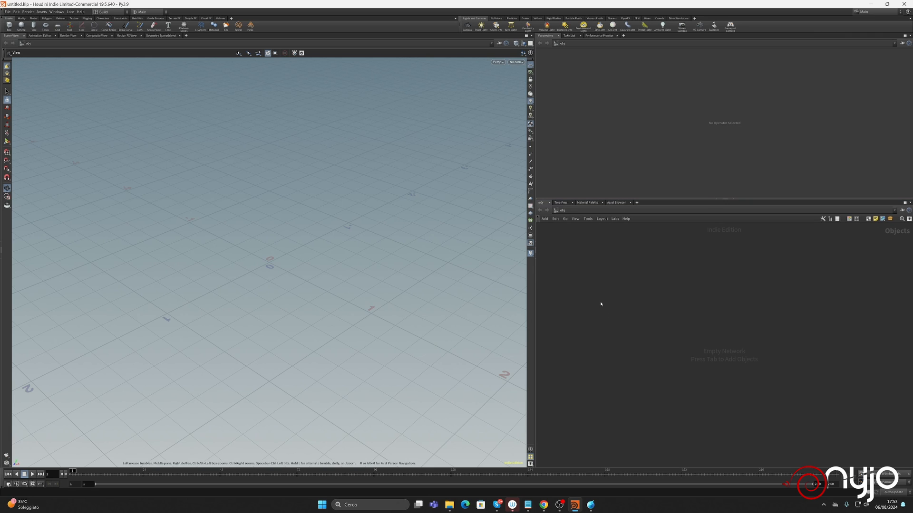
pyautogui.press('Tab')
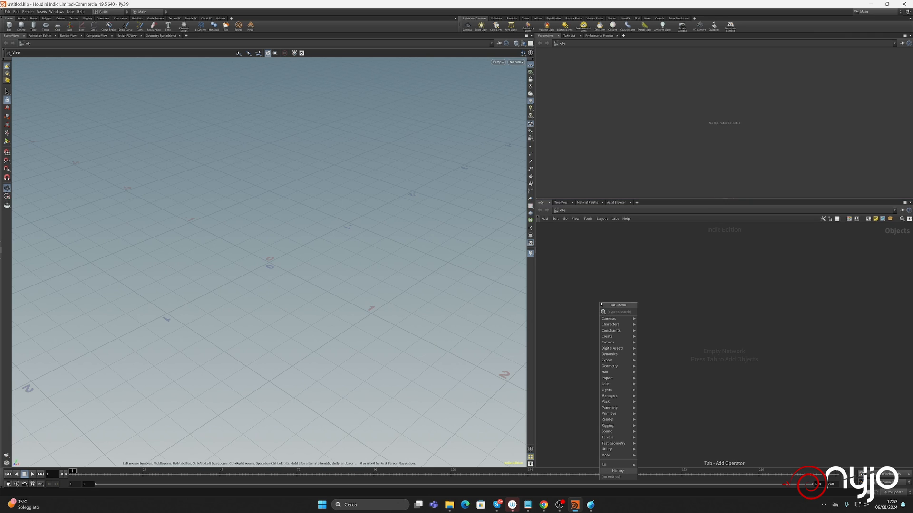
pyautogui.write('gep')
pyautogui.press('BackSpace')
pyautogui.write('o')
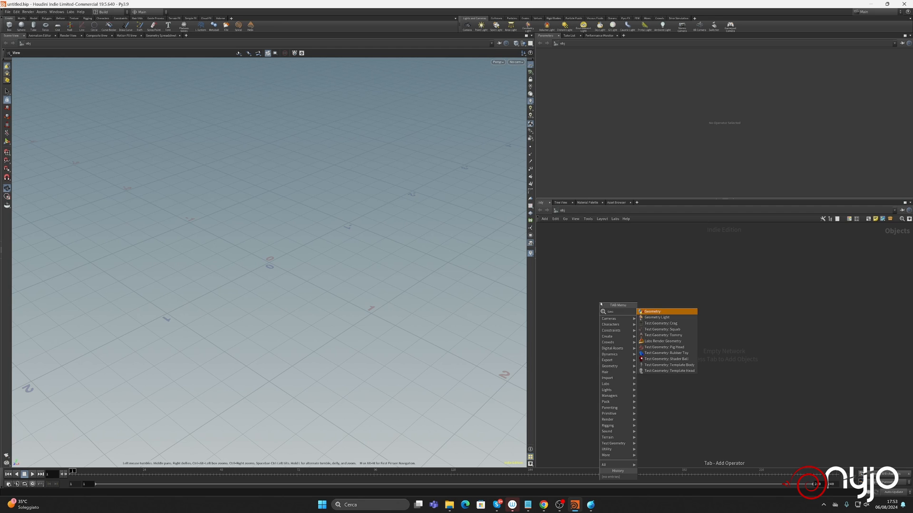
pyautogui.press('Return')
pyautogui.click(600, 303)
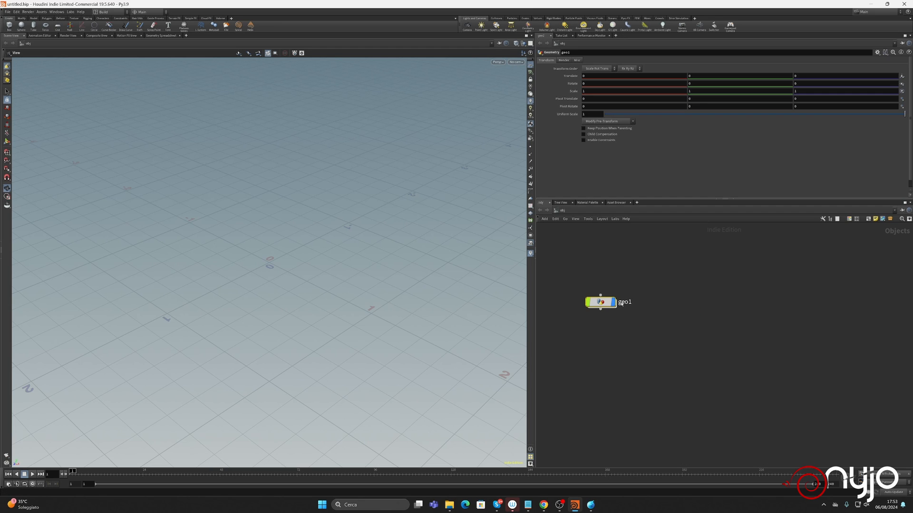
pyautogui.write('Liquid_mesh')
pyautogui.press('Return')
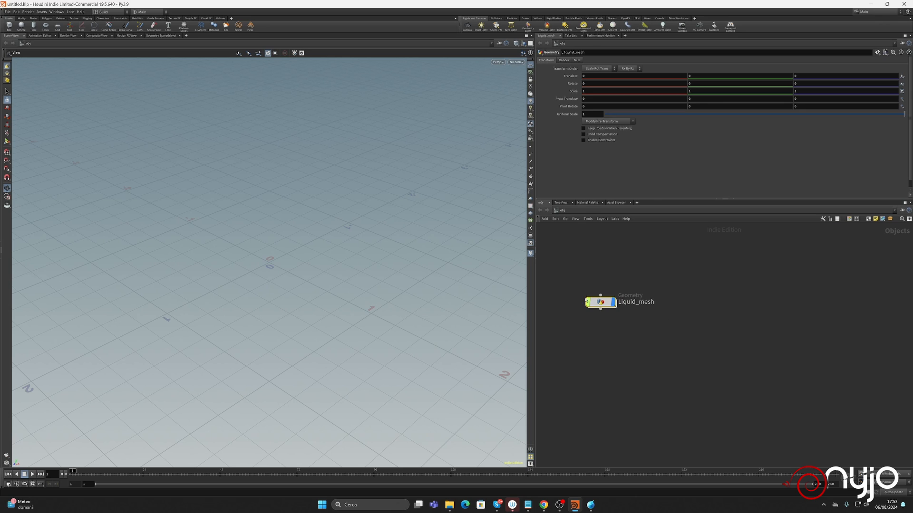
# - Inside the Liquid_mesh object, add an Alembic node and name it Load_LG_Cache
pyautogui.doubleClick(604, 299)
pyautogui.press('Tab')
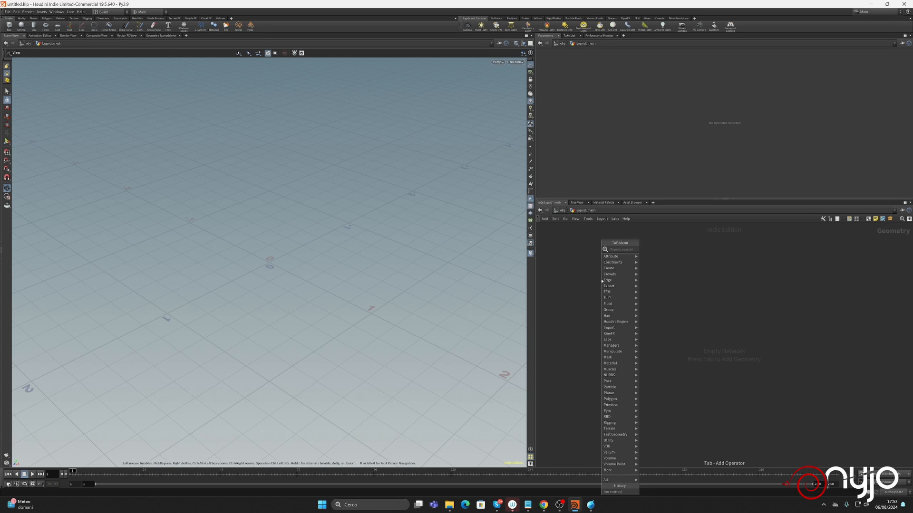
pyautogui.write('file')
pyautogui.press('Return')
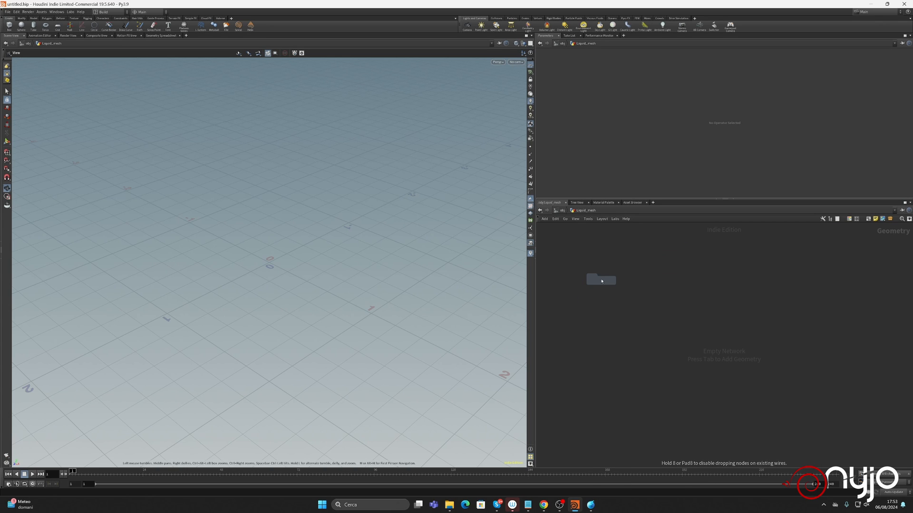
pyautogui.click(601, 281)
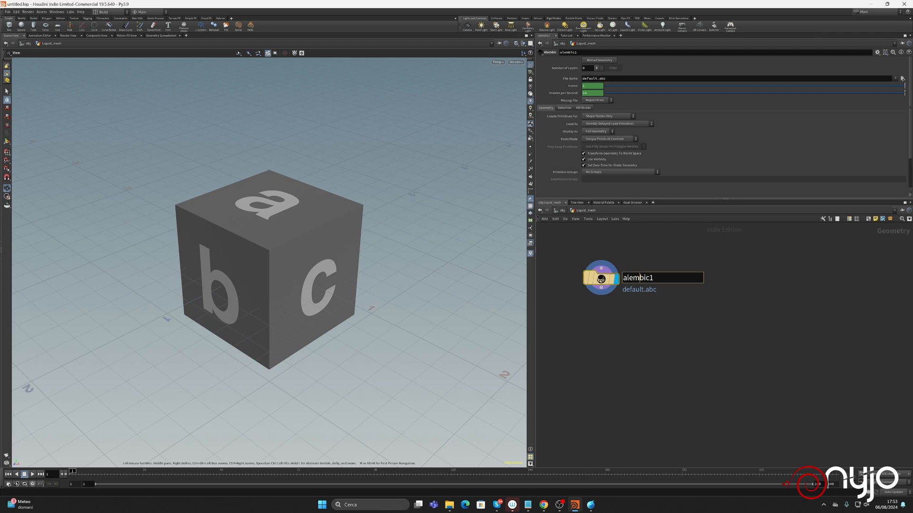
pyautogui.doubleClick(672, 277)
pyautogui.write('Loa')
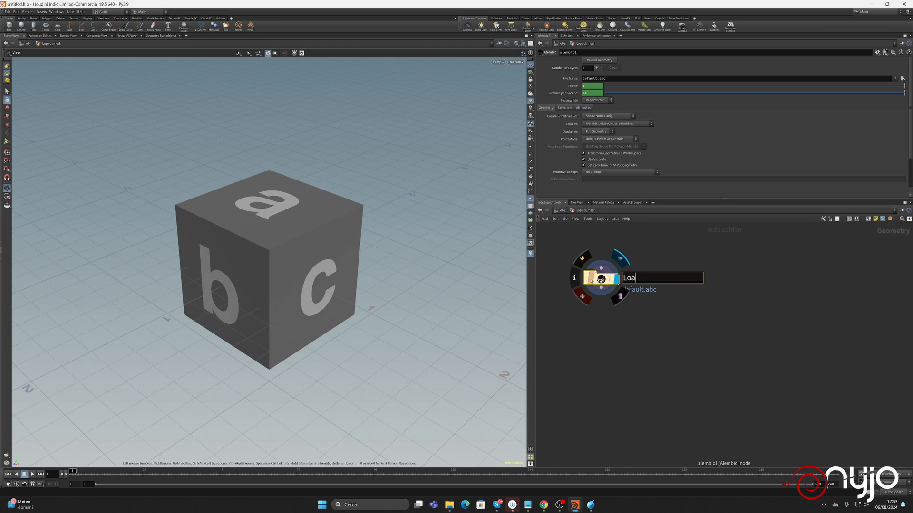
pyautogui.write('d_LG_Cache')
pyautogui.press('Return')
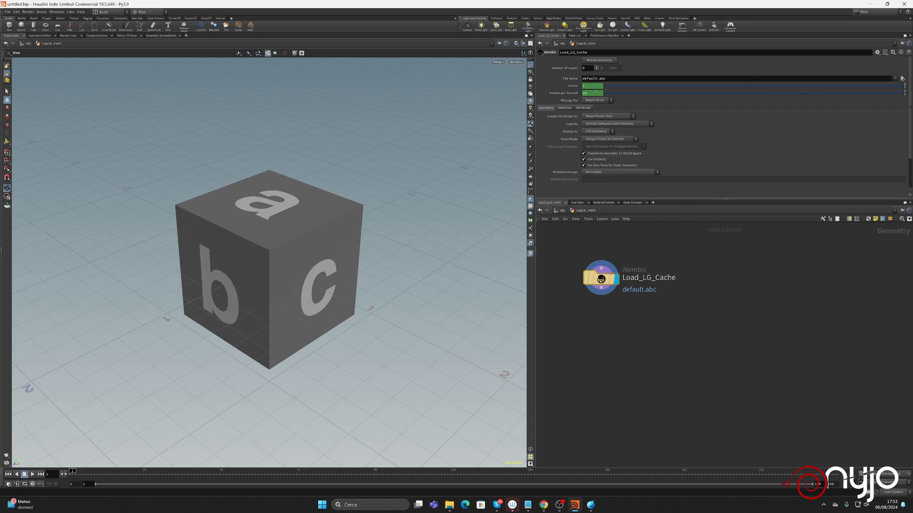
# - Remove the expression driving the Alembic node's Frames per Second and set the value to 60
pyautogui.rightClick(592, 92)
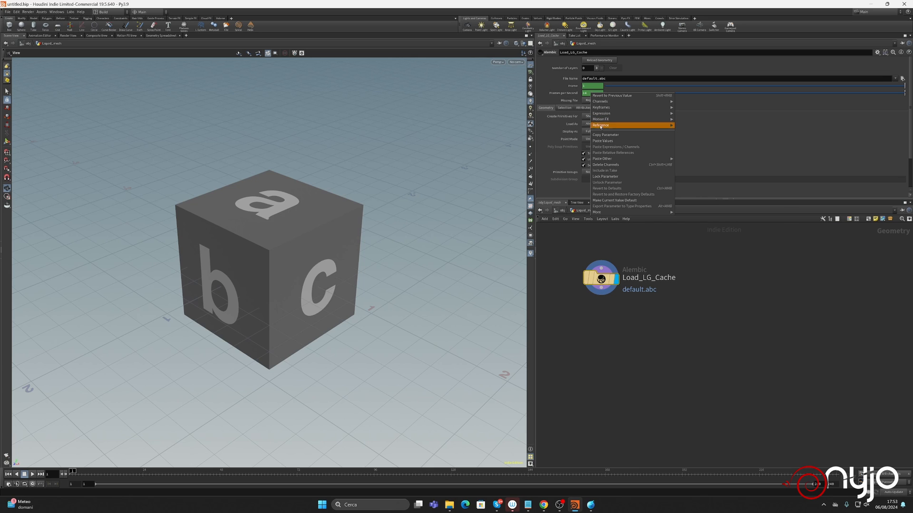
pyautogui.click(618, 165)
pyautogui.doubleClick(596, 93)
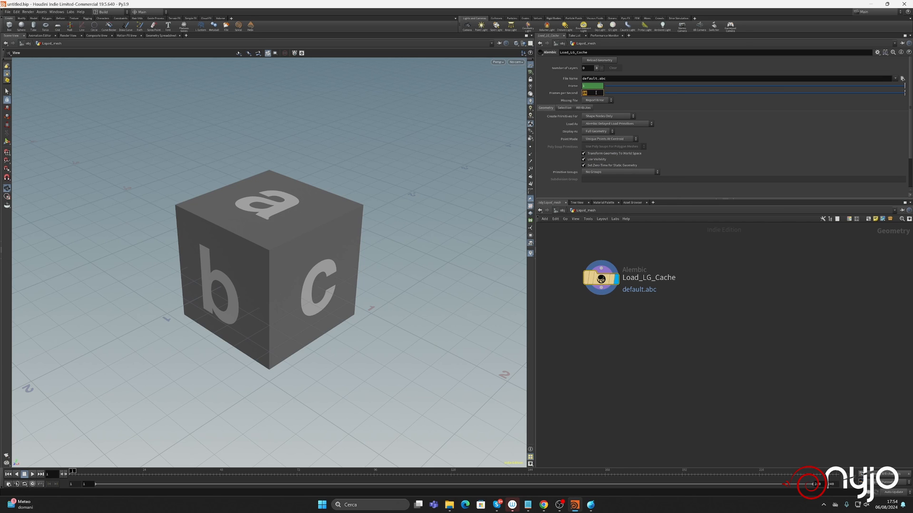
pyautogui.write('60')
pyautogui.press('Return')
# - Load LiquidSphere_v001.abc from the LiquiGen export's Mesh folder into the Alembic node and frame the mesh in the viewport
pyautogui.click(901, 79)
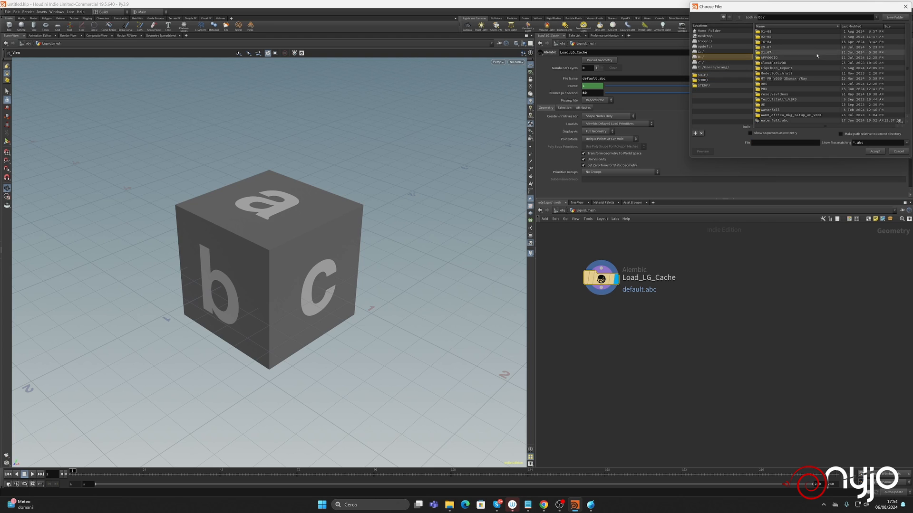
pyautogui.doubleClick(778, 68)
pyautogui.doubleClick(780, 53)
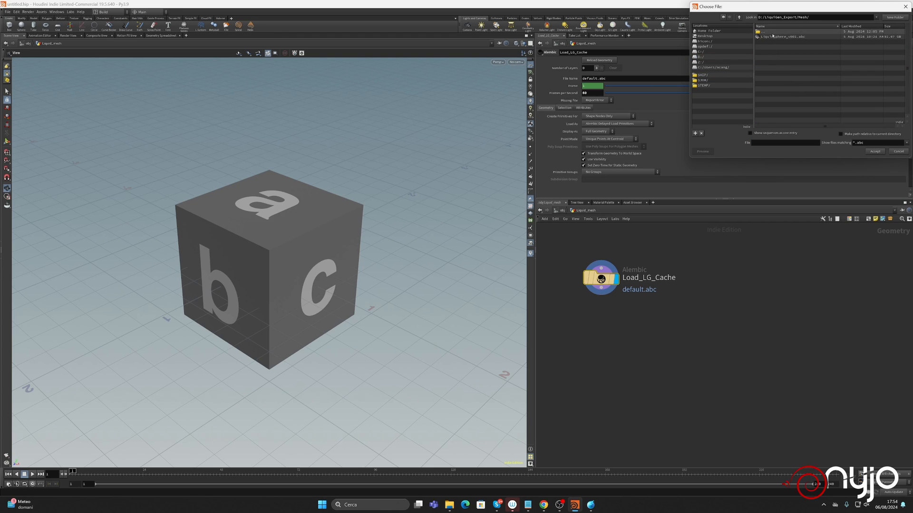
pyautogui.doubleClick(771, 37)
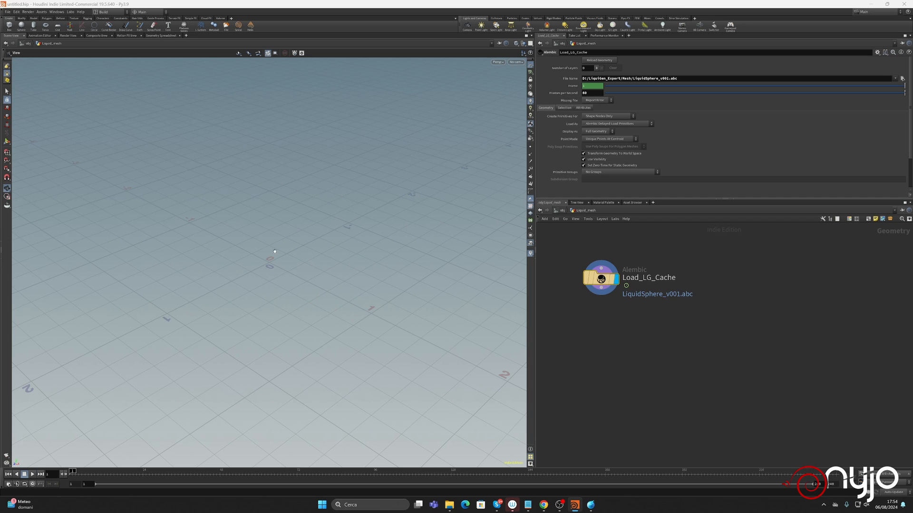
pyautogui.press('f')
pyautogui.moveTo(276, 252)
pyautogui.mouseDown()
pyautogui.moveTo(319, 253)
pyautogui.moveTo(359, 194)
pyautogui.mouseUp()
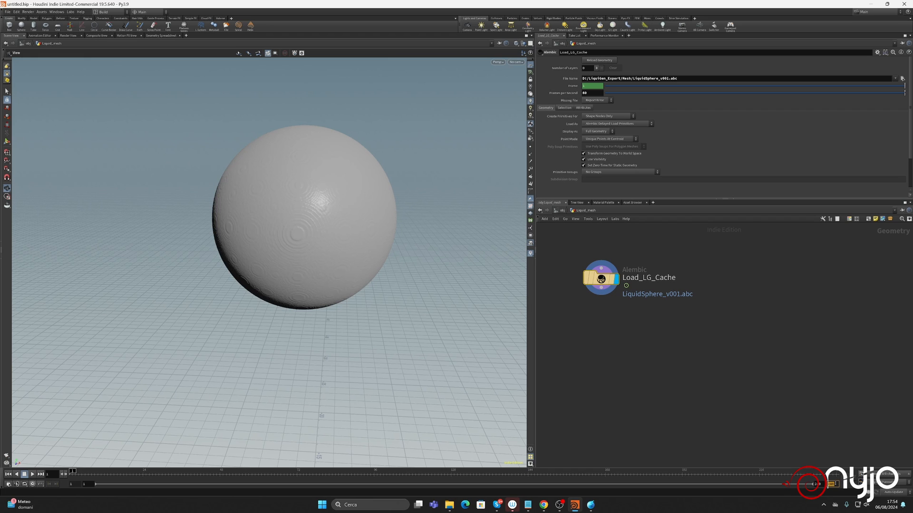
# - Set the timeline's end frame to 1000 and scrub to about frame 600 to inspect the liquid mesh
pyautogui.write('1000')
pyautogui.press('Return')
pyautogui.click(89, 472)
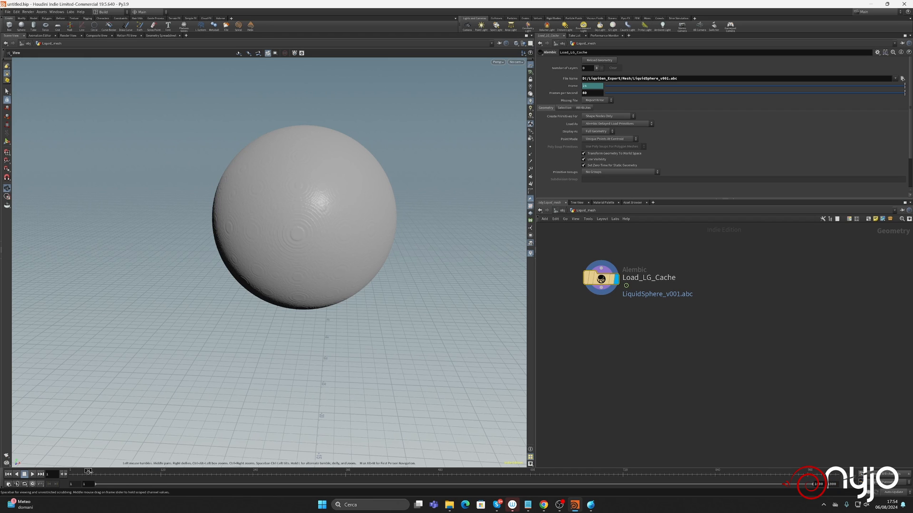
pyautogui.moveTo(90, 472); pyautogui.dragTo(532, 430)
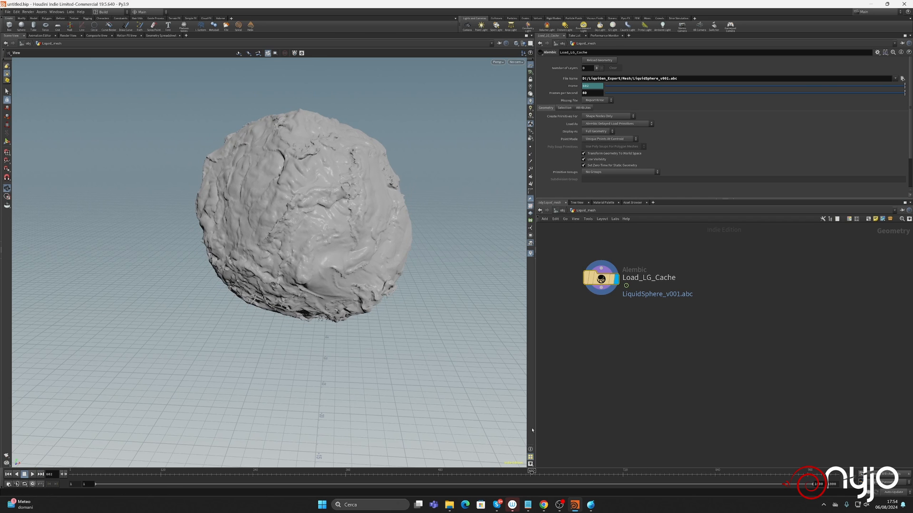
pyautogui.moveTo(294, 203); pyautogui.dragTo(397, 311)
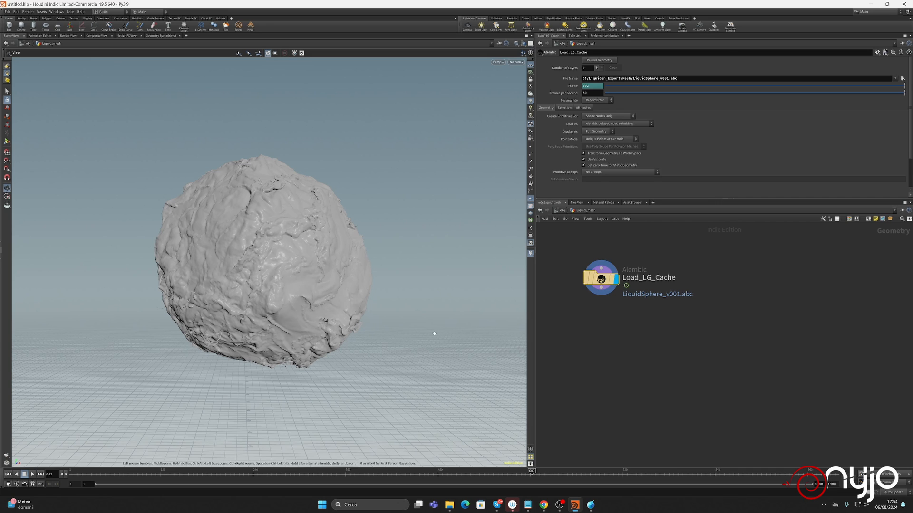
# - Split the scene view into upper and lower panes and add a Geometry Spreadsheet to the lower one
pyautogui.moveTo(600, 278); pyautogui.dragTo(599, 281)
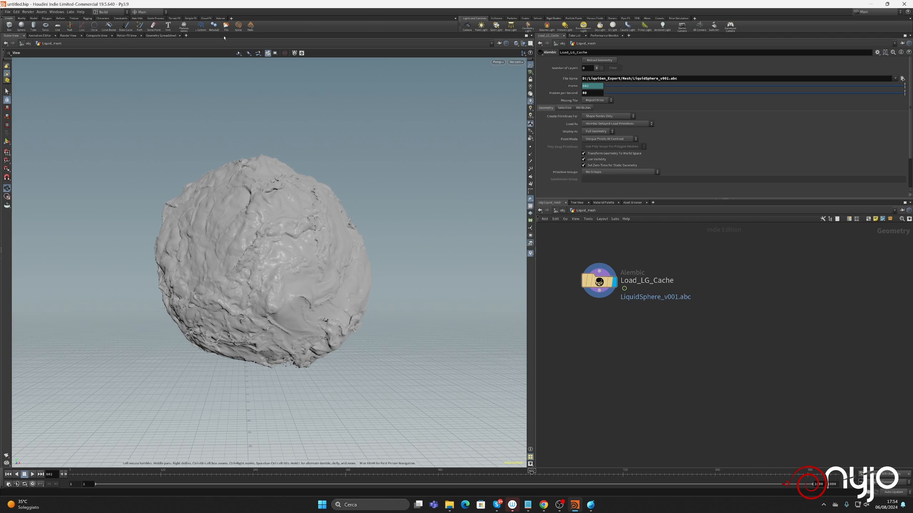
pyautogui.click(531, 36)
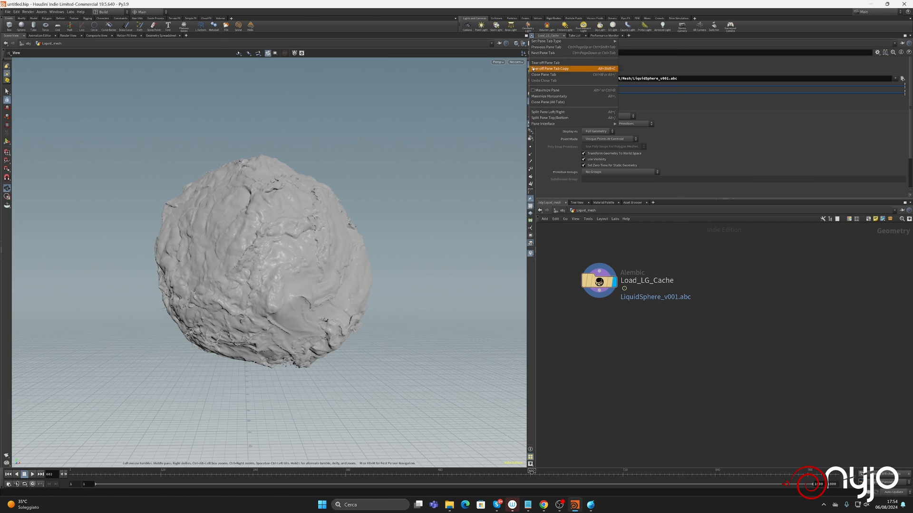
pyautogui.click(570, 117)
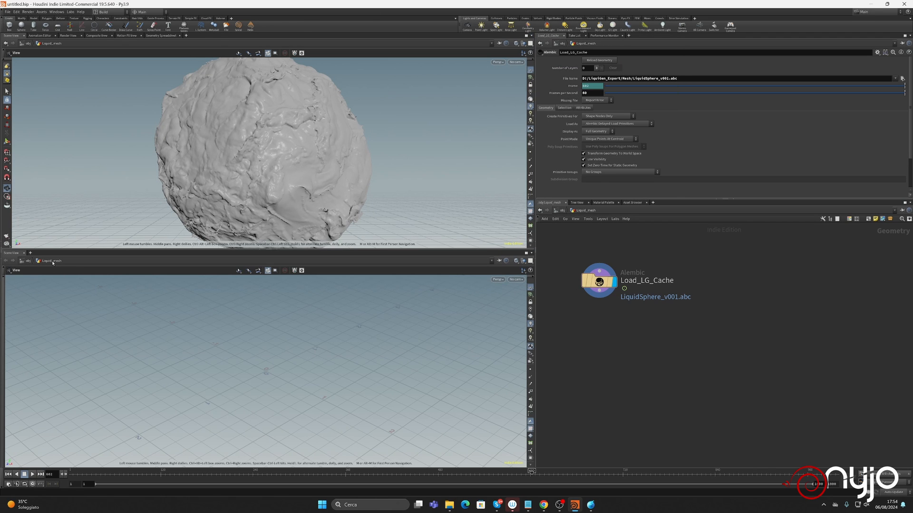
pyautogui.click(30, 253)
pyautogui.moveTo(52, 265)
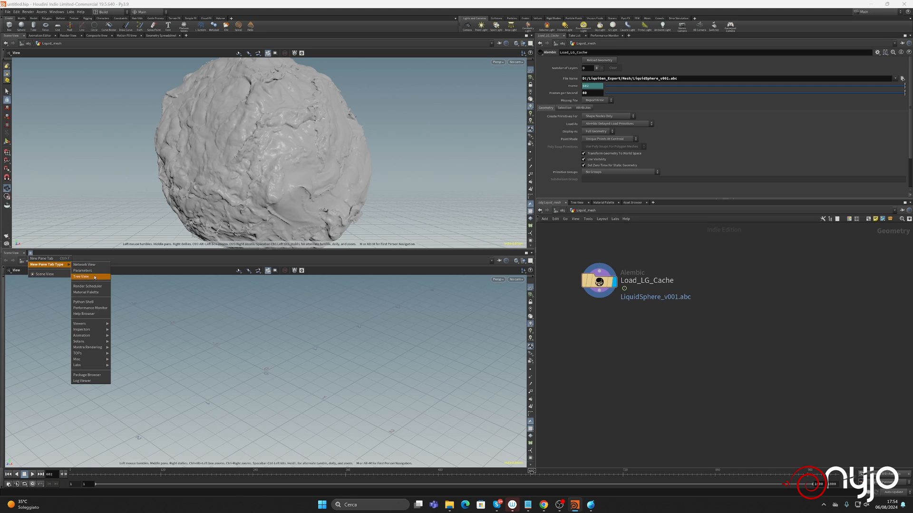
pyautogui.moveTo(92, 330)
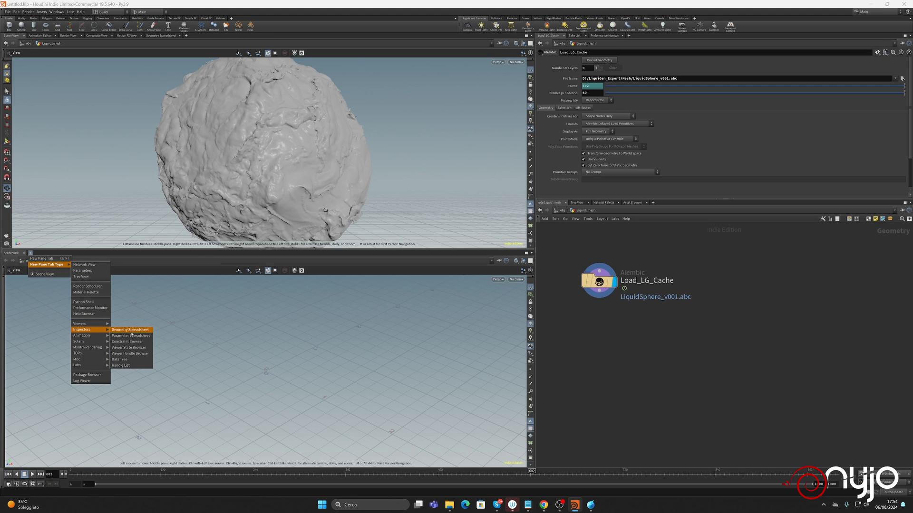
pyautogui.click(131, 330)
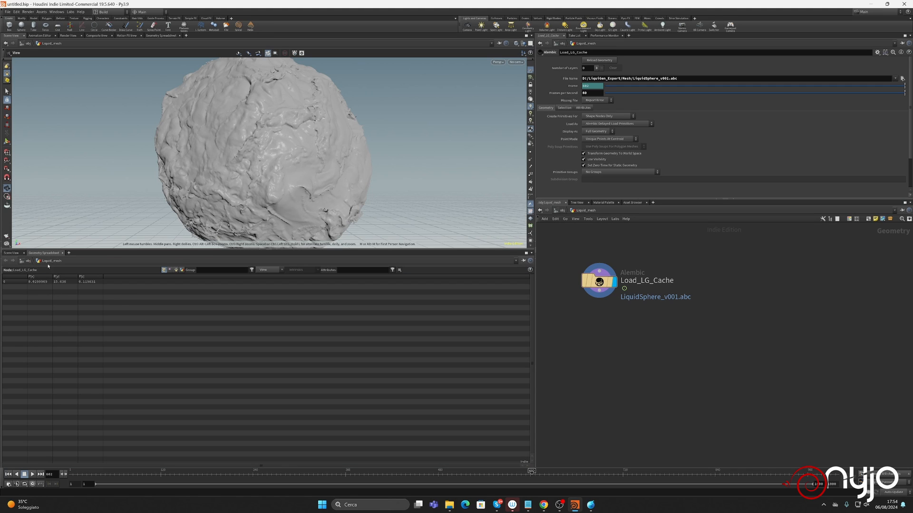
# - Add a Convert node fed by Load_LG_Cache, display its result, and name it to_Poly
pyautogui.moveTo(600, 284)
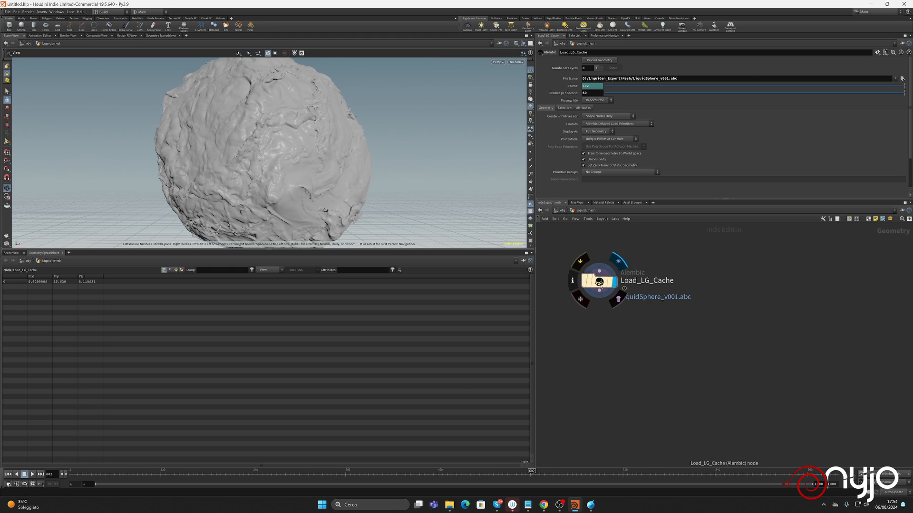
pyautogui.press('Tab')
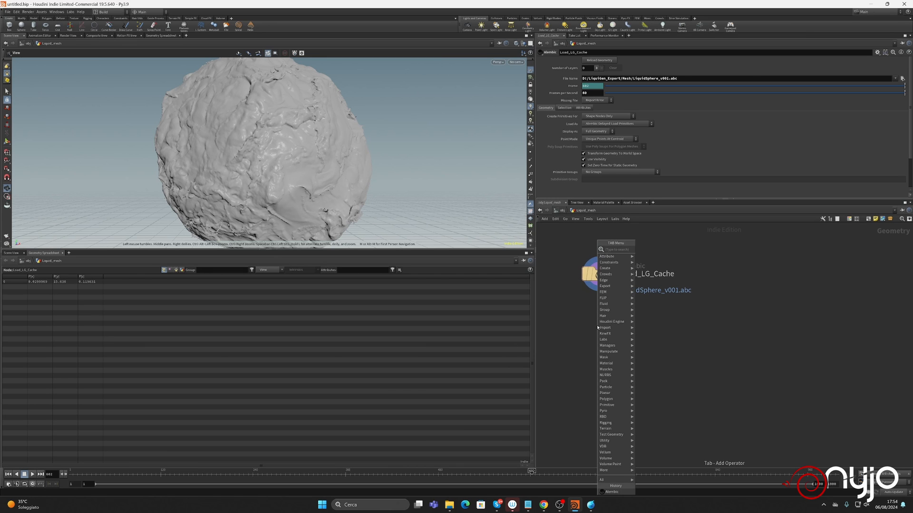
pyautogui.write('unp')
pyautogui.press('Return')
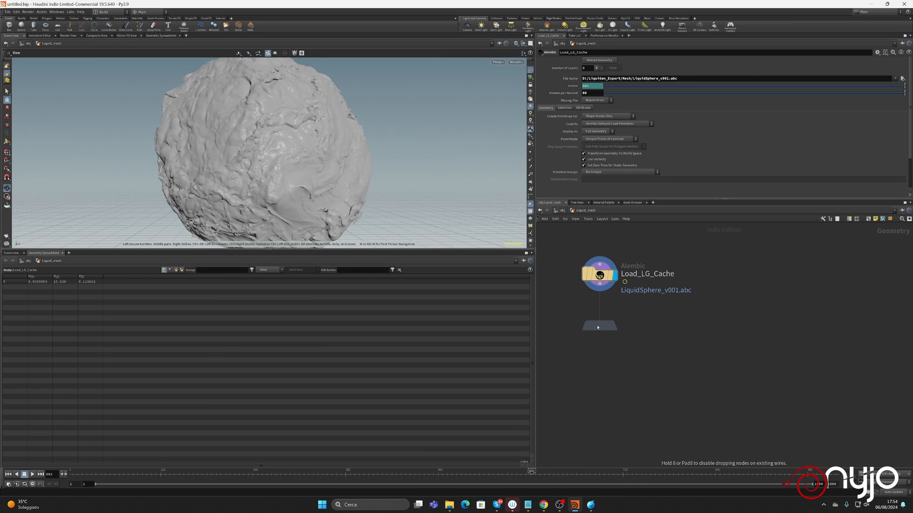
pyautogui.click(597, 328)
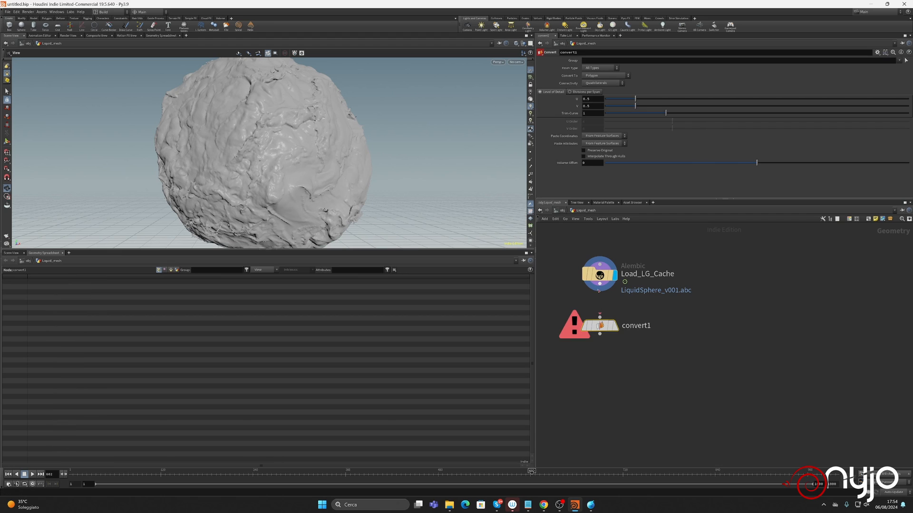
pyautogui.click(600, 318)
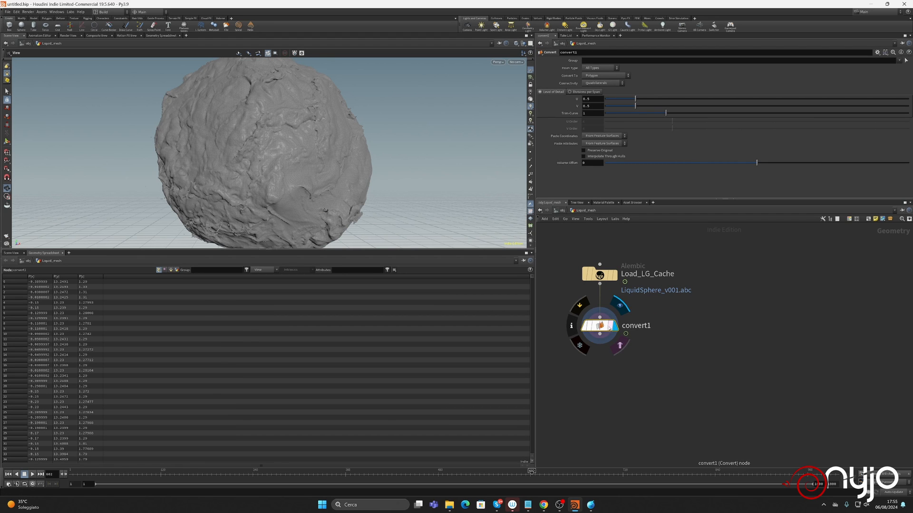
pyautogui.doubleClick(636, 325)
pyautogui.write('to_Poly')
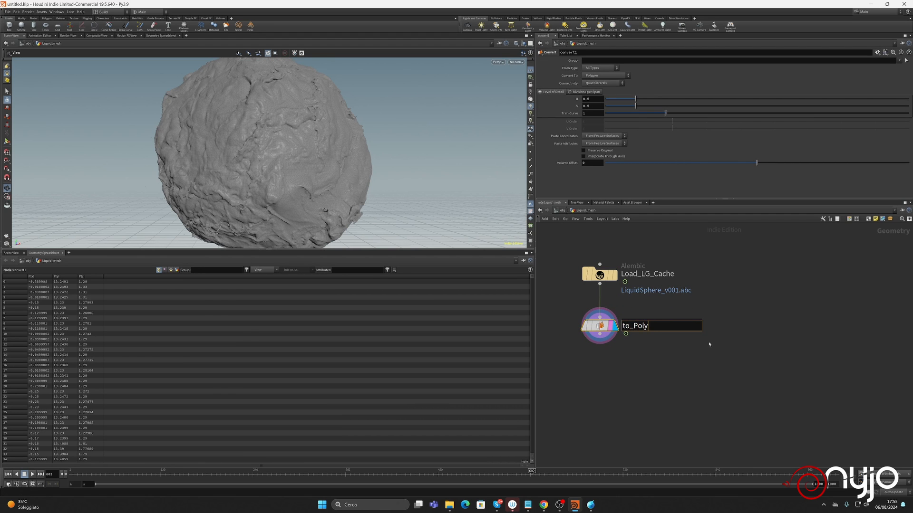
pyautogui.press('Return')
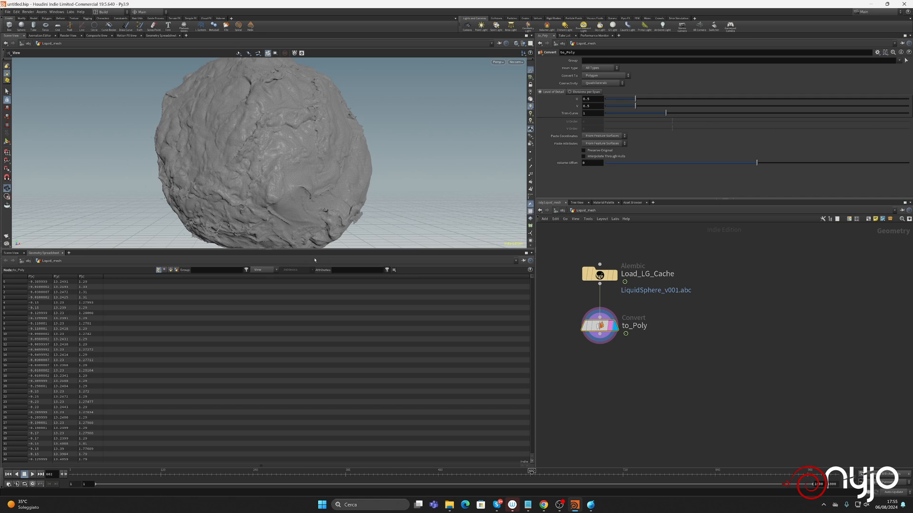
# - Look through the converted mesh's point positions in the Geometry Spreadsheet and give the 3D viewport more height
pyautogui.scroll(-4, 56, 347)
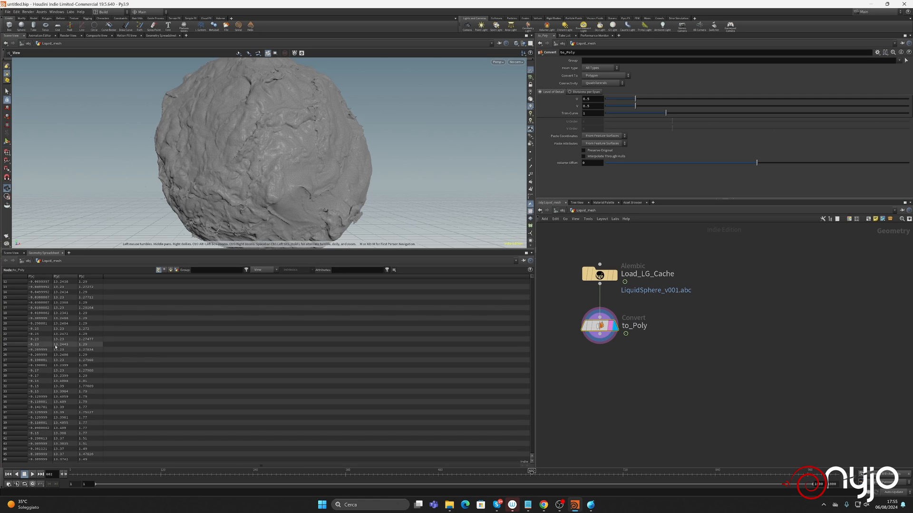
pyautogui.scroll(-7, 55, 347)
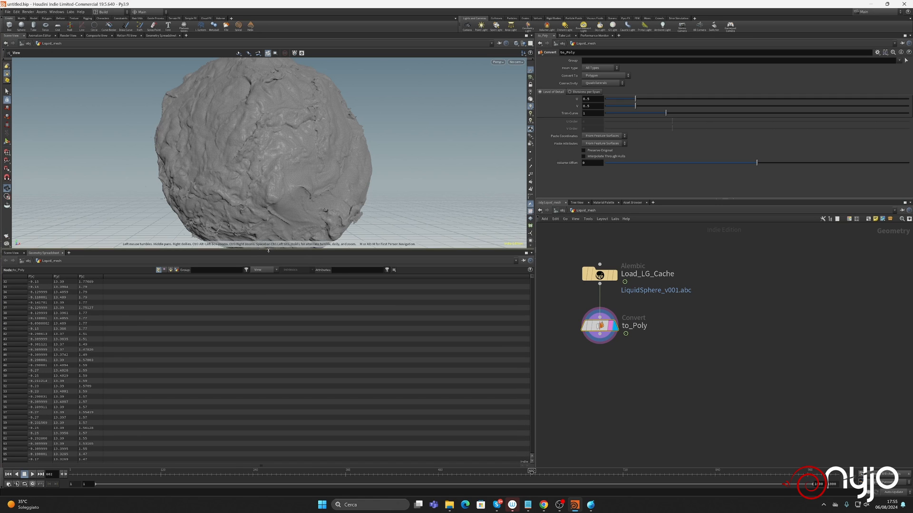
pyautogui.moveTo(264, 249); pyautogui.dragTo(262, 296)
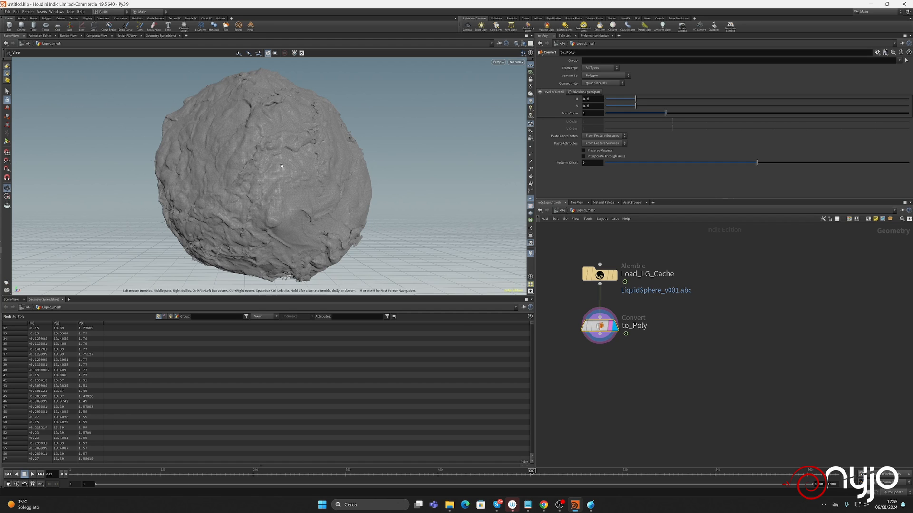
# - Return to the object level, add a new Geometry object under Liquid_mesh, and name it Spray
pyautogui.scroll(-2, 299, 165)
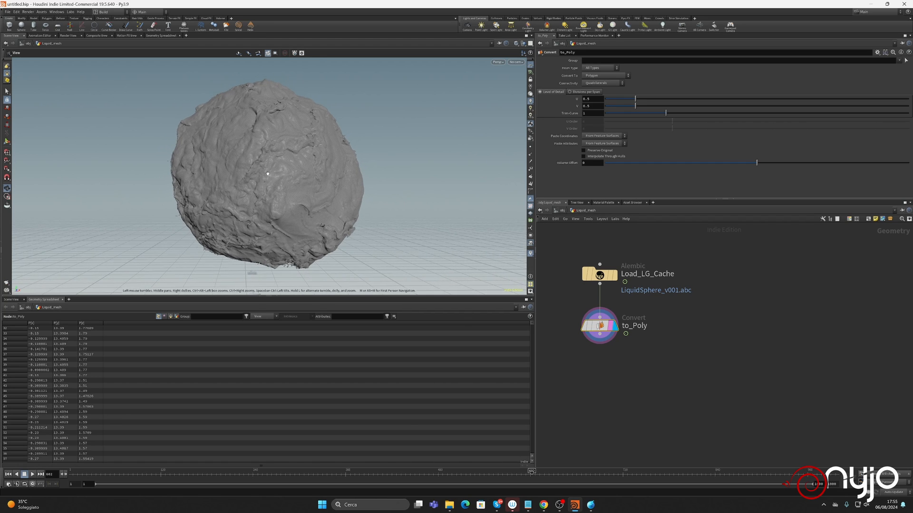
pyautogui.moveTo(299, 160); pyautogui.dragTo(288, 164, button='middle')
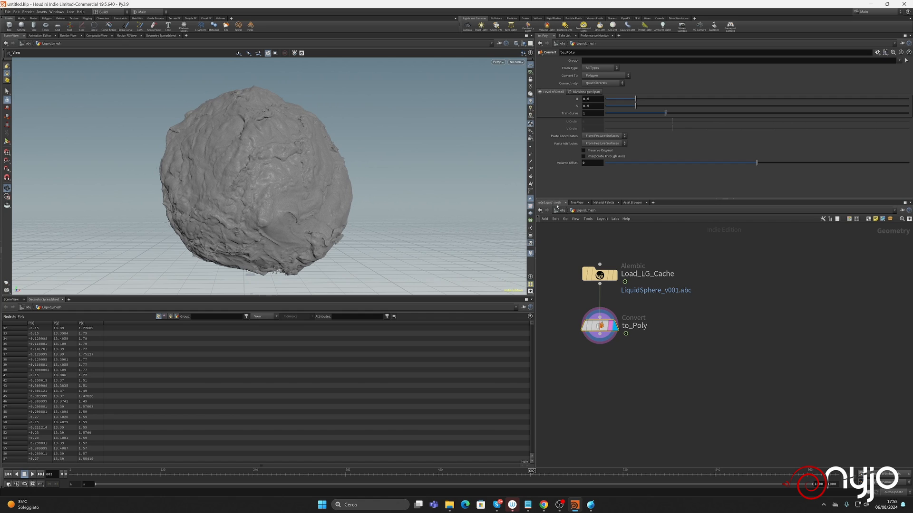
pyautogui.click(562, 211)
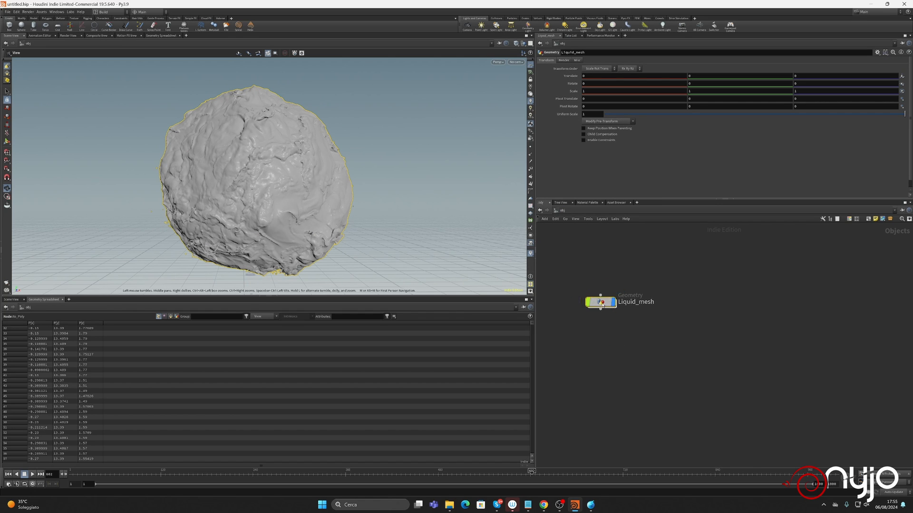
pyautogui.moveTo(601, 303); pyautogui.dragTo(588, 287)
pyautogui.click(707, 294)
pyautogui.press('Tab')
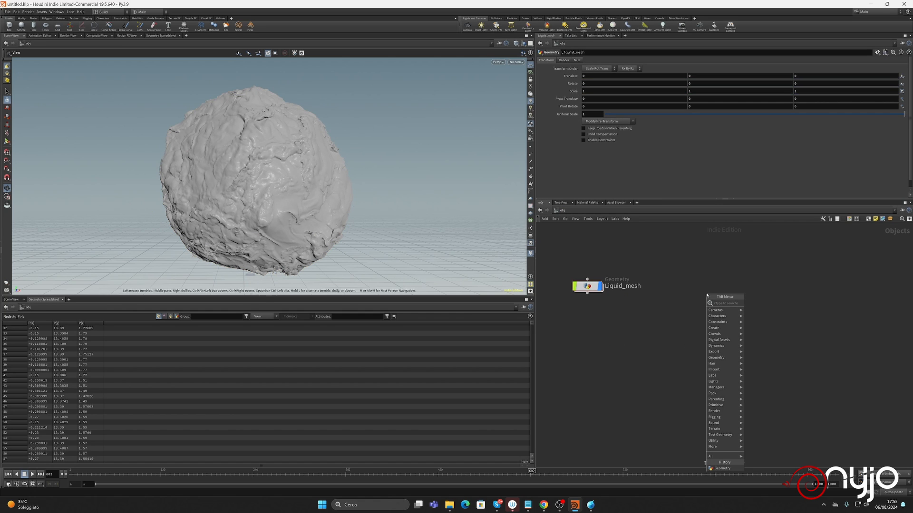
pyautogui.write('geo')
pyautogui.press('Return')
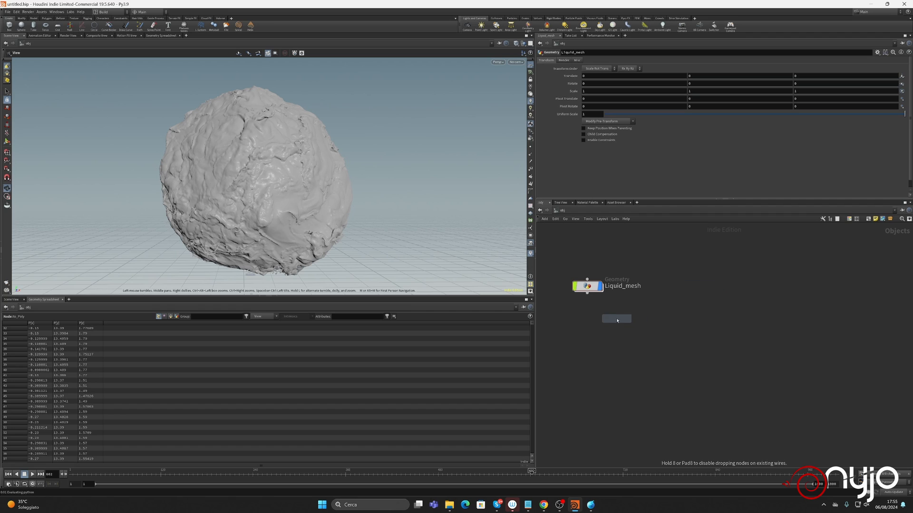
pyautogui.click(587, 310)
pyautogui.click(619, 310)
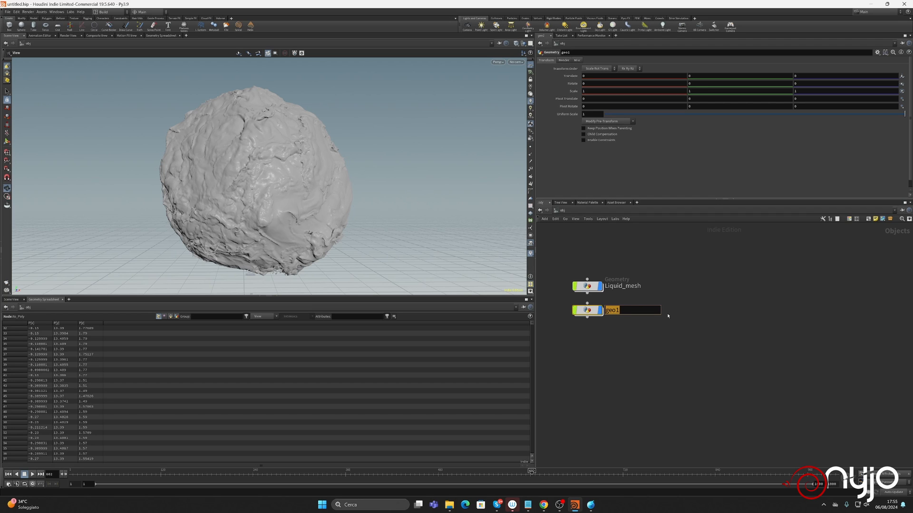
pyautogui.write('Spray')
pyautogui.press('Return')
# - Inside the Spray object, add an Alembic node and name it Load_LG_Spray
pyautogui.press('i')
pyautogui.press('Tab')
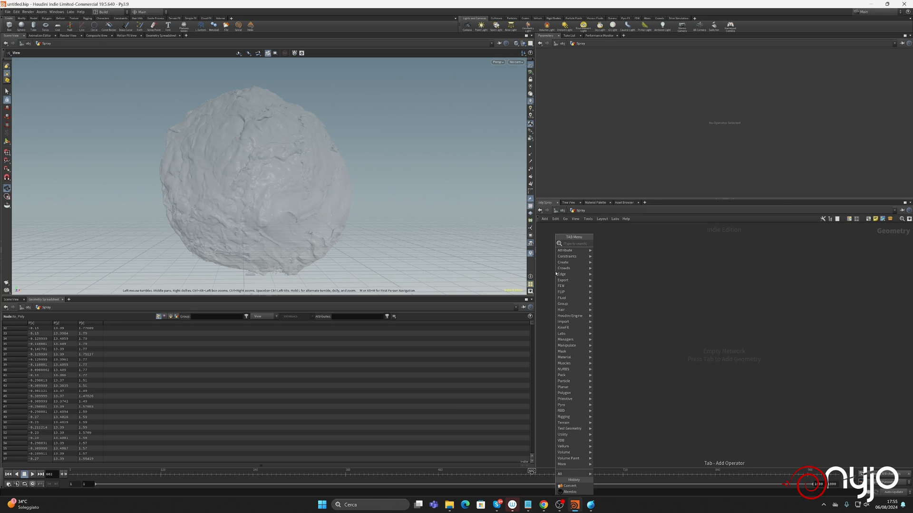
pyautogui.write('alemb')
pyautogui.press('Return')
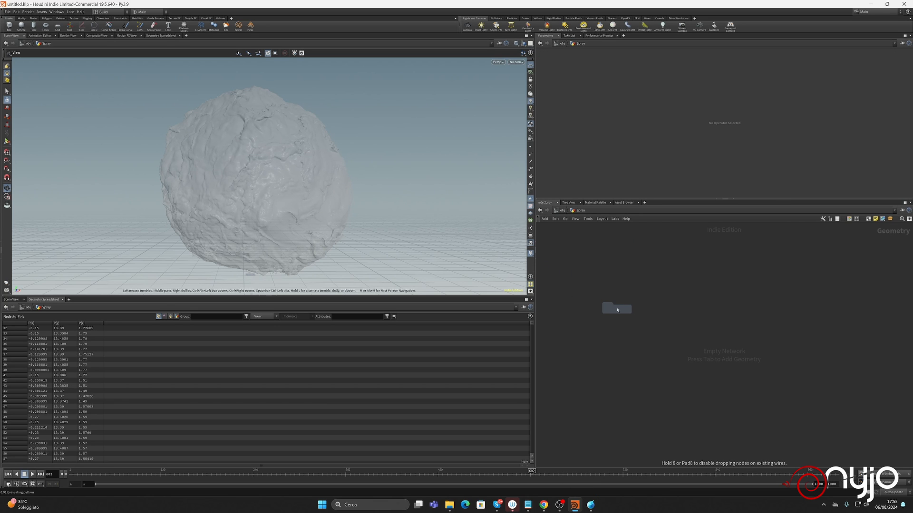
pyautogui.click(616, 308)
pyautogui.doubleClick(640, 304)
pyautogui.write('Lo')
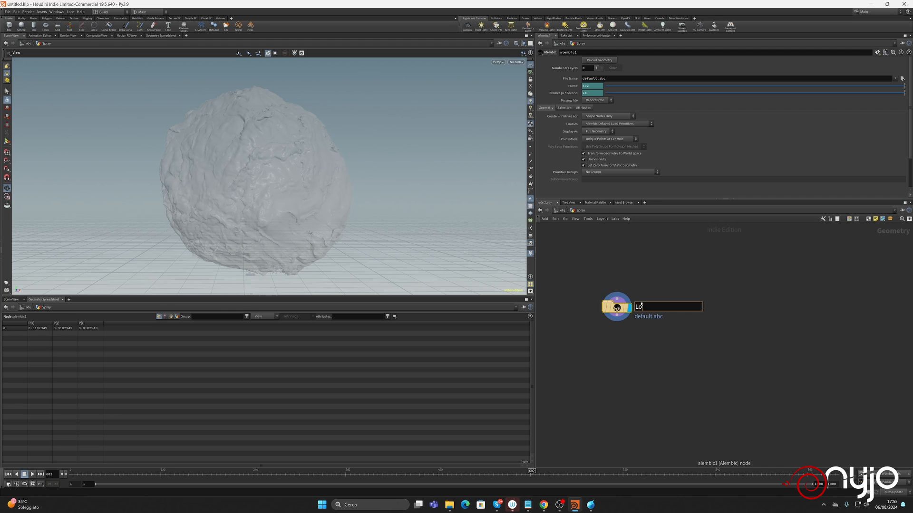
pyautogui.write('ad_LG_Spray')
pyautogui.press('Return')
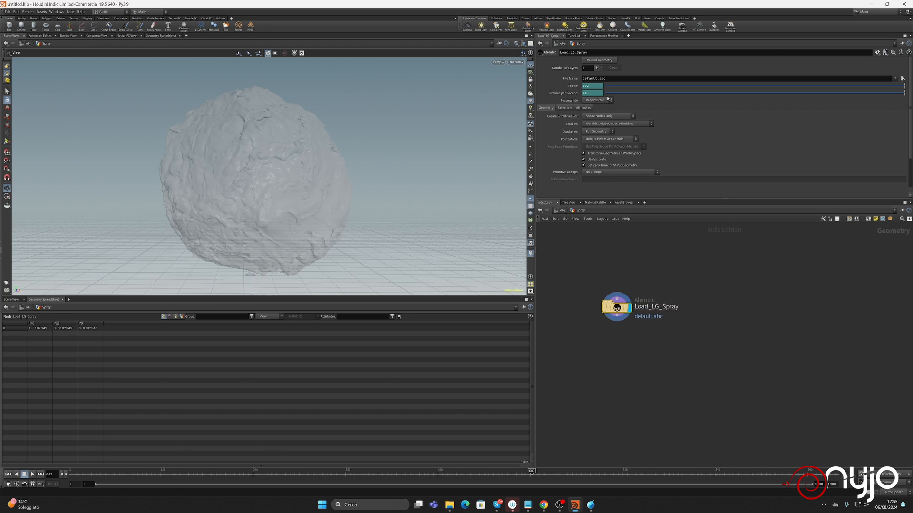
# - Delete the channel on Load_LG_Spray's Frames per Second parameter and set the value to 60
pyautogui.rightClick(599, 93)
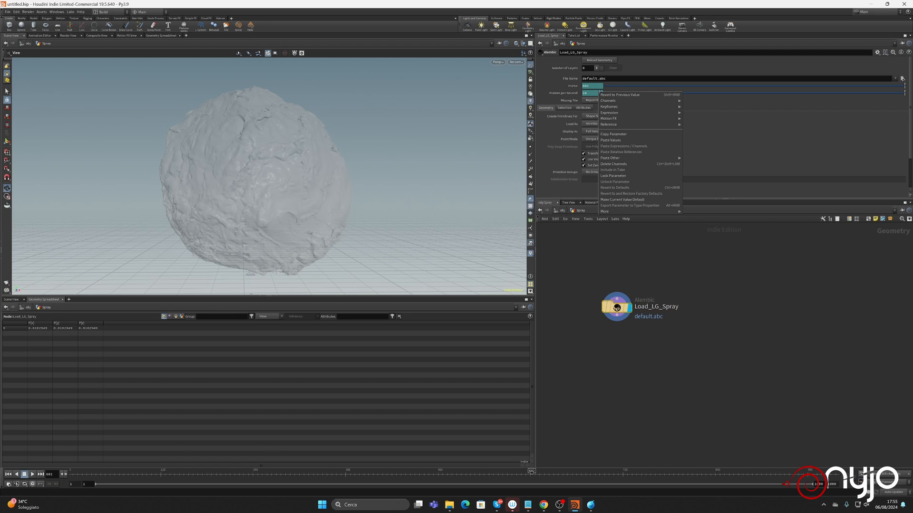
pyautogui.click(630, 166)
pyautogui.click(592, 93)
pyautogui.write('60')
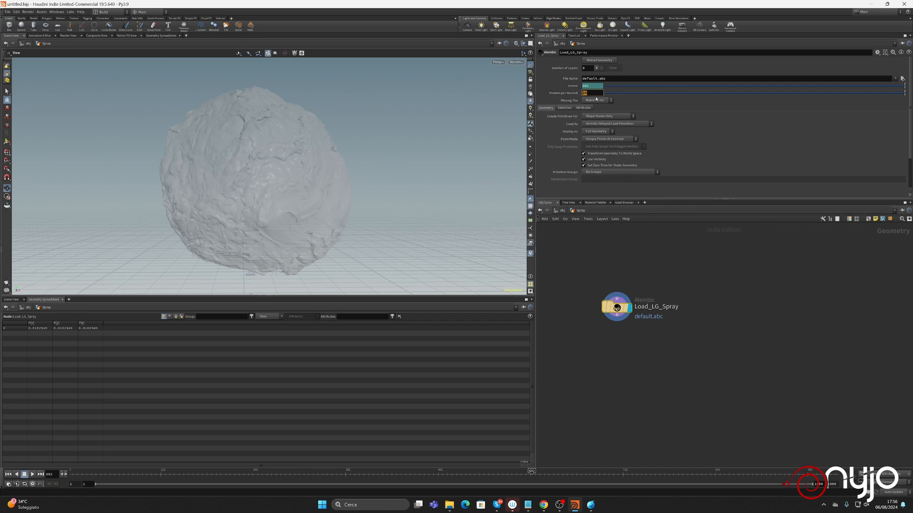
pyautogui.press('Return')
# - Load LiquidSphere_SprayPart_.abc from the export's Spray folder into the Load_LG_Spray node
pyautogui.click(902, 78)
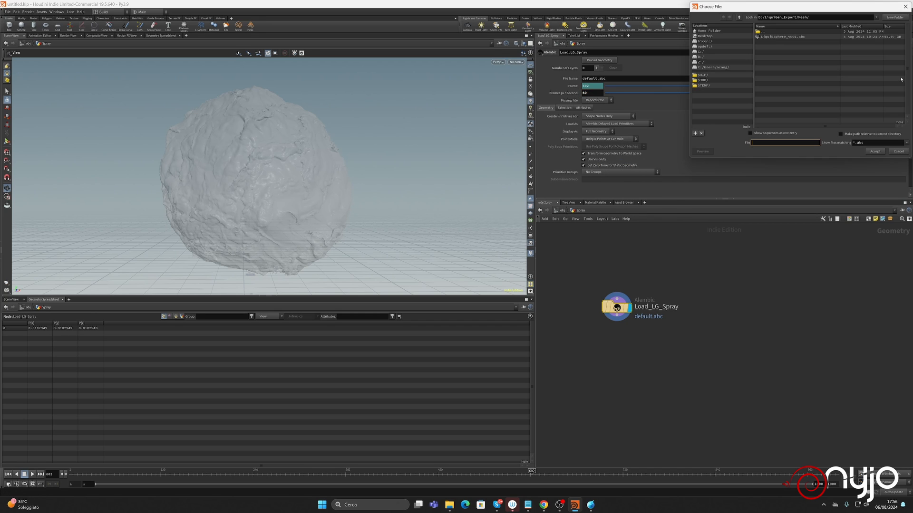
pyautogui.doubleClick(764, 32)
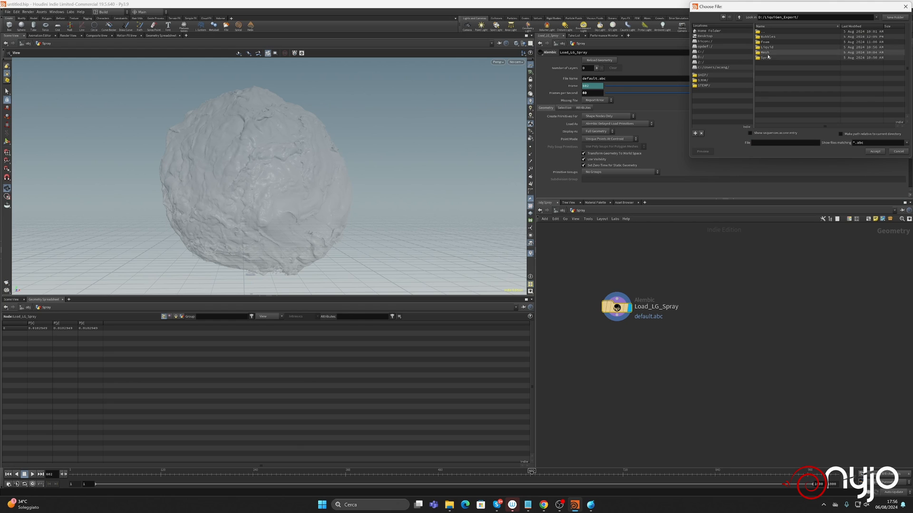
pyautogui.doubleClick(766, 57)
pyautogui.doubleClick(779, 37)
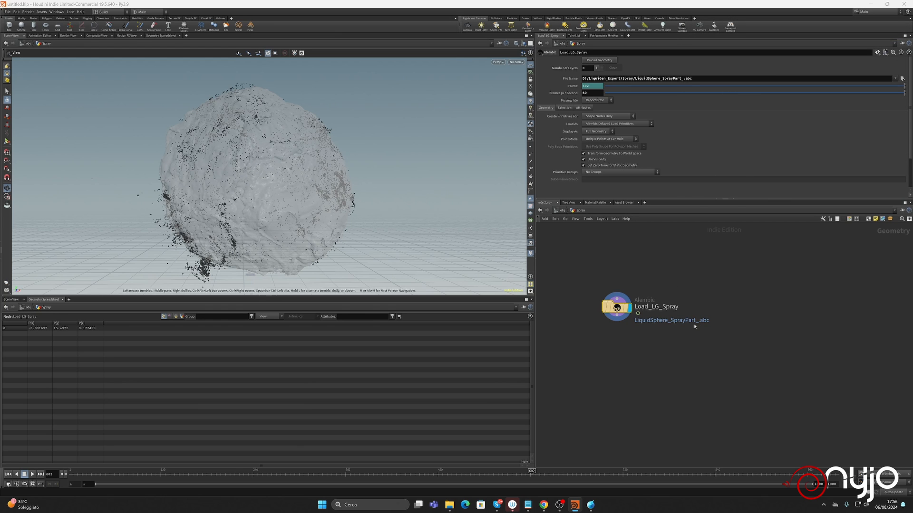
# - Add a Convert node below Load_LG_Spray, wire the Alembic output into it, and display its result
pyautogui.press('Tab')
pyautogui.write('conver')
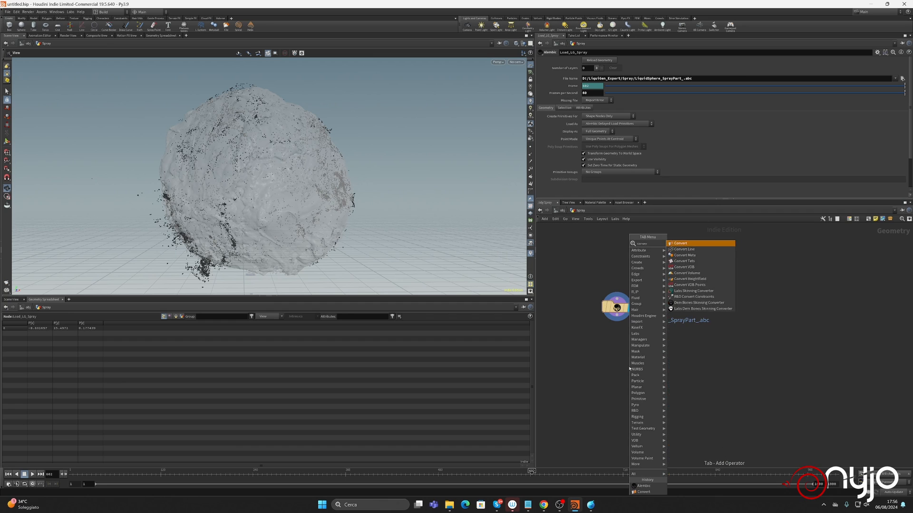
pyautogui.press('Return')
pyautogui.click(617, 340)
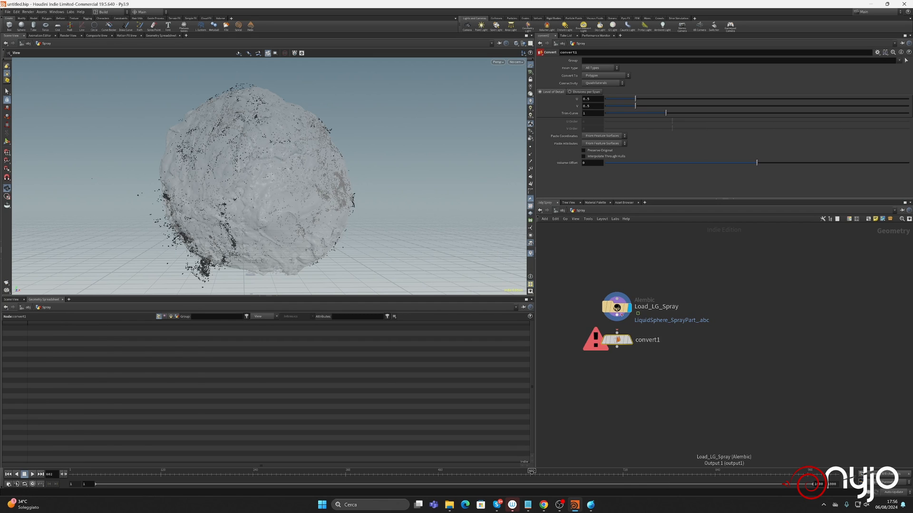
pyautogui.moveTo(617, 315); pyautogui.dragTo(617, 332)
pyautogui.click(629, 340)
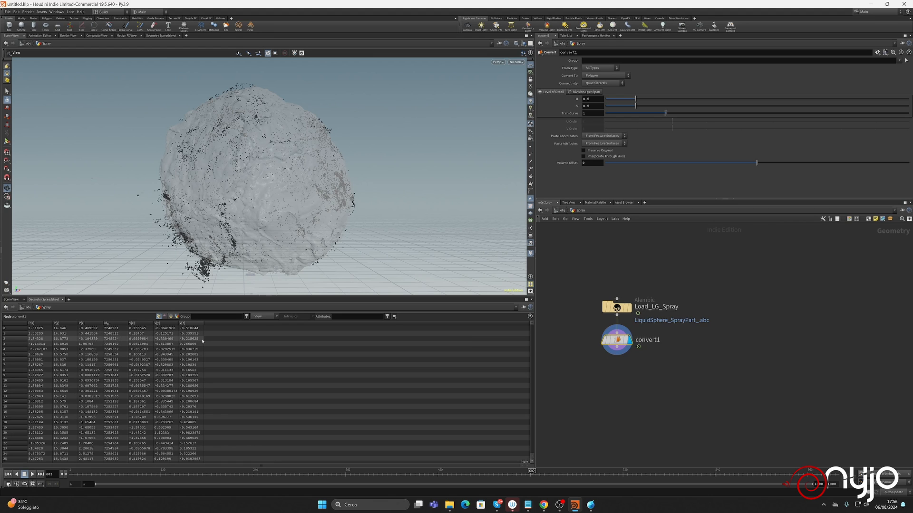
# - Rename the spray network's Convert node as convert_particle_from_ABC
pyautogui.doubleClick(657, 339)
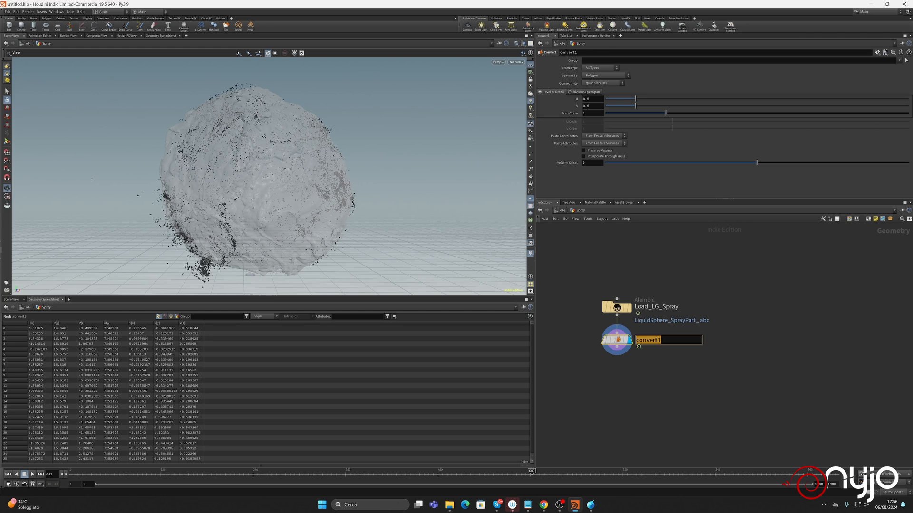
pyautogui.write('convet')
pyautogui.press('BackSpace')
pyautogui.write('rt_particle_from_ABC')
pyautogui.press('Return')
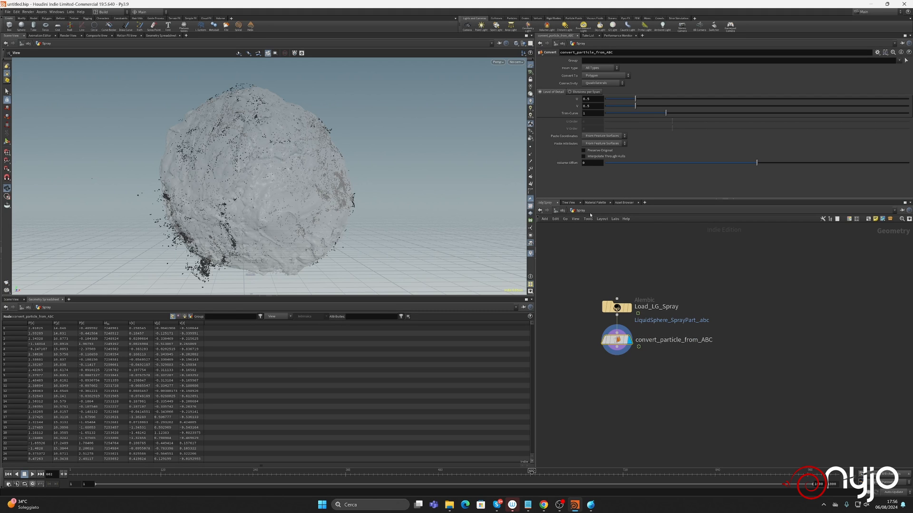
# - Duplicate the Spray object at the object level and name the copy Foam
pyautogui.click(562, 211)
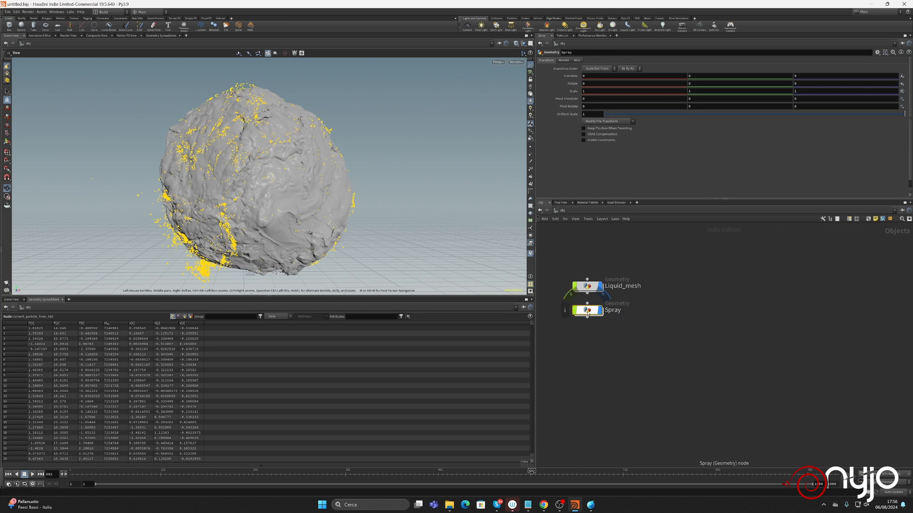
pyautogui.hotkey('ctrl', 'c')
pyautogui.hotkey('ctrl', 'v')
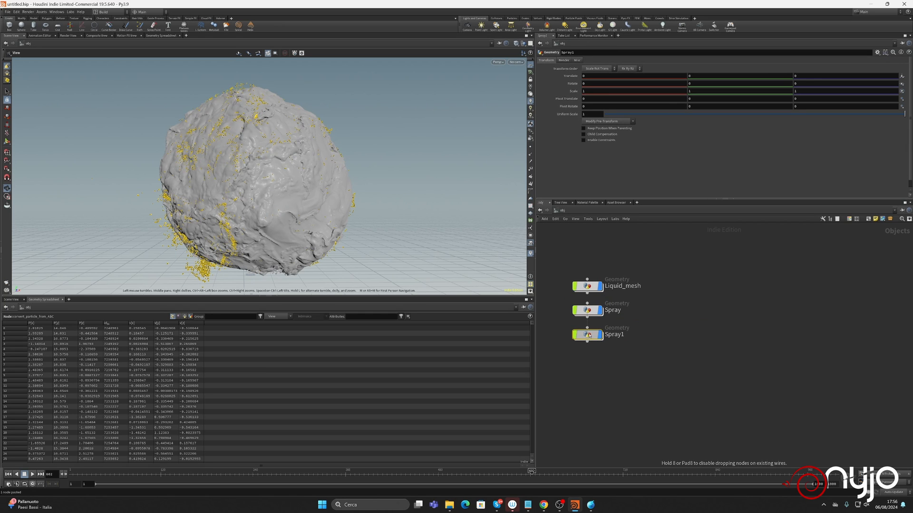
pyautogui.doubleClick(613, 335)
pyautogui.write('F')
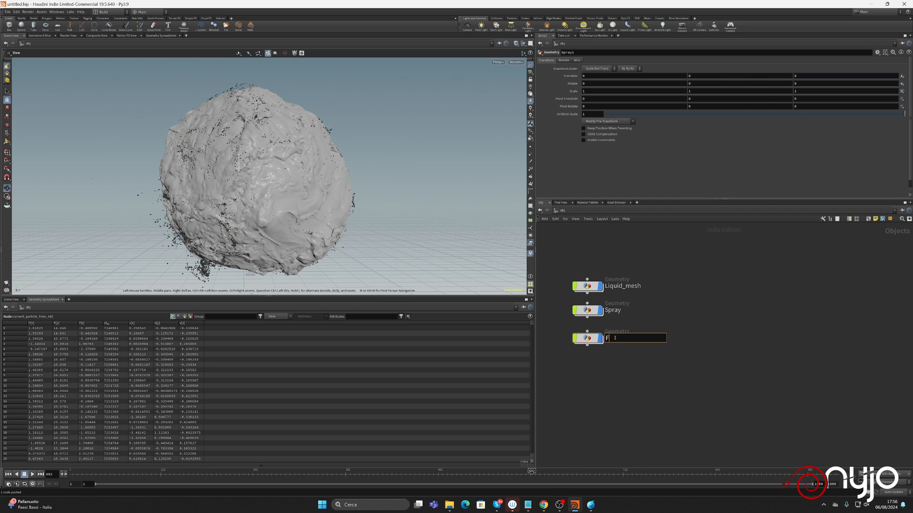
pyautogui.write('oam')
pyautogui.press('Return')
# - Inside the Foam object, rename the Alembic node as Load_LG_Foam
pyautogui.doubleClick(590, 338)
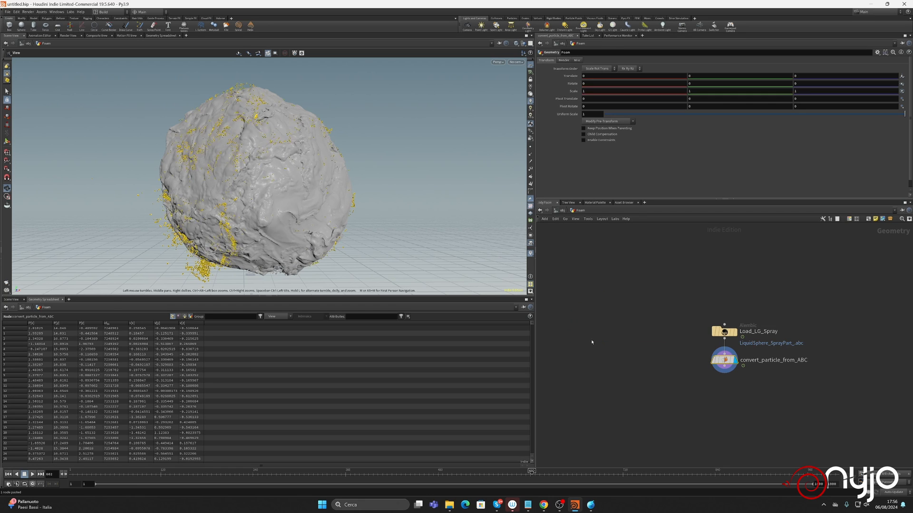
pyautogui.click(760, 331)
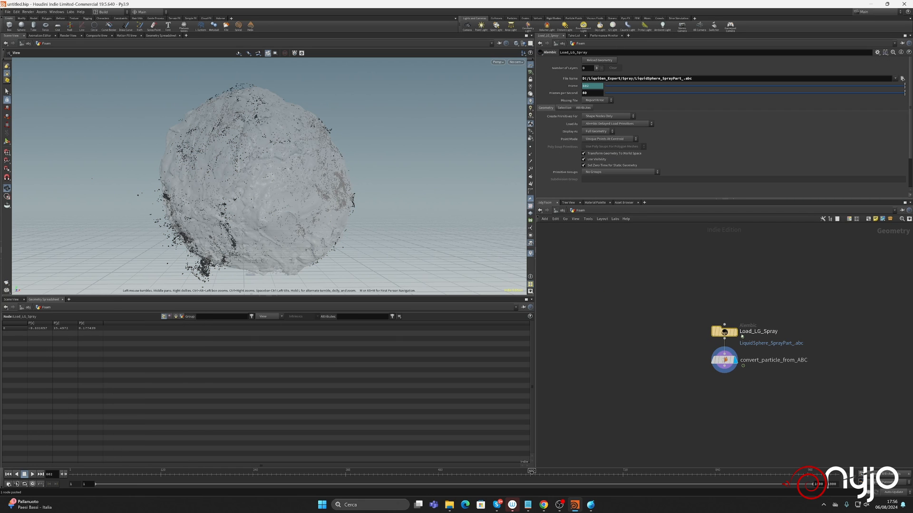
pyautogui.doubleClick(772, 331)
pyautogui.moveTo(764, 331); pyautogui.dragTo(791, 331)
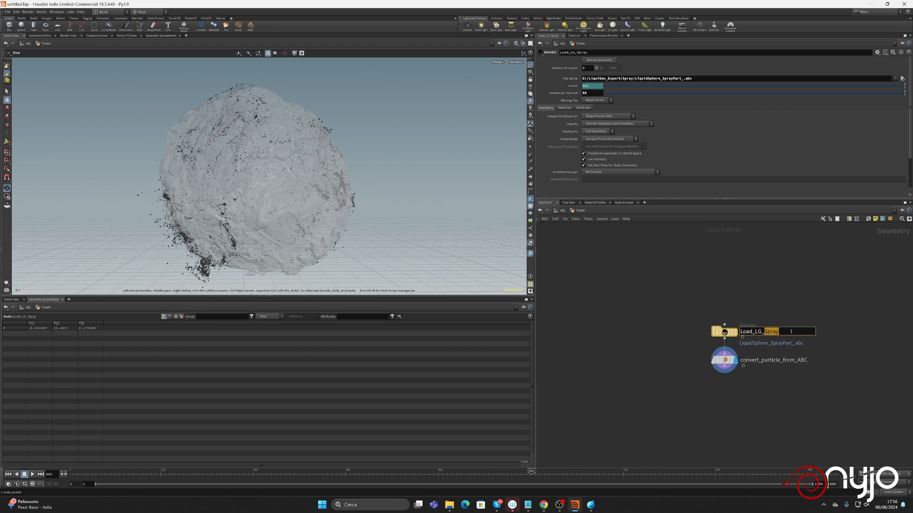
pyautogui.write('Foam')
pyautogui.press('Return')
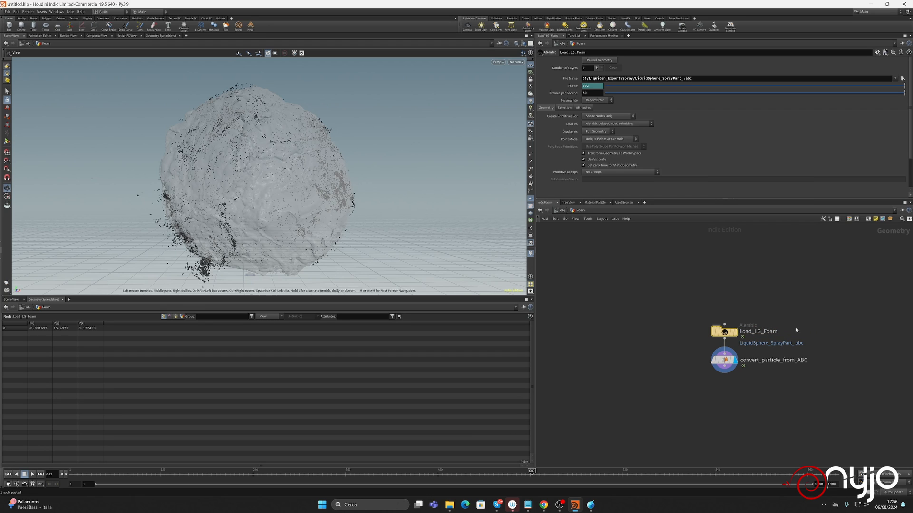
# - Replace the Load_LG_Foam node's cache with LiquidSphere_FoamPart_.abc from the export's Foam folder
pyautogui.click(902, 78)
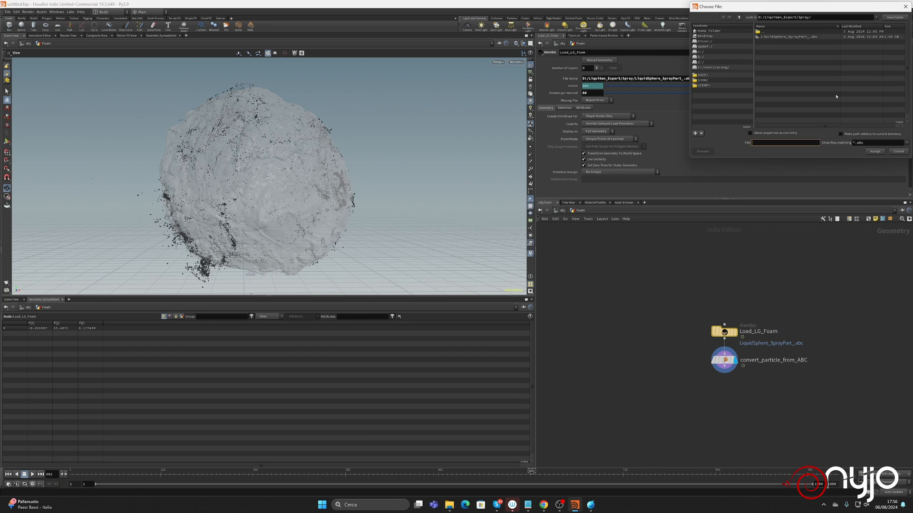
pyautogui.doubleClick(760, 31)
pyautogui.doubleClick(775, 42)
pyautogui.click(778, 36)
pyautogui.doubleClick(777, 36)
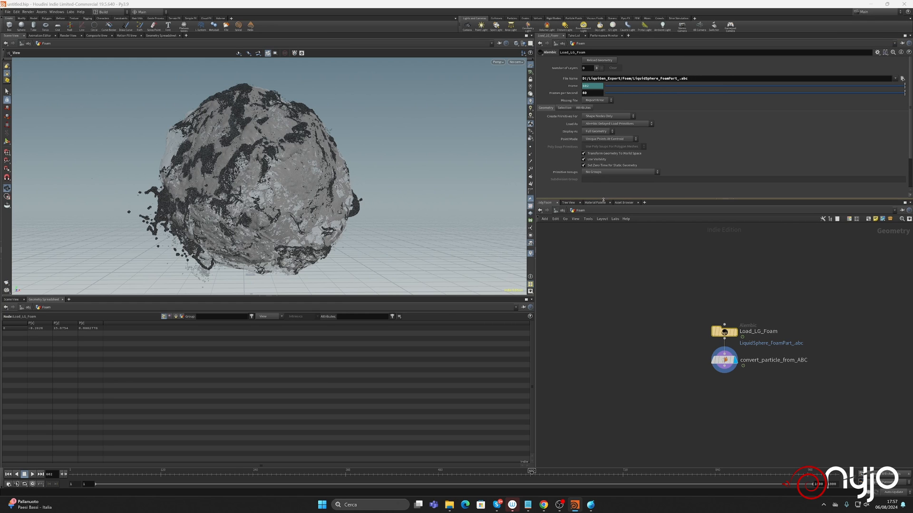
# - Line up the Foam object under Spray at the object level, duplicate it, and name the copy Bubbles
pyautogui.click(562, 211)
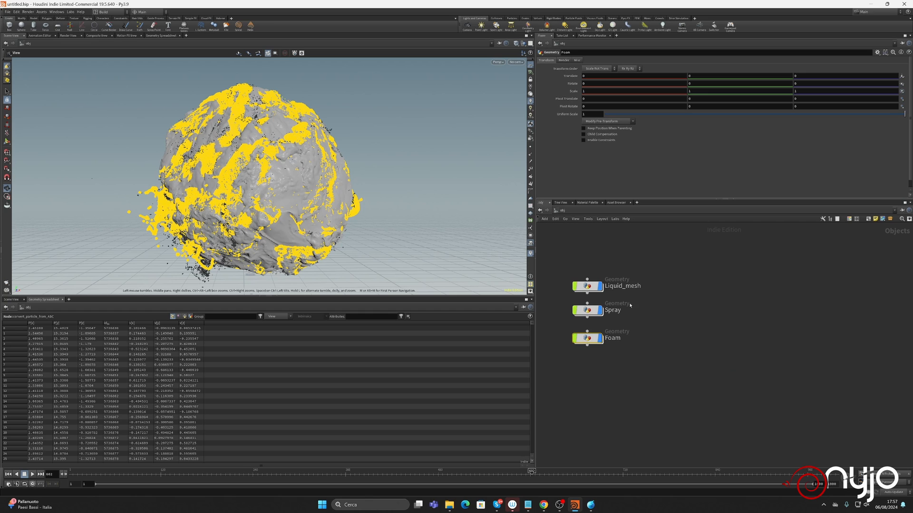
pyautogui.moveTo(591, 342); pyautogui.dragTo(592, 339)
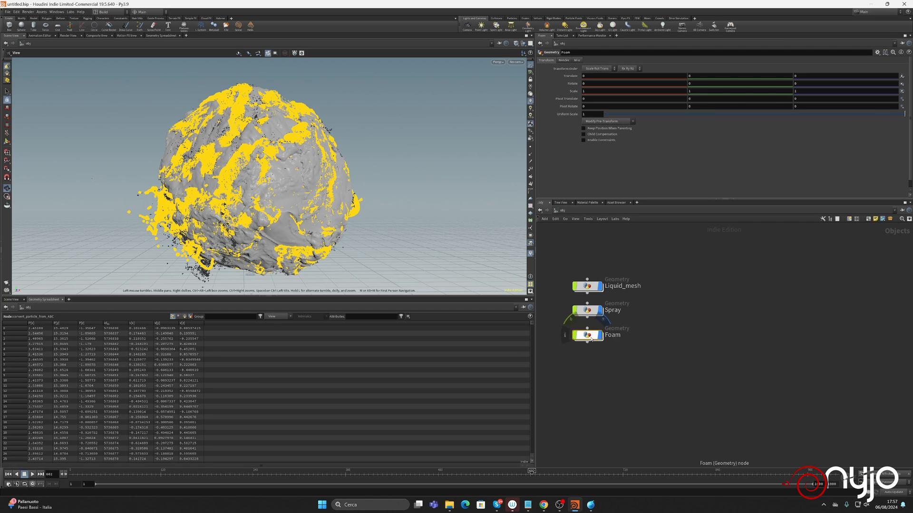
pyautogui.hotkey('ctrl', 'c')
pyautogui.click(593, 366)
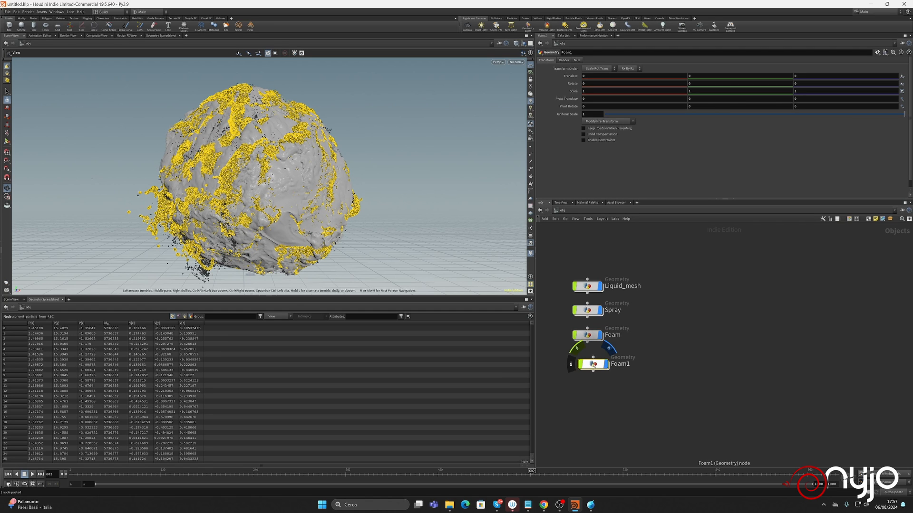
pyautogui.doubleClick(613, 359)
pyautogui.write('Bubbles')
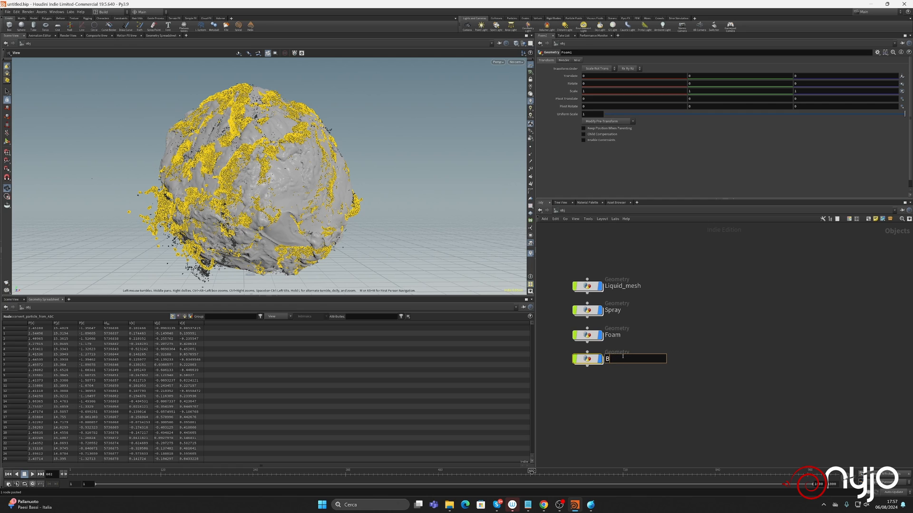
pyautogui.press('Return')
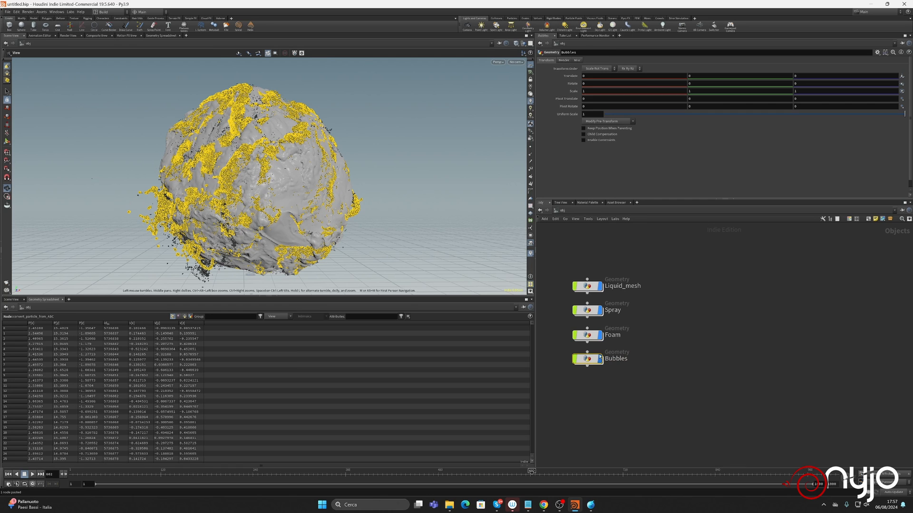
# - Inside the Bubbles object, rename the Alembic node as Load_LG_Bubbles
pyautogui.doubleClick(593, 356)
pyautogui.doubleClick(760, 331)
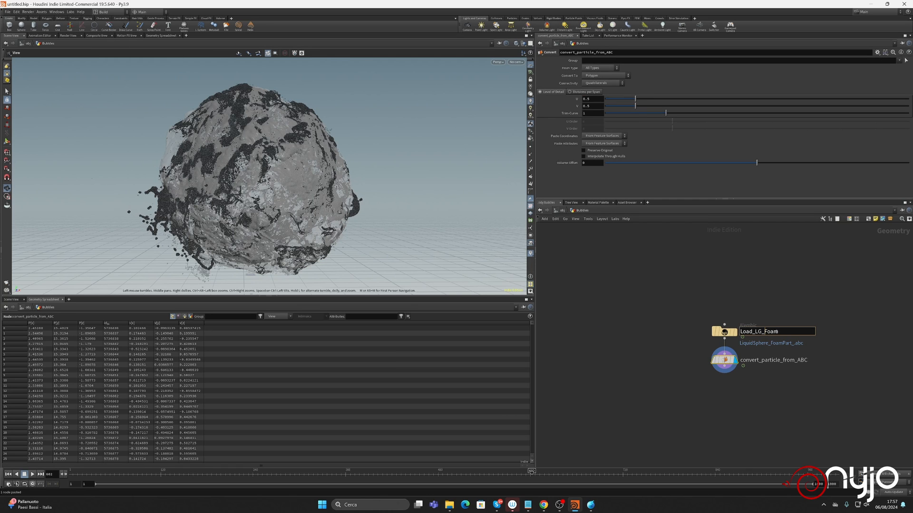
pyautogui.hotkey('shift', 'Left')
pyautogui.hotkey('shift', 'Left')
pyautogui.hotkey('shift', 'Left')
pyautogui.hotkey('shift', 'Left')
pyautogui.write('Bubbles')
pyautogui.press('Return')
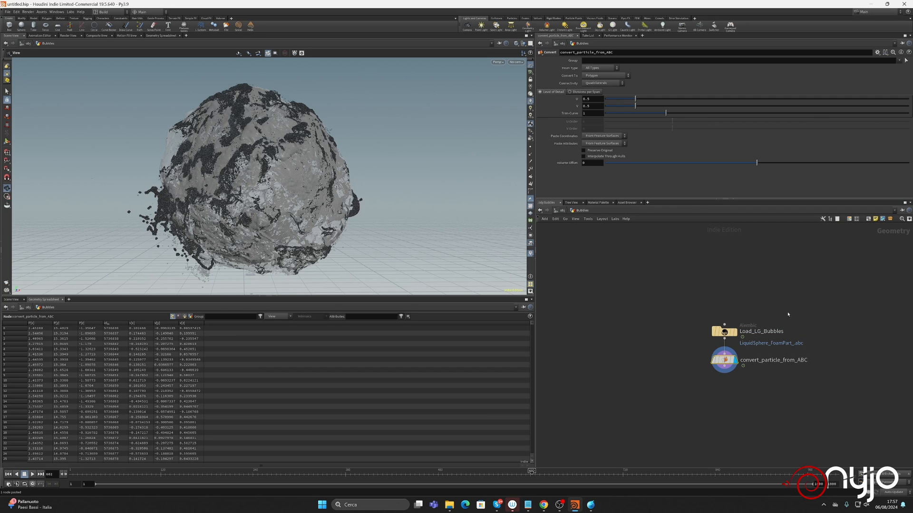
# - Replace the Load_LG_Bubbles node's cache with LiquidSphere_BubblesPart_.abc from the export's Bubbles folder
pyautogui.moveTo(730, 334)
pyautogui.click(724, 331)
pyautogui.click(902, 79)
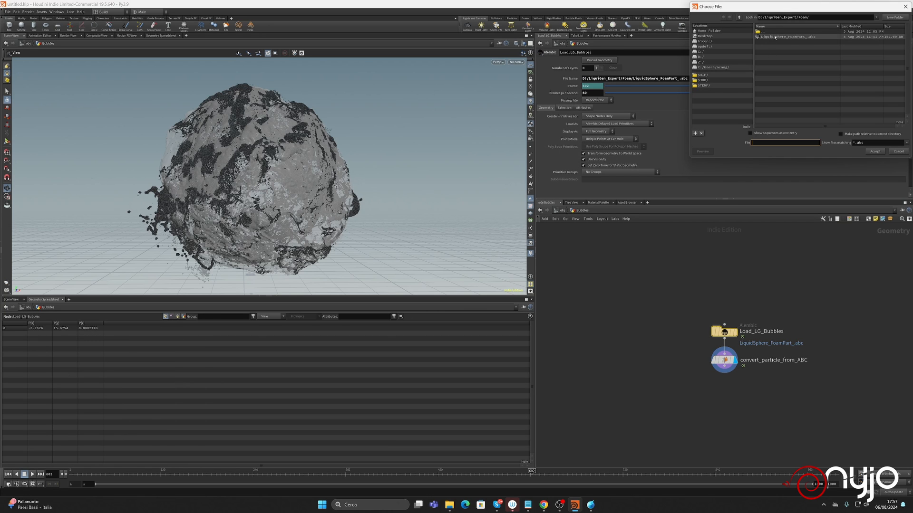
pyautogui.doubleClick(760, 32)
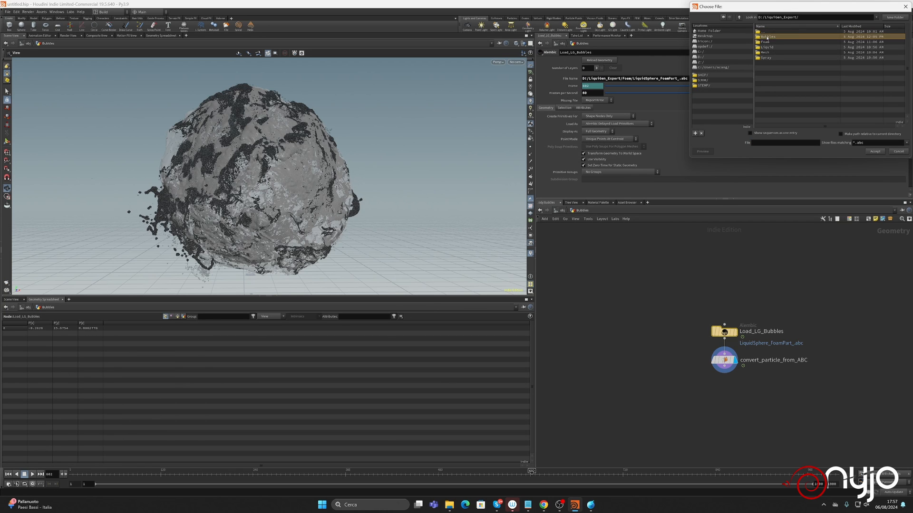
pyautogui.doubleClick(766, 37)
pyautogui.doubleClick(766, 37)
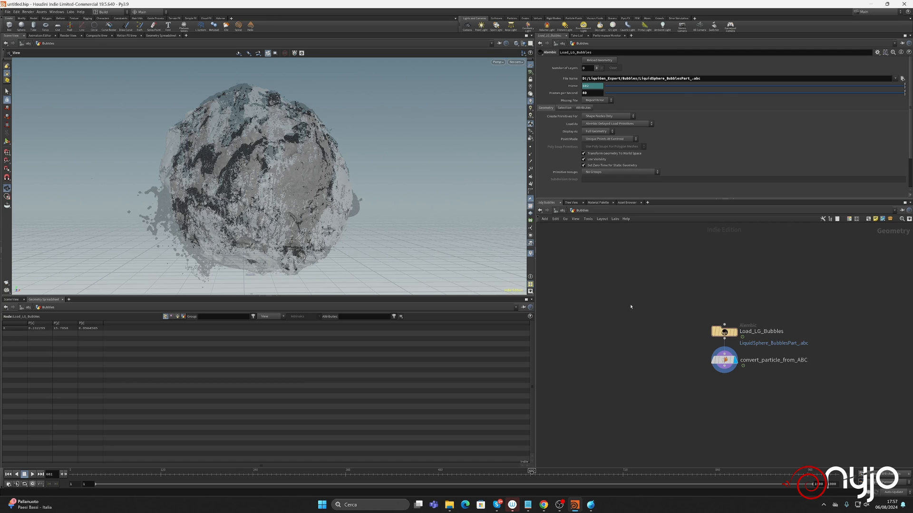
# - Hide the other objects in the viewport and examine the bubble particles up close
pyautogui.click(523, 43)
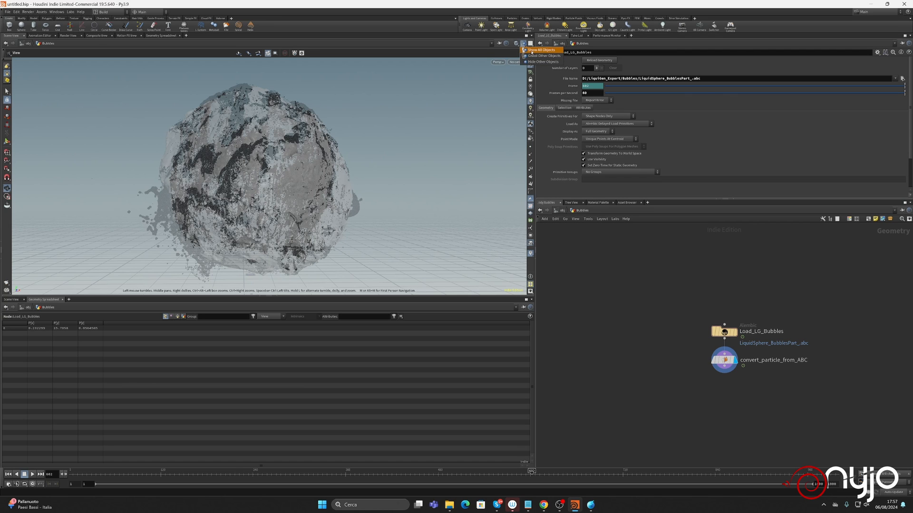
pyautogui.click(540, 61)
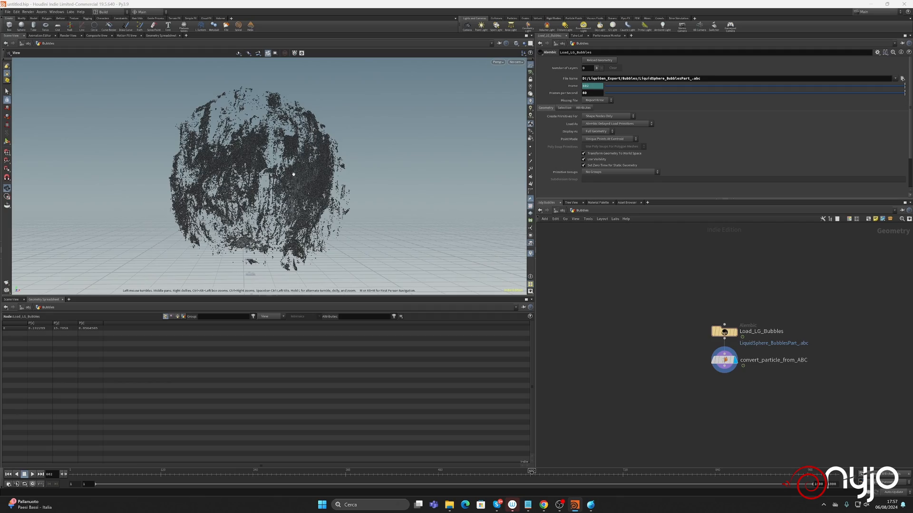
pyautogui.moveTo(316, 174); pyautogui.dragTo(430, 170, button='right')
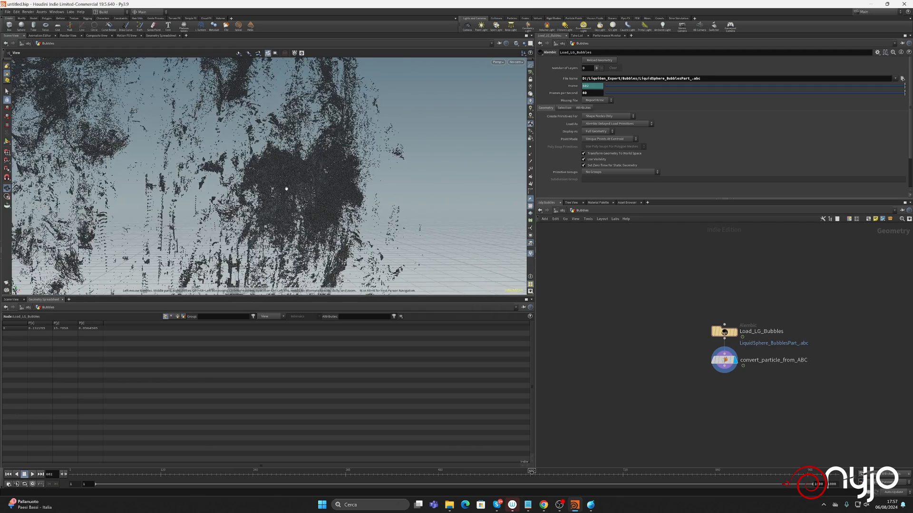
pyautogui.moveTo(286, 189)
pyautogui.mouseDown()
pyautogui.moveTo(237, 193)
pyautogui.moveTo(271, 192)
pyautogui.mouseUp()
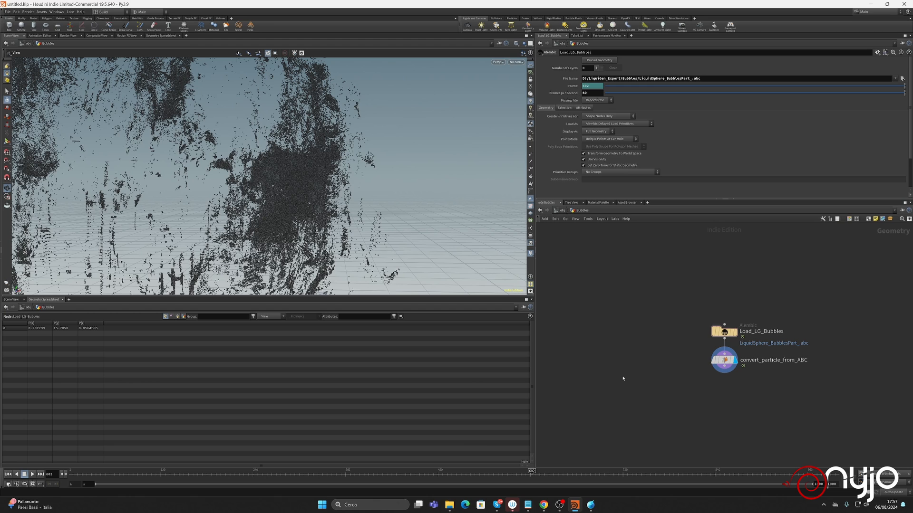
# - Add a Copy to Points node below the convert_particle_from_ABC node
pyautogui.press('Tab')
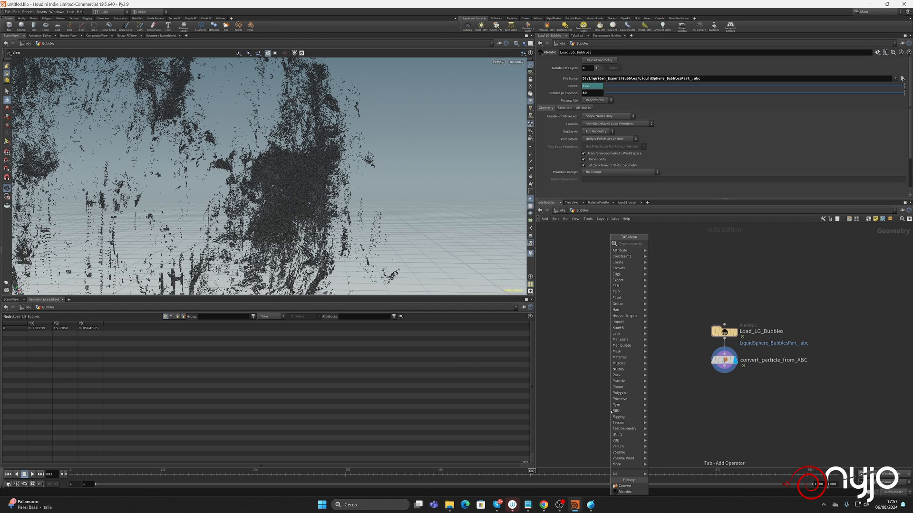
pyautogui.write('copy')
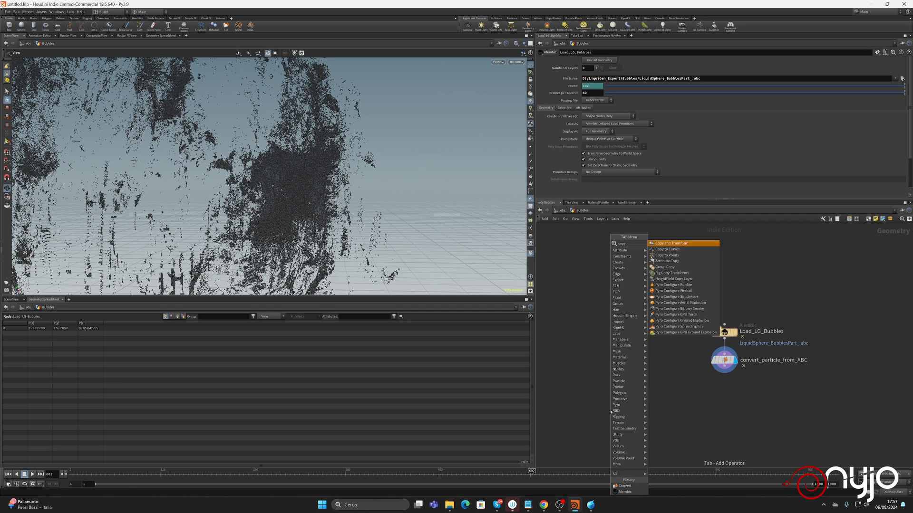
pyautogui.press('Down')
pyautogui.press('Down')
pyautogui.press('Return')
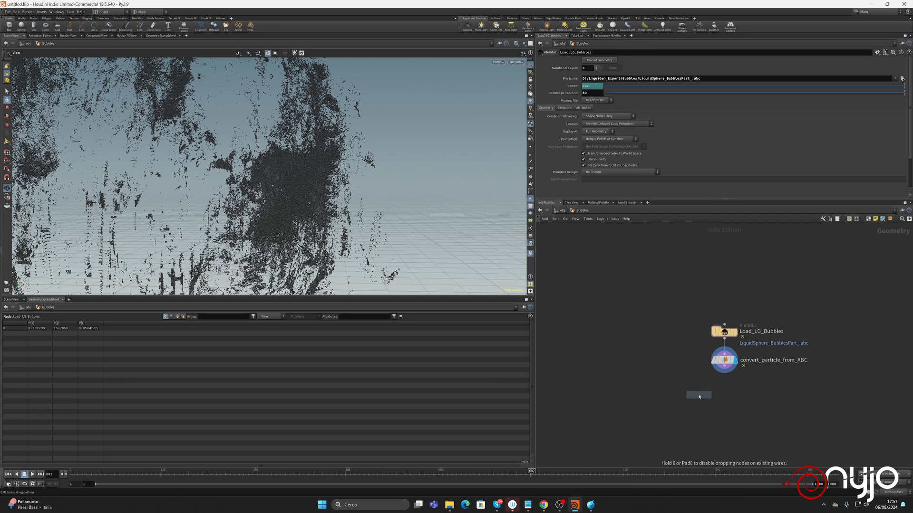
pyautogui.click(700, 395)
# - Add a Sphere node beside convert_particle_from_ABC and name it Bubble_mesh
pyautogui.press('Tab')
pyautogui.write('spe')
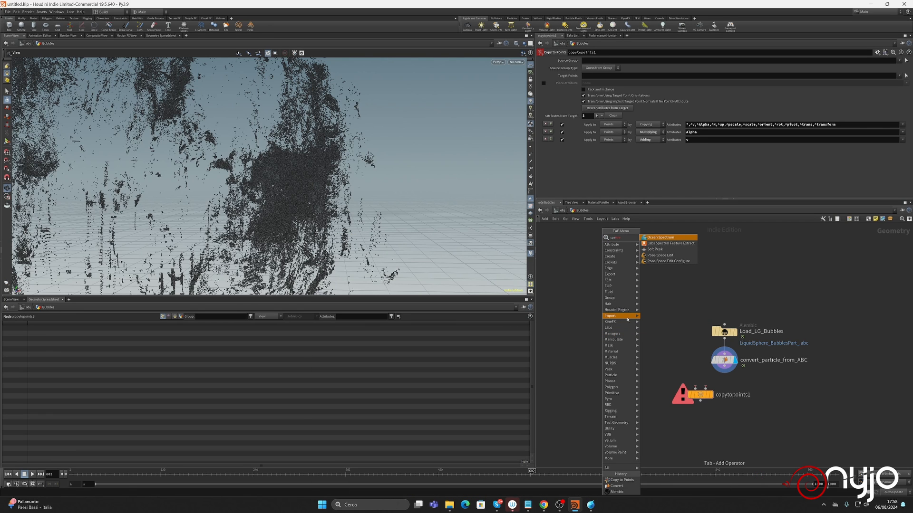
pyautogui.press('BackSpace')
pyautogui.press('BackSpace')
pyautogui.press('BackSpace')
pyautogui.press('BackSpace')
pyautogui.write('he')
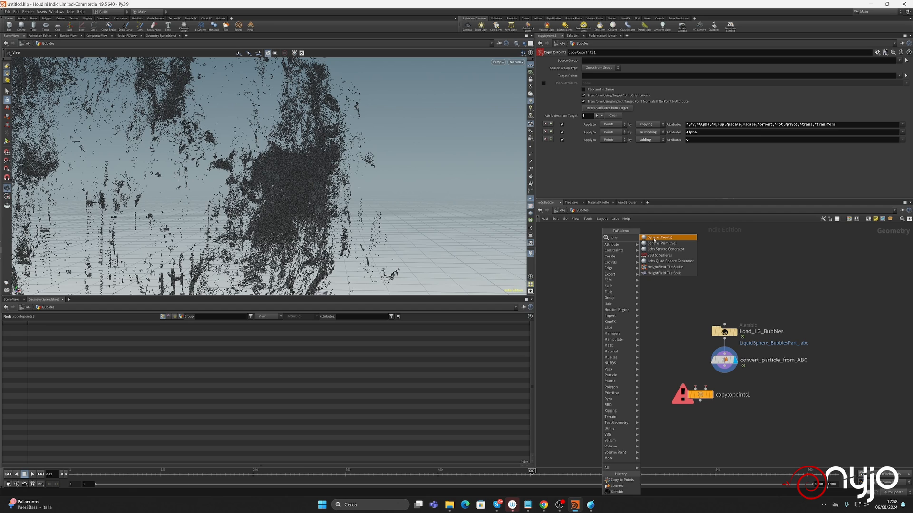
pyautogui.click(654, 238)
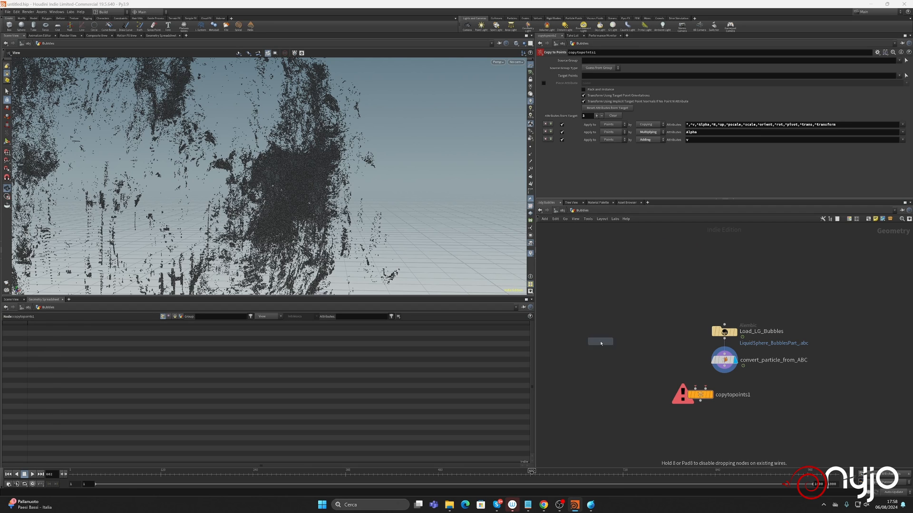
pyautogui.click(594, 369)
pyautogui.moveTo(594, 369); pyautogui.dragTo(632, 356)
pyautogui.doubleClick(658, 357)
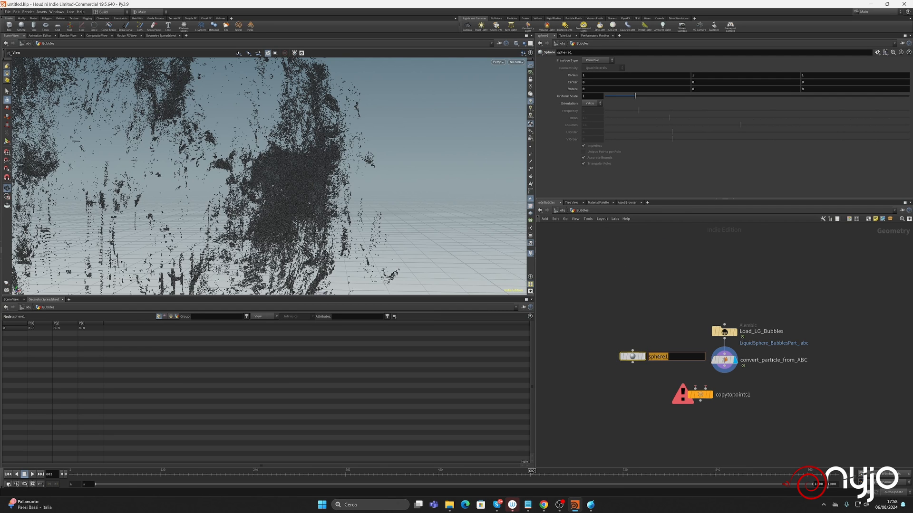
pyautogui.write('Bubble_mesh')
pyautogui.press('Return')
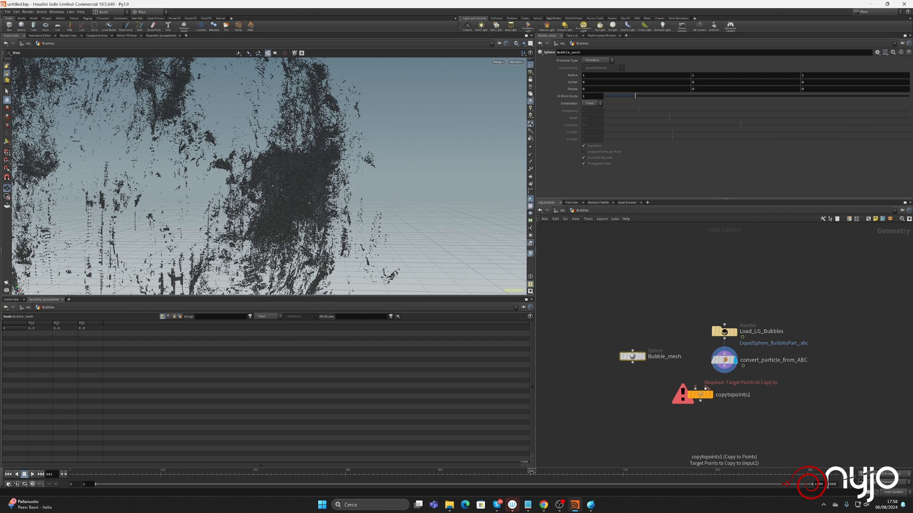
# - Feed Bubble_mesh as source and convert_particle_from_ABC as target points into the Copy to Points node, and display its result
pyautogui.moveTo(707, 388); pyautogui.dragTo(723, 373)
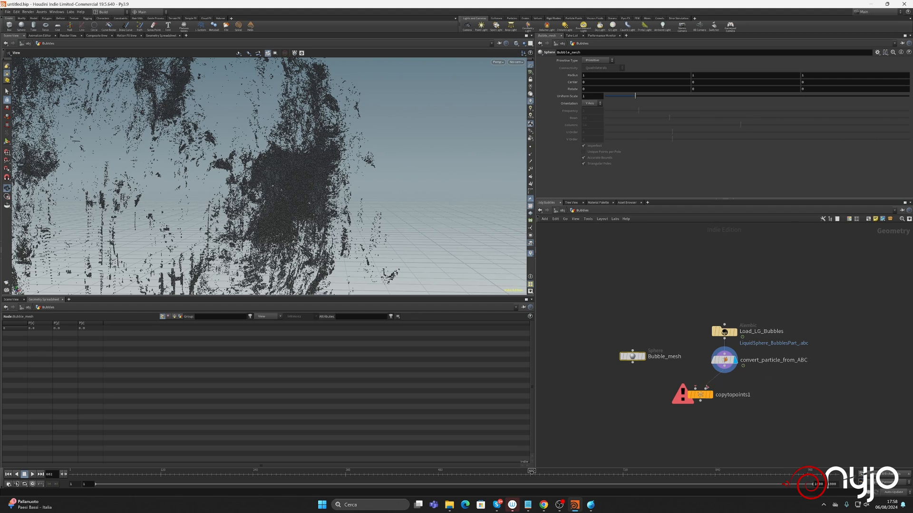
pyautogui.moveTo(634, 365); pyautogui.dragTo(691, 402)
pyautogui.click(698, 398)
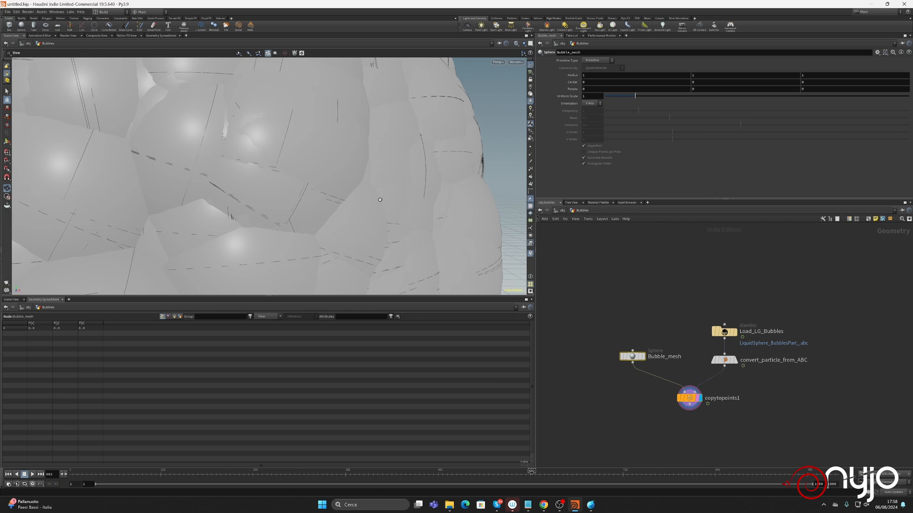
# - Reduce the Bubble_mesh sphere's uniform scale to a value below 0.01 and inspect the copied bubbles up close
pyautogui.click(594, 96)
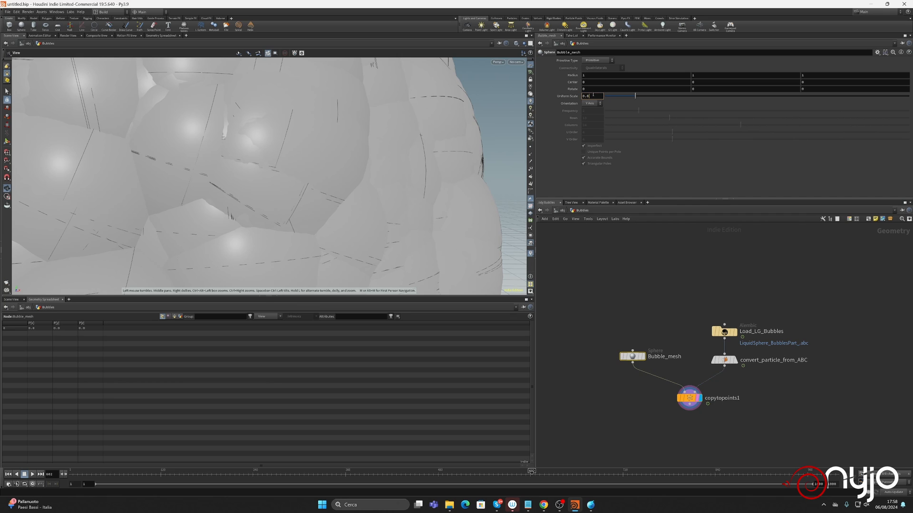
pyautogui.press('Return')
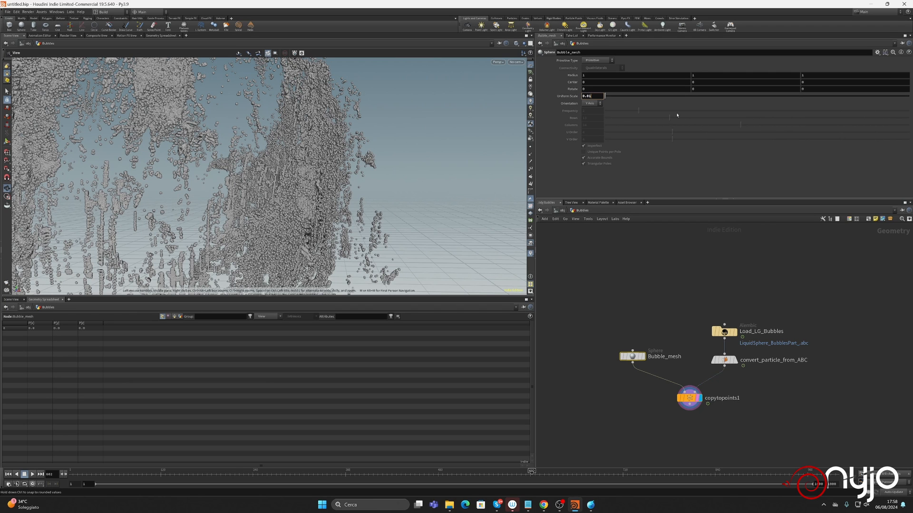
pyautogui.press('Return')
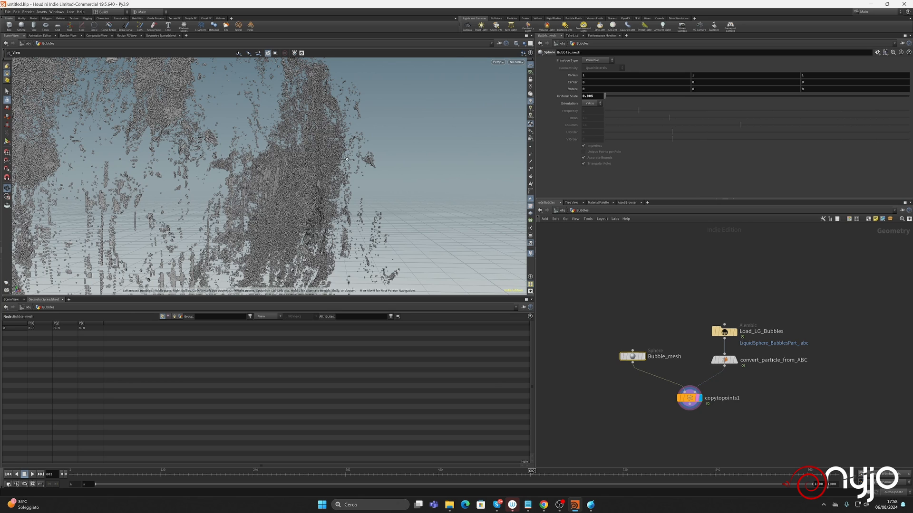
pyautogui.scroll(5, 290, 181)
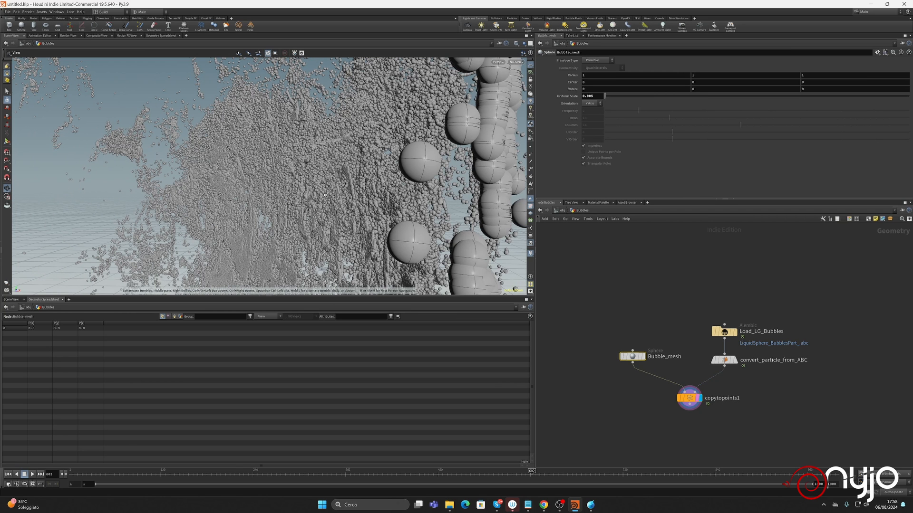
pyautogui.scroll(3, 256, 200)
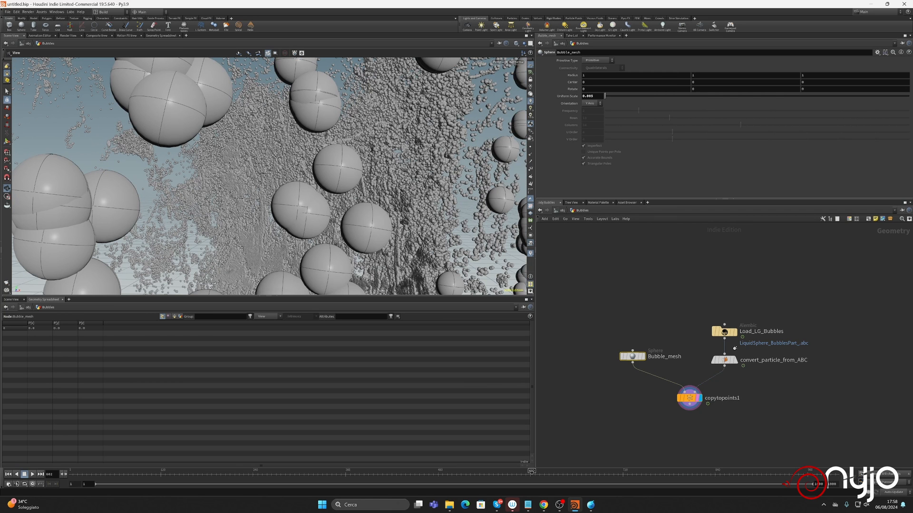
# - Enable Pack and Instance on the Copy to Points node and switch the display back to the convert_particle_from_ABC node
pyautogui.click(689, 398)
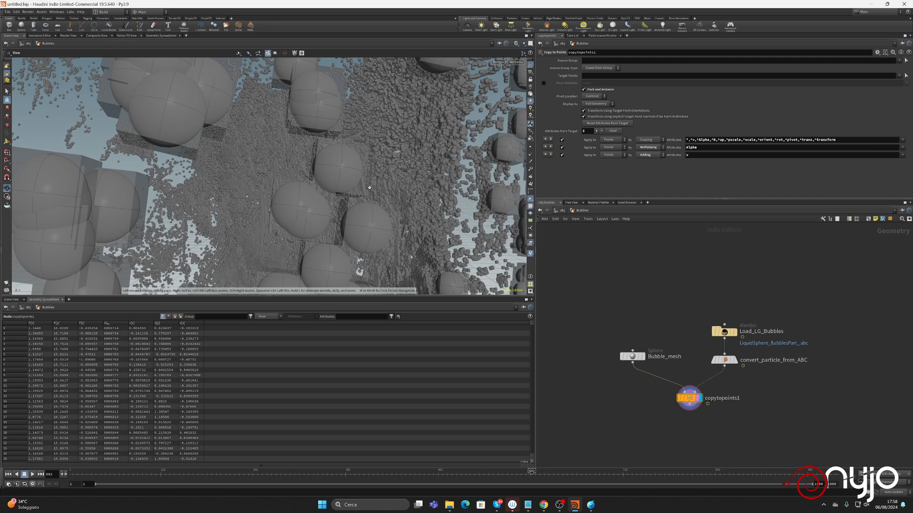
pyautogui.moveTo(369, 187); pyautogui.dragTo(472, 203)
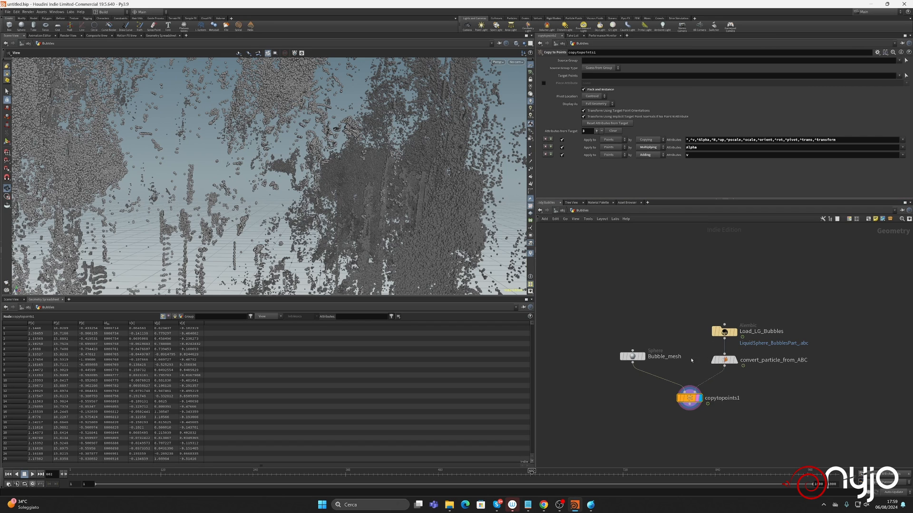
pyautogui.click(734, 363)
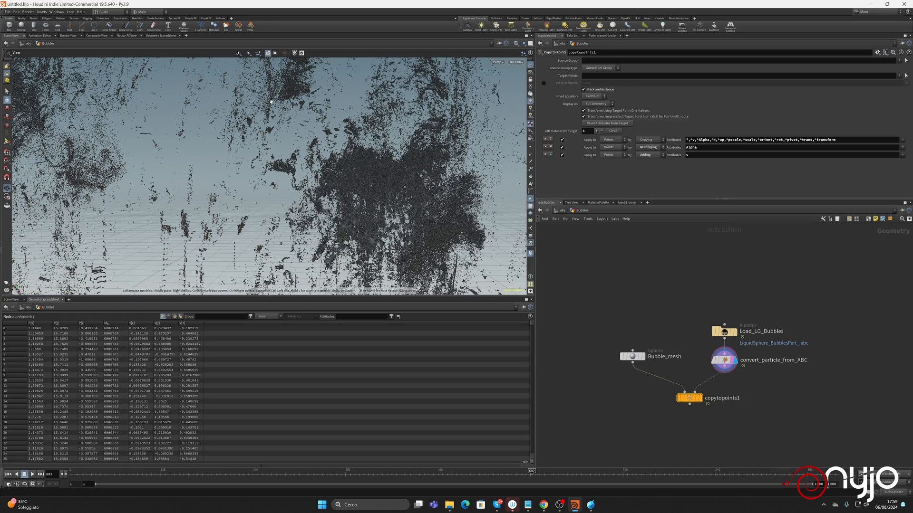
pyautogui.scroll(-10, 330, 154)
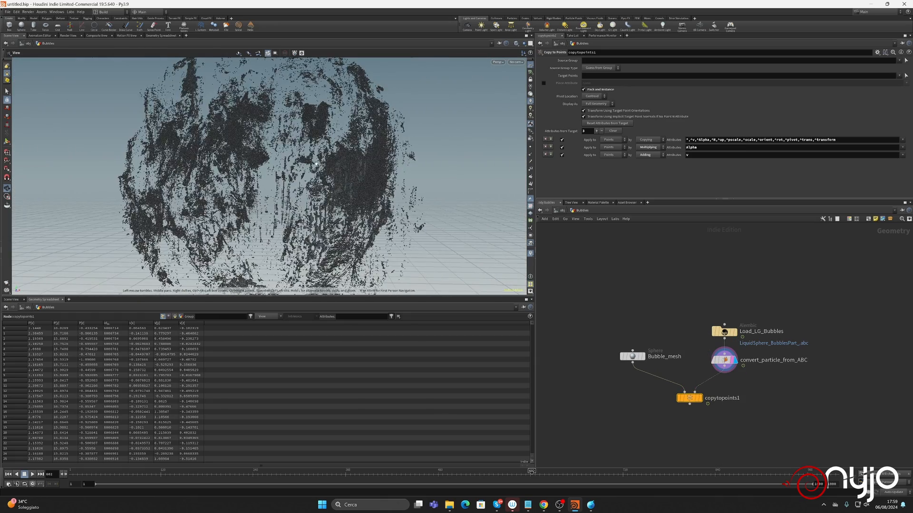
pyautogui.scroll(-2, 312, 152)
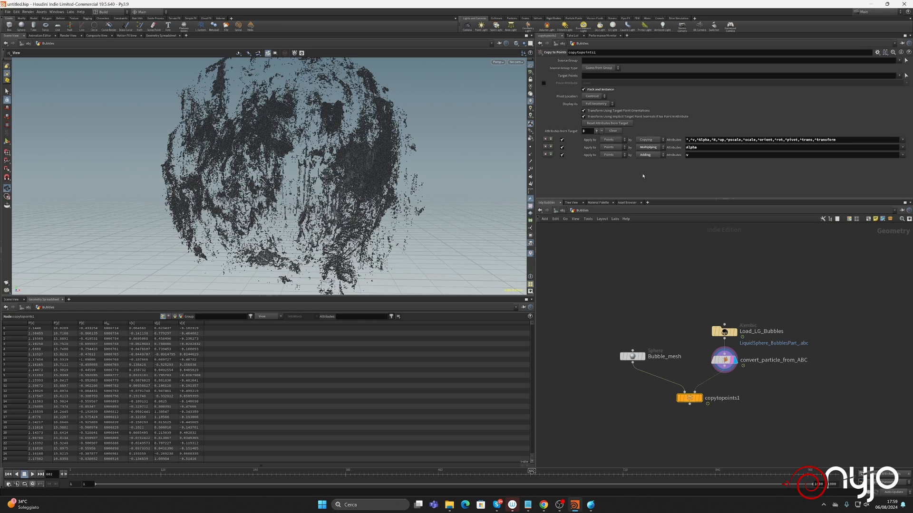
# - Return to the object level and add an Environment Light beside the Liquid_mesh object
pyautogui.click(561, 210)
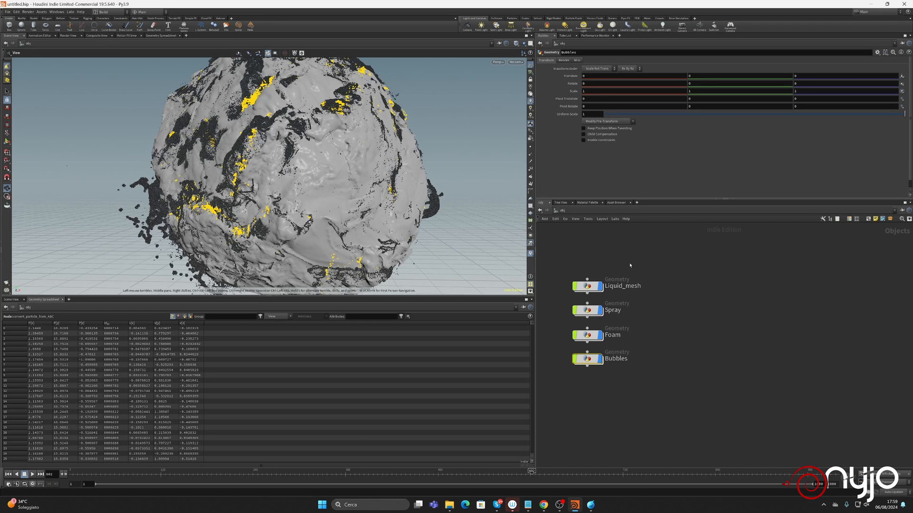
pyautogui.scroll(-4, 333, 178)
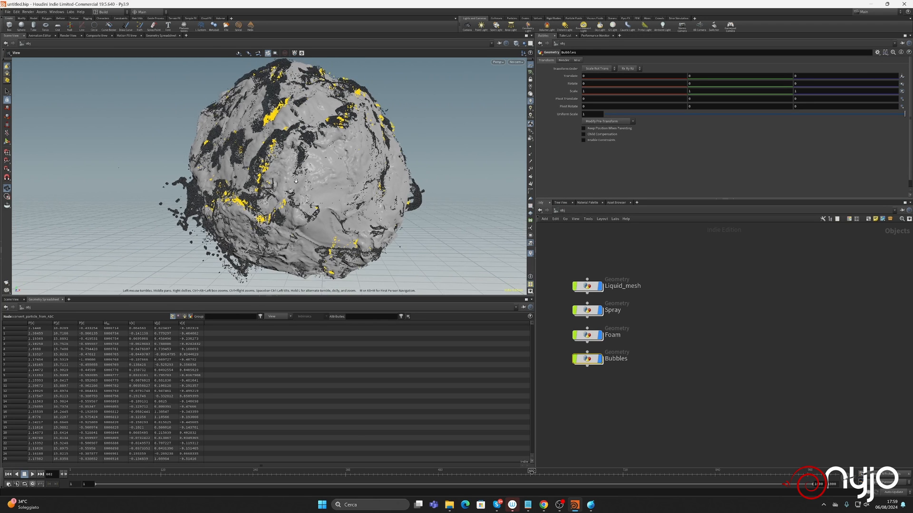
pyautogui.moveTo(297, 184); pyautogui.dragTo(280, 191, button='middle')
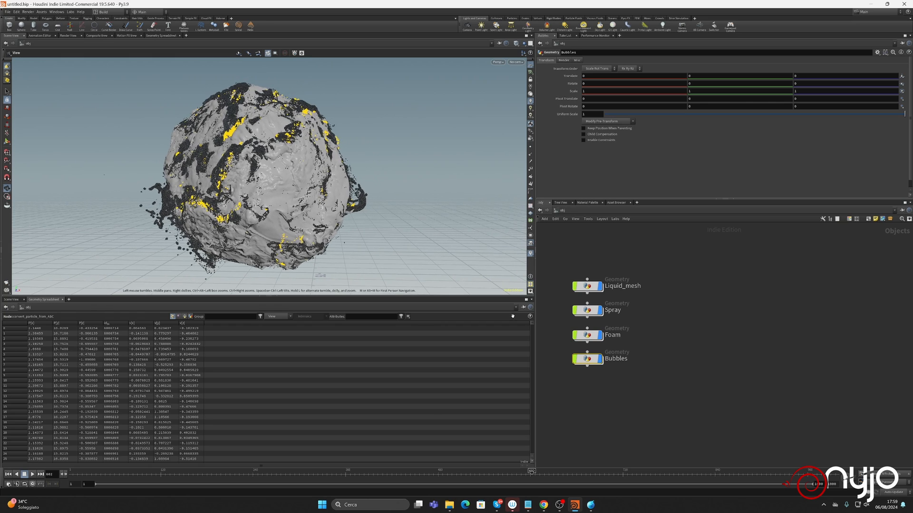
pyautogui.click(739, 353)
pyautogui.press('Tab')
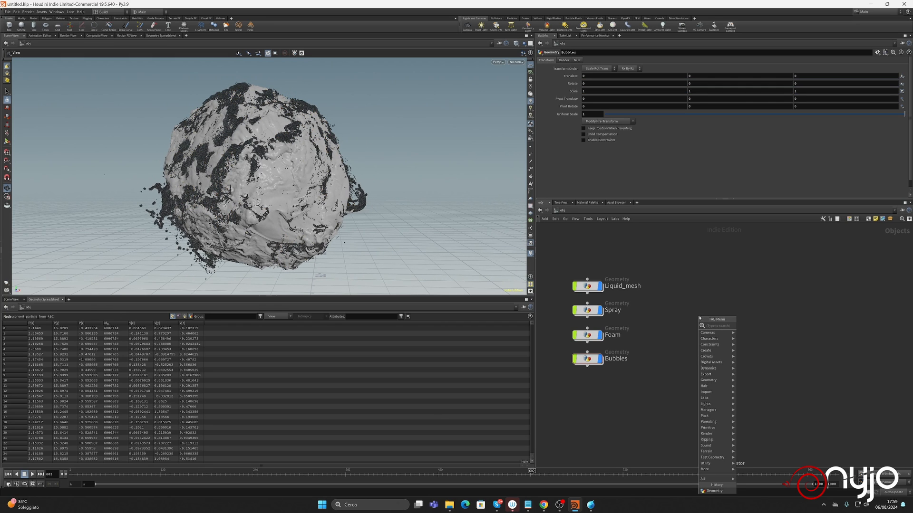
pyautogui.write('env')
pyautogui.click(755, 326)
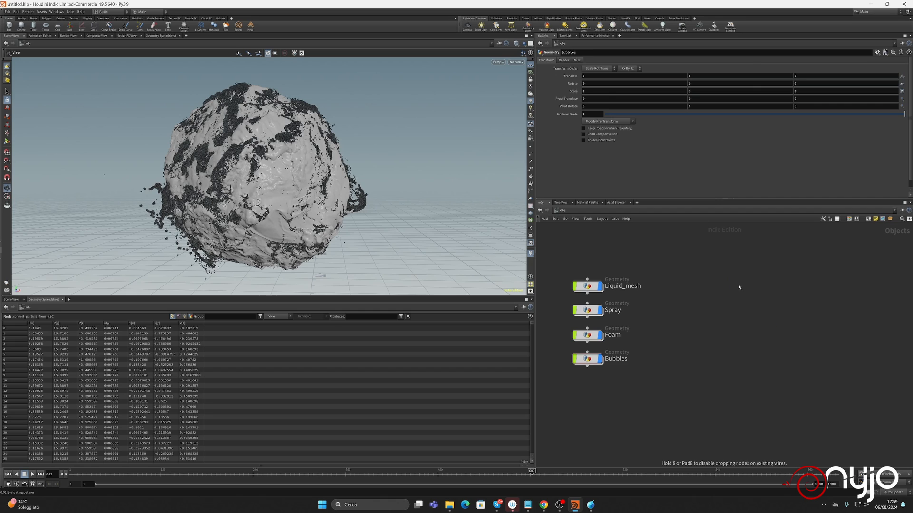
pyautogui.click(735, 284)
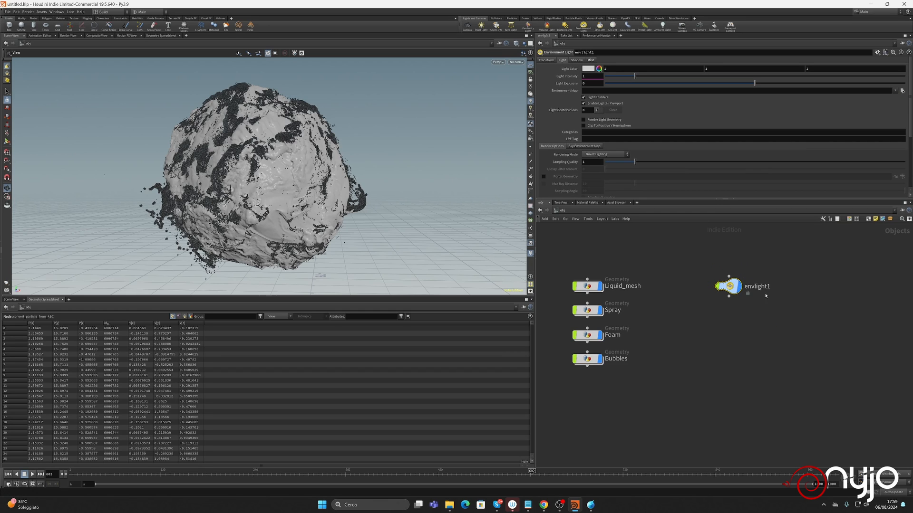
# - Rename the new environment light as Dome
pyautogui.doubleClick(757, 286)
pyautogui.write('Dome')
pyautogui.press('Return')
# - Load factory_yard_4k.hdr from the Downloads folder as the Dome light's environment map
pyautogui.click(902, 90)
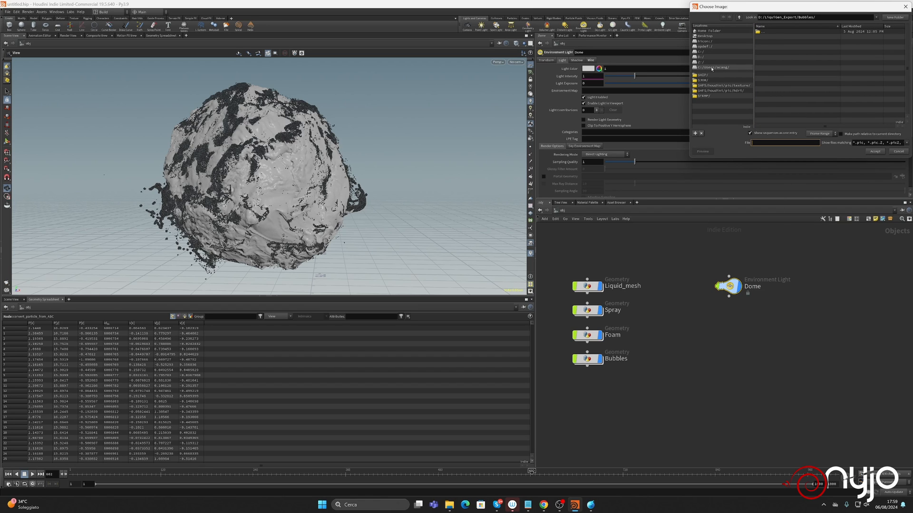
pyautogui.click(711, 68)
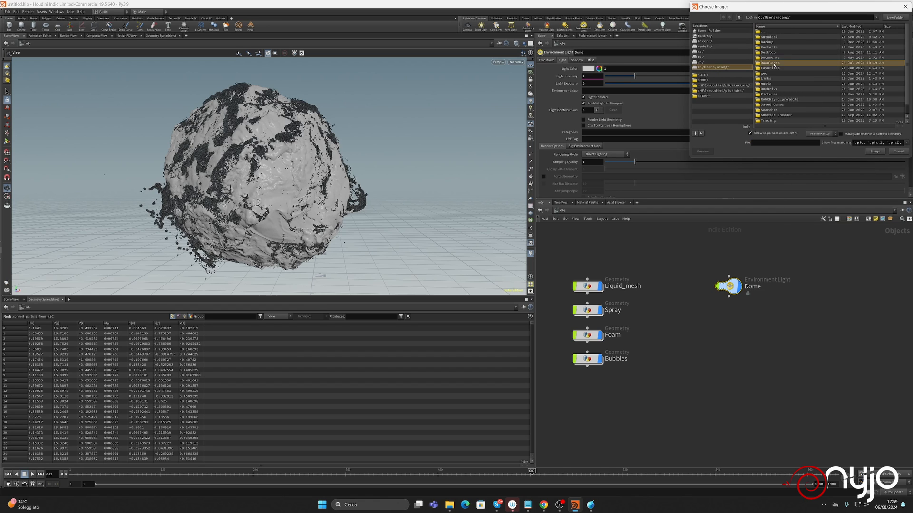
pyautogui.doubleClick(774, 62)
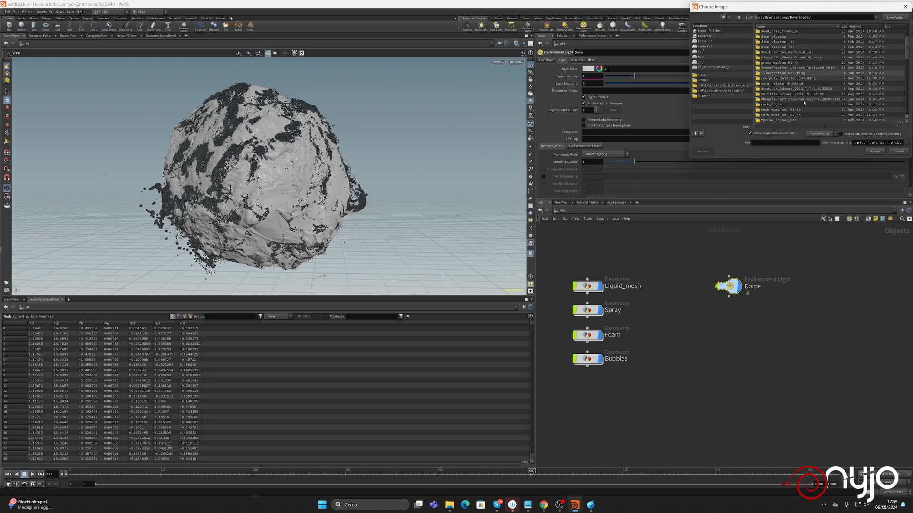
pyautogui.scroll(-4, 804, 103)
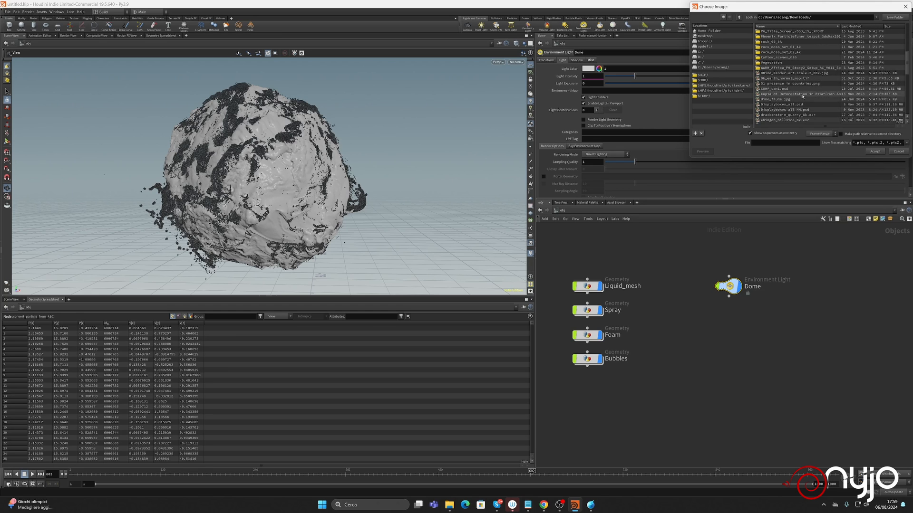
pyautogui.scroll(-2, 802, 96)
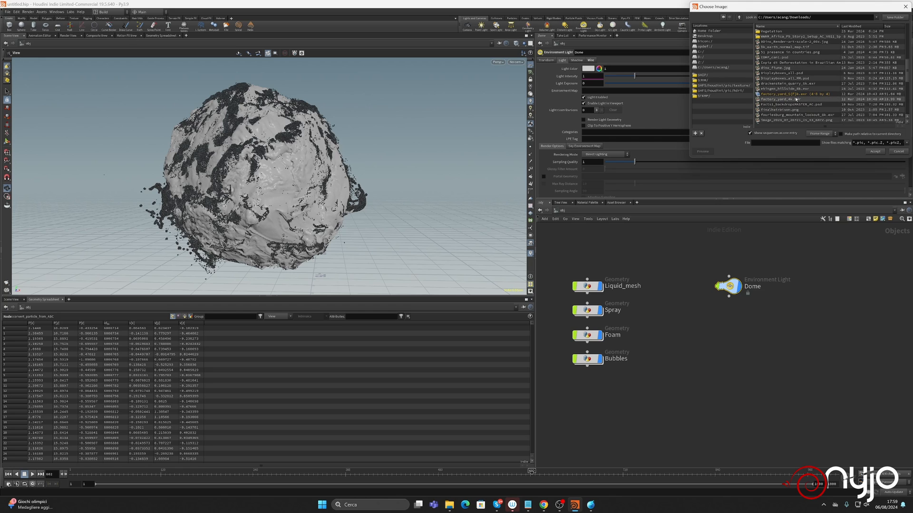
pyautogui.click(798, 100)
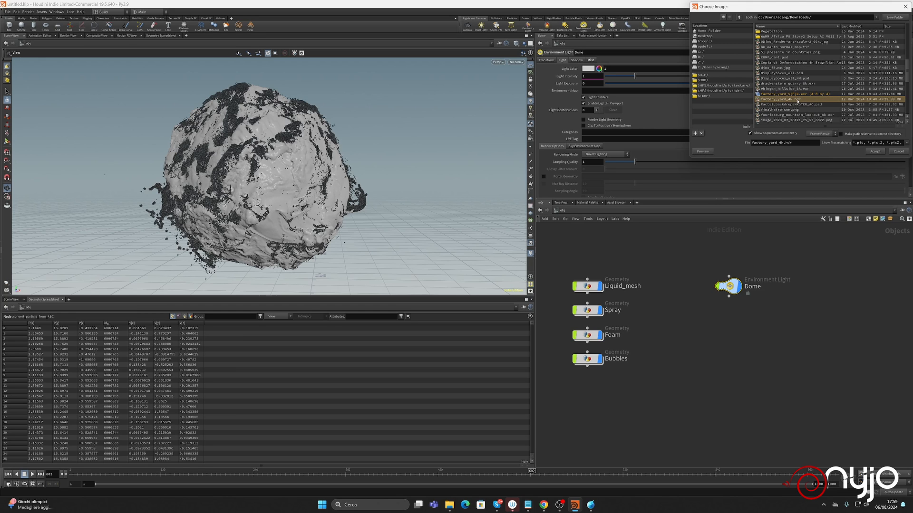
pyautogui.click(874, 151)
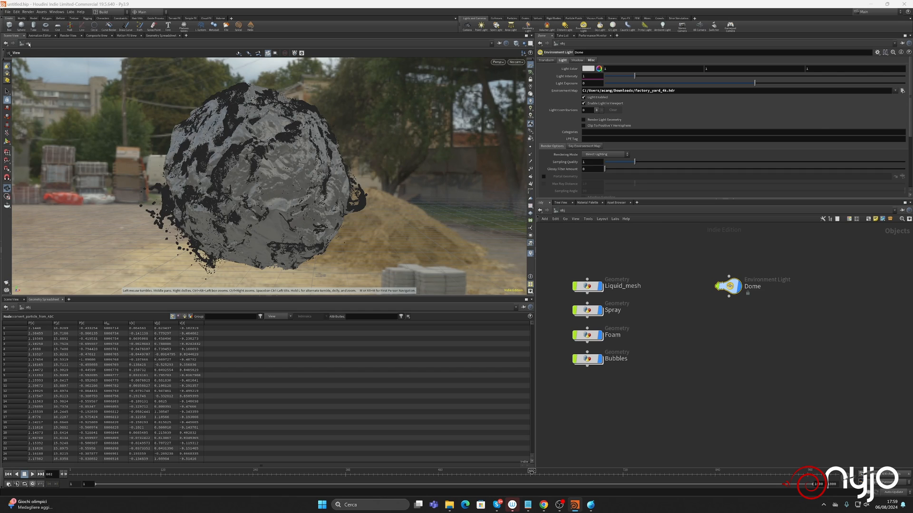
# - Start an interactive render of the scene and inspect the liquid sphere and its particles up close
pyautogui.click(68, 36)
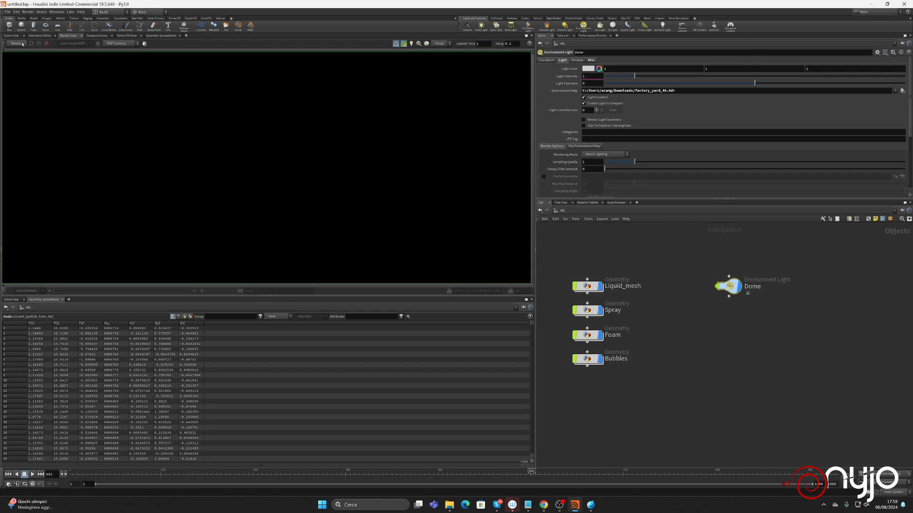
pyautogui.click(7, 43)
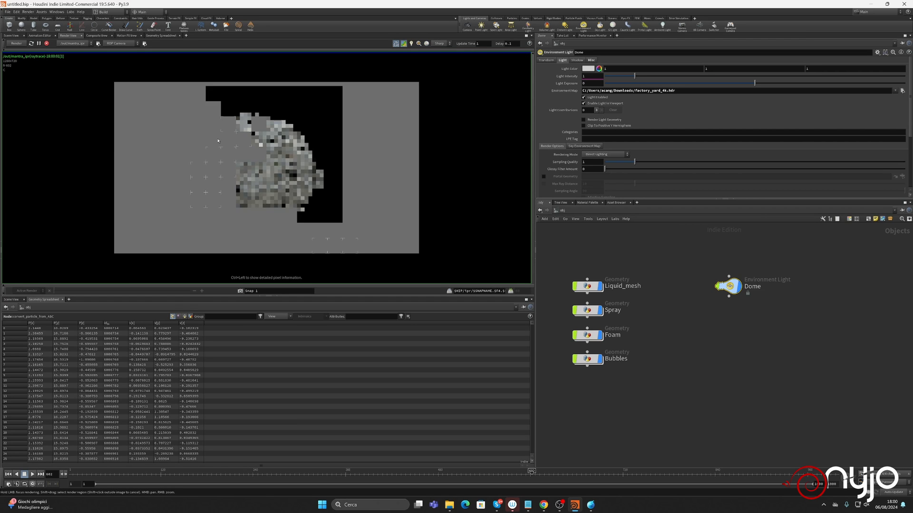
pyautogui.scroll(5, 256, 159)
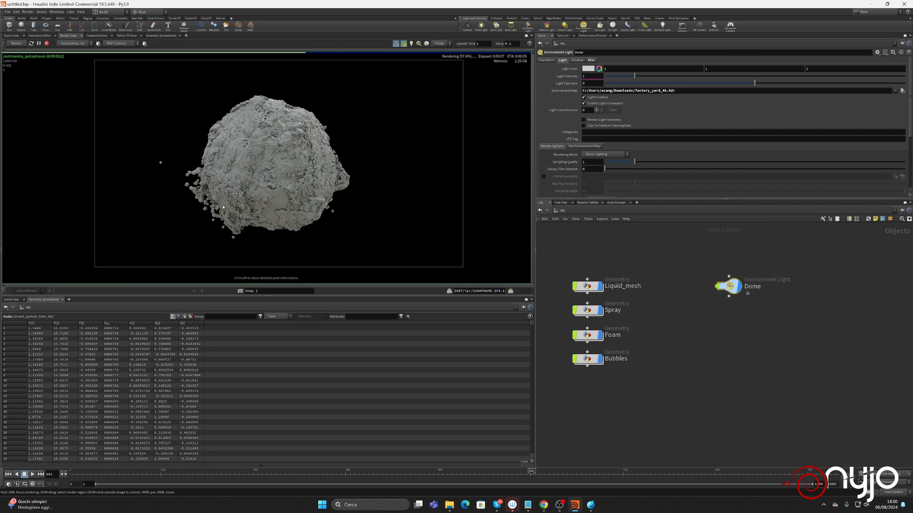
pyautogui.moveTo(256, 159); pyautogui.dragTo(279, 197, button='middle')
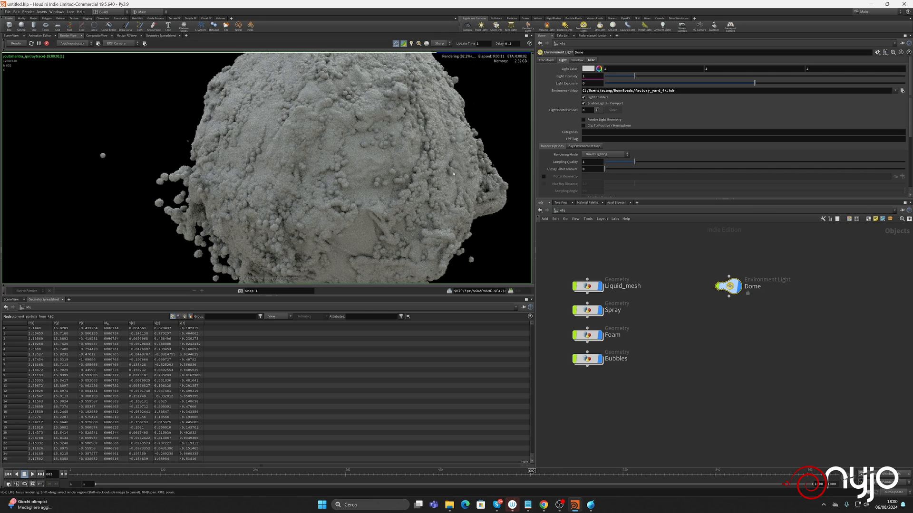
pyautogui.moveTo(277, 172); pyautogui.dragTo(320, 152, button='middle')
pyautogui.scroll(1, 319, 152)
pyautogui.moveTo(361, 190); pyautogui.dragTo(257, 193, button='middle')
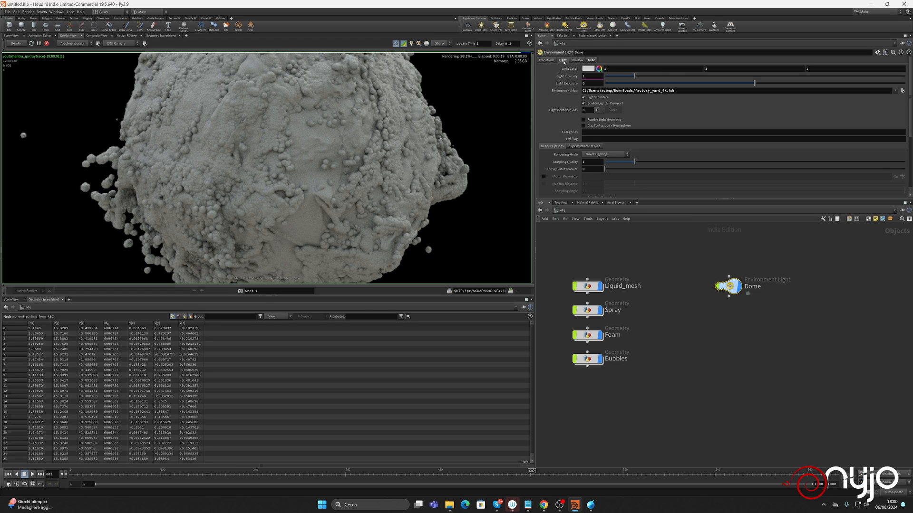
# - Add the Principled Shader and Basic Liquid materials from the material gallery to the scene's mat network
pyautogui.click(588, 203)
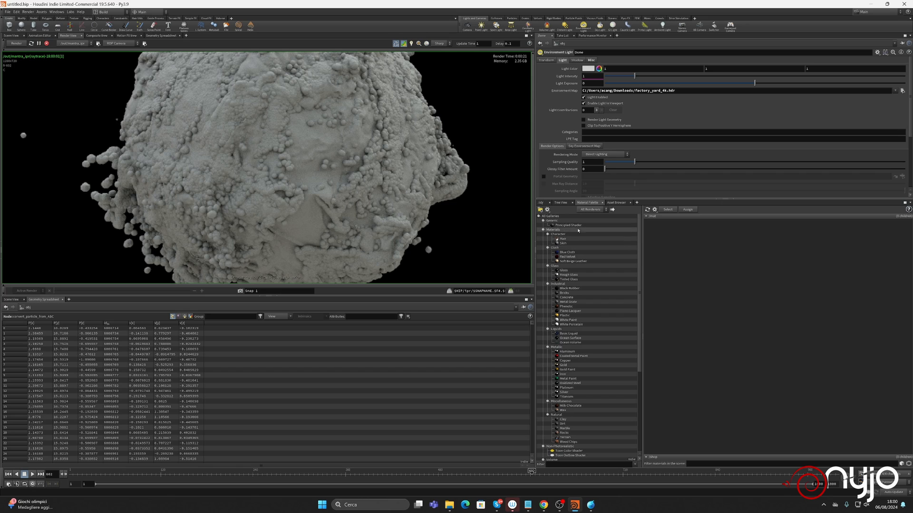
pyautogui.moveTo(573, 227); pyautogui.dragTo(769, 245)
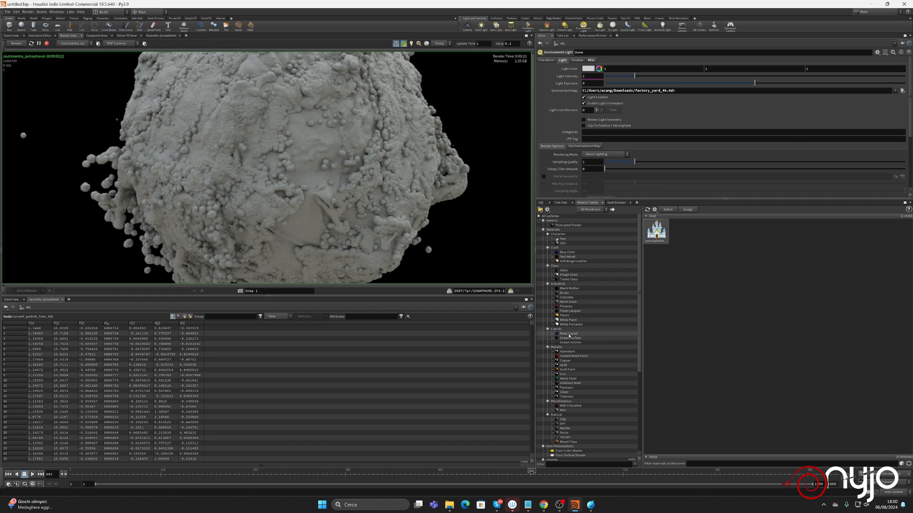
pyautogui.moveTo(569, 335); pyautogui.dragTo(708, 239)
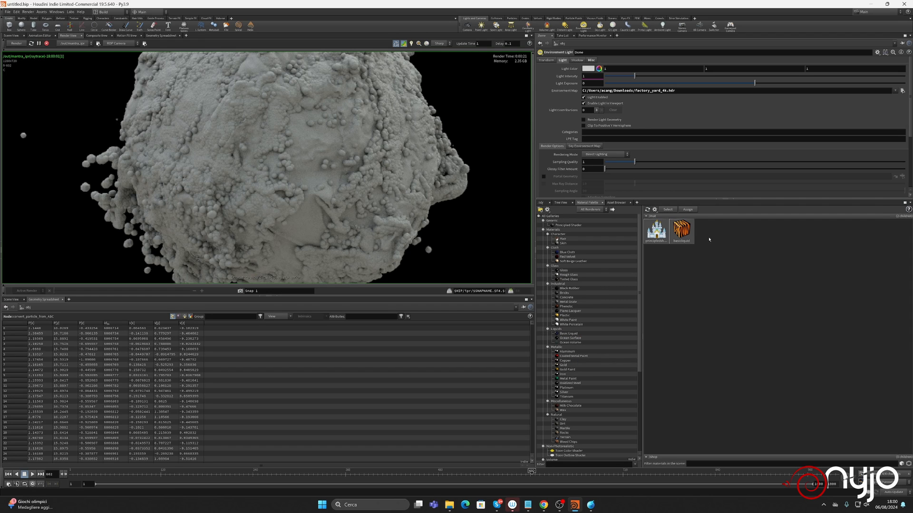
# - Assign the /mat/basicliquid material to the Liquid_mesh object
pyautogui.click(540, 202)
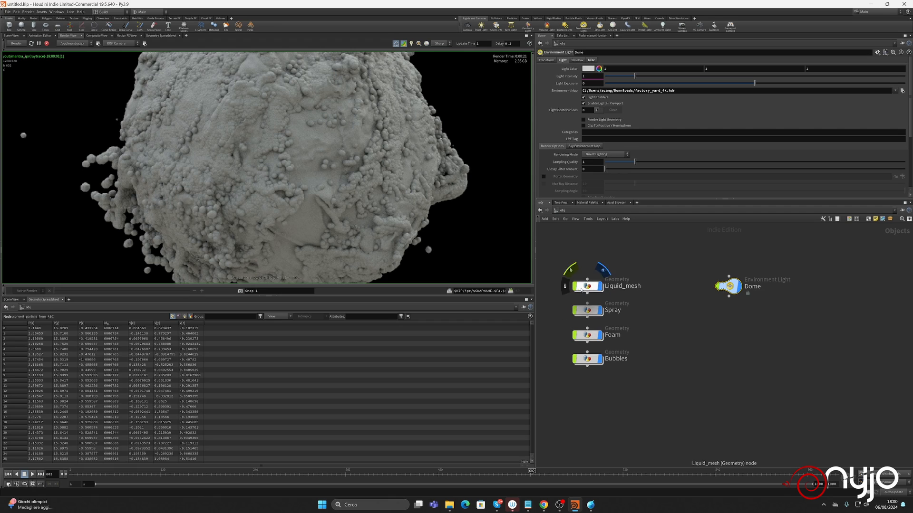
pyautogui.click(581, 289)
pyautogui.click(564, 60)
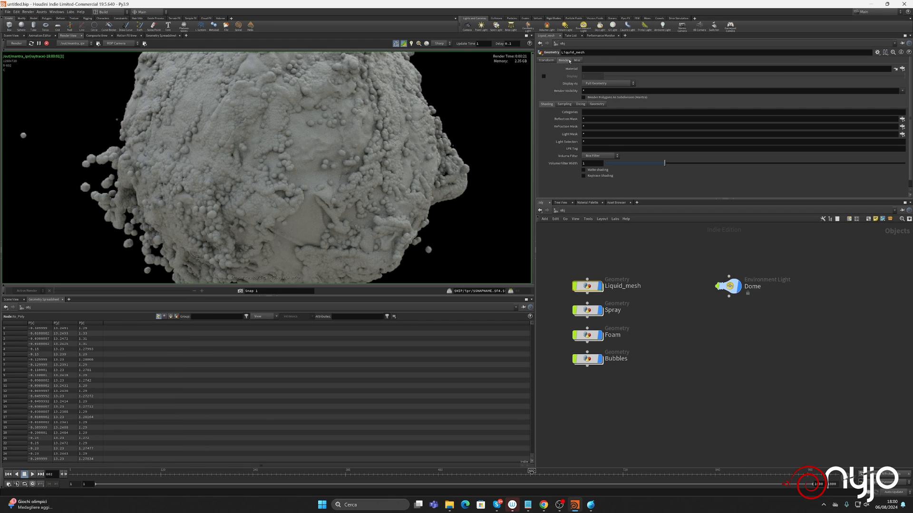
pyautogui.click(902, 69)
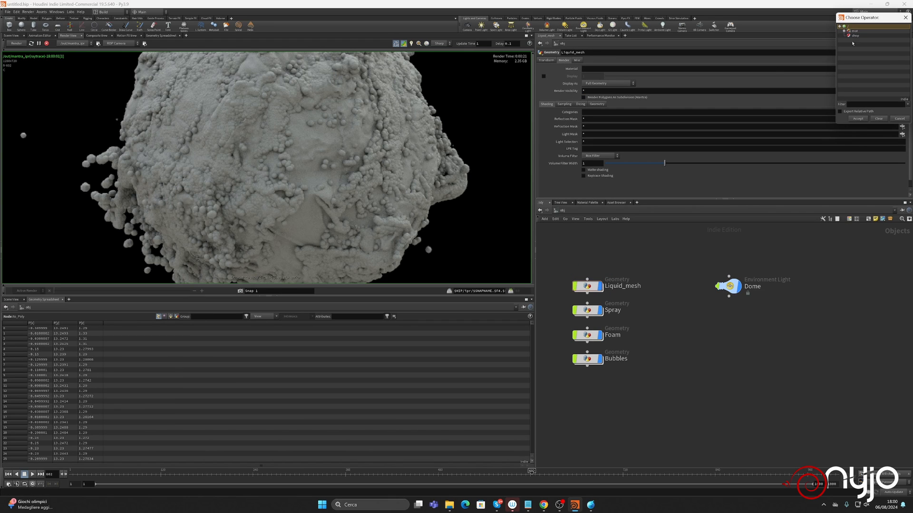
pyautogui.click(844, 31)
pyautogui.click(863, 36)
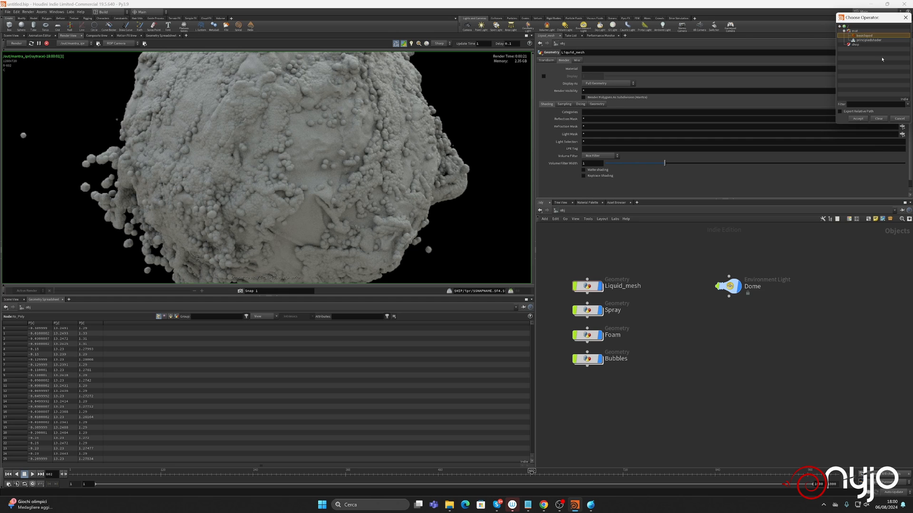
pyautogui.click(858, 118)
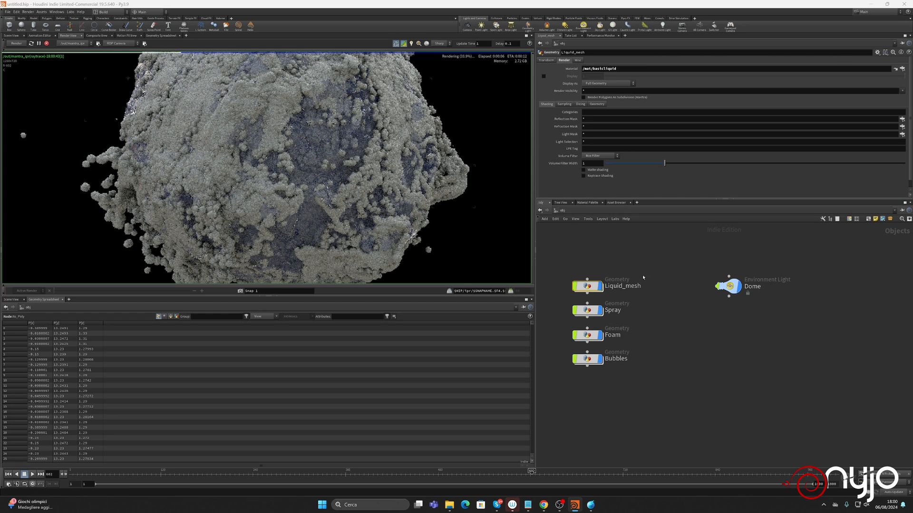
# - Set the basicliquid material's refraction color to a turquoise of about 0.363, 1, 0.777
pyautogui.click(895, 68)
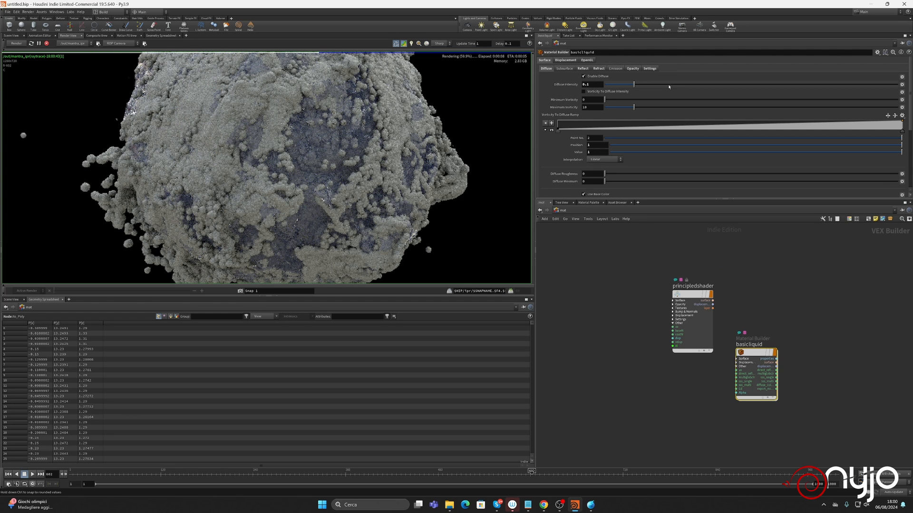
pyautogui.click(593, 69)
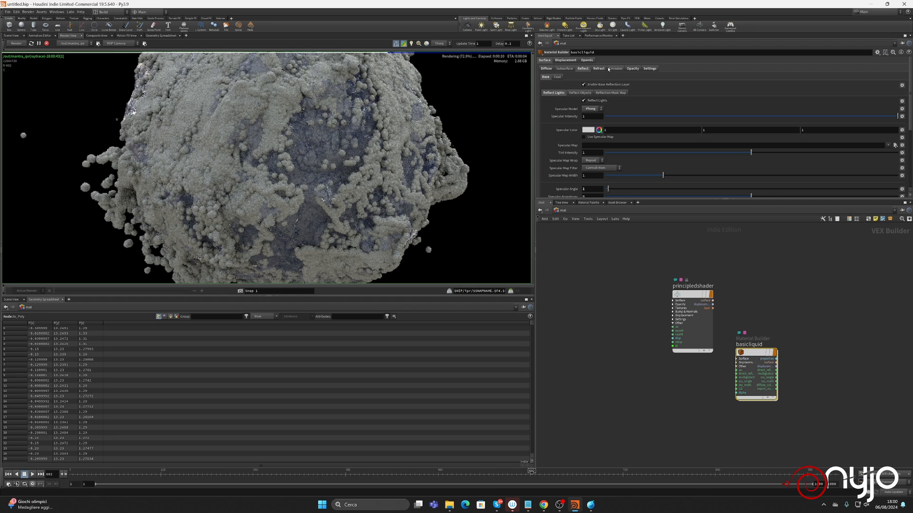
pyautogui.click(599, 69)
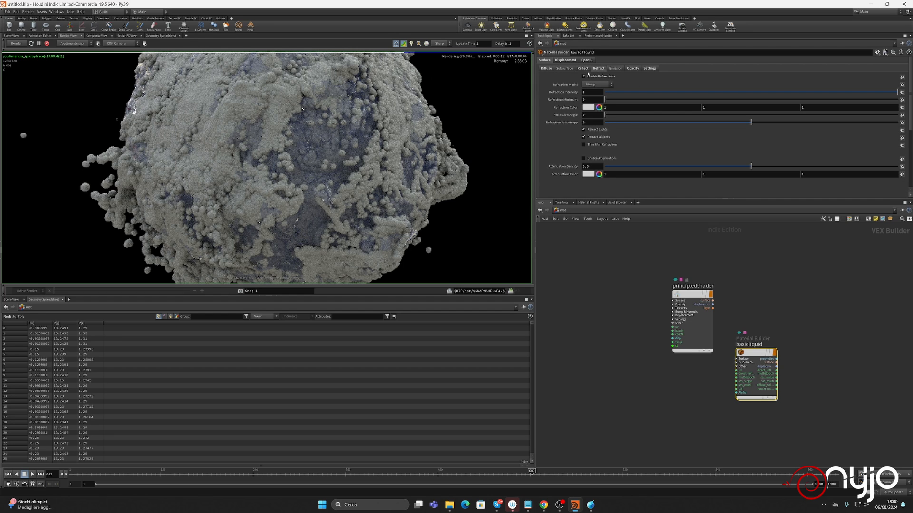
pyautogui.click(592, 108)
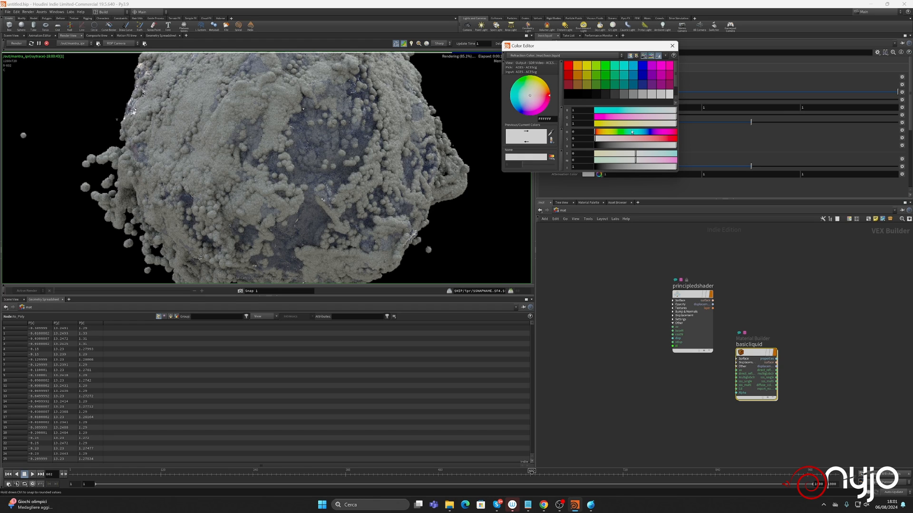
pyautogui.moveTo(632, 132); pyautogui.dragTo(628, 133)
pyautogui.click(644, 138)
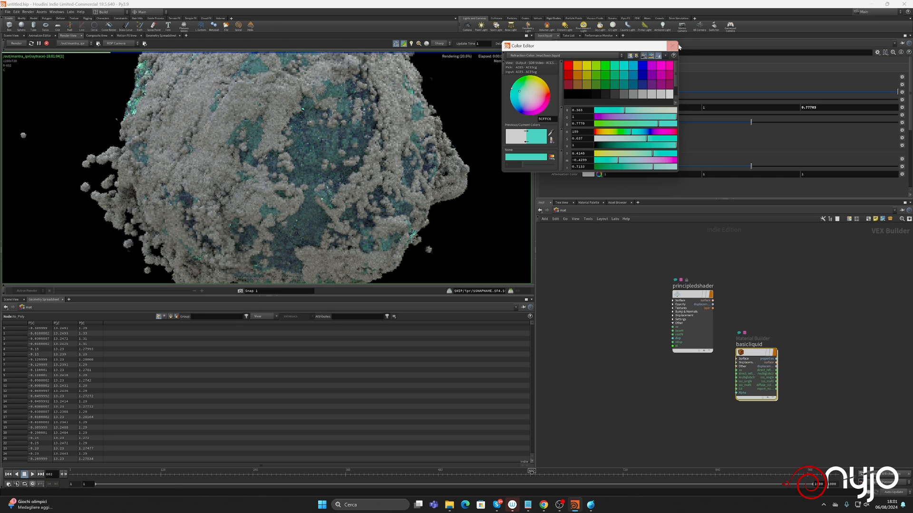
pyautogui.click(671, 46)
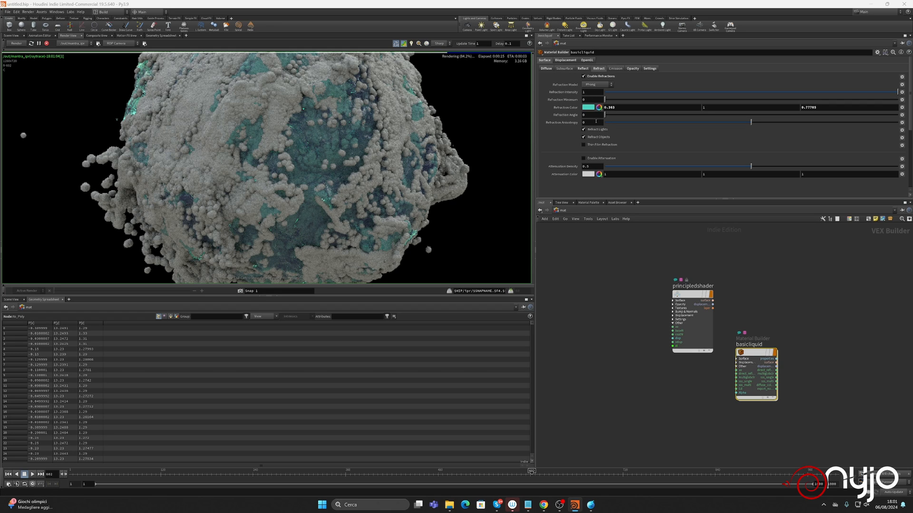
# - Lower the basicliquid material's refraction intensity to about 0.34
pyautogui.click(592, 93)
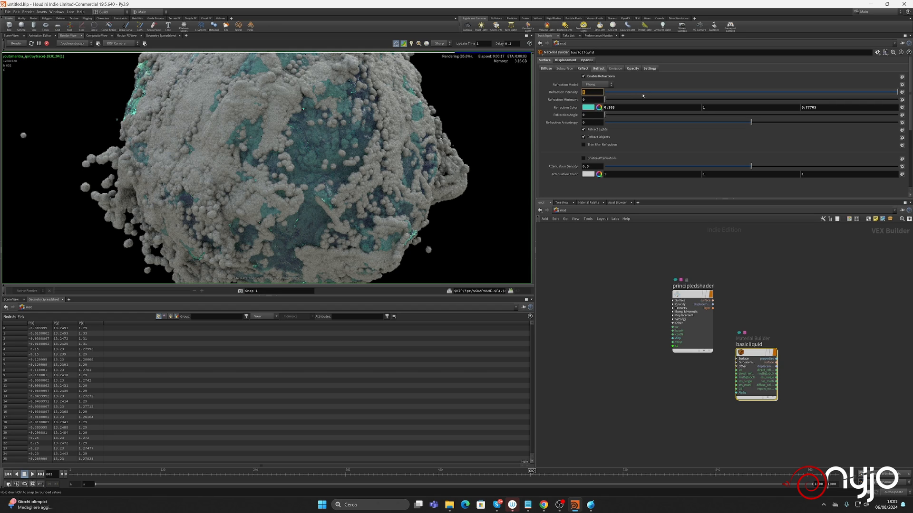
pyautogui.click(780, 93)
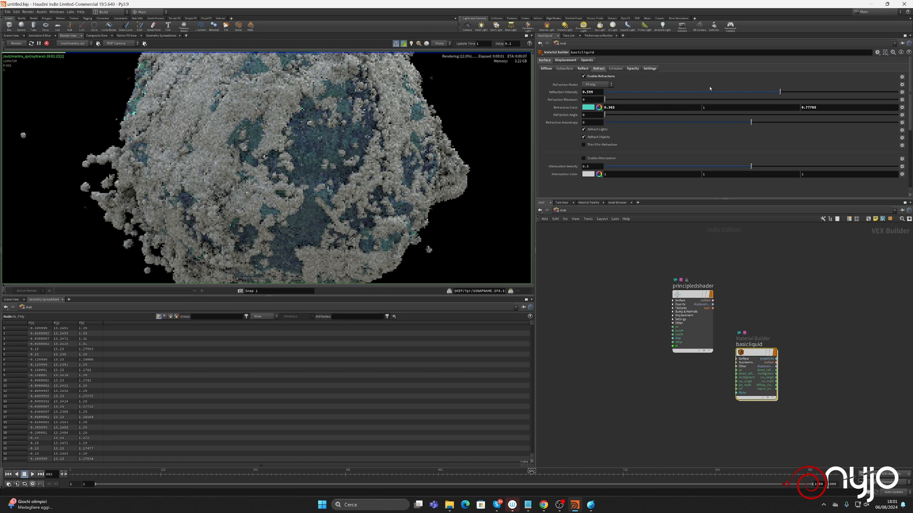
pyautogui.click(704, 91)
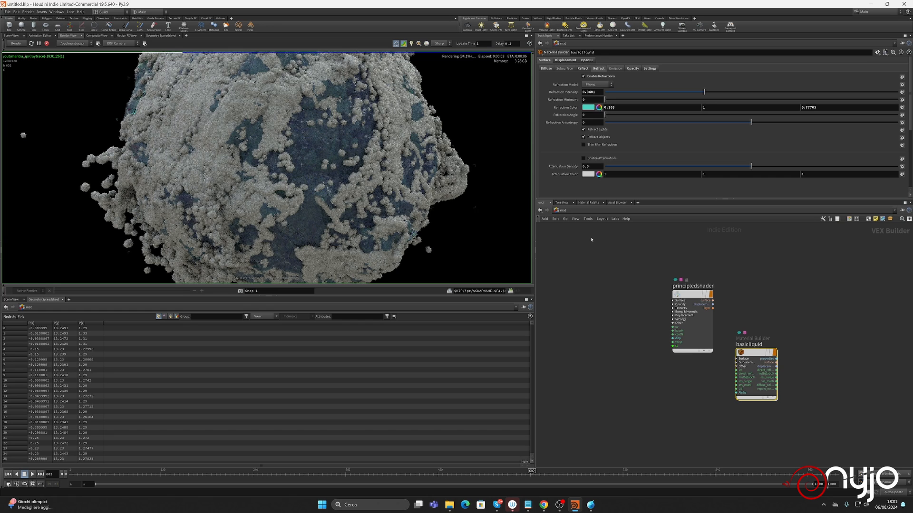
pyautogui.click(559, 210)
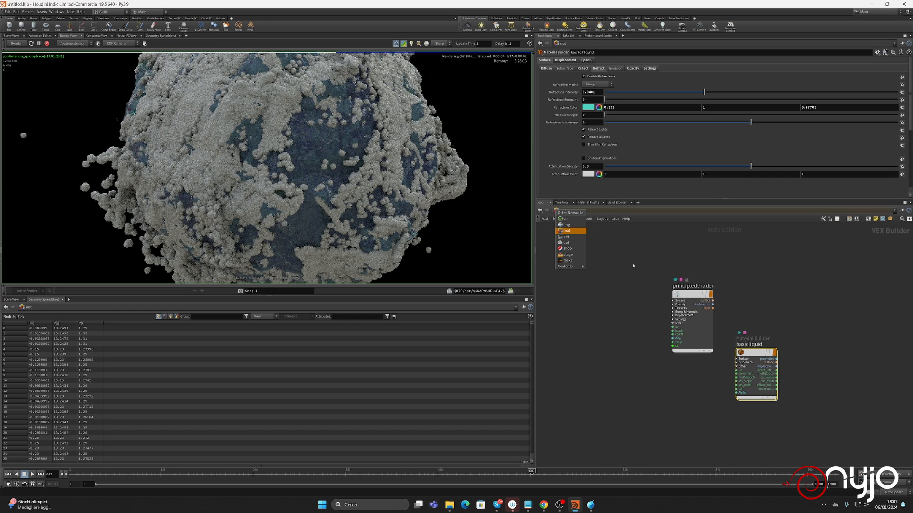
pyautogui.click(577, 237)
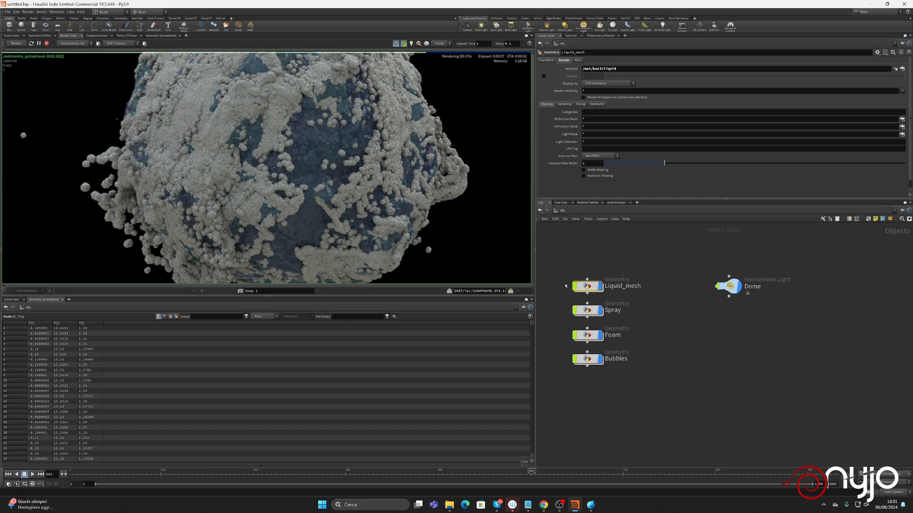
pyautogui.moveTo(593, 314)
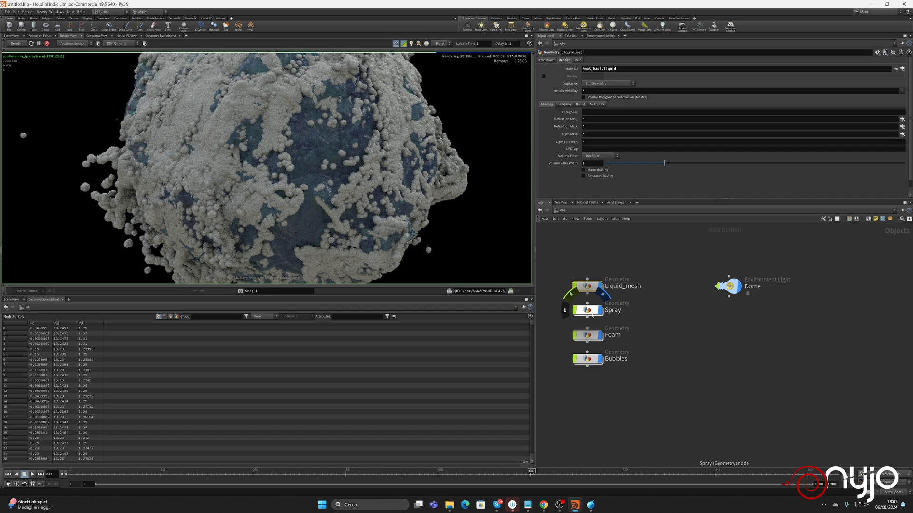
# - Set the mantra_ipr node's rendering engine to Micropolygon Physically Based Rendering and limit the preview render to a region around the sphere's left edge
pyautogui.click(560, 210)
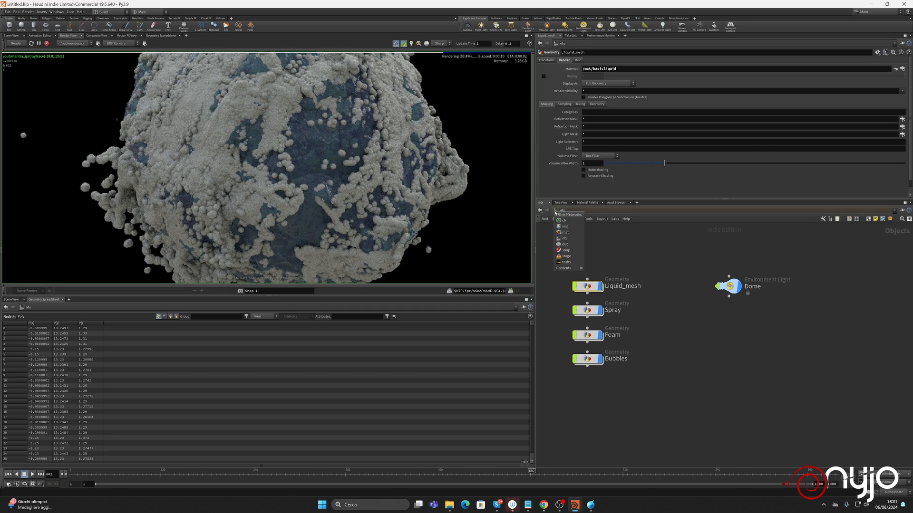
pyautogui.click(563, 244)
pyautogui.moveTo(731, 350); pyautogui.dragTo(641, 310)
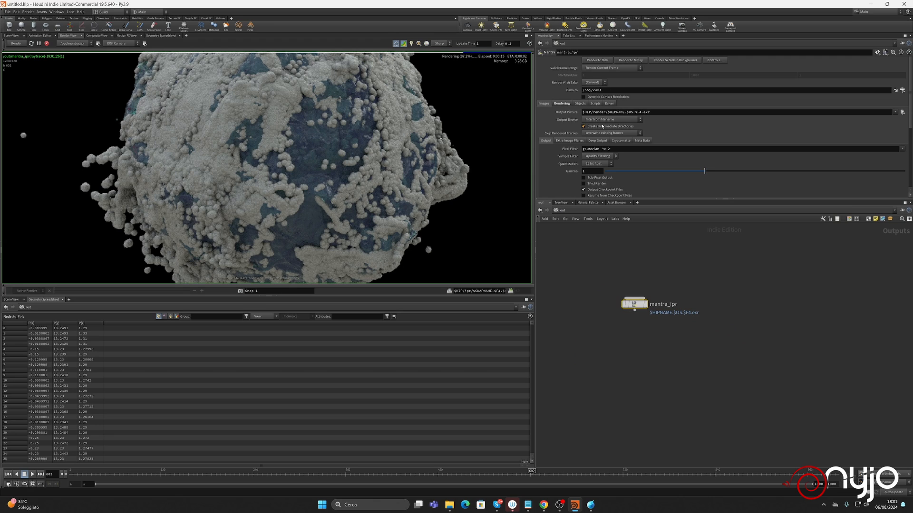
pyautogui.click(559, 103)
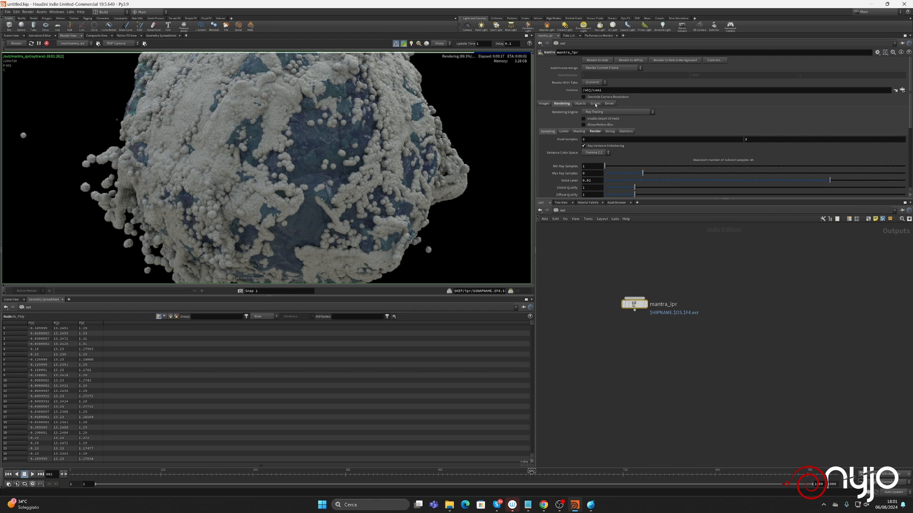
pyautogui.click(616, 112)
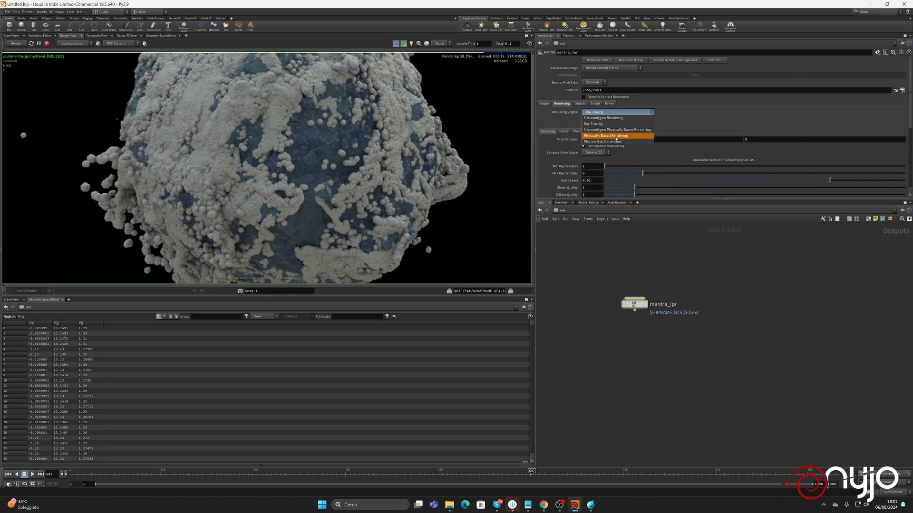
pyautogui.click(609, 130)
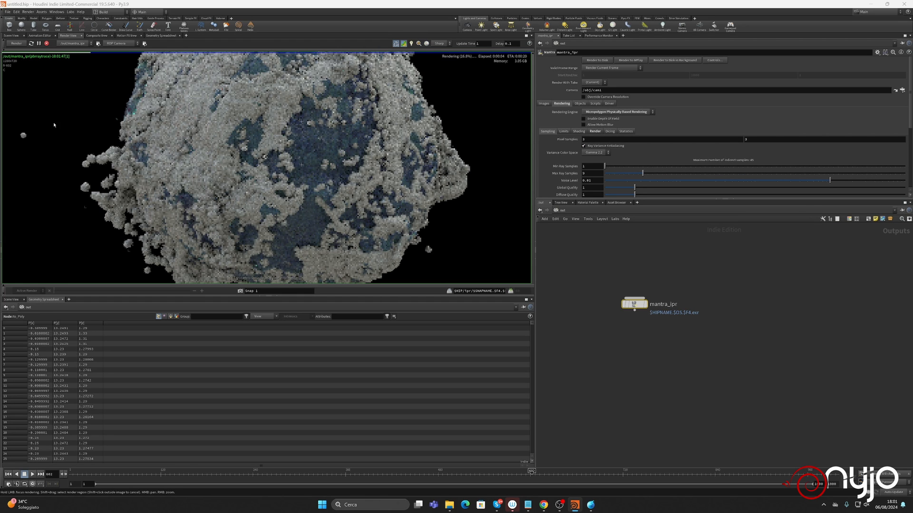
pyautogui.keyDown('shift'); pyautogui.moveTo(66, 123); pyautogui.dragTo(269, 235); pyautogui.keyUp('shift')
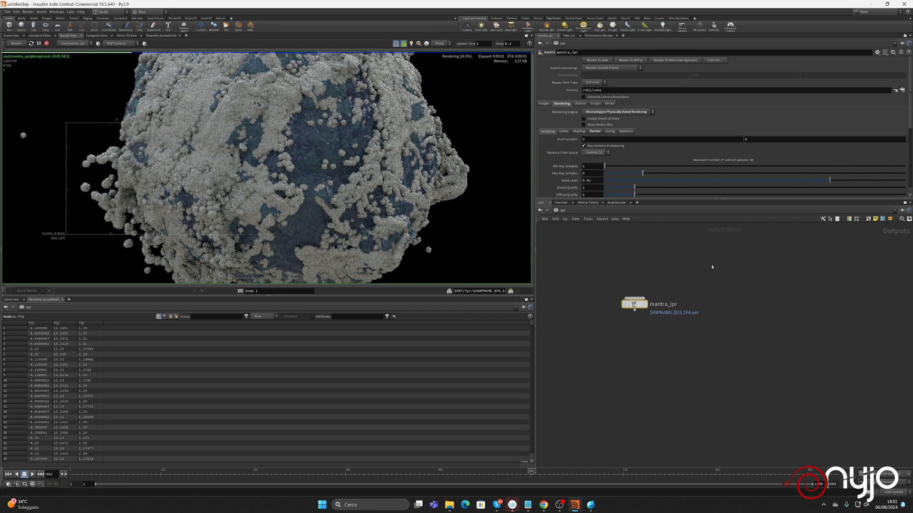
# - Set the Spray object's render point scale to 0.1, check its particle network and return to the object level
pyautogui.click(560, 210)
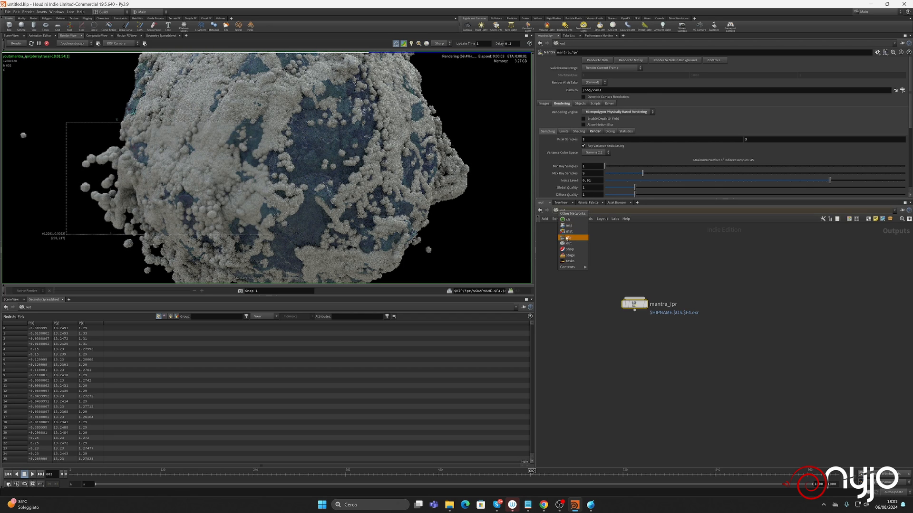
pyautogui.click(568, 238)
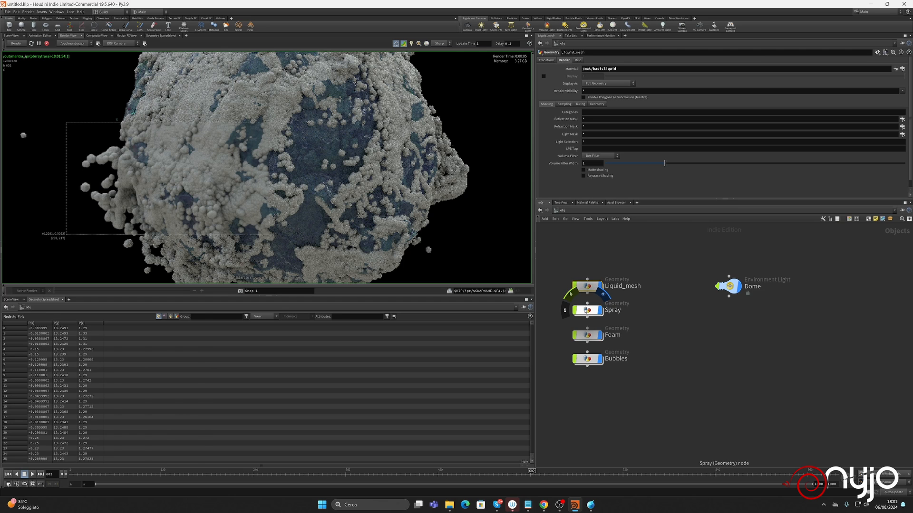
pyautogui.click(586, 310)
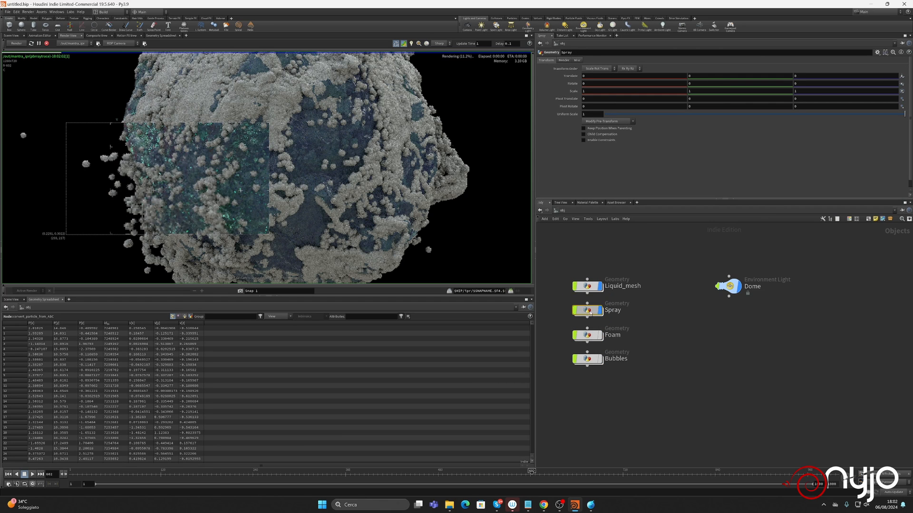
pyautogui.click(568, 60)
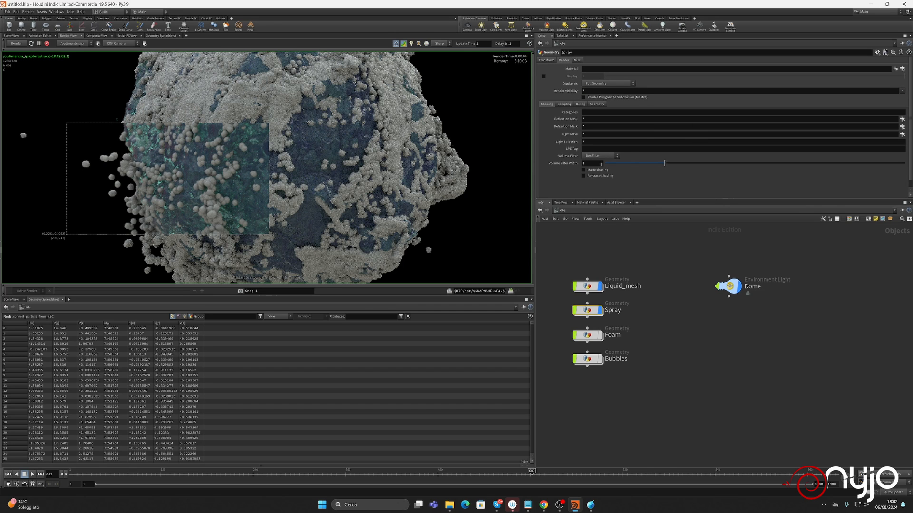
pyautogui.click(597, 104)
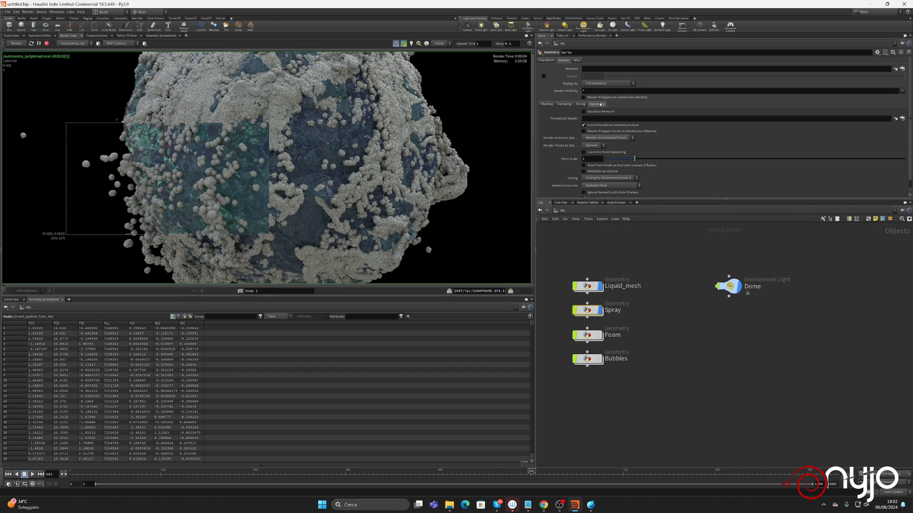
pyautogui.click(598, 157)
pyautogui.write('0.1')
pyautogui.press('Return')
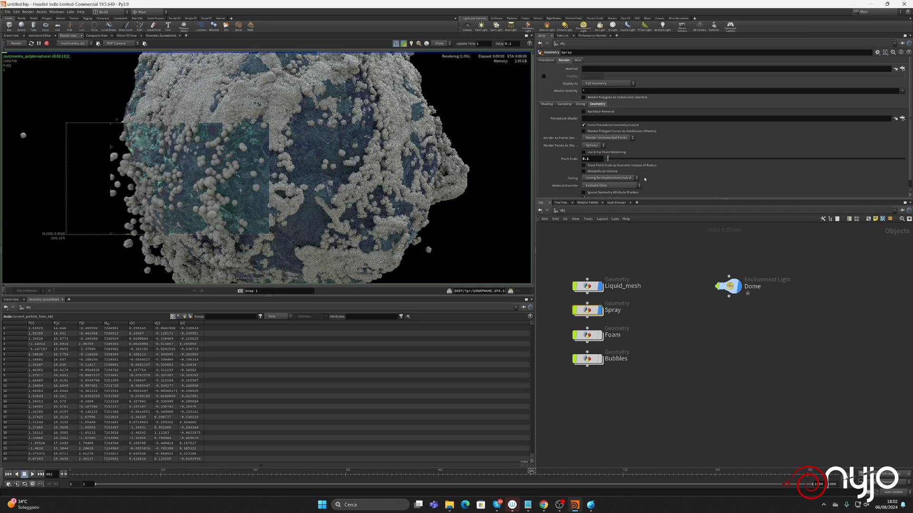
pyautogui.doubleClick(590, 310)
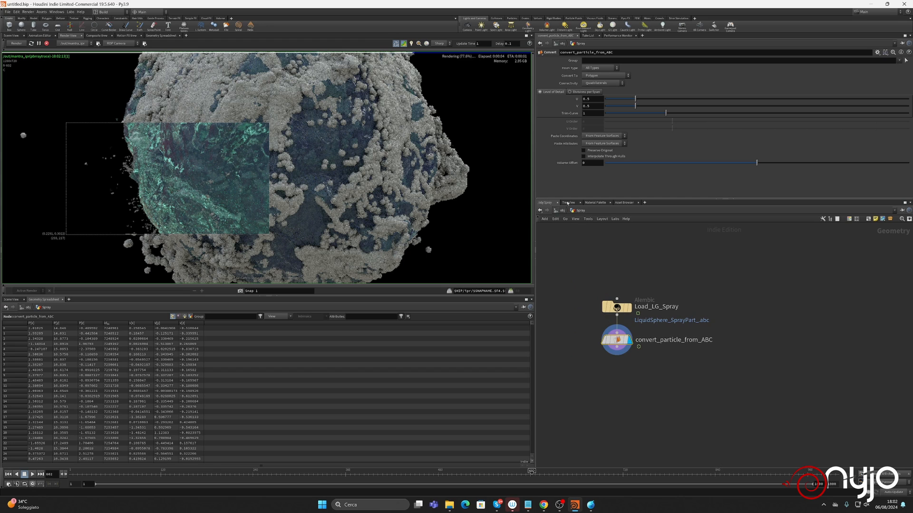
pyautogui.click(561, 211)
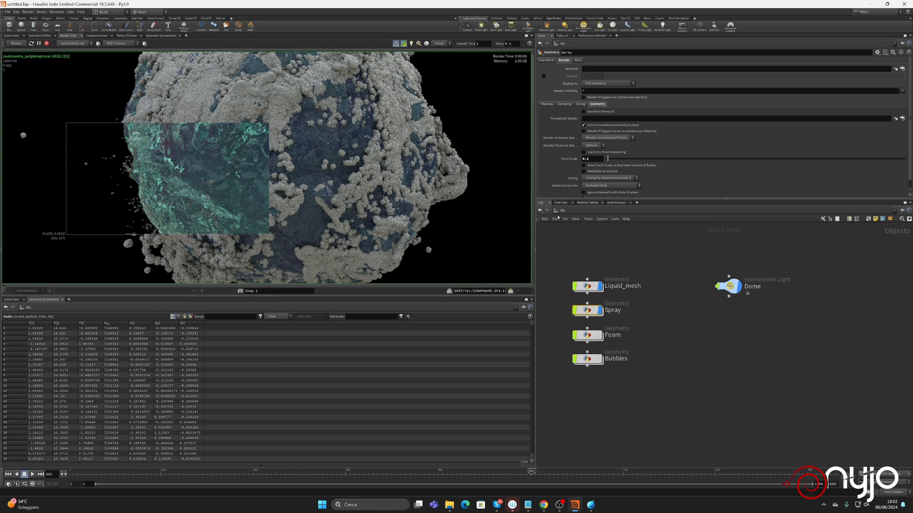
# - Set the Foam object's render point scale to 0.1
pyautogui.click(601, 335)
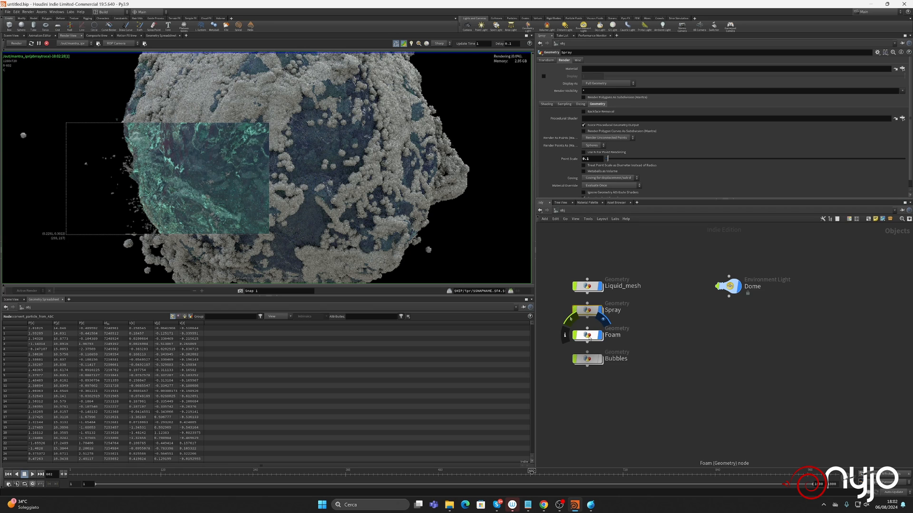
pyautogui.click(589, 337)
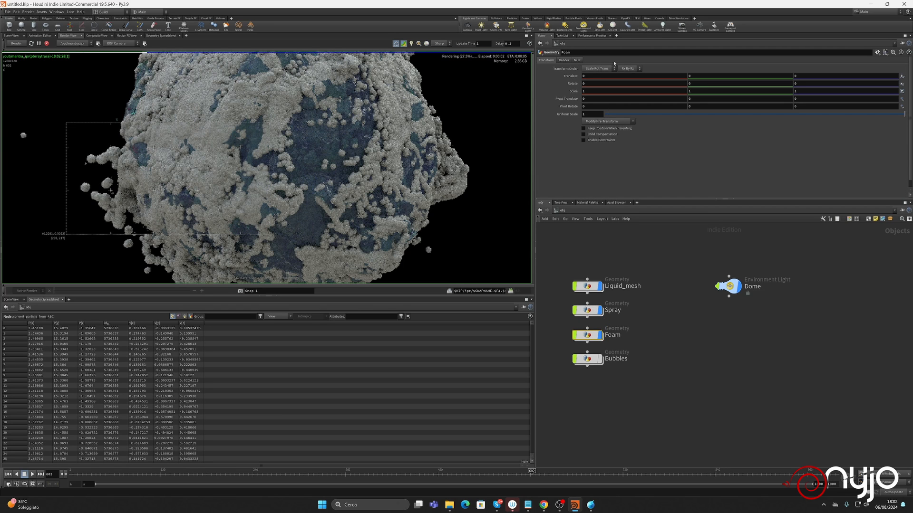
pyautogui.click(563, 60)
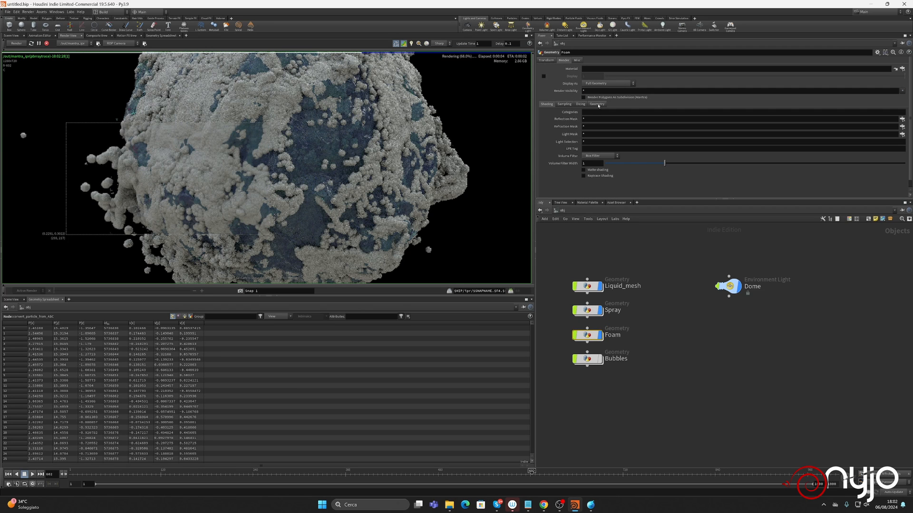
pyautogui.click(597, 104)
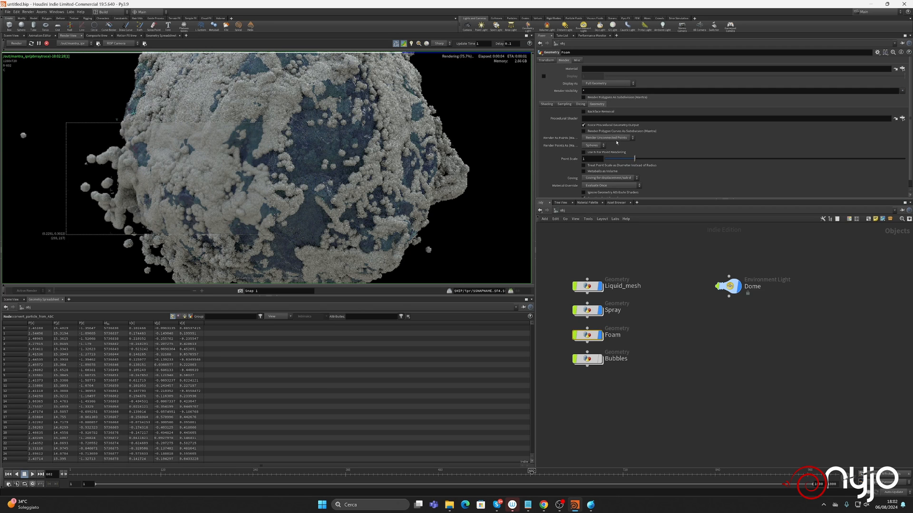
pyautogui.click(592, 159)
pyautogui.write('0.1')
pyautogui.press('Return')
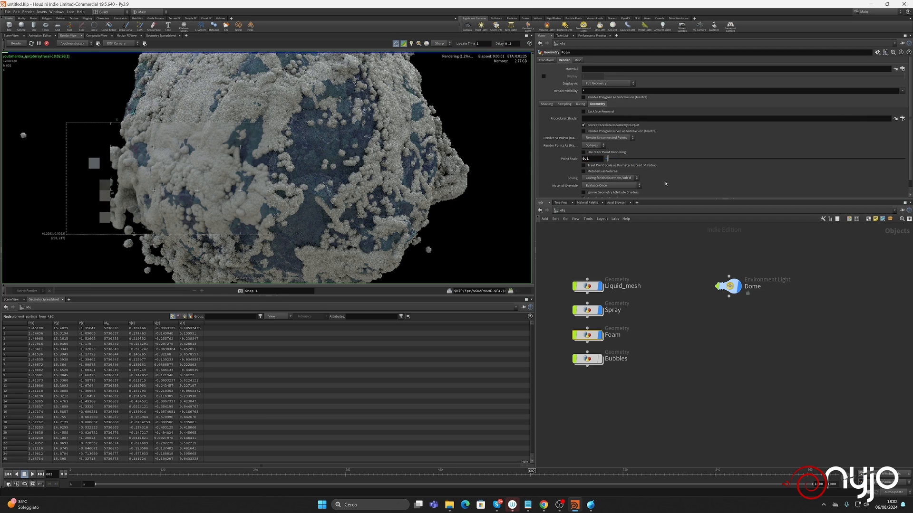
# - Reduce the Foam object's point scale to 0.05 with the Spray object temporarily hidden
pyautogui.moveTo(594, 352)
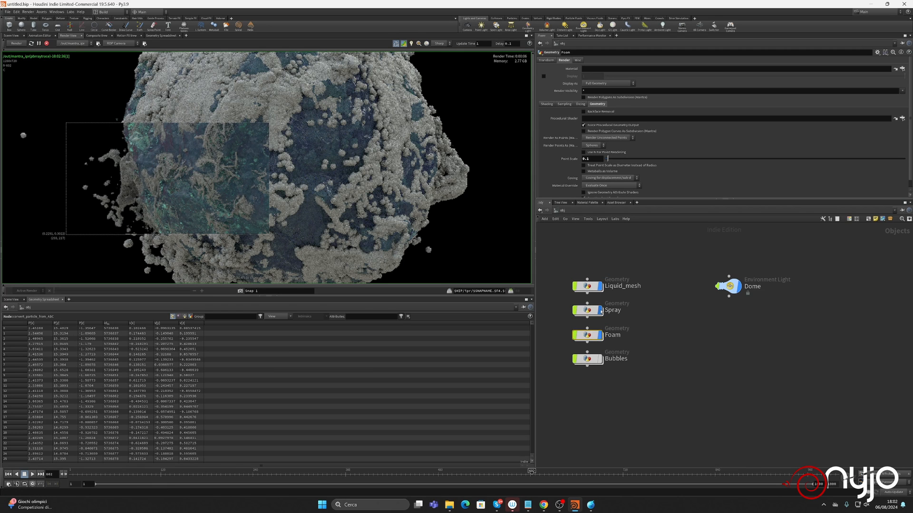
pyautogui.click(600, 310)
pyautogui.press('Return')
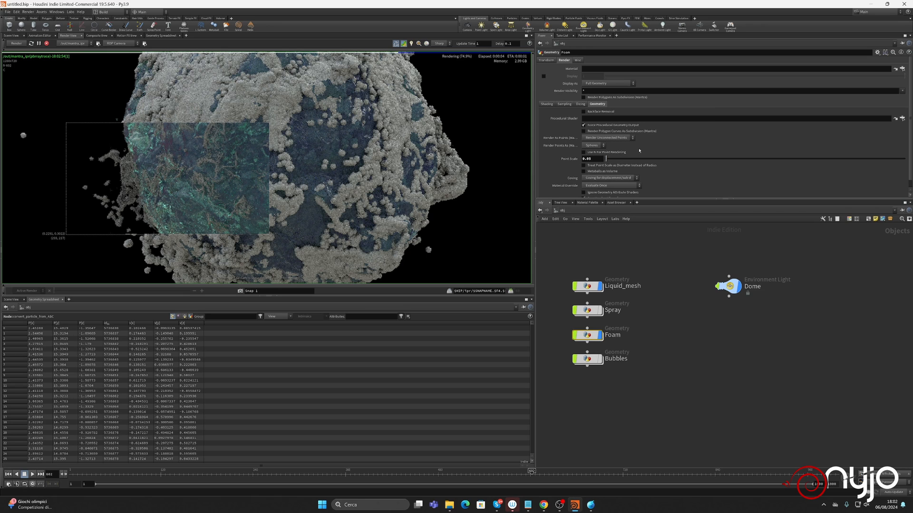
pyautogui.click(600, 311)
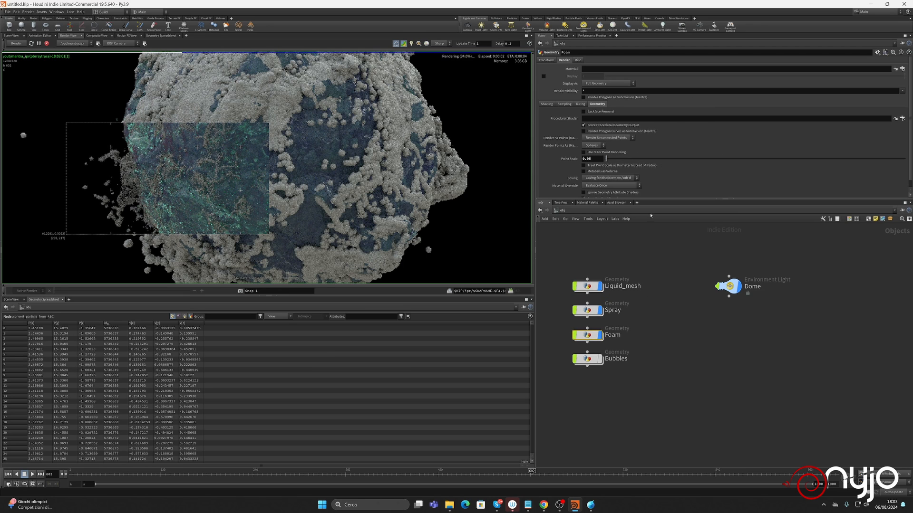
# - Assign the principledshader material from the mat network to the Foam object
pyautogui.click(901, 68)
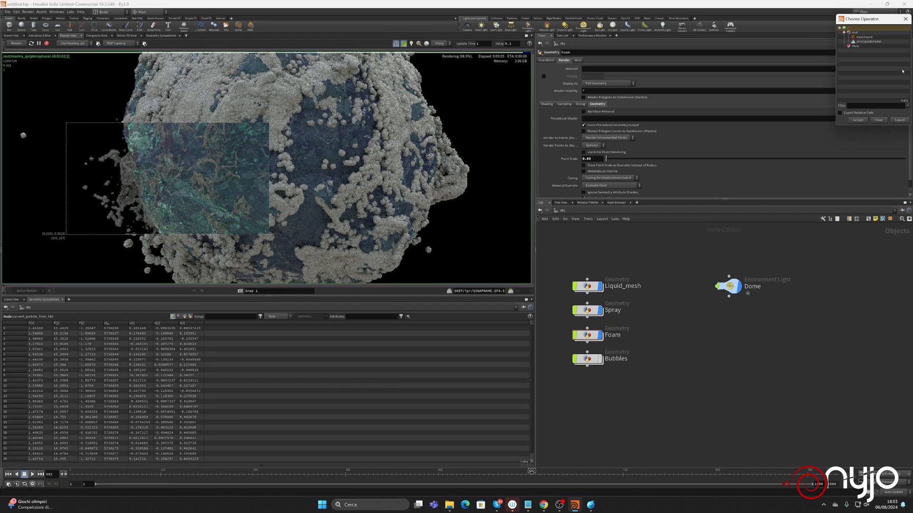
pyautogui.click(864, 42)
pyautogui.doubleClick(865, 41)
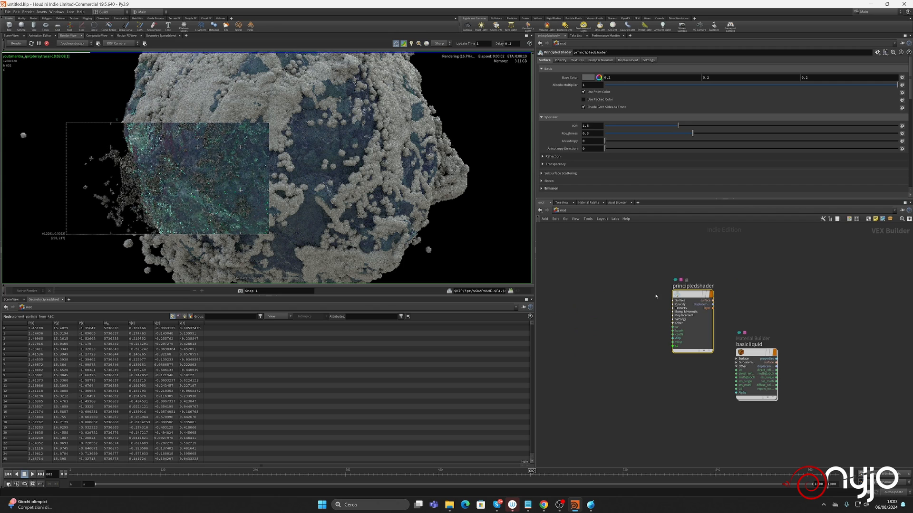
# - Set the principledshader material's base color to white (1, 1, 1) and disable its Use Point Color option
pyautogui.moveTo(689, 297); pyautogui.dragTo(664, 344)
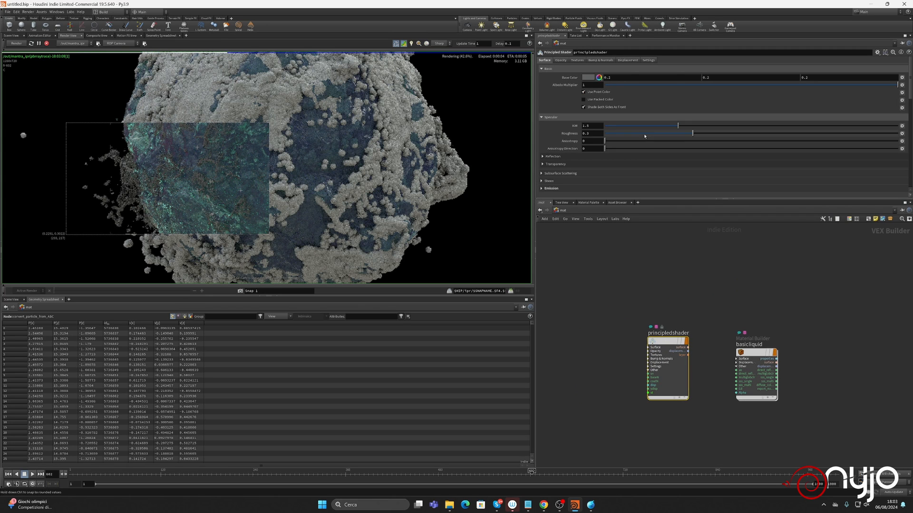
pyautogui.click(599, 77)
pyautogui.click(669, 94)
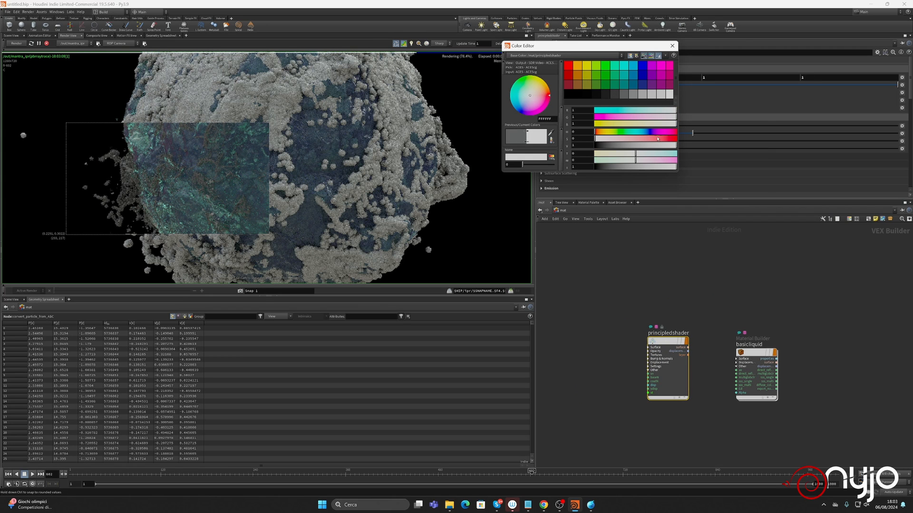
pyautogui.click(672, 45)
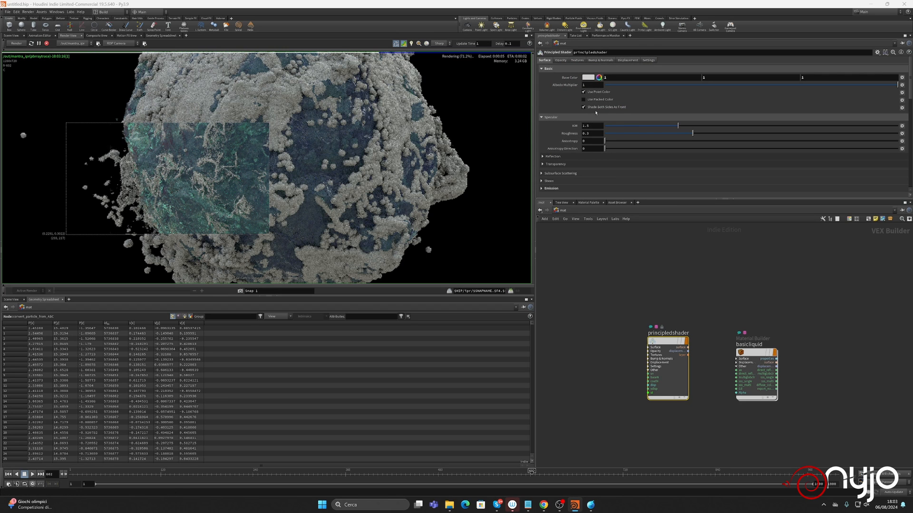
pyautogui.click(605, 92)
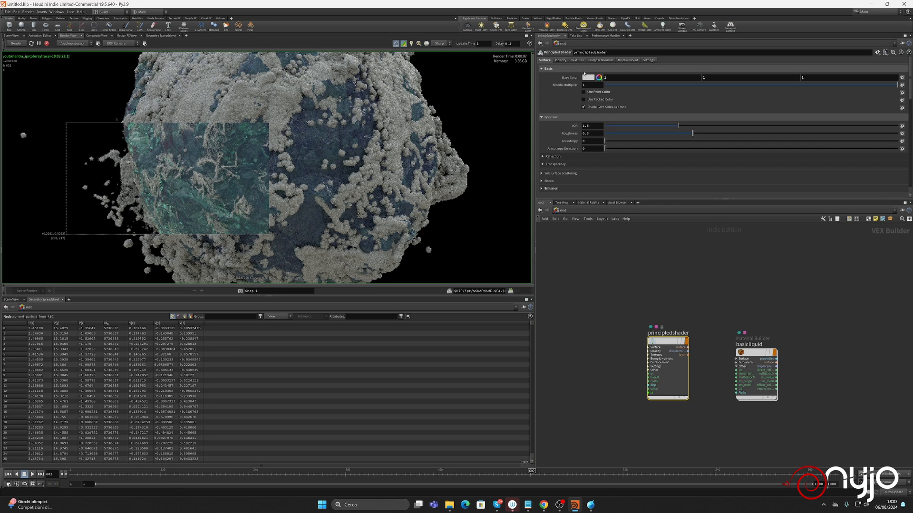
# - Enable Allow Motion Blur in the mantra_ipr node's rendering settings
pyautogui.click(559, 211)
pyautogui.click(573, 245)
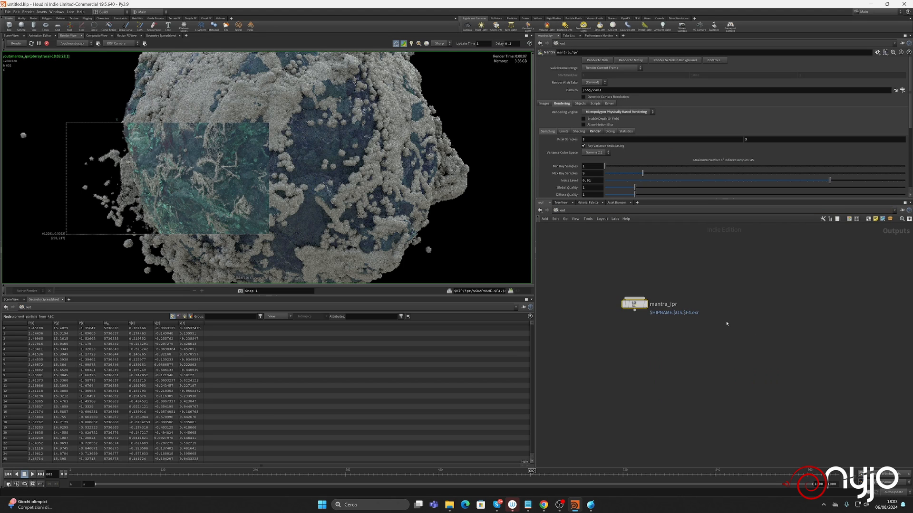
pyautogui.moveTo(635, 310)
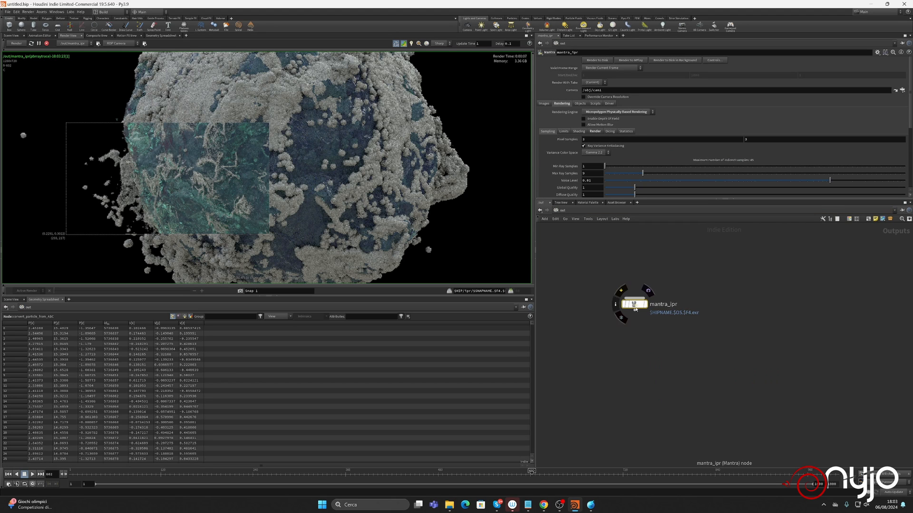
pyautogui.click(594, 125)
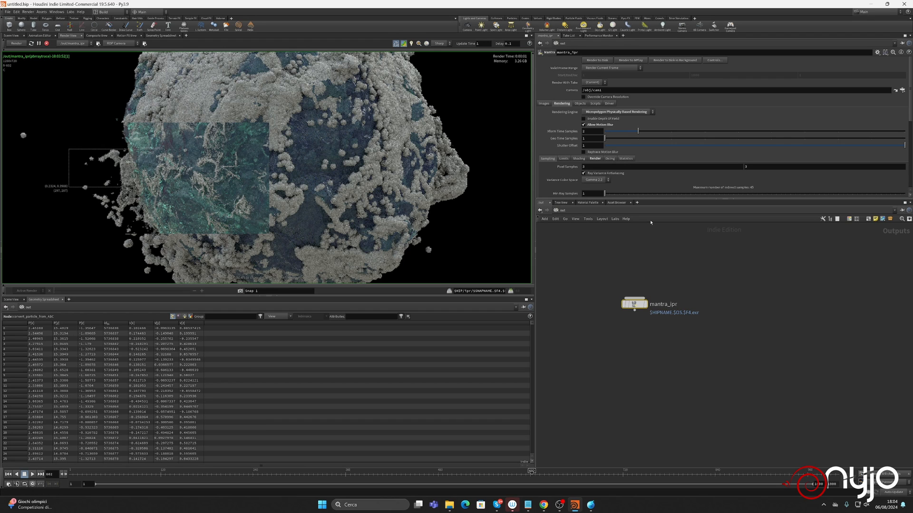
# - Hide the Spray and Foam objects in the obj network and render a region over the sphere's left side
pyautogui.click(558, 211)
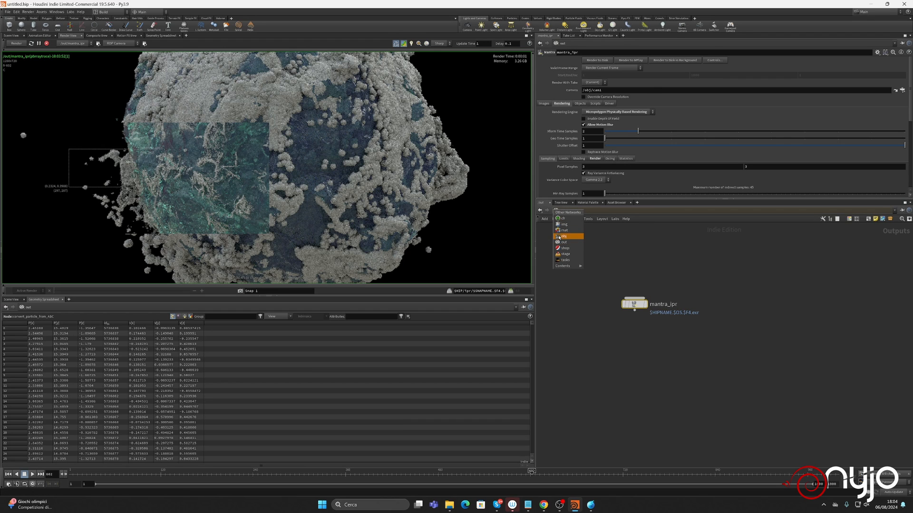
pyautogui.click(566, 236)
pyautogui.click(601, 310)
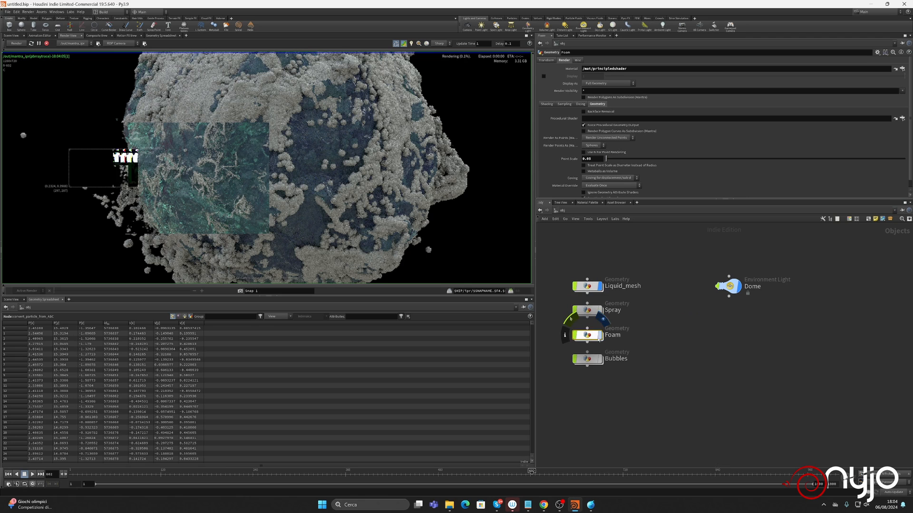
pyautogui.keyDown('shift'); pyautogui.moveTo(114, 124); pyautogui.dragTo(283, 246); pyautogui.keyUp('shift')
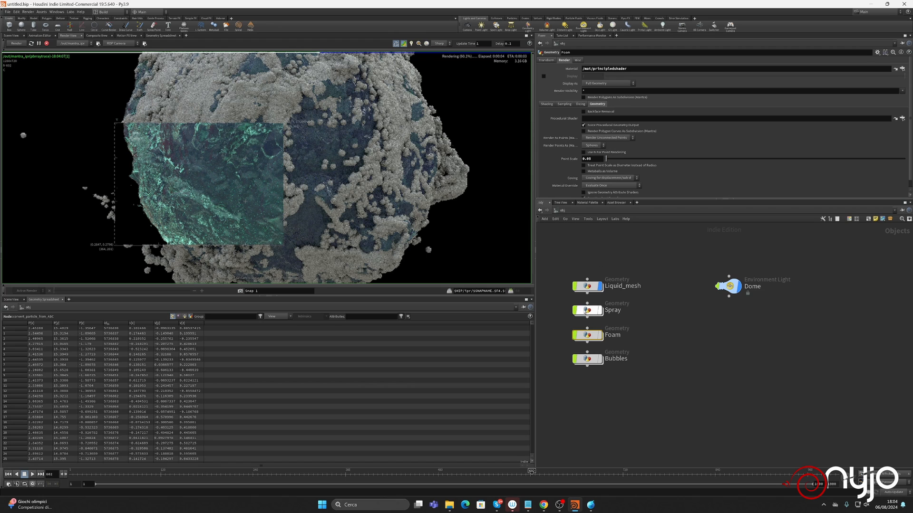
# - Set the Liquid_mesh object's Geometry Velocity Blur to Velocity Blur in its render sampling settings
pyautogui.click(588, 286)
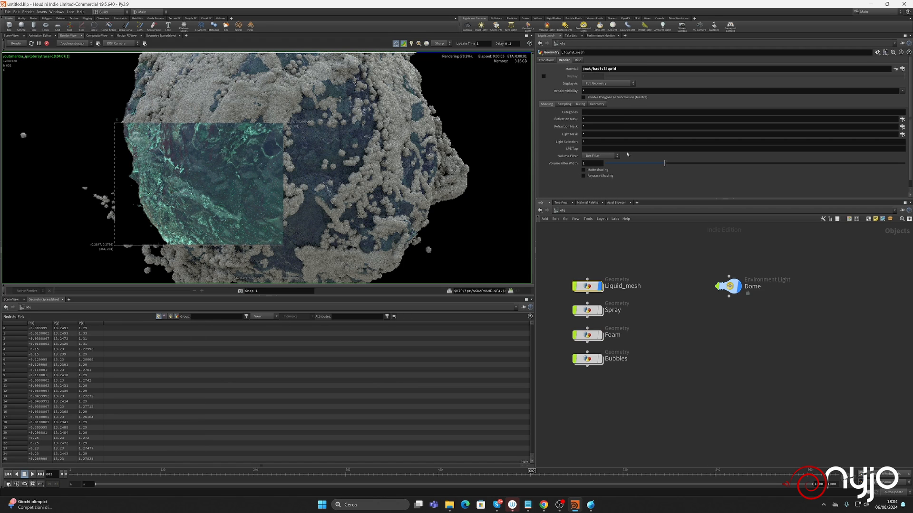
pyautogui.click(587, 310)
pyautogui.click(564, 104)
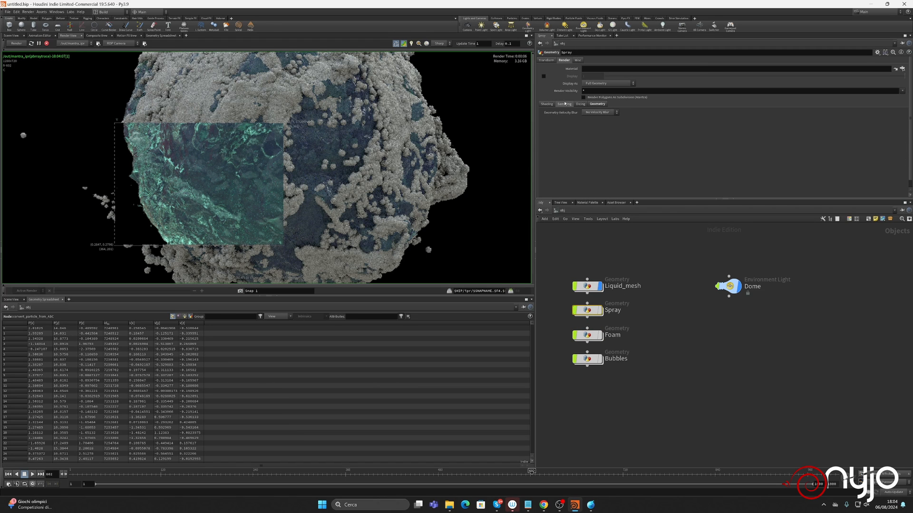
pyautogui.click(547, 104)
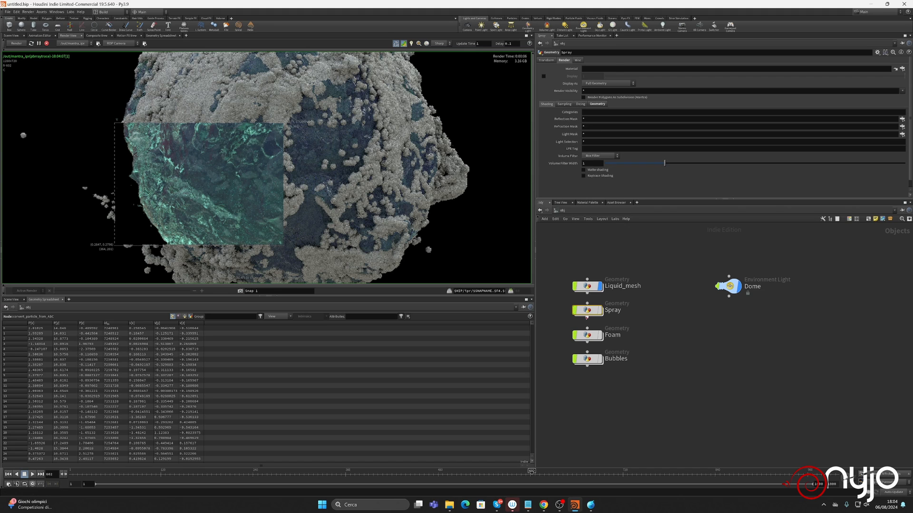
pyautogui.click(603, 286)
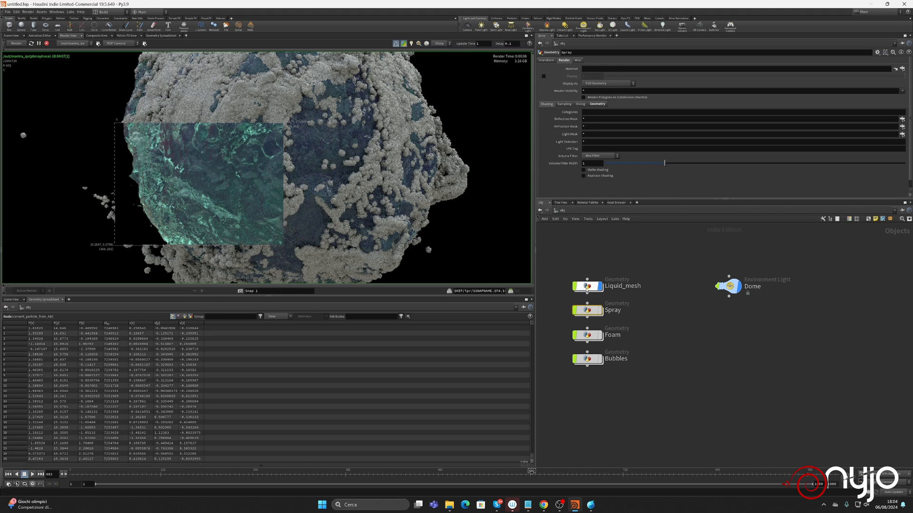
pyautogui.click(564, 104)
pyautogui.click(596, 112)
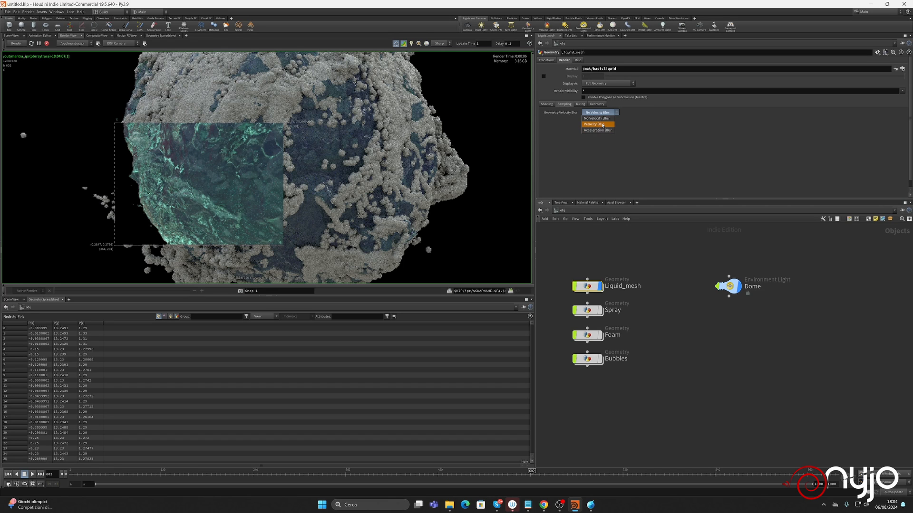
pyautogui.click(602, 125)
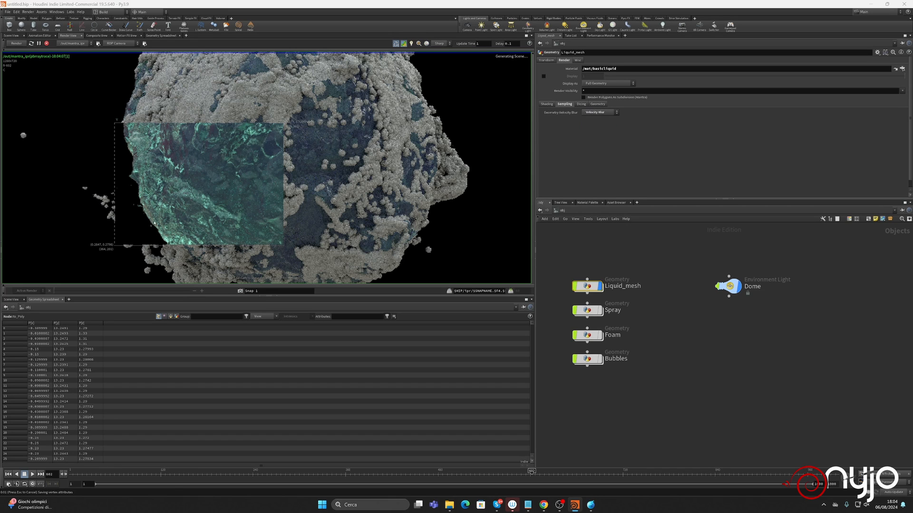
# - Add a Trail node inside the Liquid_mesh object and name it create_Velocity
pyautogui.moveTo(567, 278)
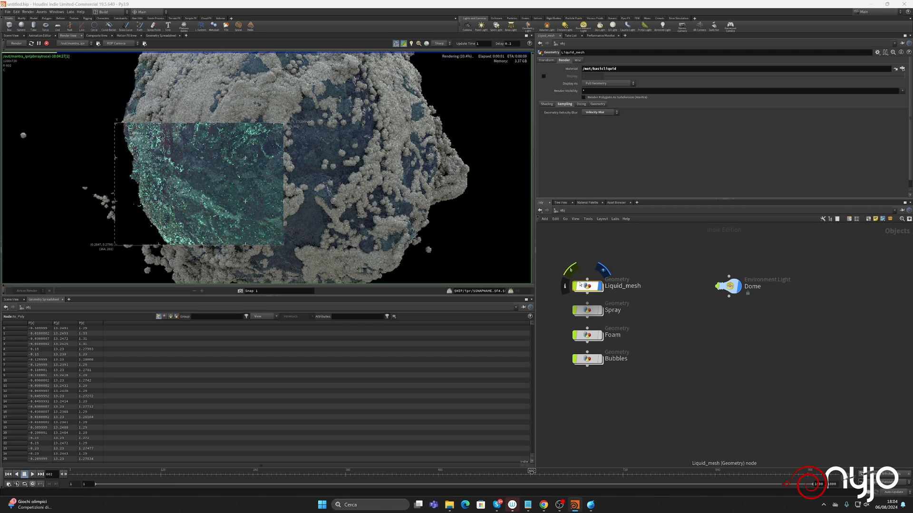
pyautogui.doubleClick(587, 286)
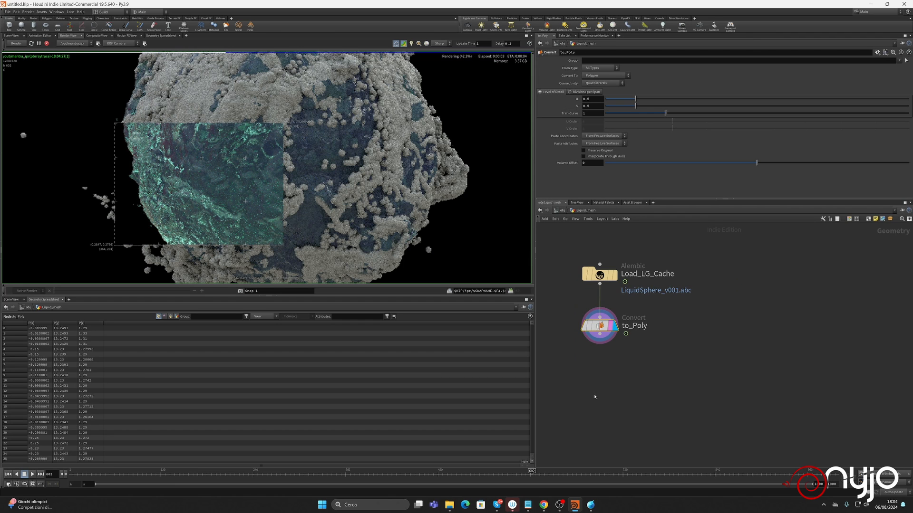
pyautogui.press('Tab')
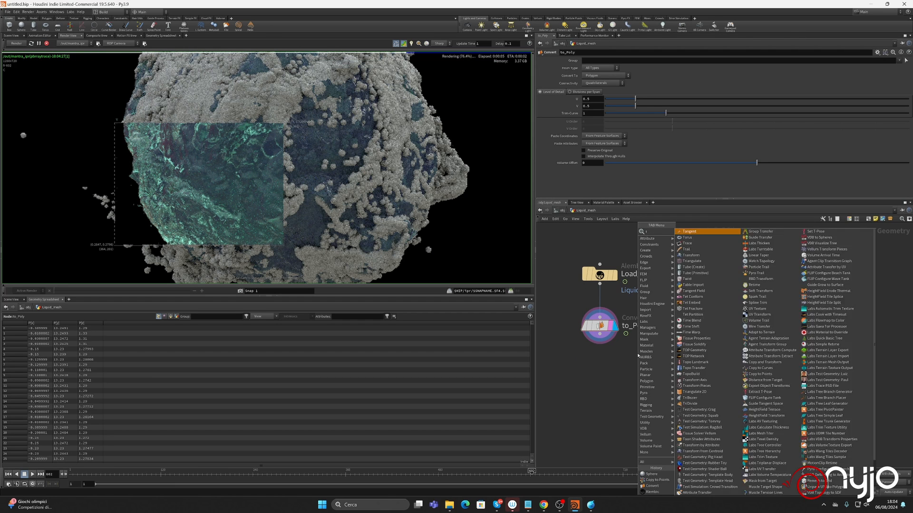
pyautogui.write('tra')
pyautogui.click(687, 237)
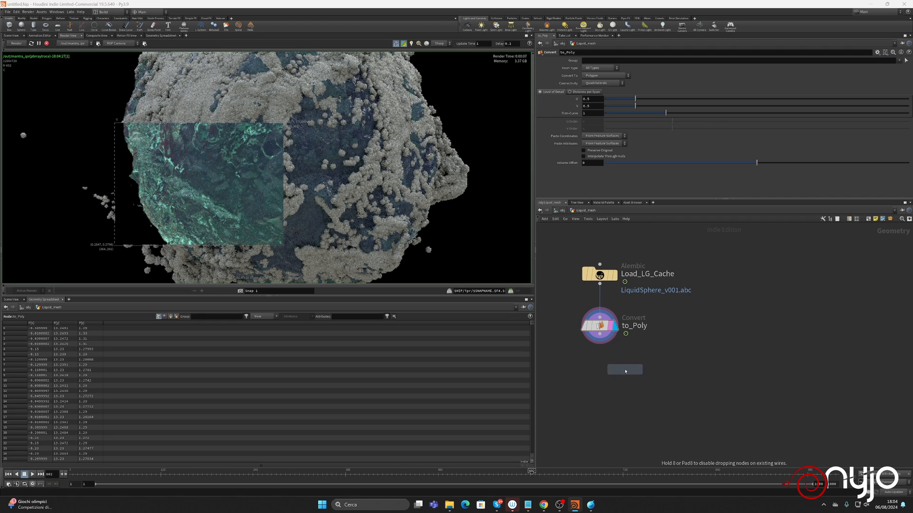
pyautogui.click(601, 356)
pyautogui.doubleClick(635, 370)
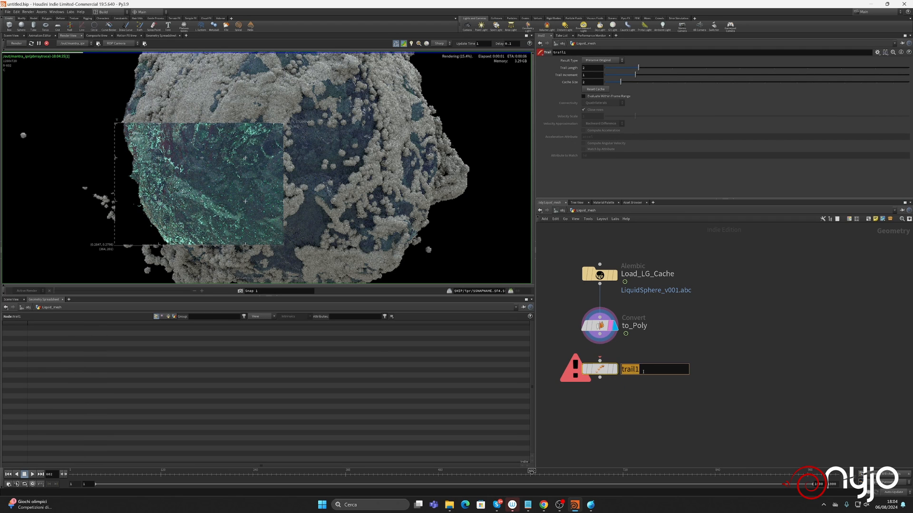
pyautogui.write('create_')
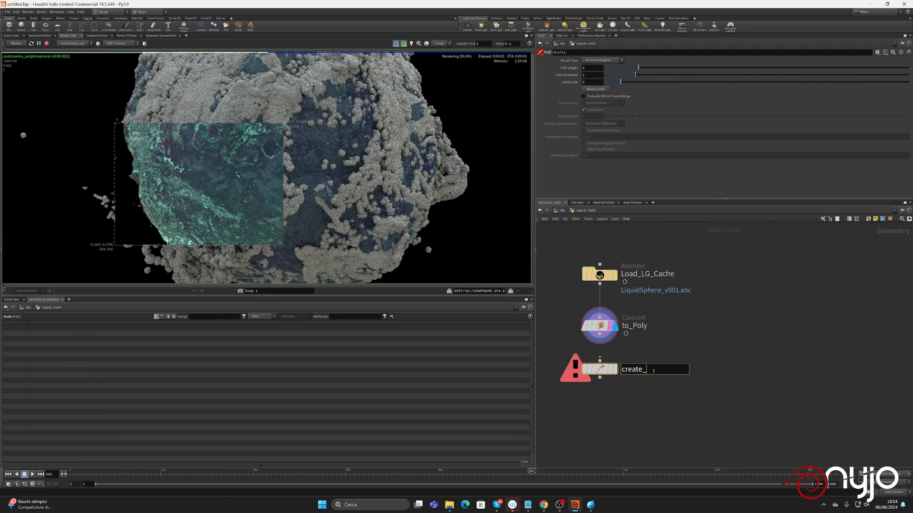
pyautogui.write('Velocity')
pyautogui.press('Return')
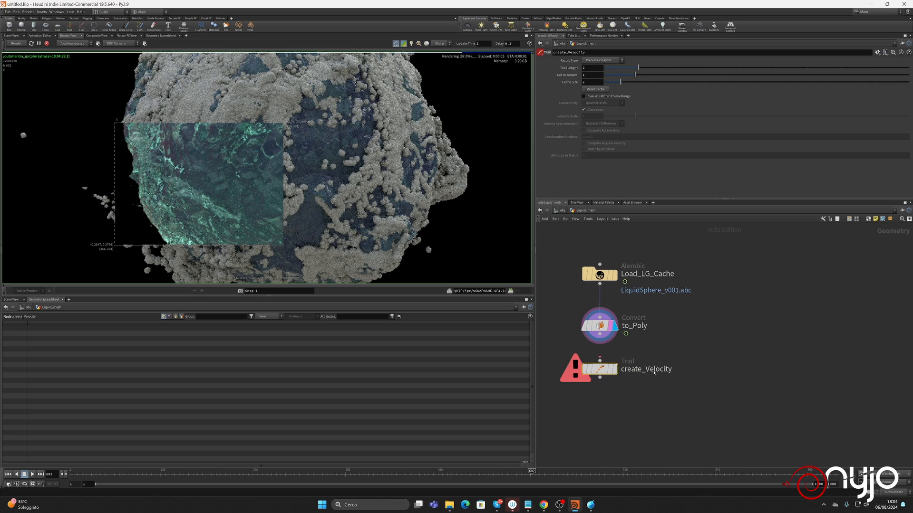
# - Connect the to_Poly output to create_Velocity and make create_Velocity the displayed and rendered node
pyautogui.moveTo(599, 335); pyautogui.dragTo(600, 360)
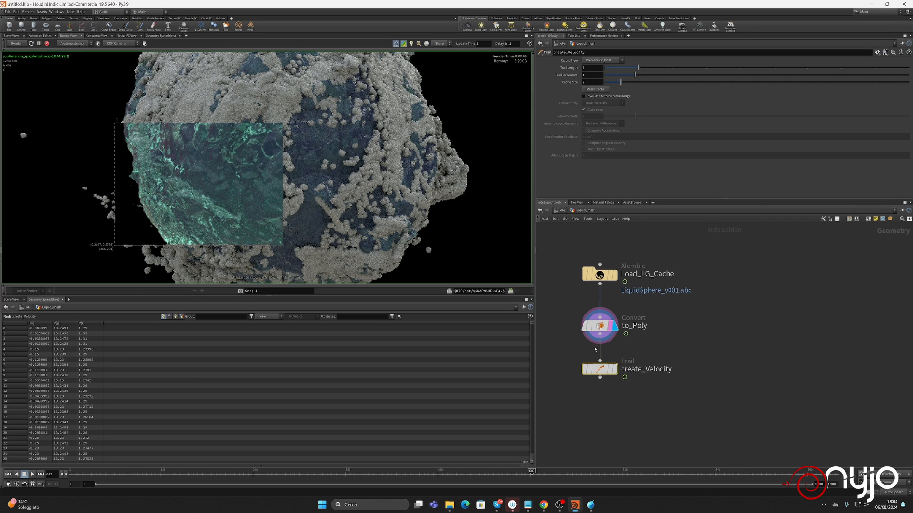
pyautogui.click(611, 371)
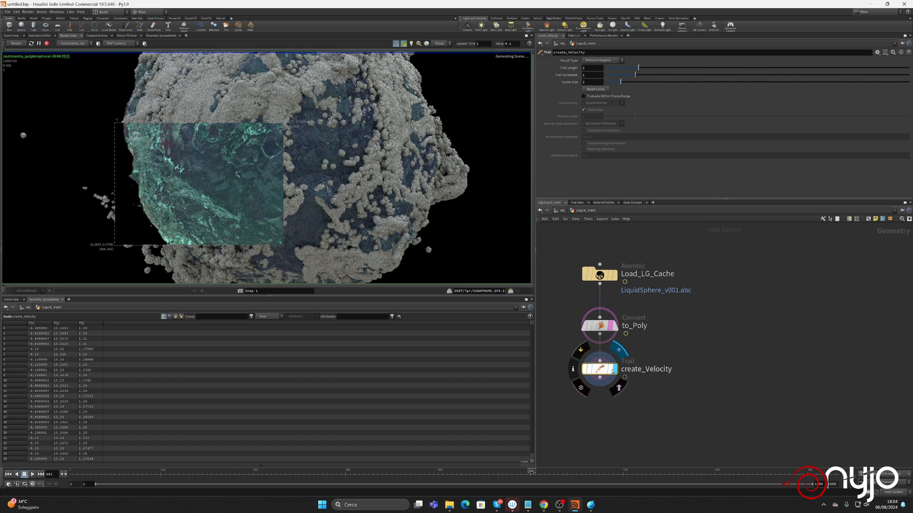
pyautogui.click(610, 371)
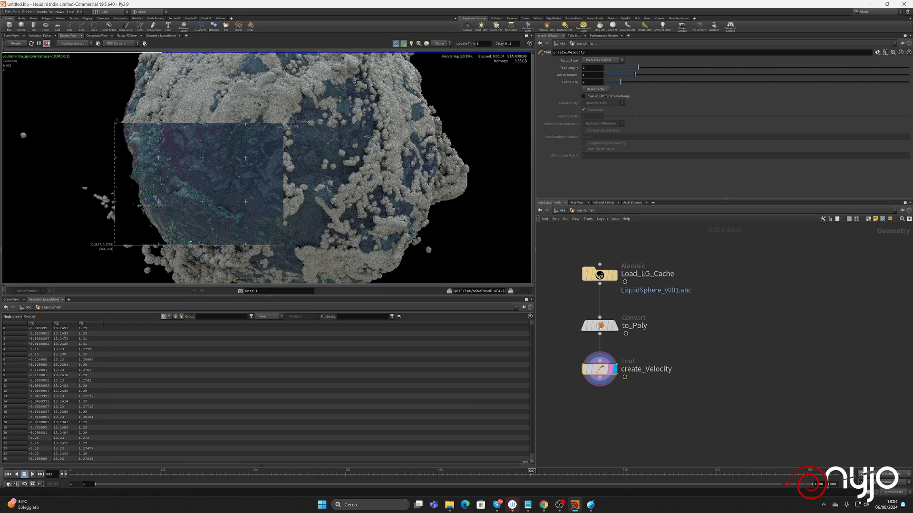
# - Pause the preview render and set create_Velocity's result type to Compute Velocity with Central Difference approximation
pyautogui.click(39, 43)
pyautogui.click(611, 61)
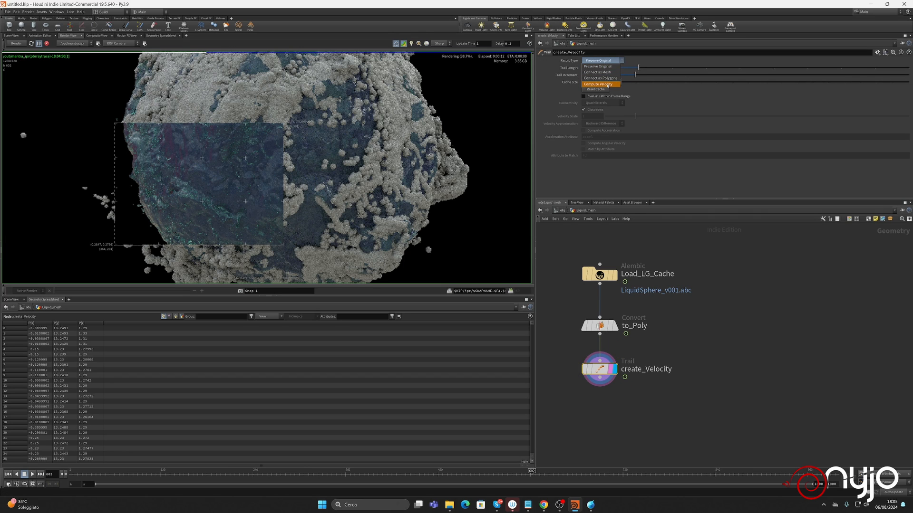
pyautogui.click(600, 83)
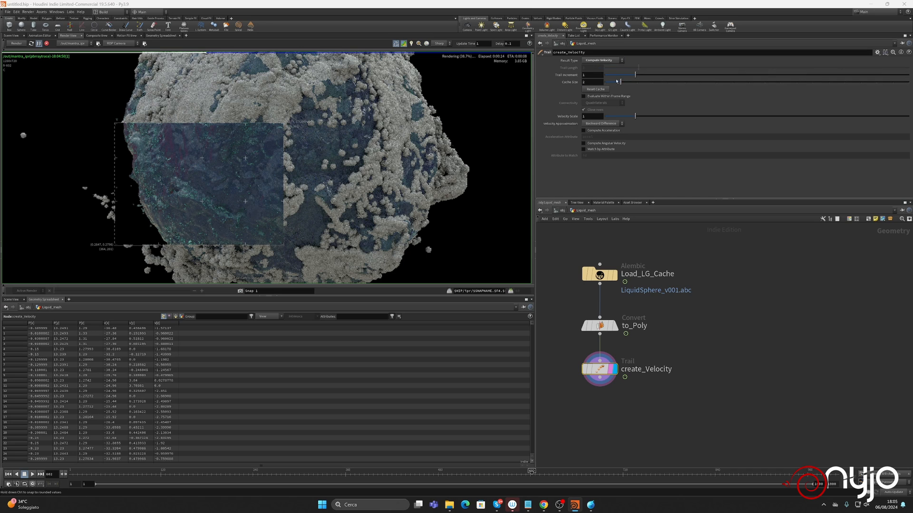
pyautogui.click(602, 123)
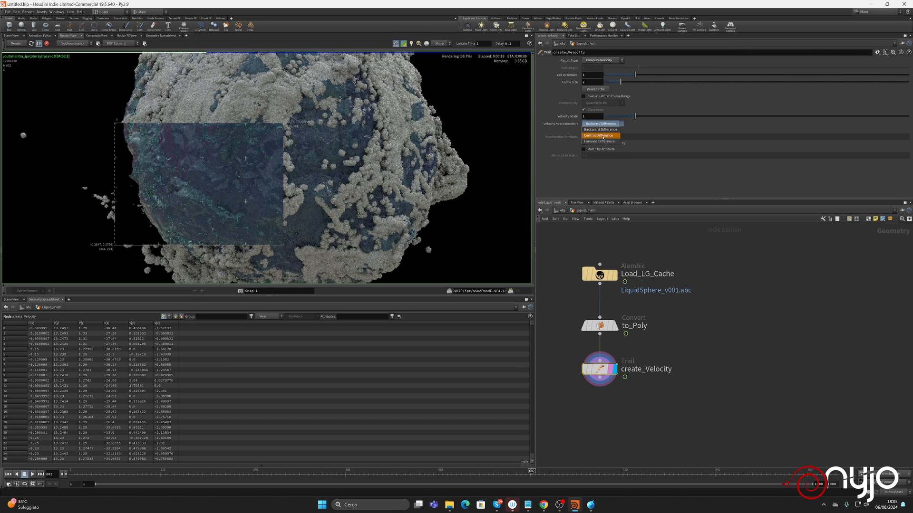
pyautogui.click(603, 136)
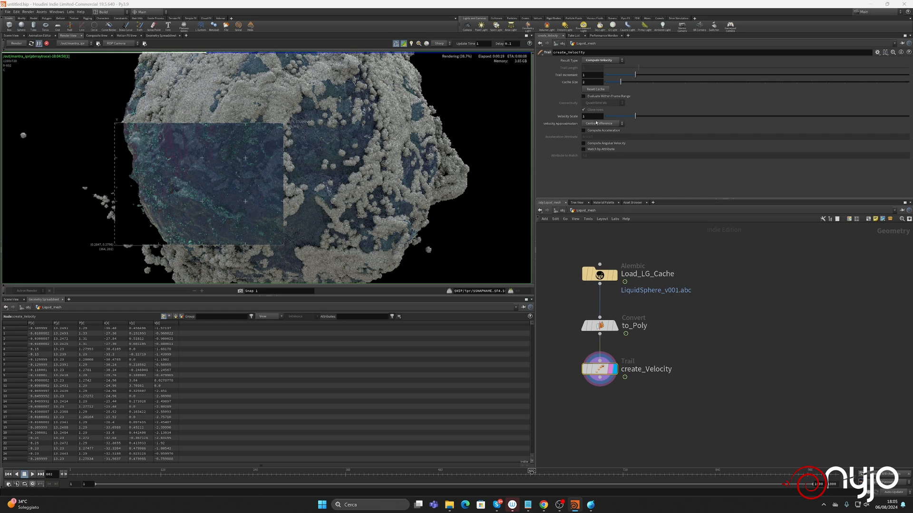
# - Restart the preview render and examine the liquid's motion blur in a smaller region at the sphere's lower-left edge
pyautogui.click(46, 43)
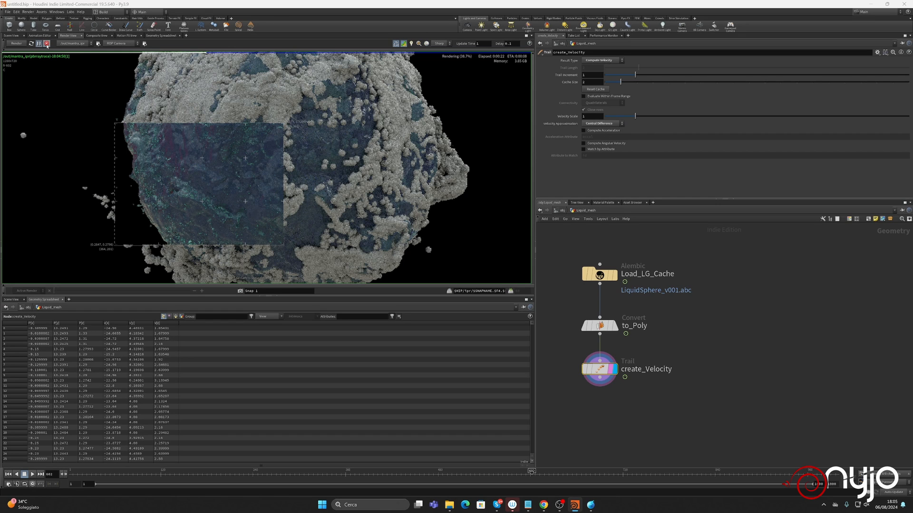
pyautogui.click(32, 44)
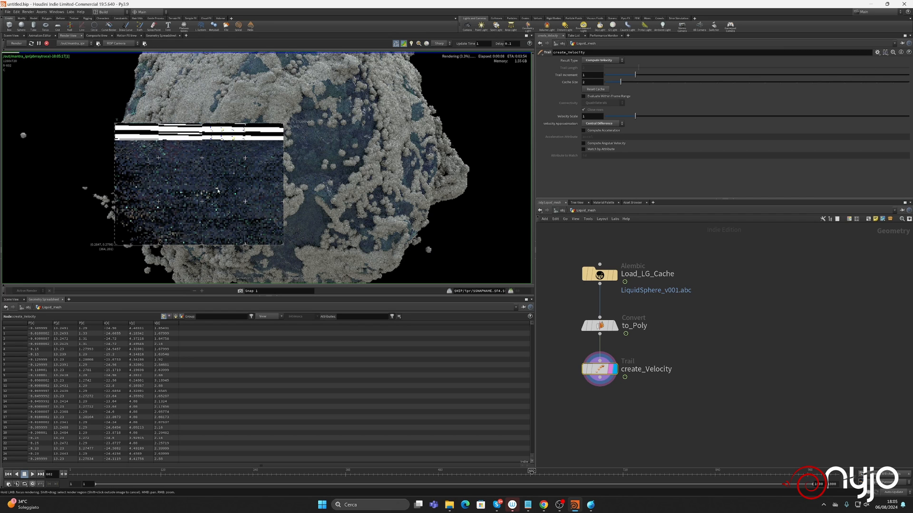
pyautogui.scroll(-1, 204, 176)
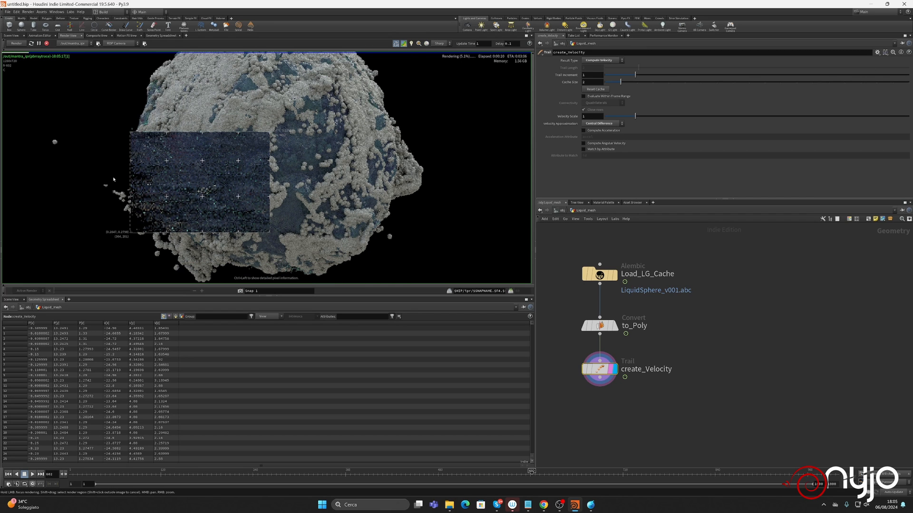
pyautogui.keyDown('shift'); pyautogui.moveTo(109, 169); pyautogui.dragTo(186, 234); pyautogui.keyUp('shift')
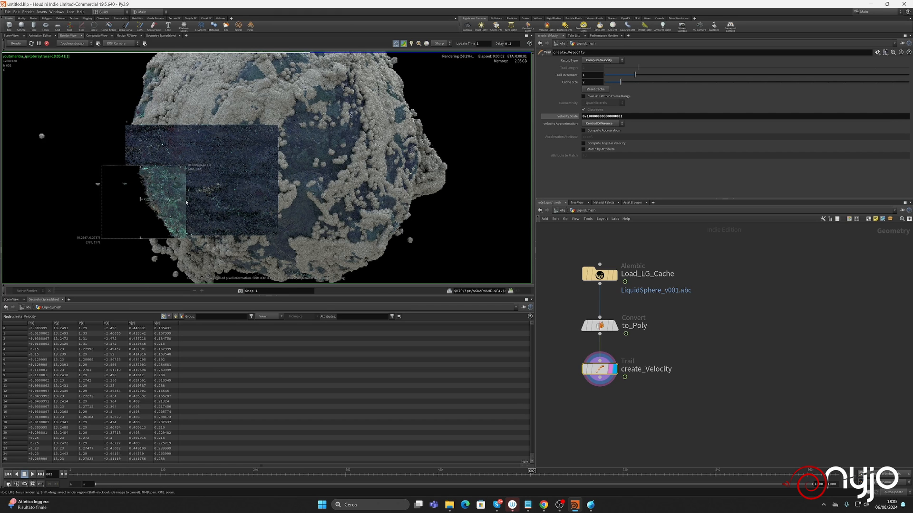
pyautogui.scroll(3, 179, 201)
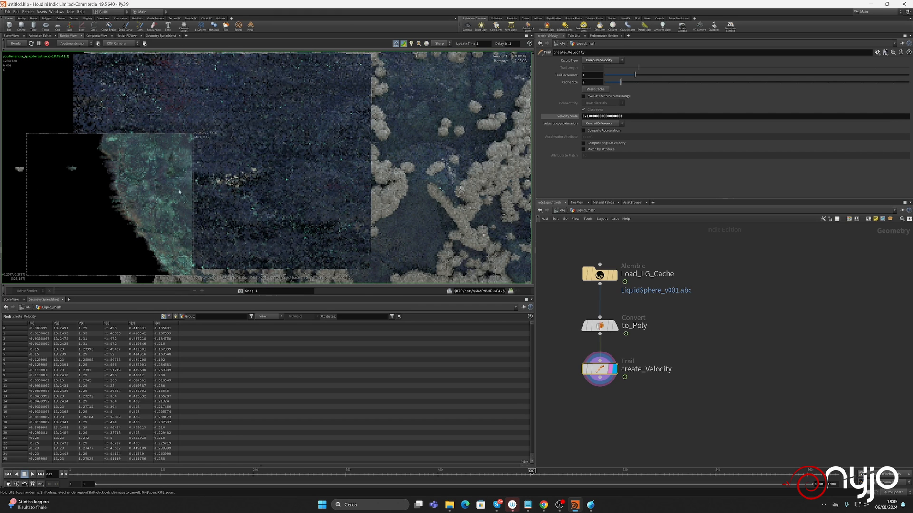
# - Set the create_Velocity node's velocity scale to 0.05
pyautogui.doubleClick(588, 116)
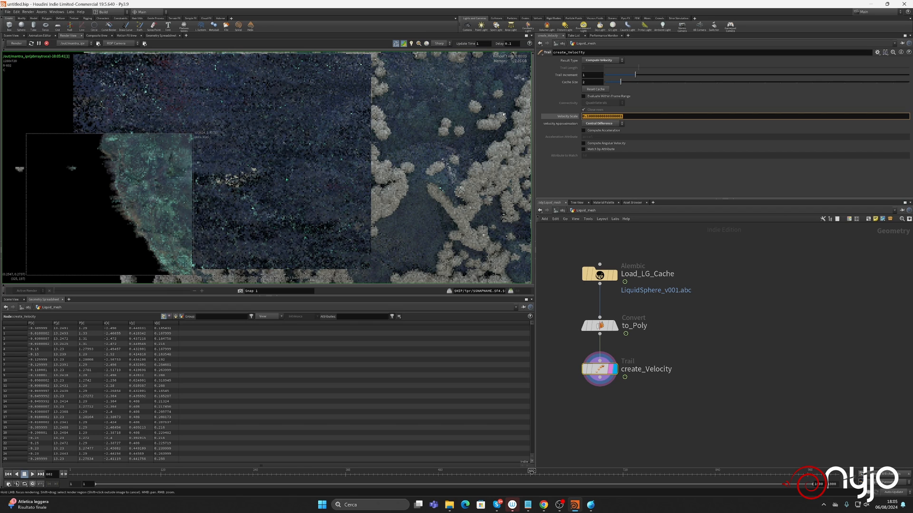
pyautogui.write('0.05')
pyautogui.press('Return')
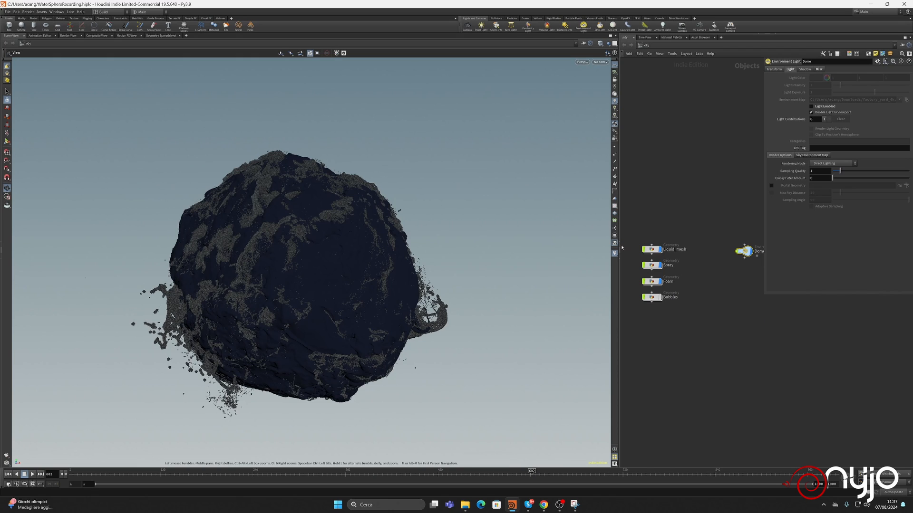
# - Widen the network editor pane and frame all object nodes in it
pyautogui.moveTo(620, 251); pyautogui.dragTo(553, 251)
pyautogui.press('h')
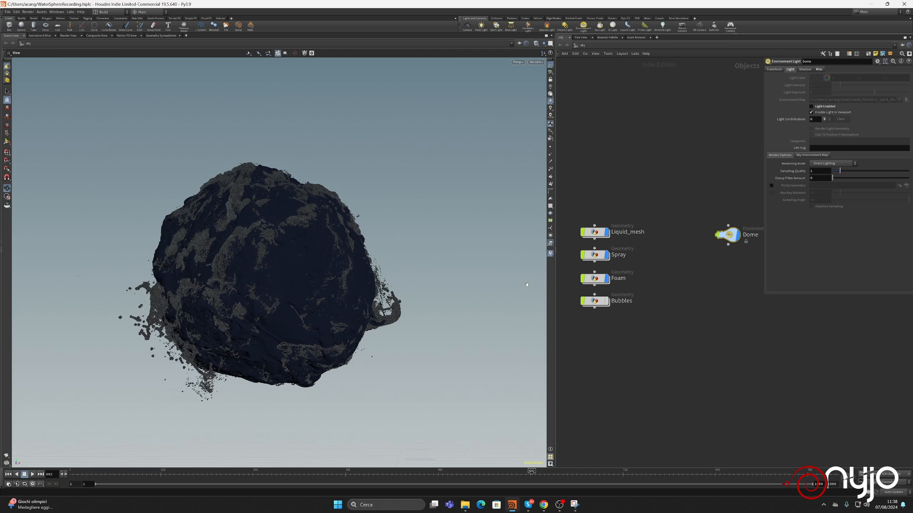
pyautogui.moveTo(719, 235); pyautogui.dragTo(702, 243)
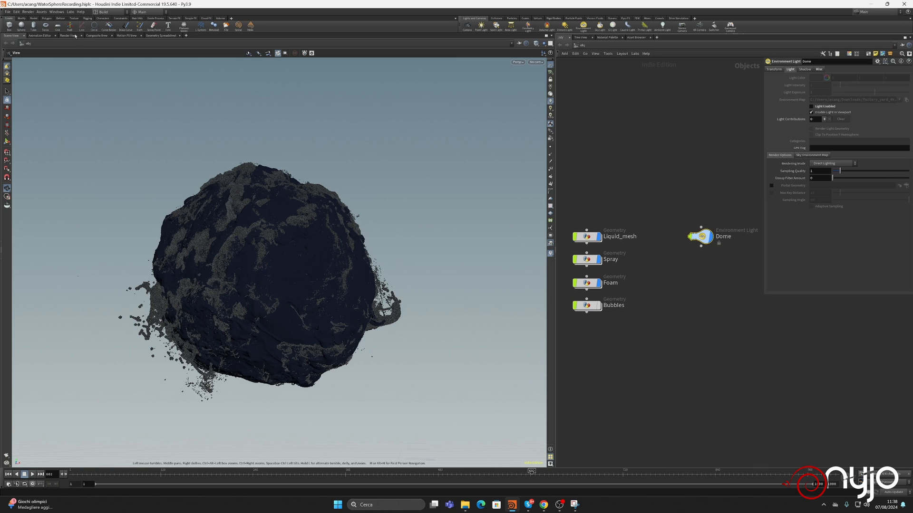
# - Set the mantra_ipr node's noise level to 0.01 and pixel samples to 3 by 3, and widen its parameter area
pyautogui.click(577, 46)
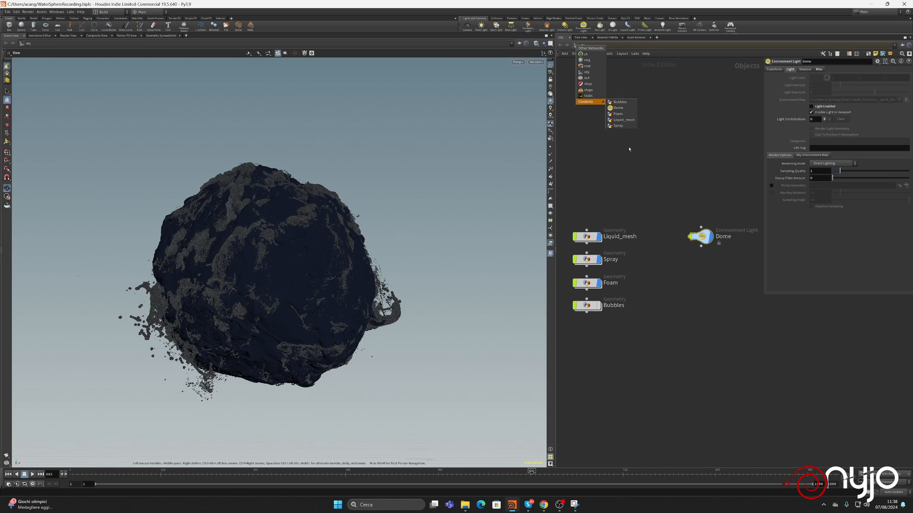
pyautogui.click(590, 81)
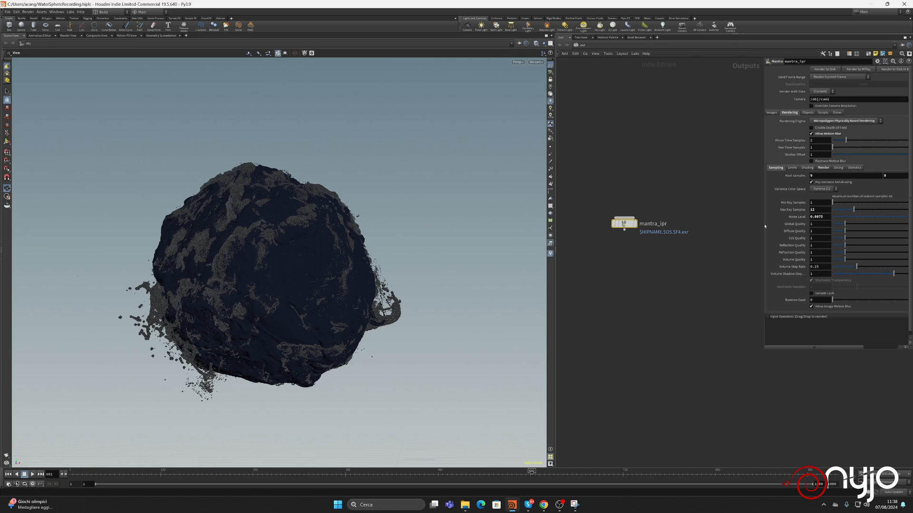
pyautogui.click(829, 217)
pyautogui.write('1')
pyautogui.press('Return')
pyautogui.click(823, 175)
pyautogui.write('3')
pyautogui.press('Return')
pyautogui.moveTo(763, 142); pyautogui.dragTo(716, 141)
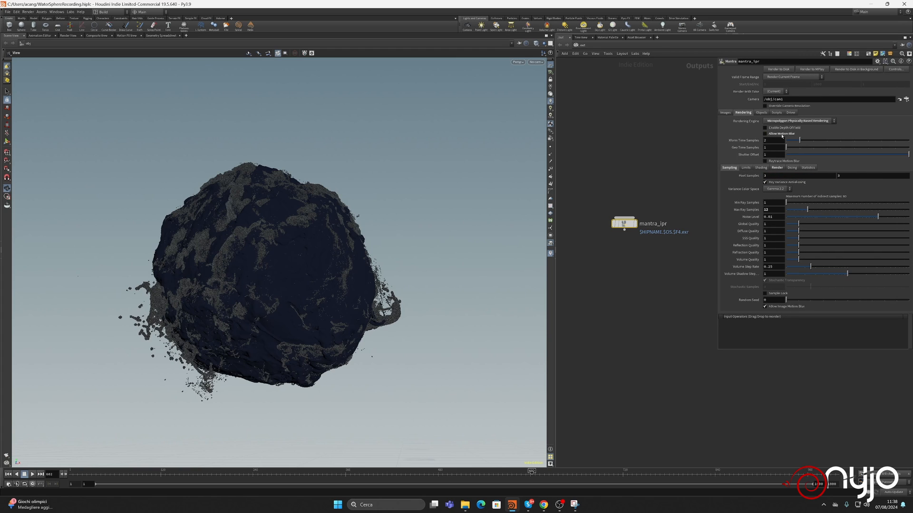
# - Set the mantra_ipr node's rendering engine to Physically Based Rendering and return to the scene view
pyautogui.click(800, 122)
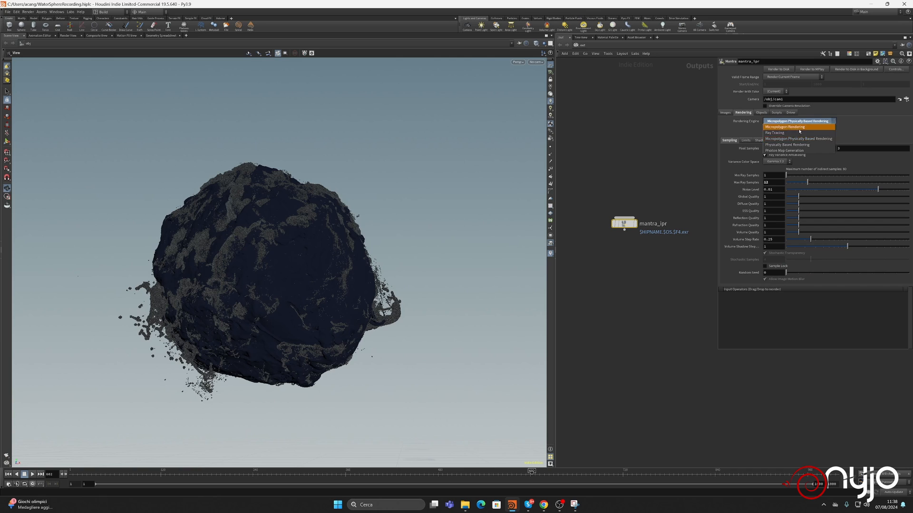
pyautogui.click(805, 143)
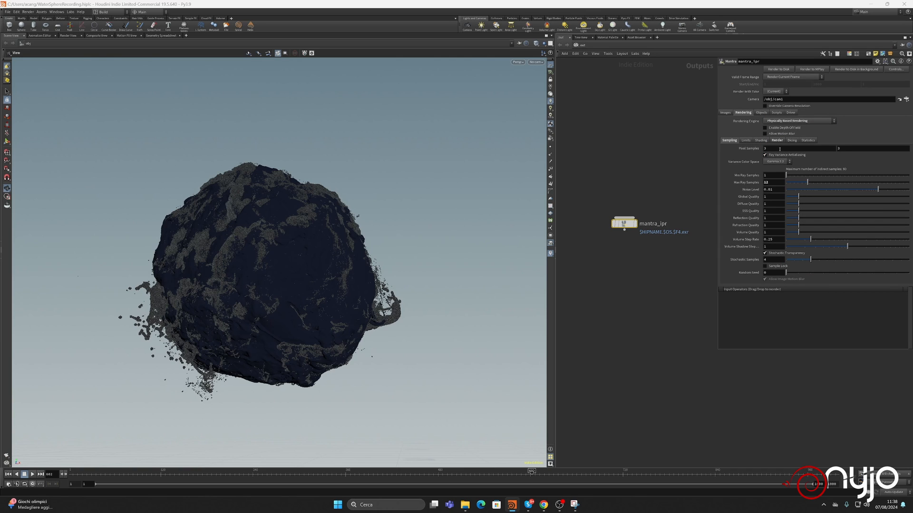
pyautogui.click(68, 35)
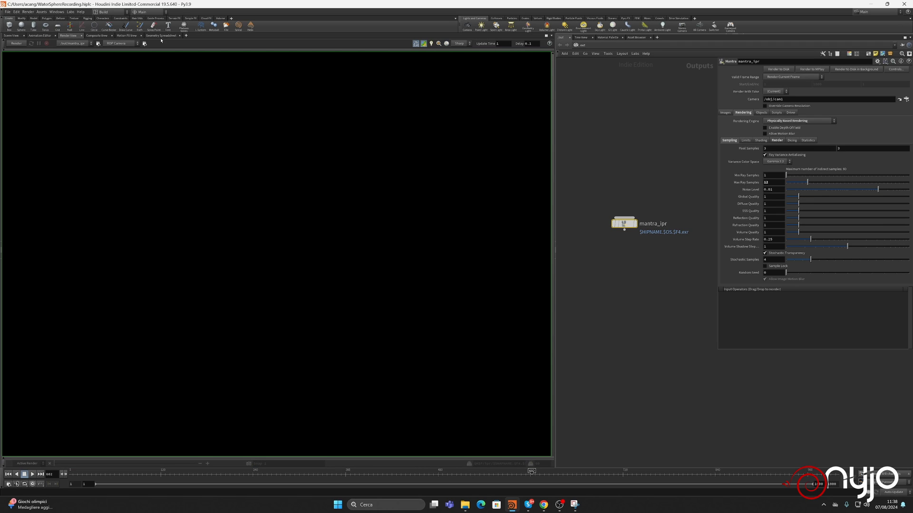
pyautogui.click(12, 35)
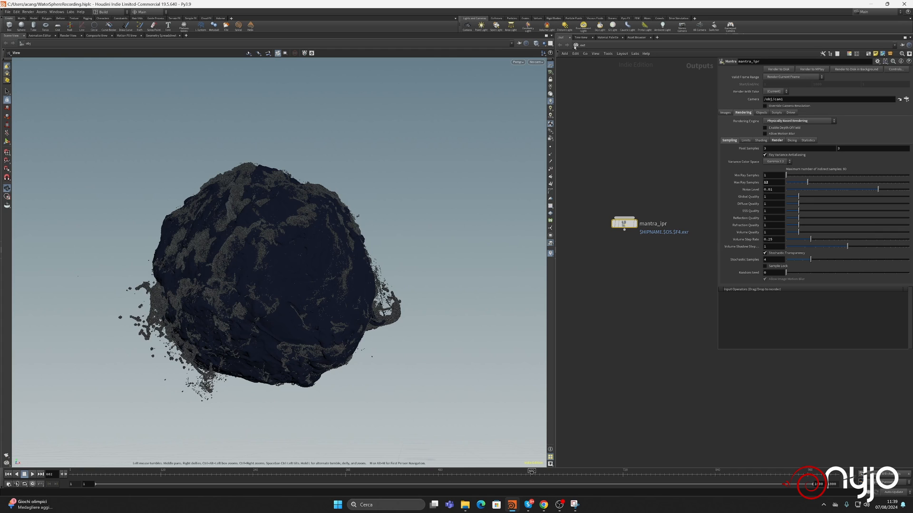
# - Widen the network editor pane and switch it from the out network to the obj network
pyautogui.click(613, 37)
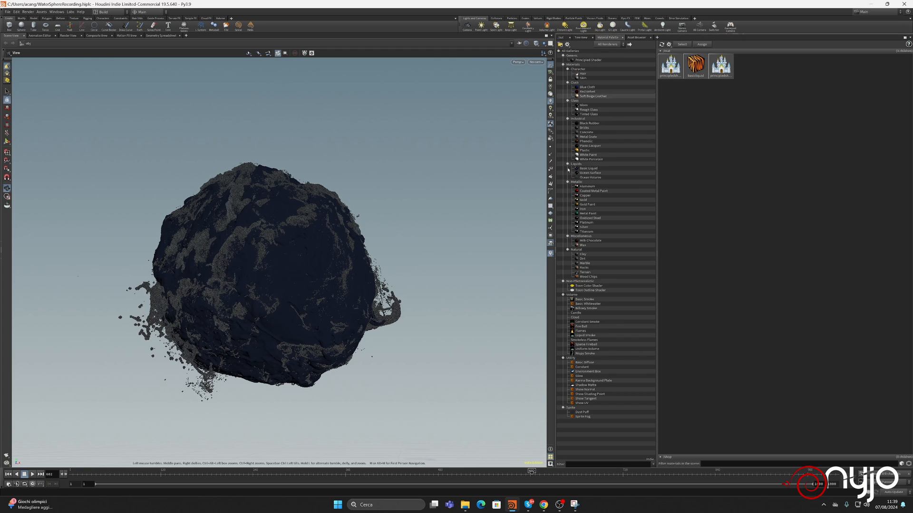
pyautogui.moveTo(556, 251); pyautogui.dragTo(469, 251)
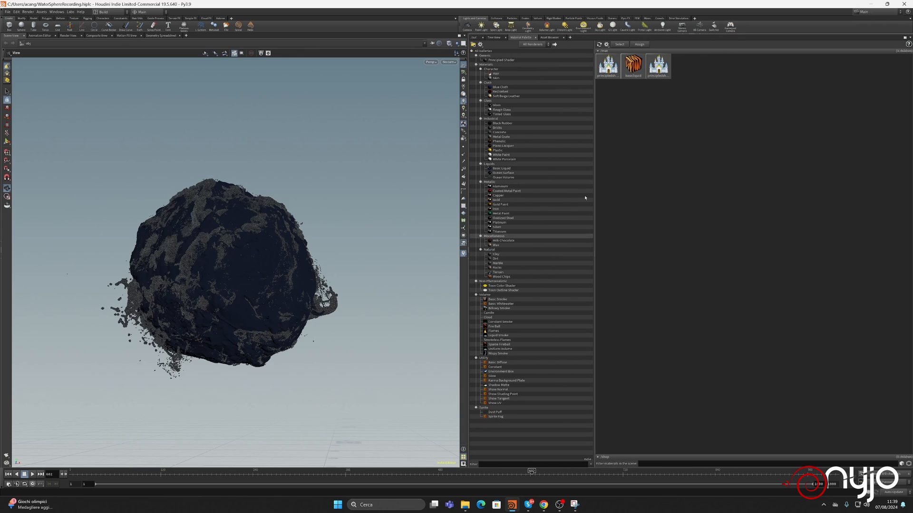
pyautogui.click(474, 37)
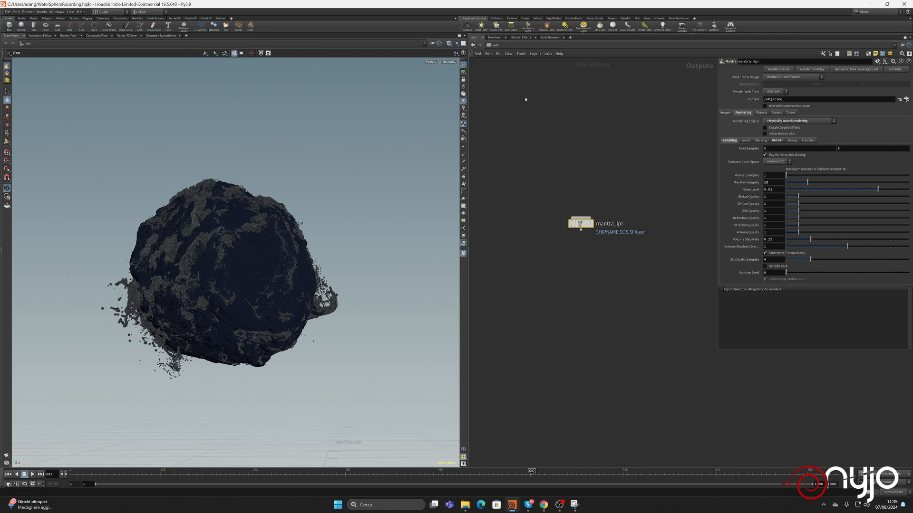
pyautogui.click(487, 45)
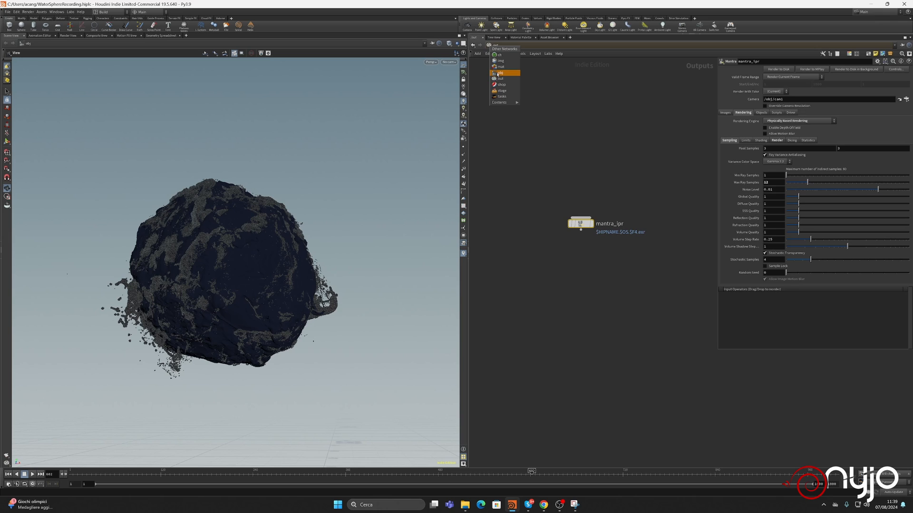
pyautogui.click(499, 73)
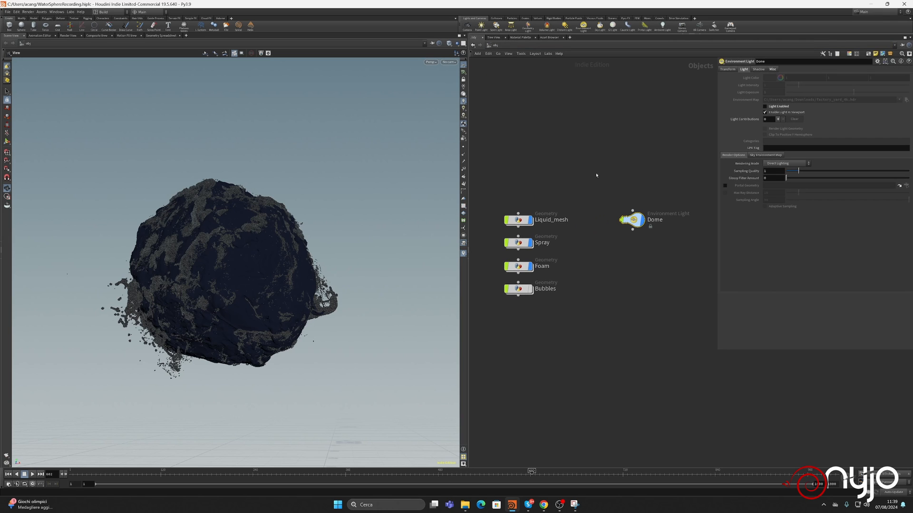
# - Enclose the Liquid_mesh, Spray, Foam and Bubbles nodes in a network box and widen the box
pyautogui.moveTo(491, 181); pyautogui.dragTo(603, 343)
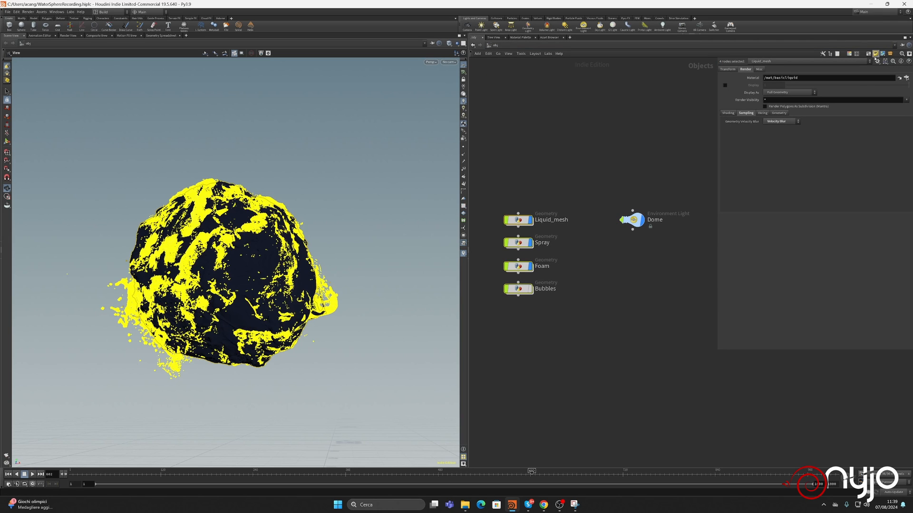
pyautogui.click(873, 54)
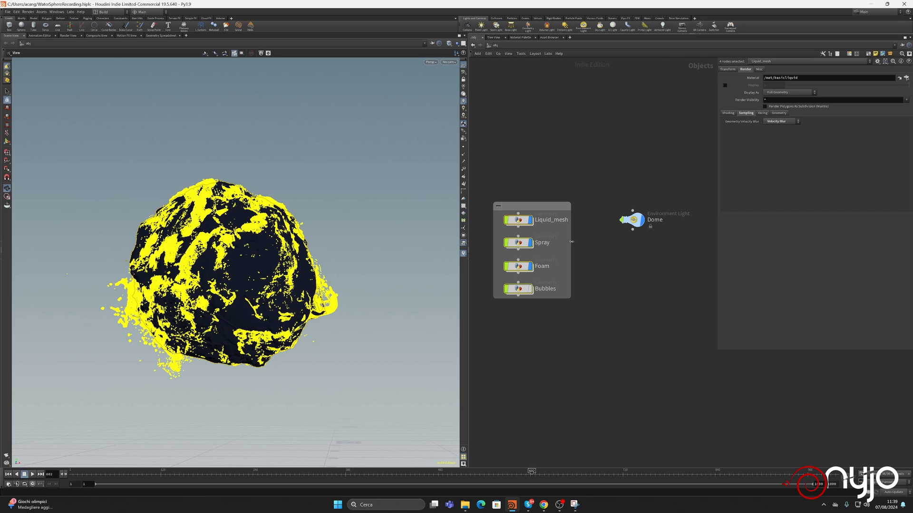
pyautogui.moveTo(571, 241); pyautogui.dragTo(594, 242)
# - Title the network box "LiquiGen stuff" and colour it light blue
pyautogui.doubleClick(538, 207)
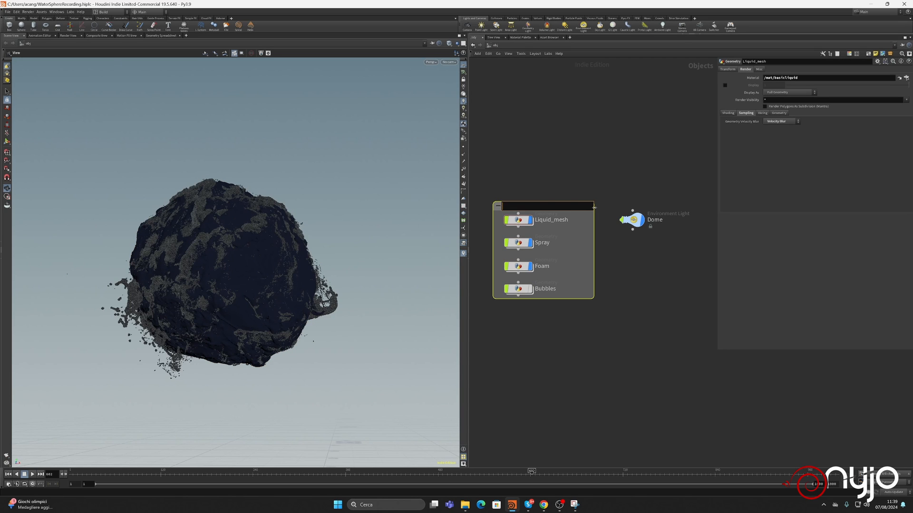
pyautogui.write('LiquiGen stuff')
pyautogui.press('Return')
pyautogui.press('c')
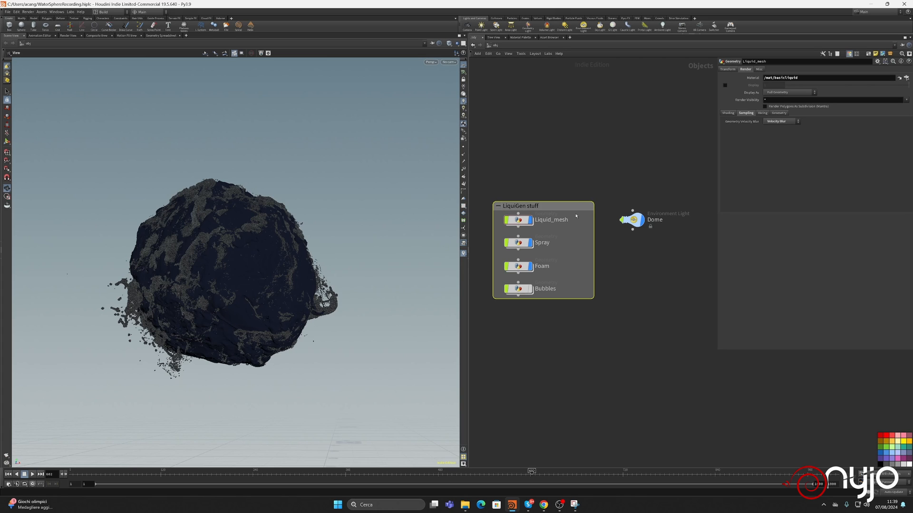
pyautogui.click(891, 454)
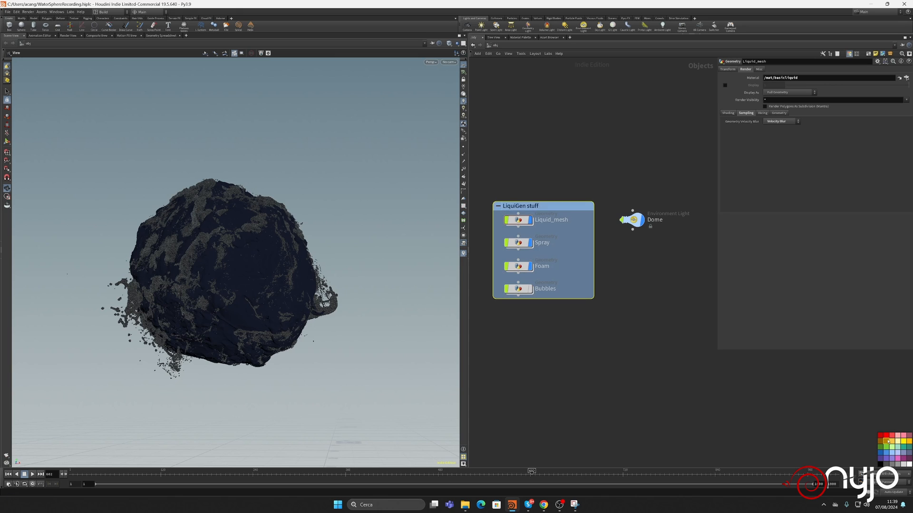
pyautogui.moveTo(636, 185); pyautogui.dragTo(624, 183, button='middle')
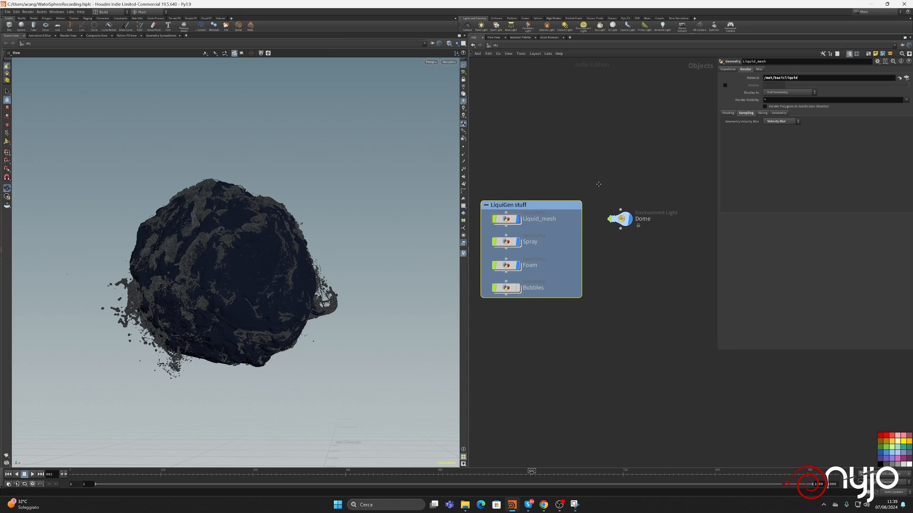
# - Create a new camera from the current view, lock it to the view and reframe the liquid sphere slightly
pyautogui.click(449, 62)
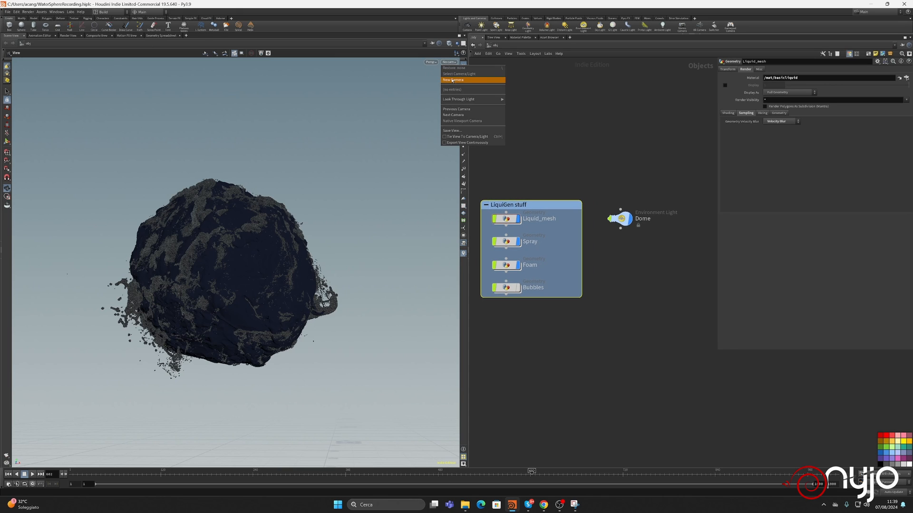
pyautogui.click(454, 80)
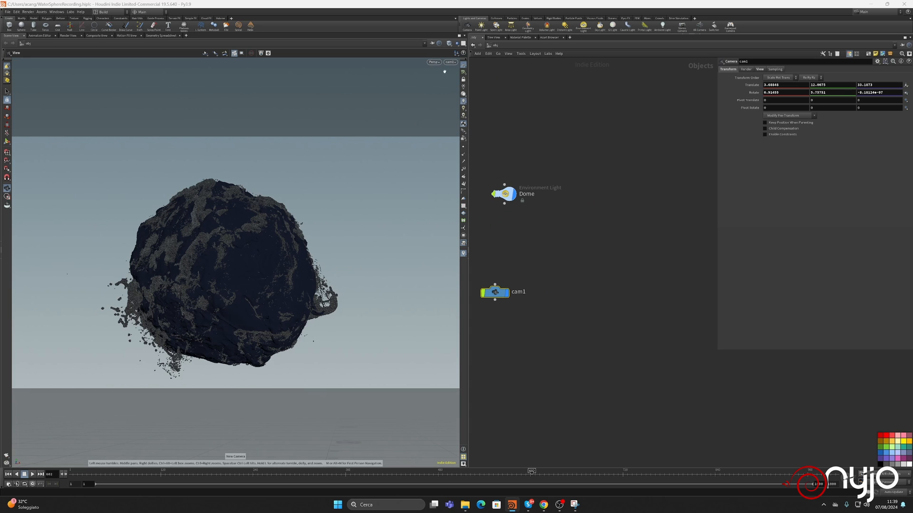
pyautogui.click(463, 80)
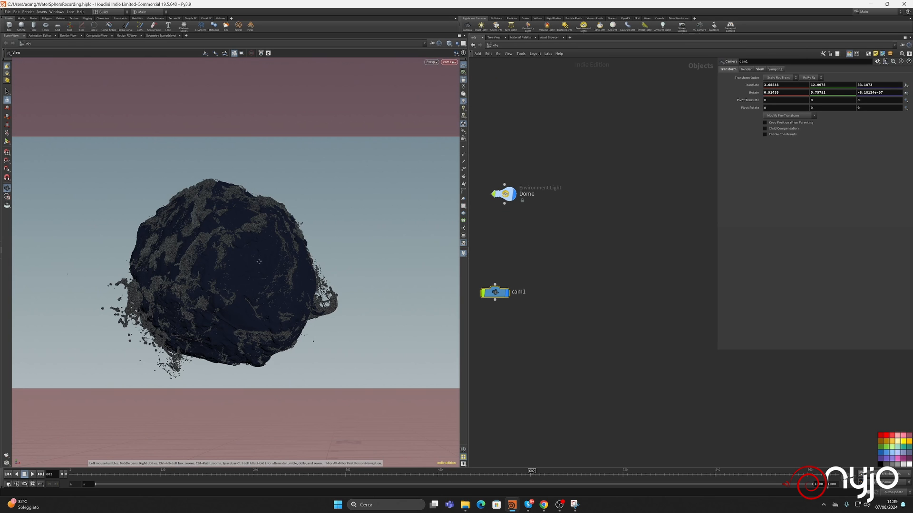
pyautogui.moveTo(259, 262); pyautogui.dragTo(266, 249)
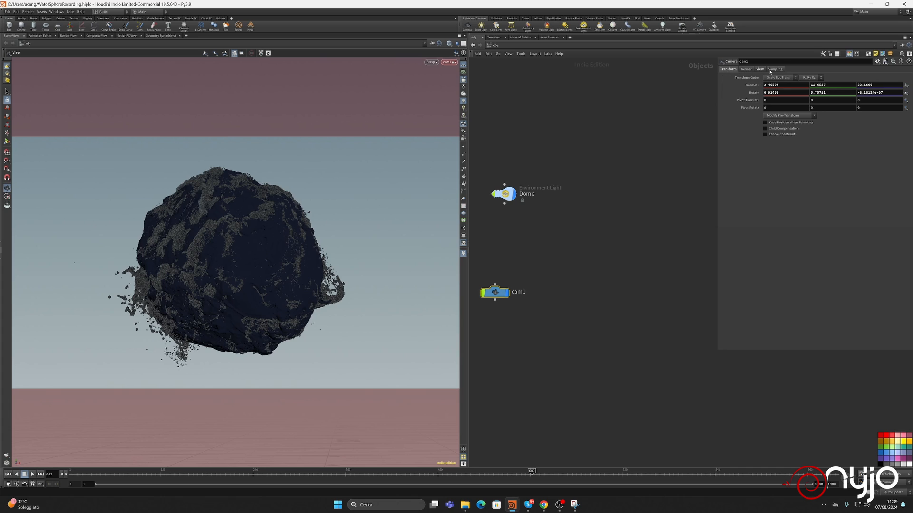
# - Set cam1's resolution to 1920 by 1000 and place its node below the LiquiGen stuff box
pyautogui.click(759, 70)
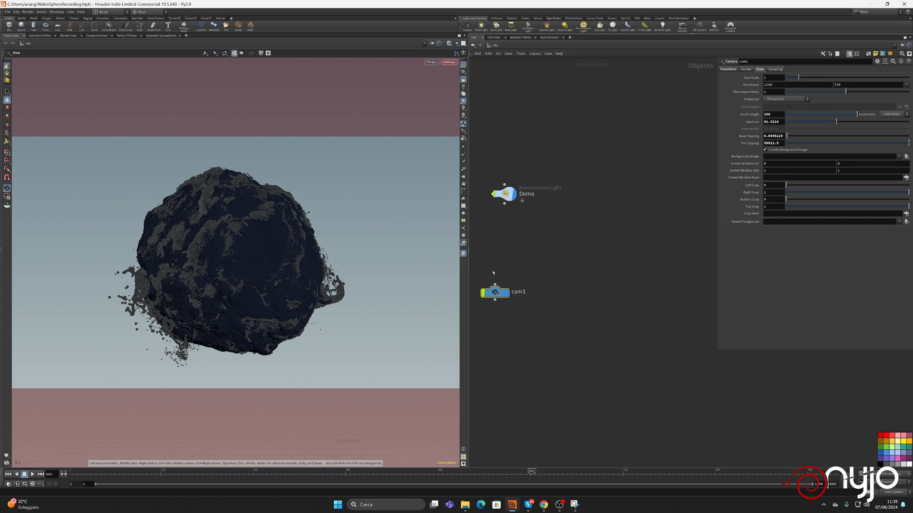
pyautogui.moveTo(495, 291); pyautogui.dragTo(503, 247)
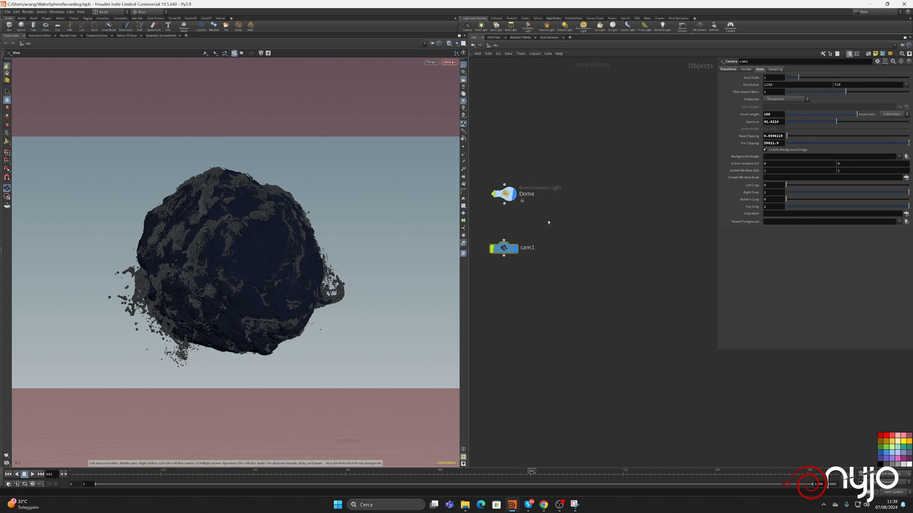
pyautogui.click(777, 83)
pyautogui.write('1920')
pyautogui.press('Tab')
pyautogui.write('1000')
pyautogui.press('Return')
pyautogui.press('h')
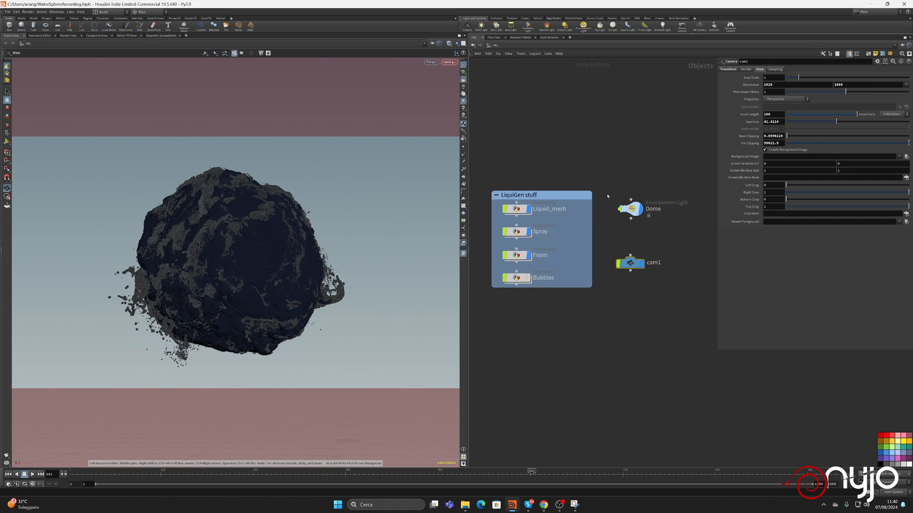
pyautogui.moveTo(637, 264); pyautogui.dragTo(523, 315)
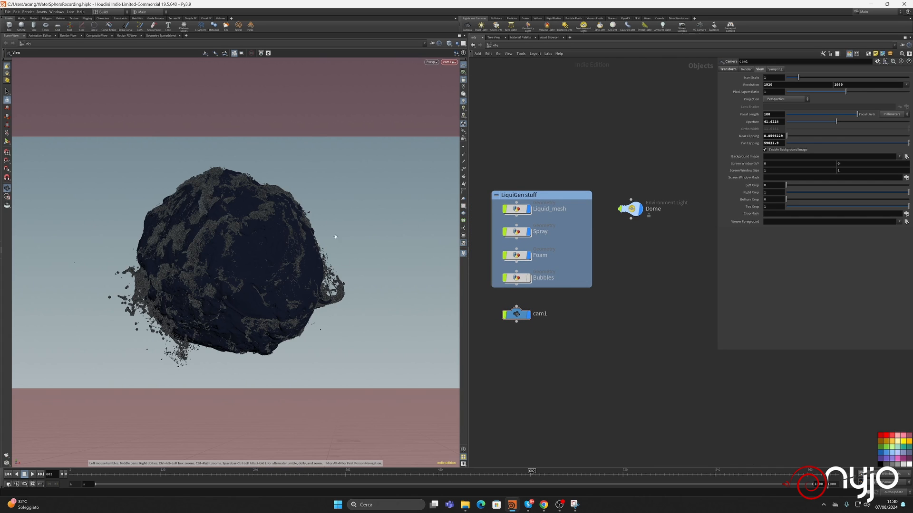
# - Add a sphere geometry object to the obj network and place its node below cam1
pyautogui.press('Tab')
pyautogui.write('sphe')
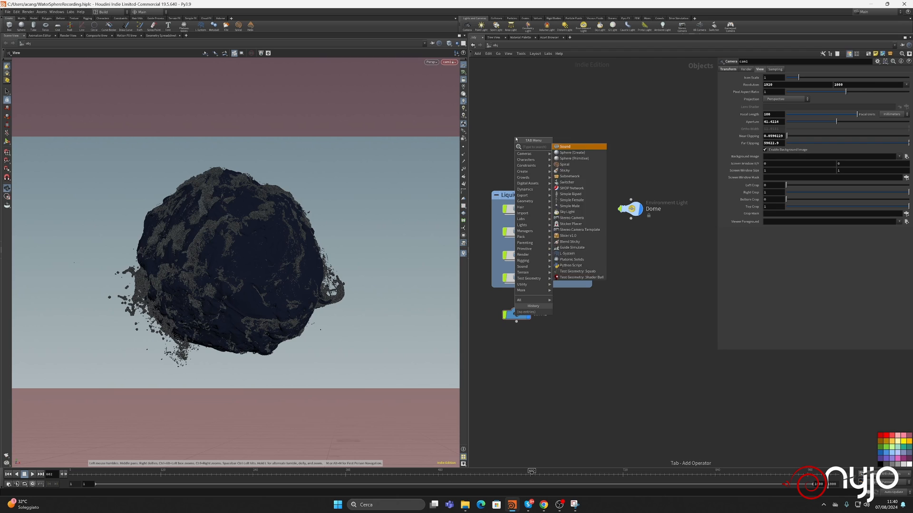
pyautogui.press('Return')
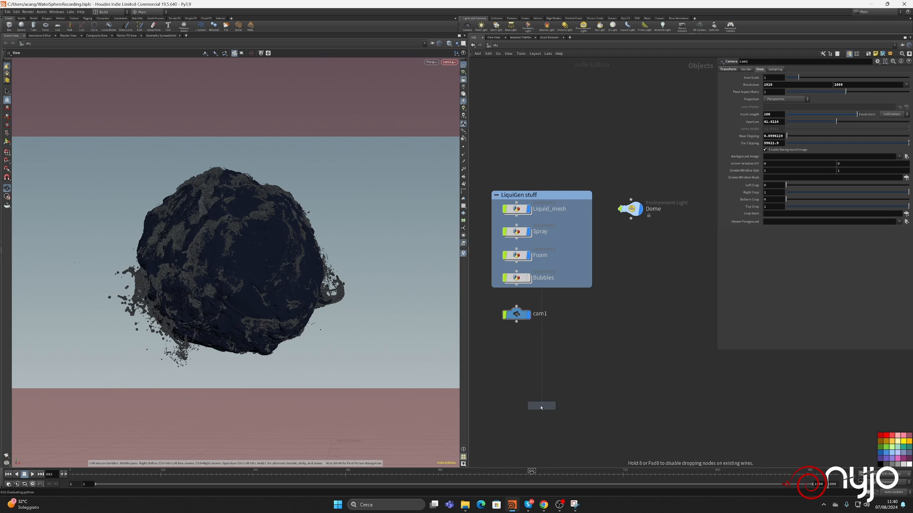
pyautogui.click(519, 351)
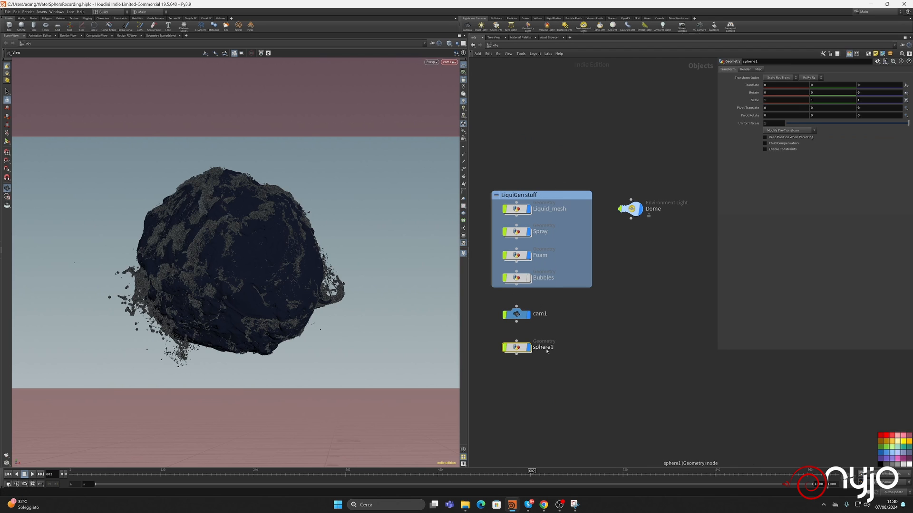
# - Rename the sphere1 geometry object to InnerSphere
pyautogui.doubleClick(546, 347)
pyautogui.write('Inne')
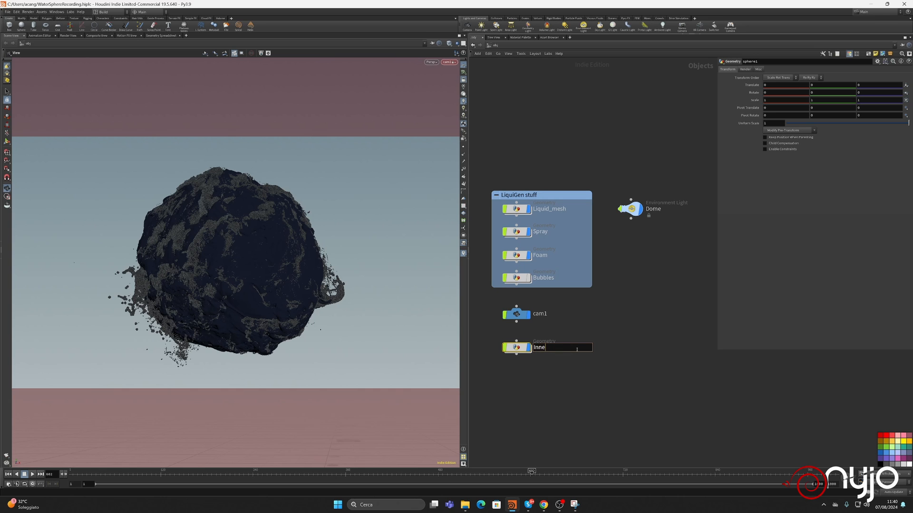
pyautogui.write('rSphere')
pyautogui.press('Return')
# - Leave the locked camera view, enter the InnerSphere network and display the other objects as ghosted geometry
pyautogui.click(464, 80)
pyautogui.moveTo(309, 234); pyautogui.dragTo(287, 249)
pyautogui.moveTo(288, 249); pyautogui.dragTo(308, 366, button='right')
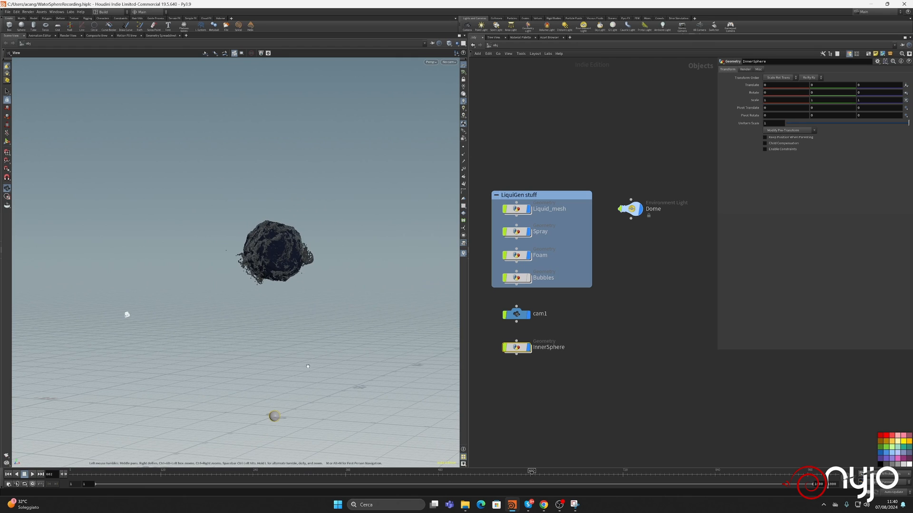
pyautogui.doubleClick(517, 348)
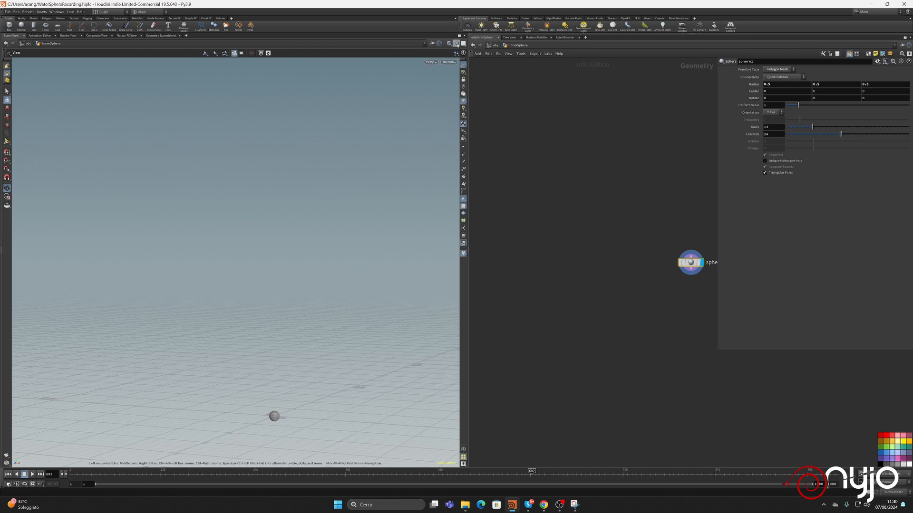
pyautogui.click(451, 43)
pyautogui.click(475, 55)
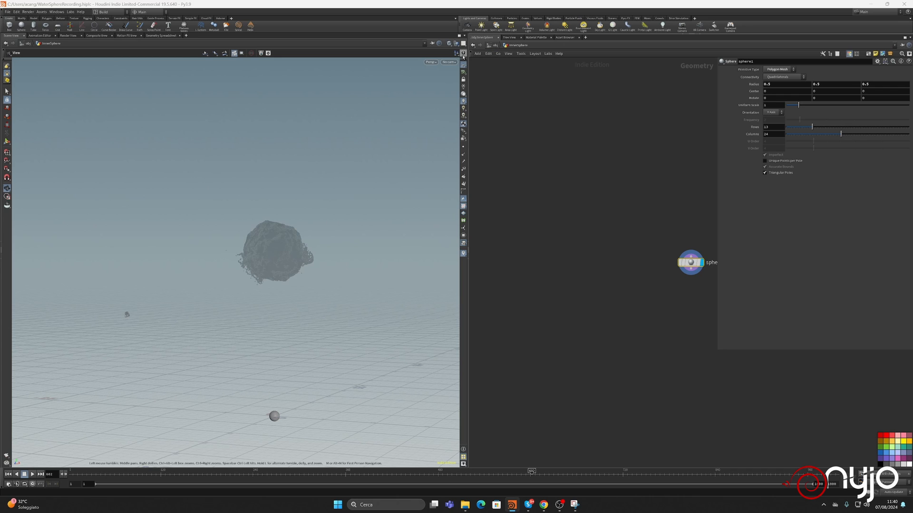
# - Reposition the sphere node in the InnerSphere network and rename it Basic_mesh
pyautogui.moveTo(692, 266); pyautogui.dragTo(551, 241)
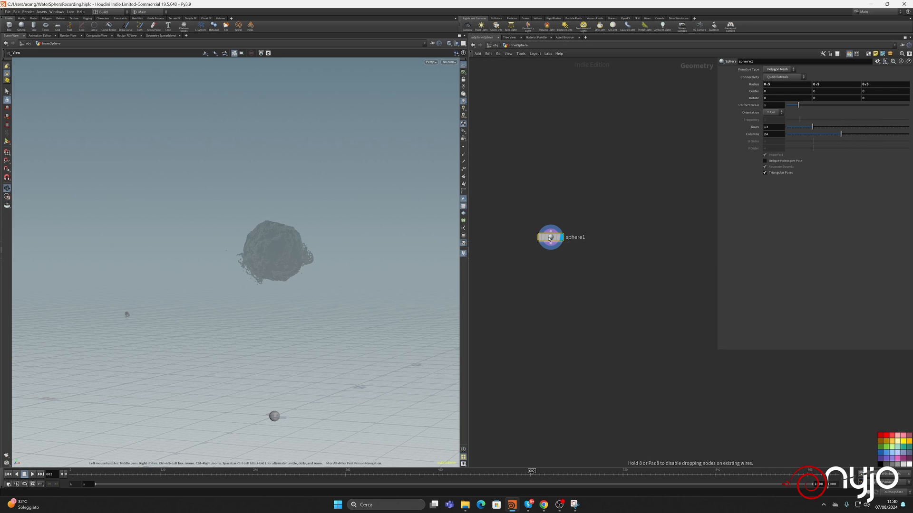
pyautogui.click(582, 241)
pyautogui.write('Basic_mesh')
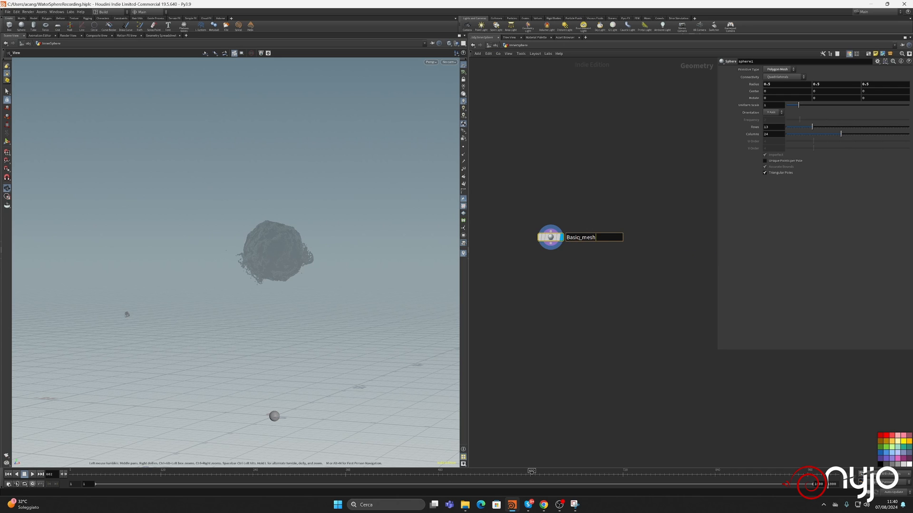
pyautogui.press('Return')
# - Add a Transform node fed by Basic_mesh, make it the displayed node and rename it fix_position
pyautogui.press('Tab')
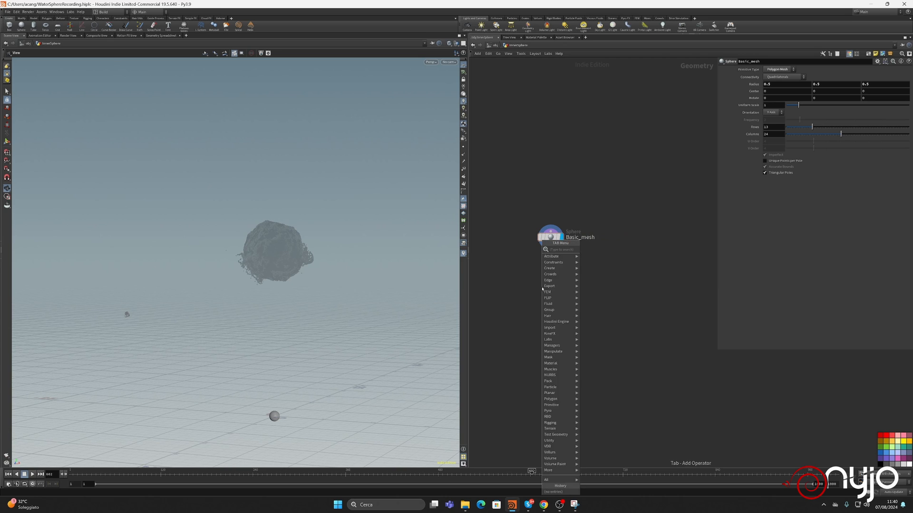
pyautogui.write('tra')
pyautogui.click(595, 261)
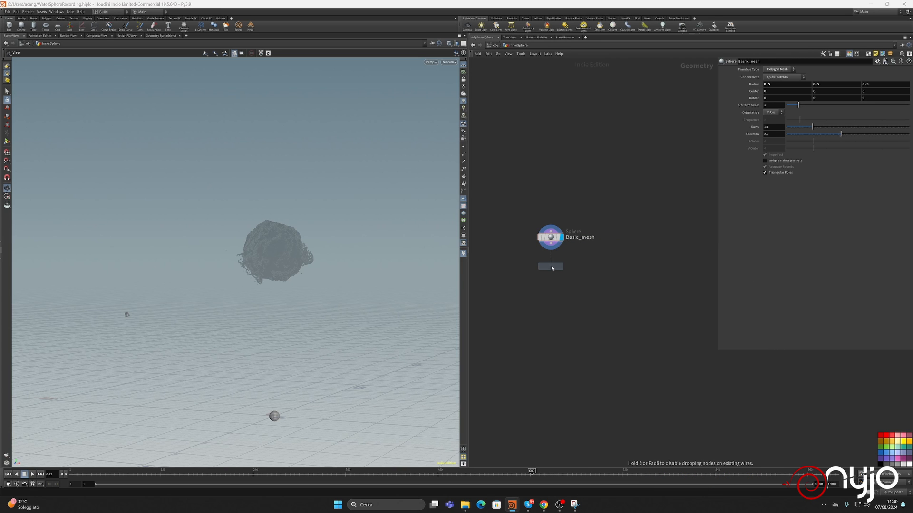
pyautogui.moveTo(551, 244); pyautogui.dragTo(551, 260)
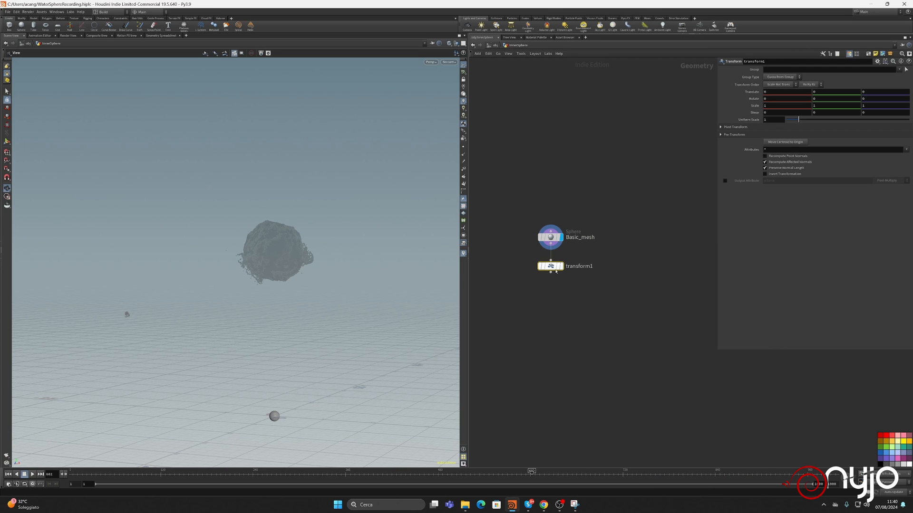
pyautogui.click(561, 267)
pyautogui.doubleClick(578, 266)
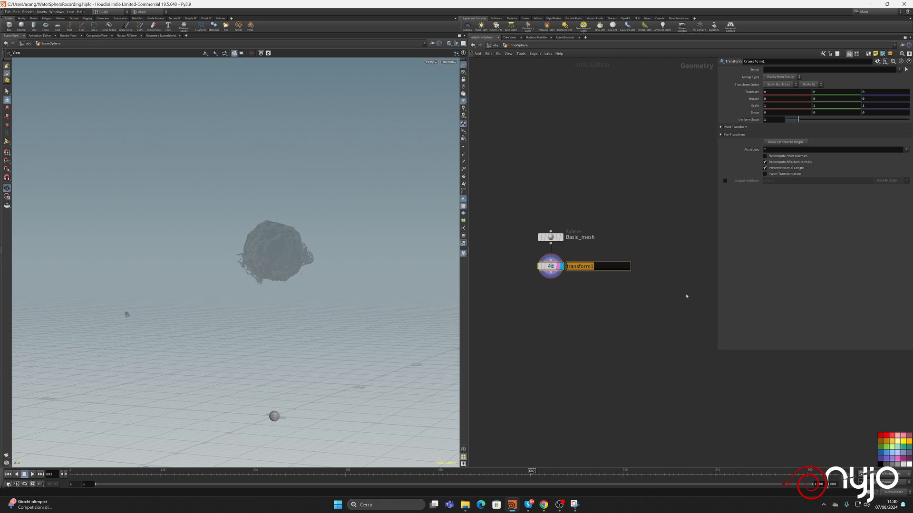
pyautogui.write('fix_position')
pyautogui.press('Return')
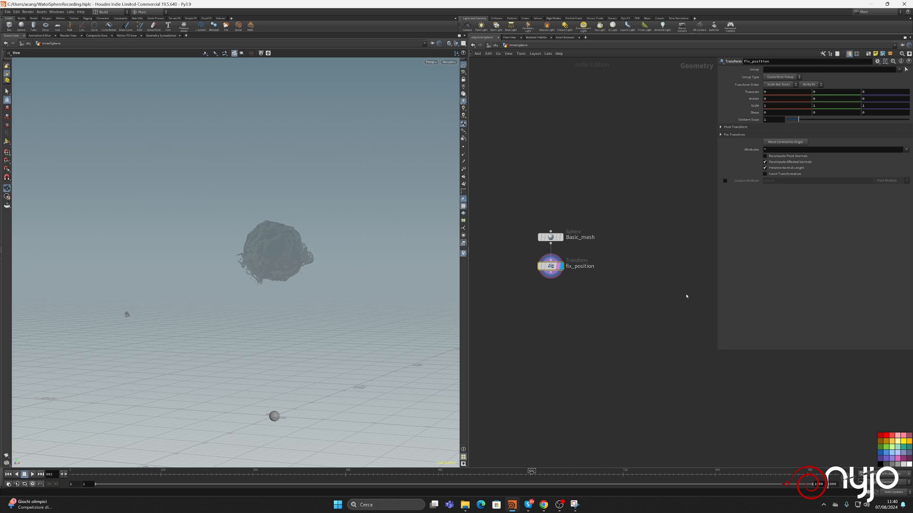
# - Raise the sphere along Y into the middle of the liquid mesh and scale it uniformly to about 3.74 with fix_position
pyautogui.click(6, 142)
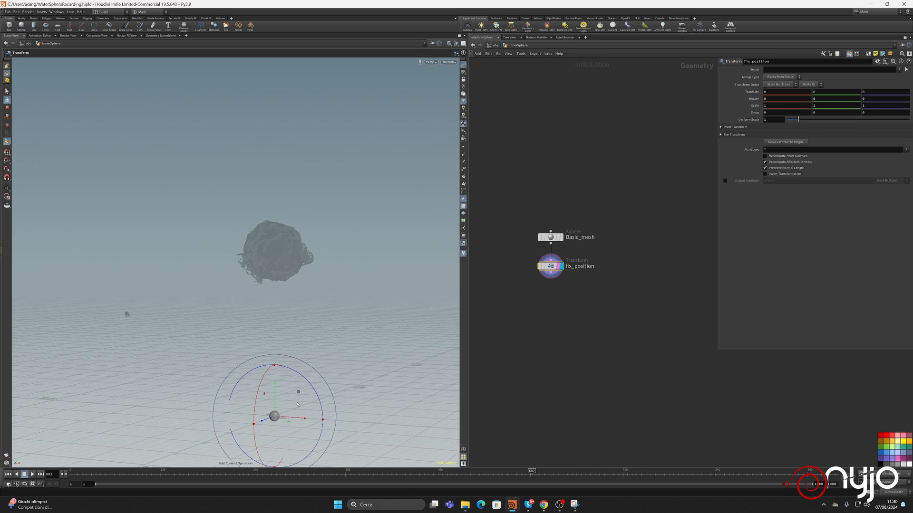
pyautogui.moveTo(273, 401); pyautogui.dragTo(279, 249)
pyautogui.keyDown('alt'); pyautogui.moveTo(290, 273); pyautogui.dragTo(393, 269, button='right'); pyautogui.keyUp('alt')
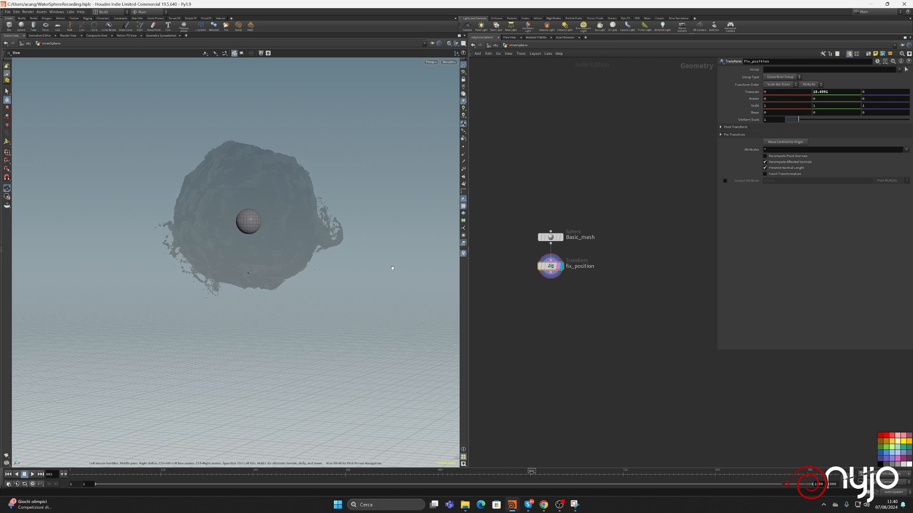
pyautogui.keyDown('alt'); pyautogui.moveTo(393, 268); pyautogui.dragTo(303, 229); pyautogui.keyUp('alt')
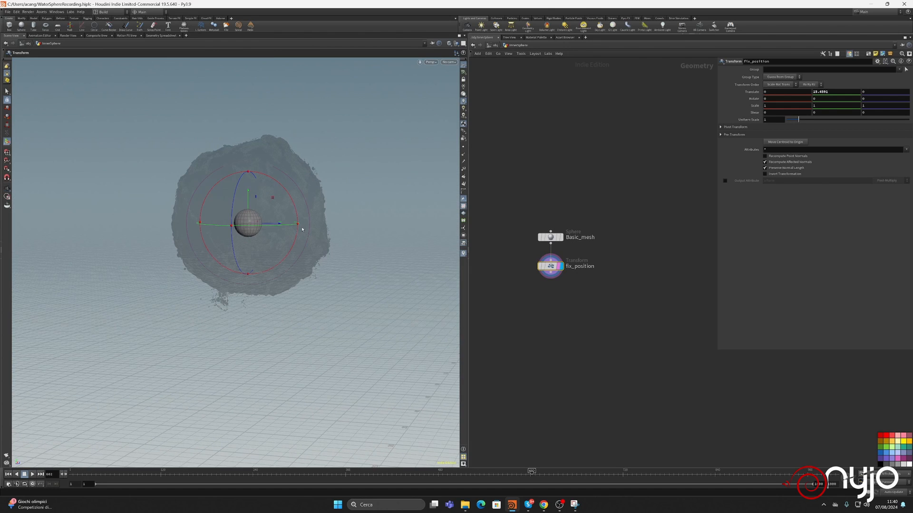
pyautogui.moveTo(249, 200); pyautogui.dragTo(275, 196)
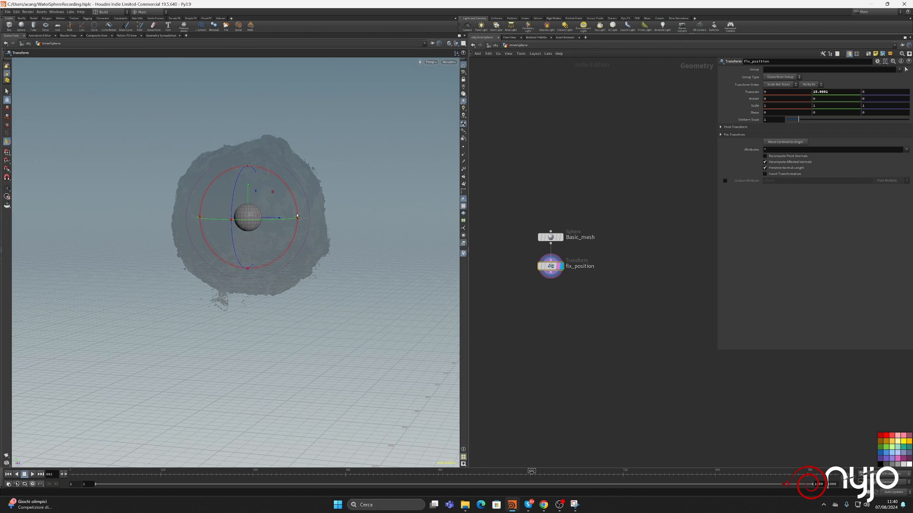
pyautogui.moveTo(798, 120); pyautogui.dragTo(832, 121)
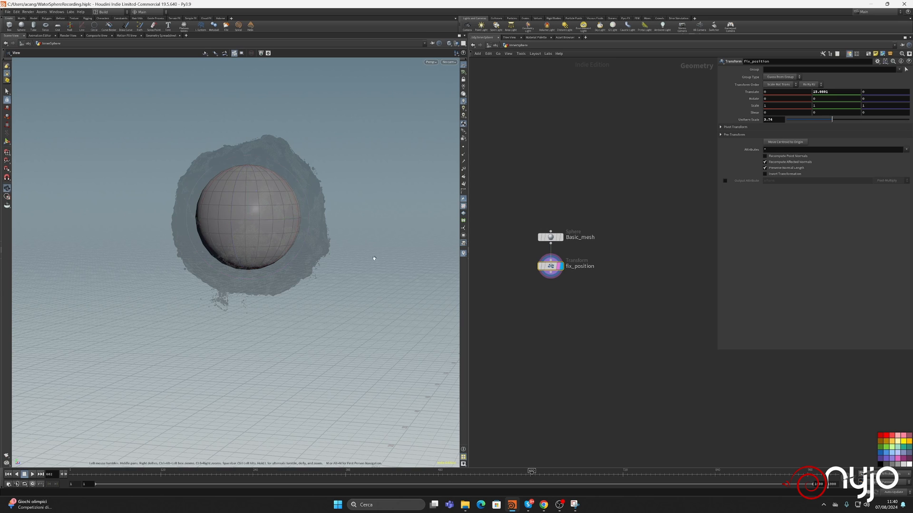
pyautogui.keyDown('alt'); pyautogui.moveTo(373, 257); pyautogui.dragTo(286, 256); pyautogui.keyUp('alt')
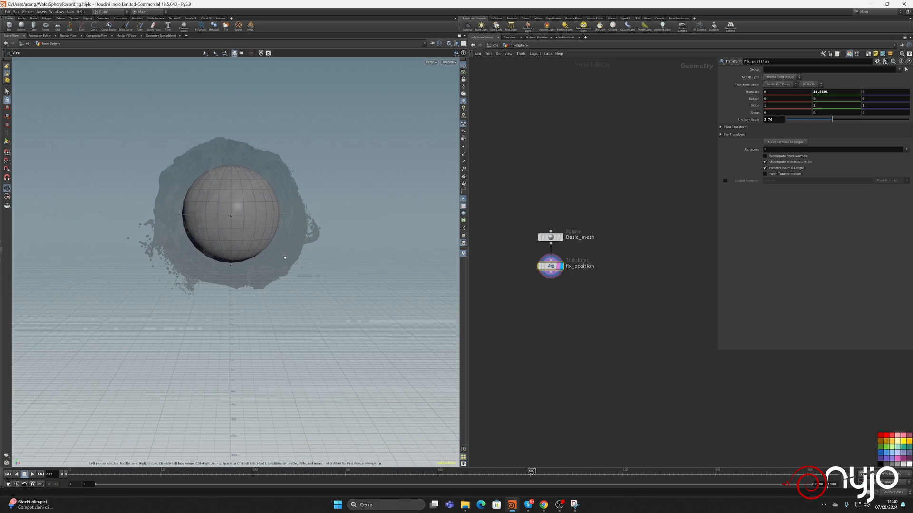
# - Set both the rows and the columns of the Basic_mesh sphere to 40
pyautogui.click(551, 239)
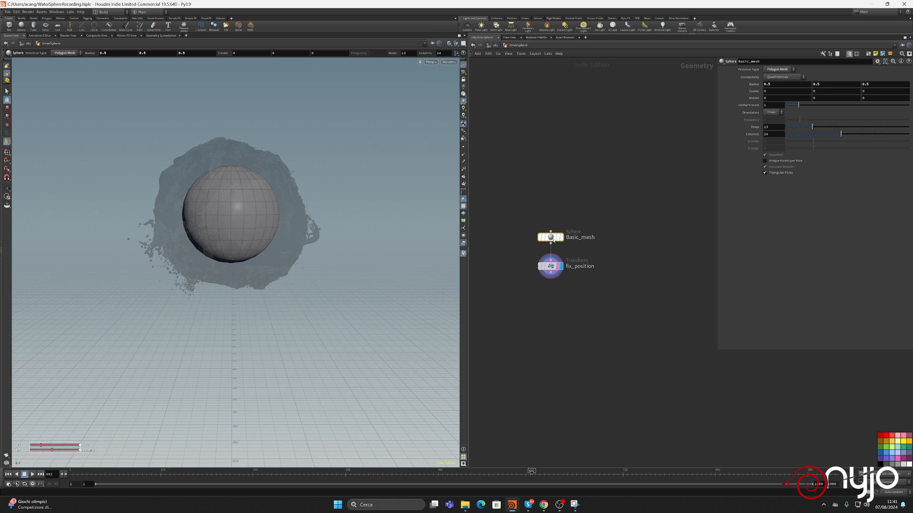
pyautogui.doubleClick(776, 126)
pyautogui.write('40')
pyautogui.press('Return')
pyautogui.click(771, 134)
pyautogui.write('40')
pyautogui.press('Return')
# - Return to the object level, place InnerSphere slightly closer to cam1 and look at the scene through cam1
pyautogui.click(494, 45)
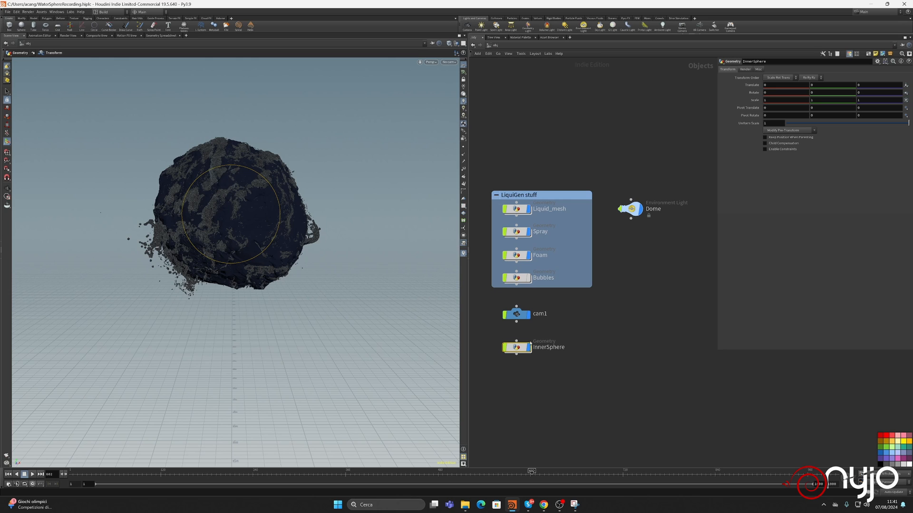
pyautogui.moveTo(511, 347); pyautogui.dragTo(511, 343)
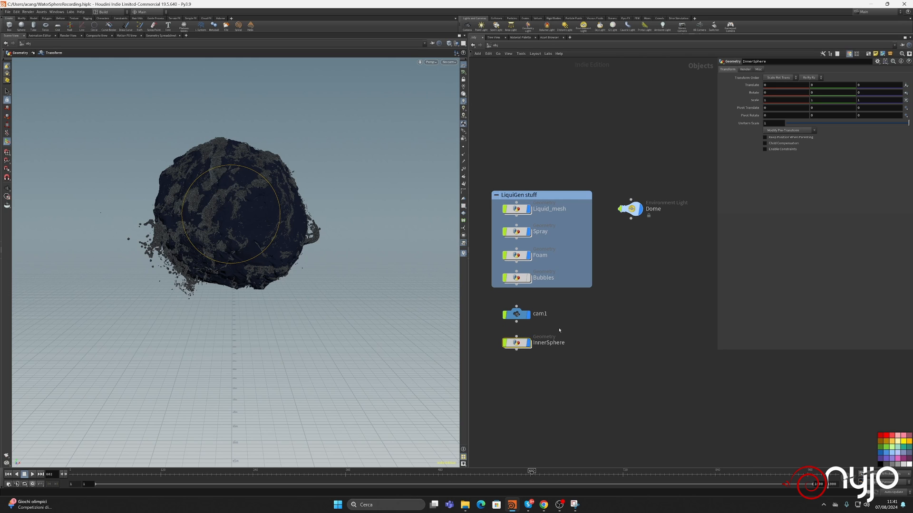
pyautogui.click(449, 61)
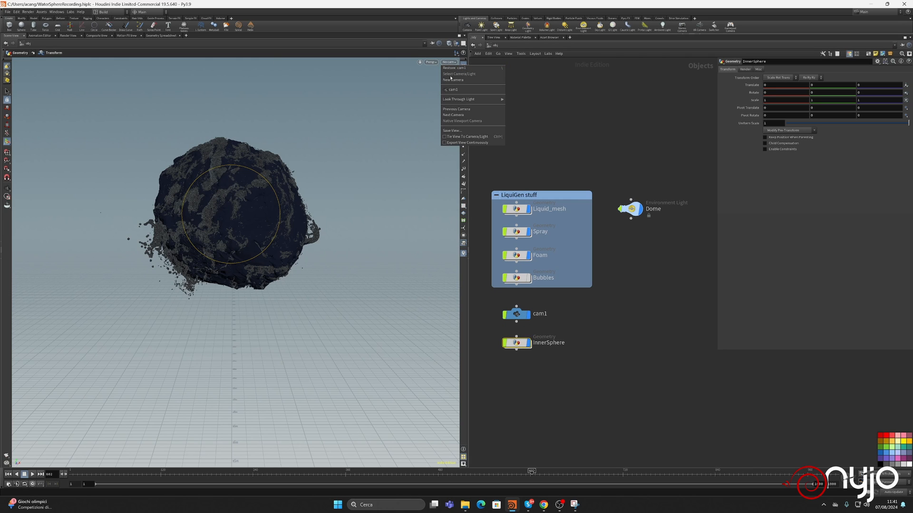
pyautogui.click(450, 90)
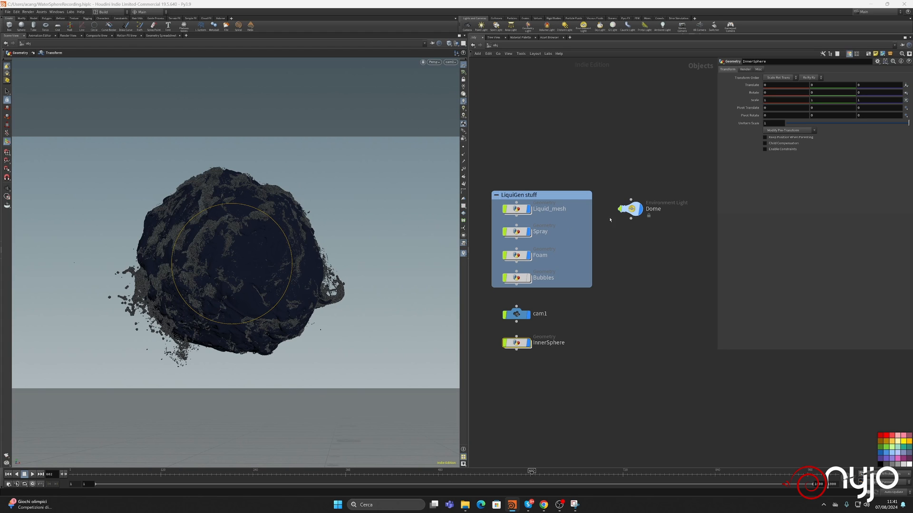
# - Run a test render of the scene, stop it and restrict rendering to a region over the liquid ball's upper-left part
pyautogui.click(69, 36)
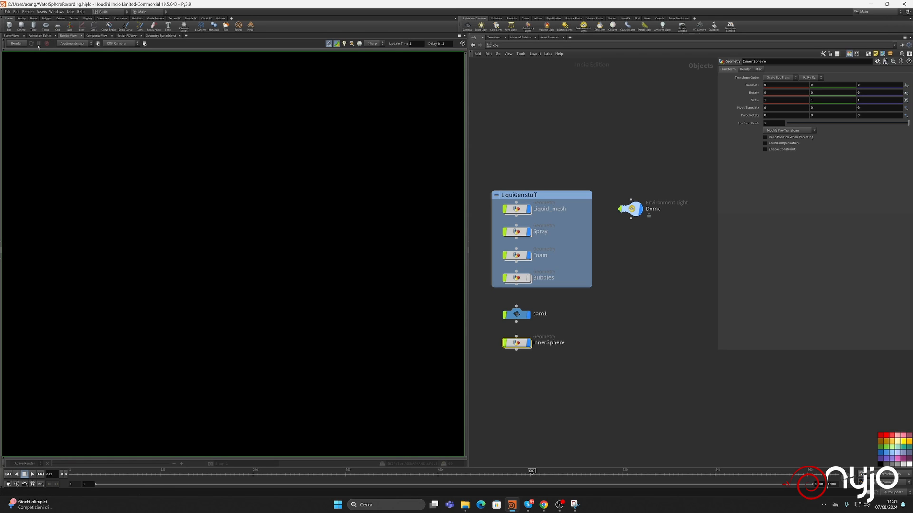
pyautogui.click(18, 44)
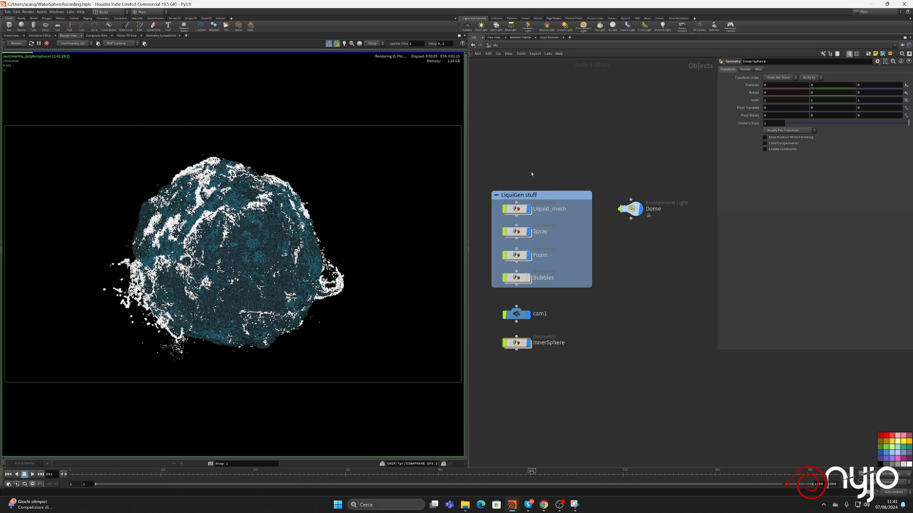
pyautogui.click(47, 43)
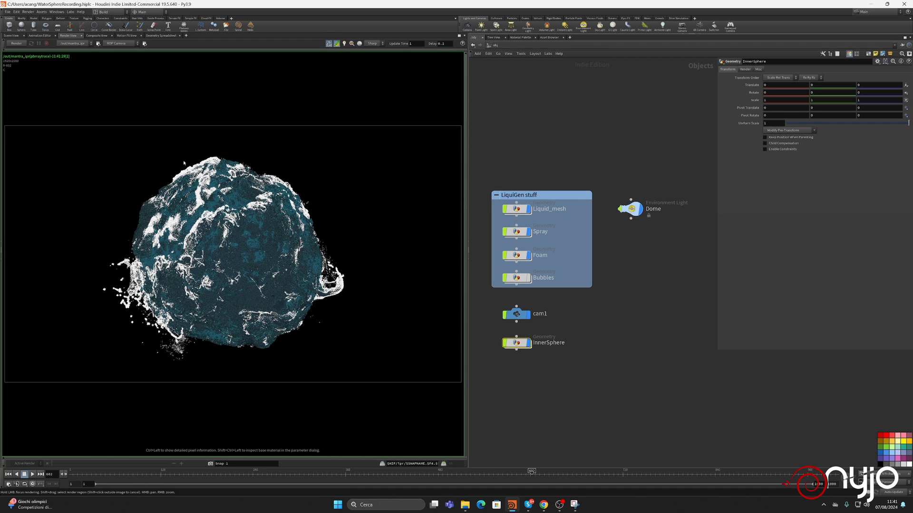
pyautogui.keyDown('shift'); pyautogui.moveTo(100, 191); pyautogui.dragTo(245, 266); pyautogui.keyUp('shift')
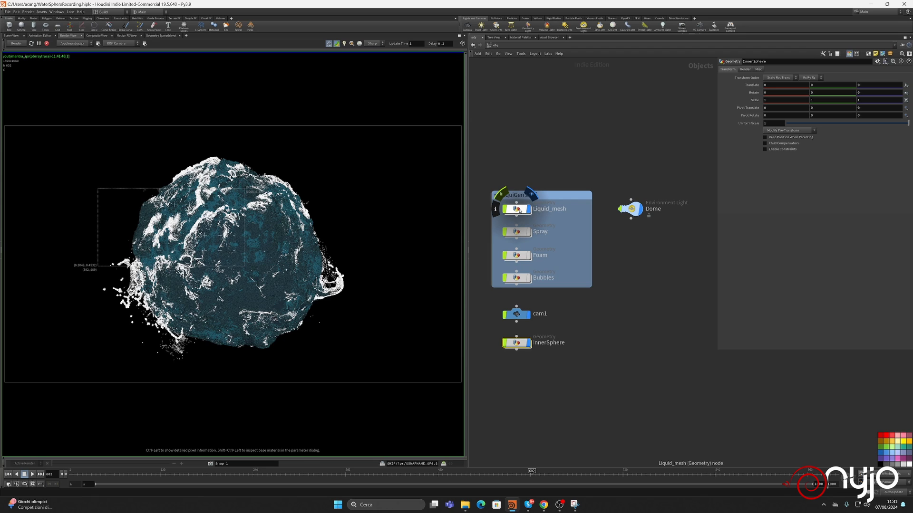
# - Enable the Dome environment light and set its light exposure to 0
pyautogui.click(632, 209)
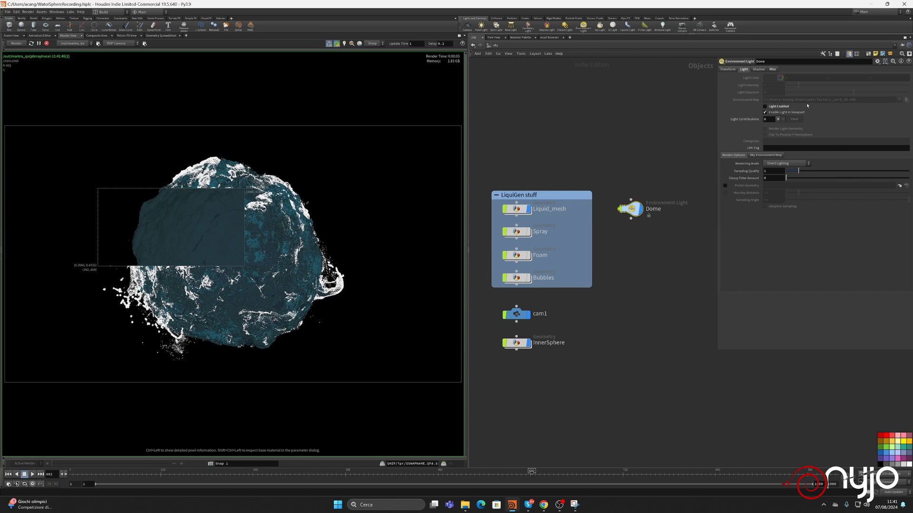
pyautogui.click(775, 107)
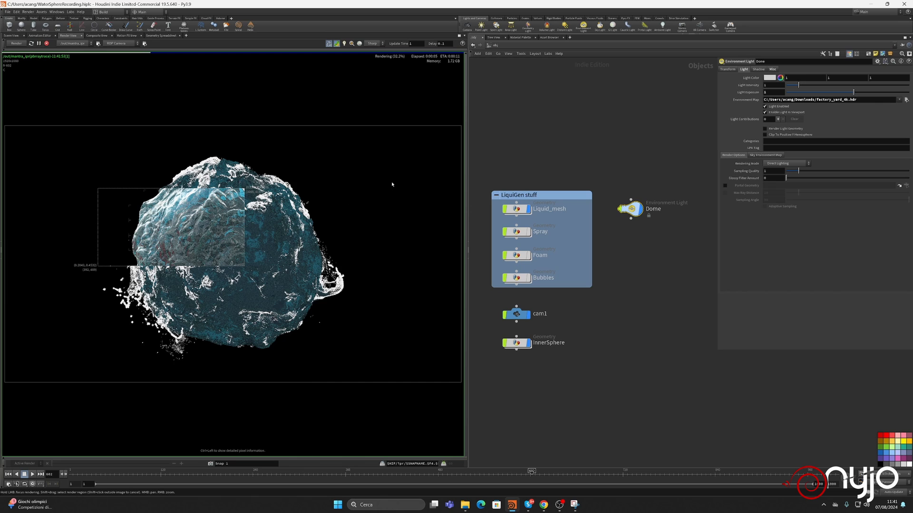
pyautogui.moveTo(633, 213)
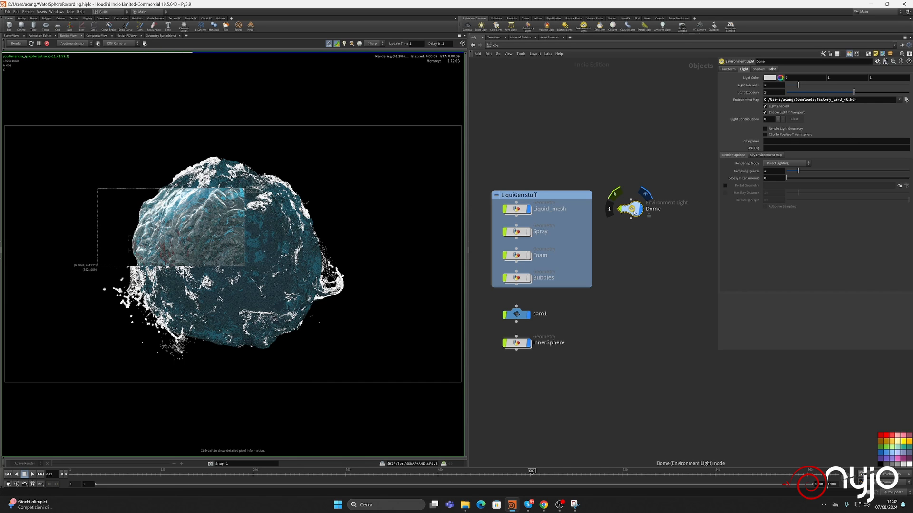
pyautogui.click(774, 92)
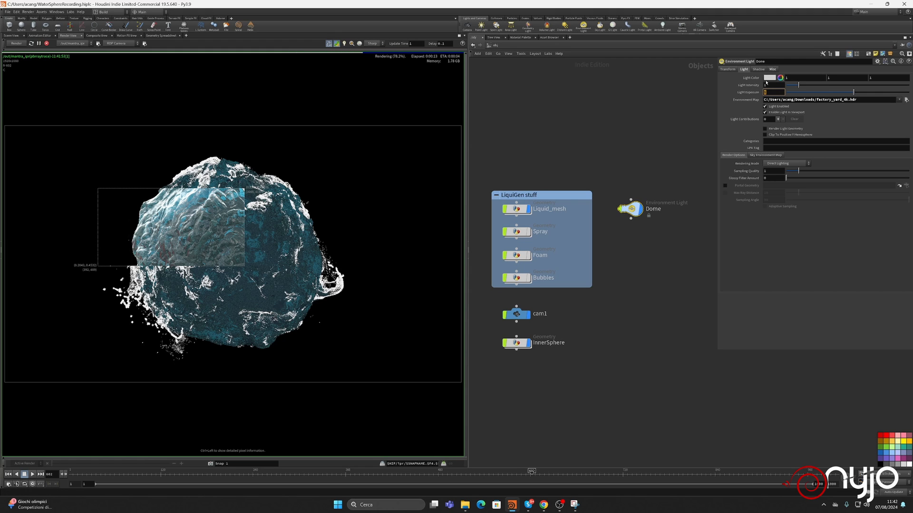
pyautogui.click(758, 70)
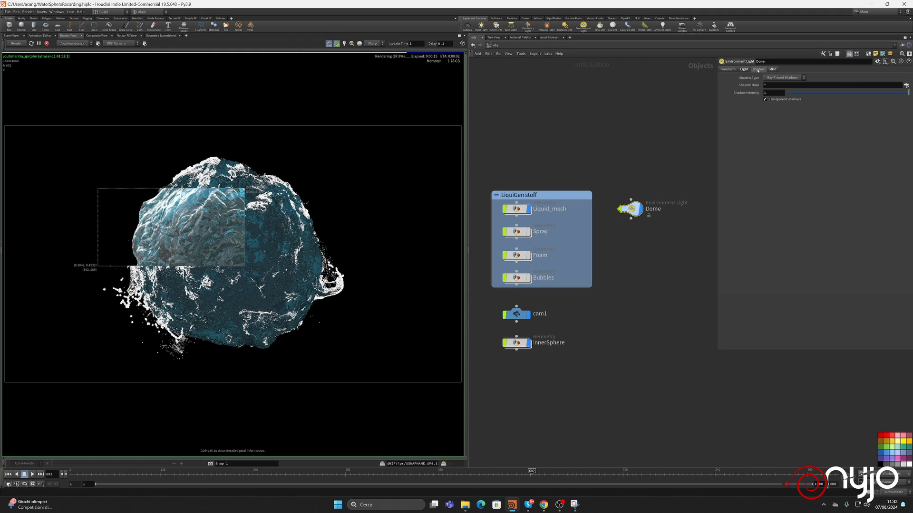
pyautogui.click(727, 70)
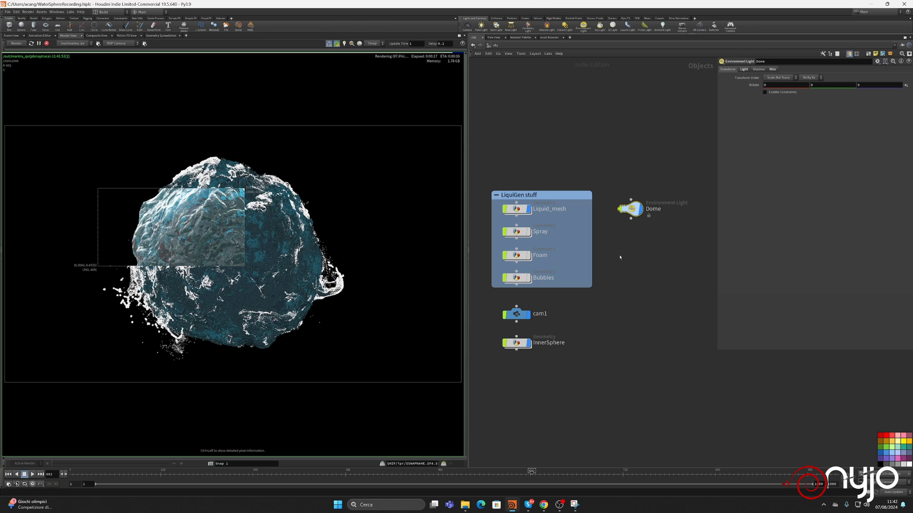
pyautogui.click(744, 70)
pyautogui.click(770, 92)
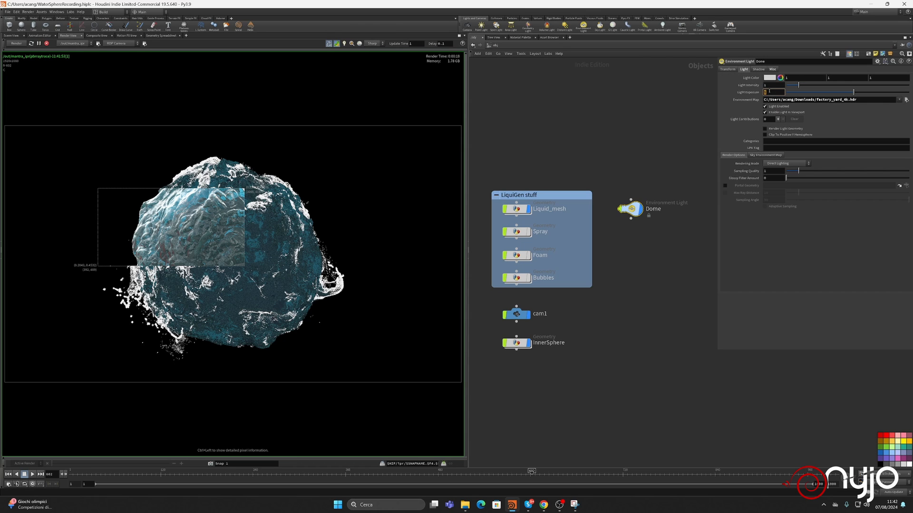
pyautogui.write('0')
pyautogui.press('Return')
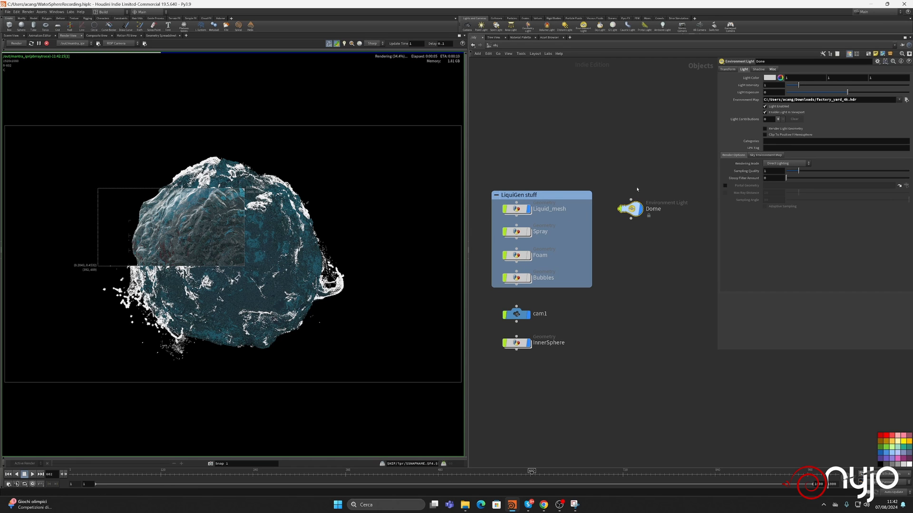
# - Open the basicliquid material assigned to Liquid_mesh and move the principledshader_Spray node up beside the basicliquid node
pyautogui.click(516, 209)
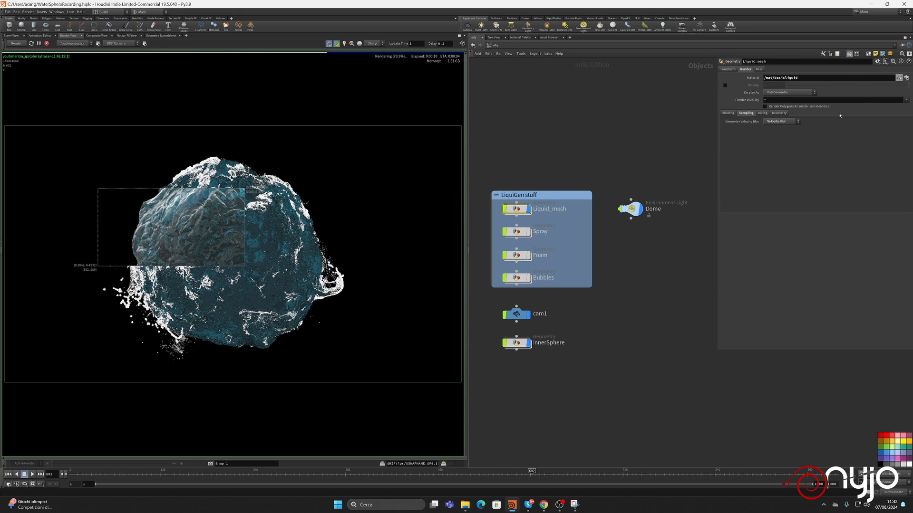
pyautogui.click(899, 78)
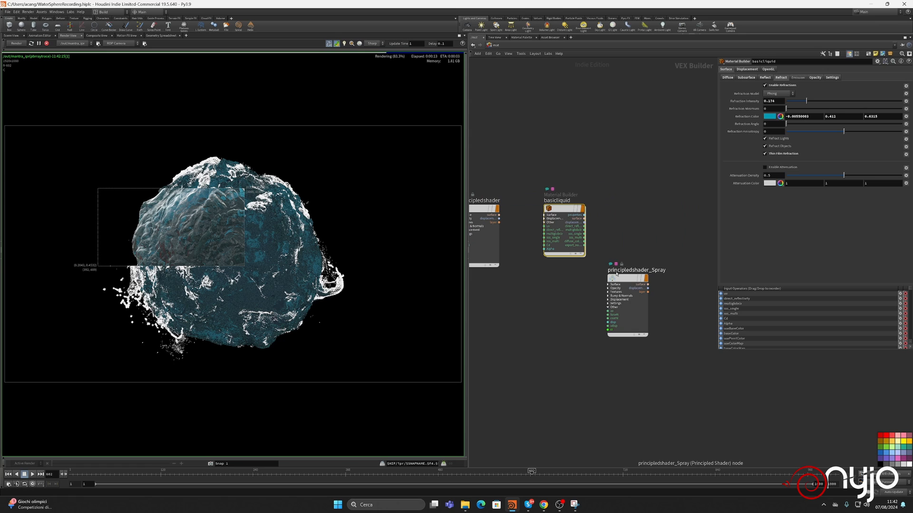
pyautogui.moveTo(616, 274); pyautogui.dragTo(638, 210)
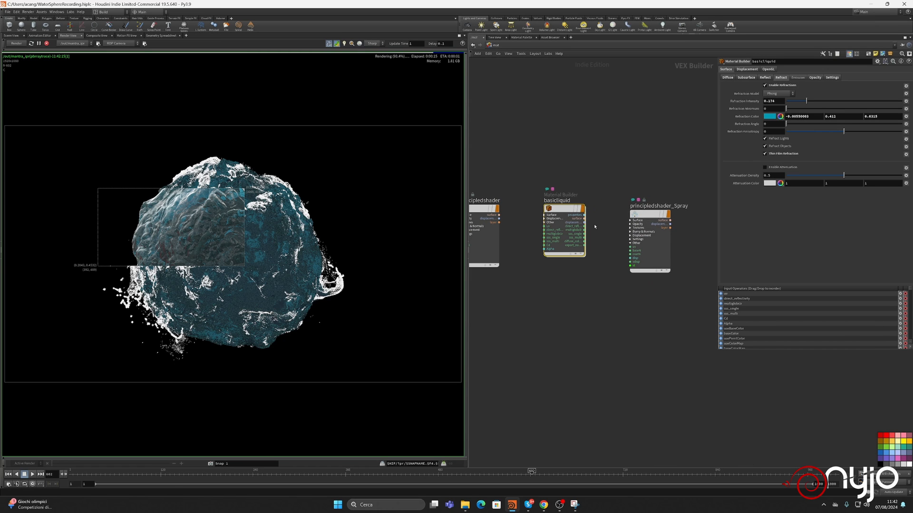
# - Enlarge the render region to cover most of the liquid ball and return to the object level
pyautogui.keyDown('shift'); pyautogui.moveTo(98, 155); pyautogui.dragTo(282, 349); pyautogui.keyUp('shift')
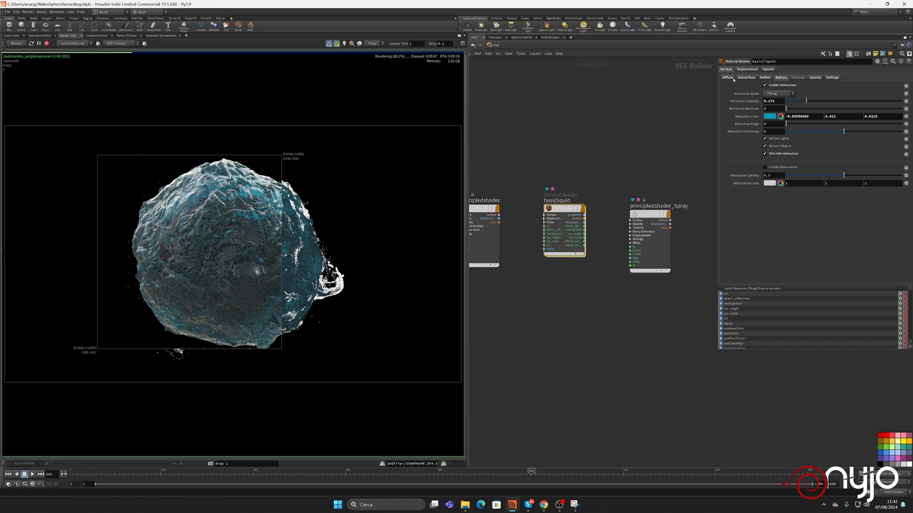
pyautogui.click(486, 47)
pyautogui.click(497, 71)
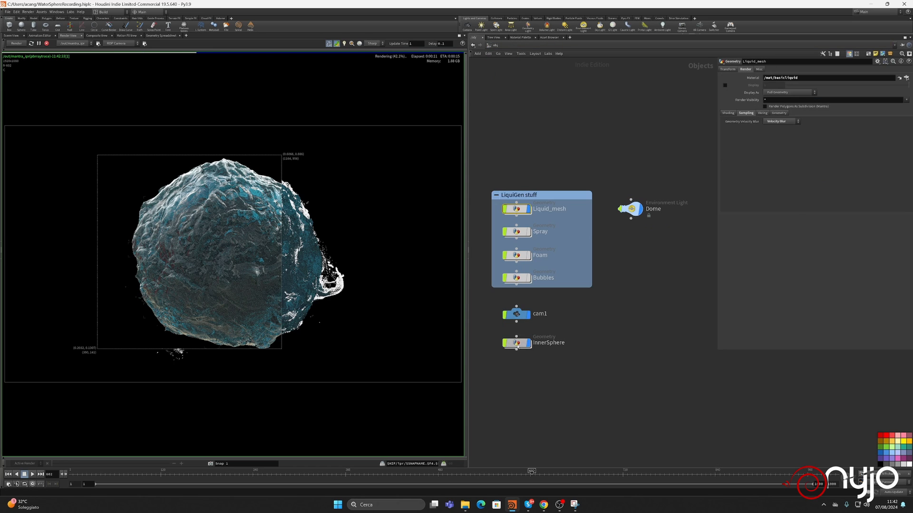
# - Inside InnerSphere, add a Color node below fix_position and make it the displayed node
pyautogui.doubleClick(516, 343)
pyautogui.press('Tab')
pyautogui.write('co')
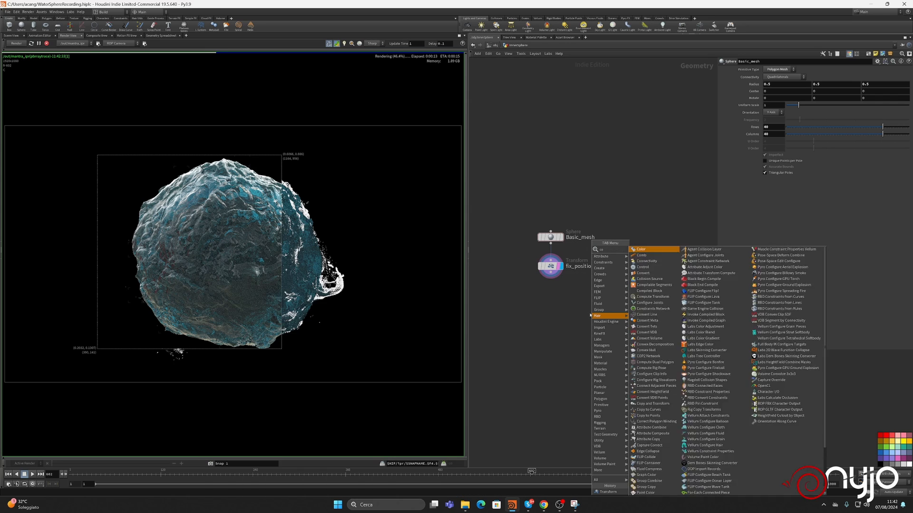
pyautogui.click(591, 316)
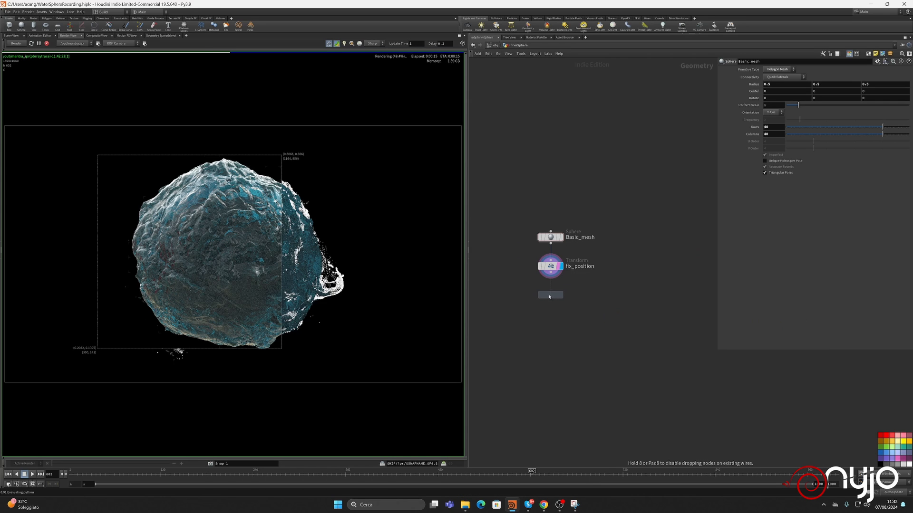
pyautogui.click(549, 296)
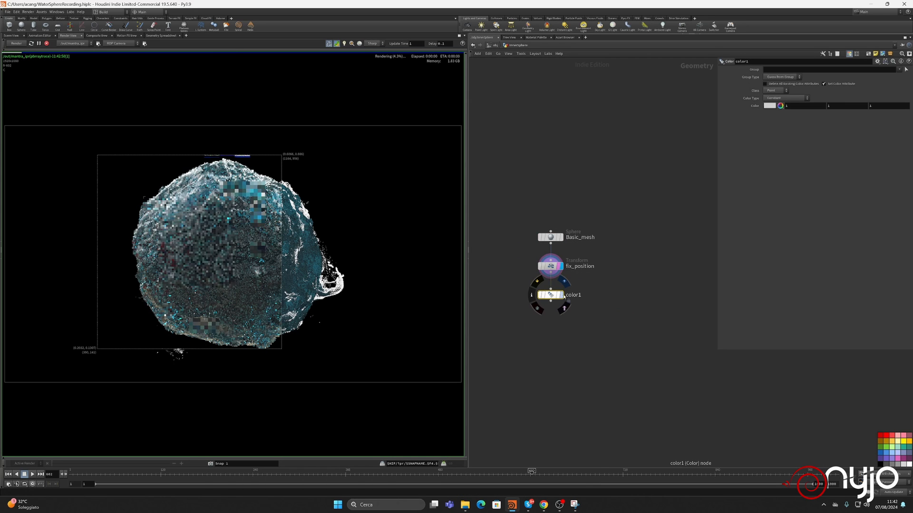
pyautogui.click(562, 295)
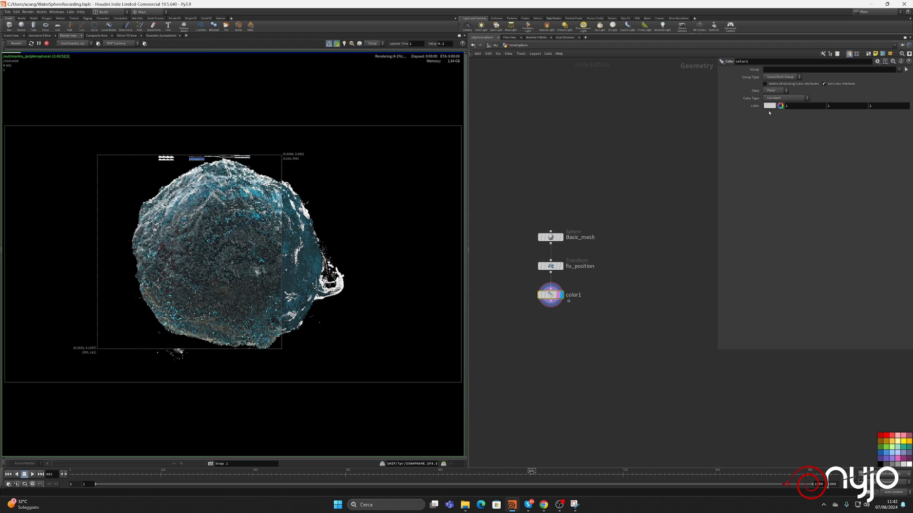
# - Go back to the object level and reopen the basicliquid material from Liquid_mesh
pyautogui.click(489, 48)
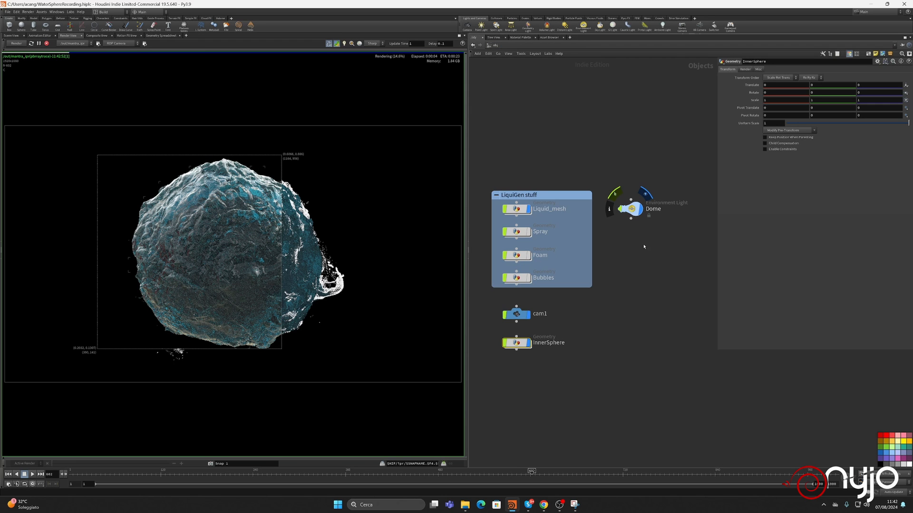
pyautogui.click(516, 202)
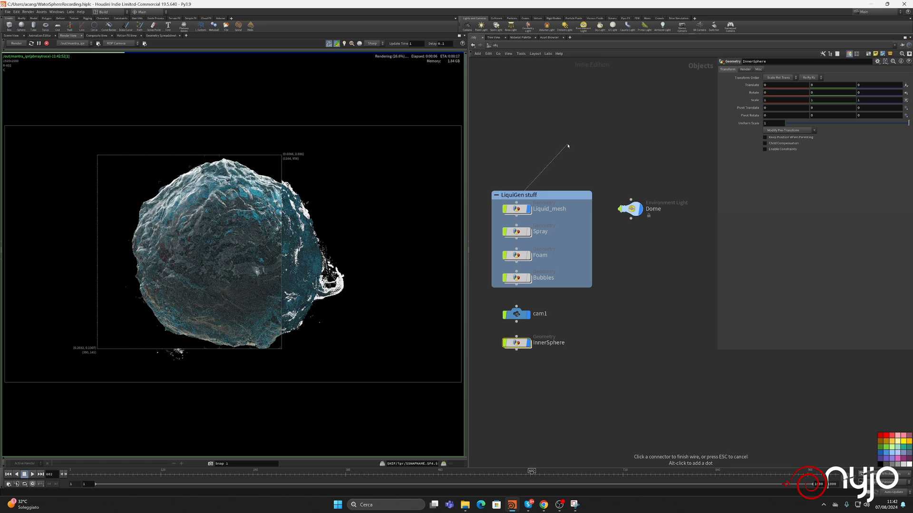
pyautogui.press('Escape')
pyautogui.click(516, 209)
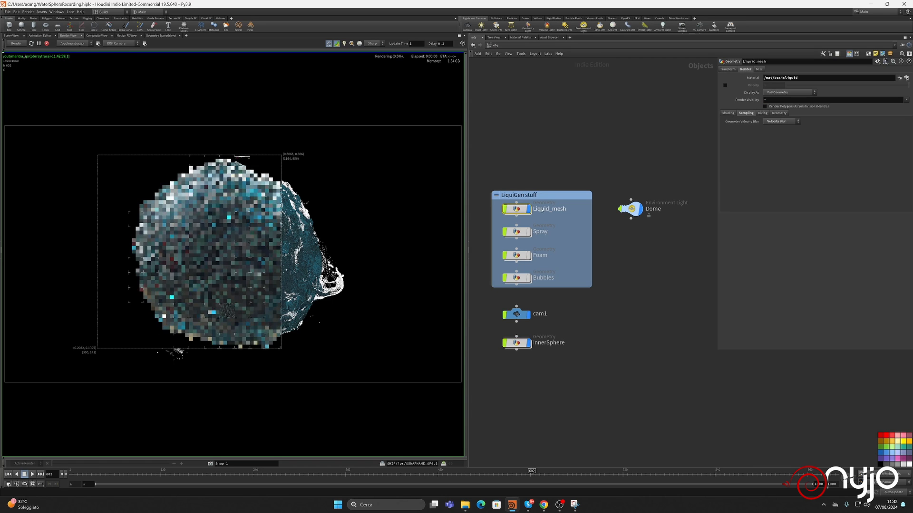
pyautogui.click(900, 79)
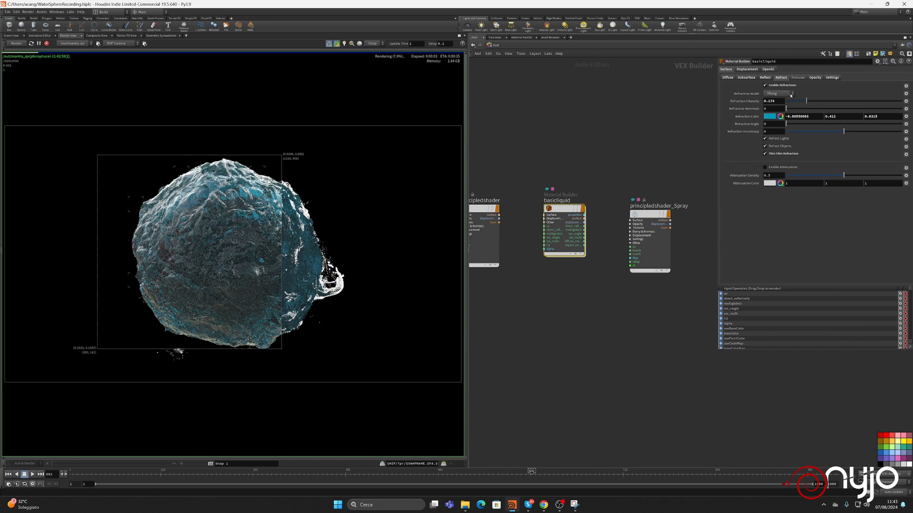
# - Turn off refractions and the base reflection layer of the basicliquid material
pyautogui.click(775, 87)
pyautogui.click(765, 78)
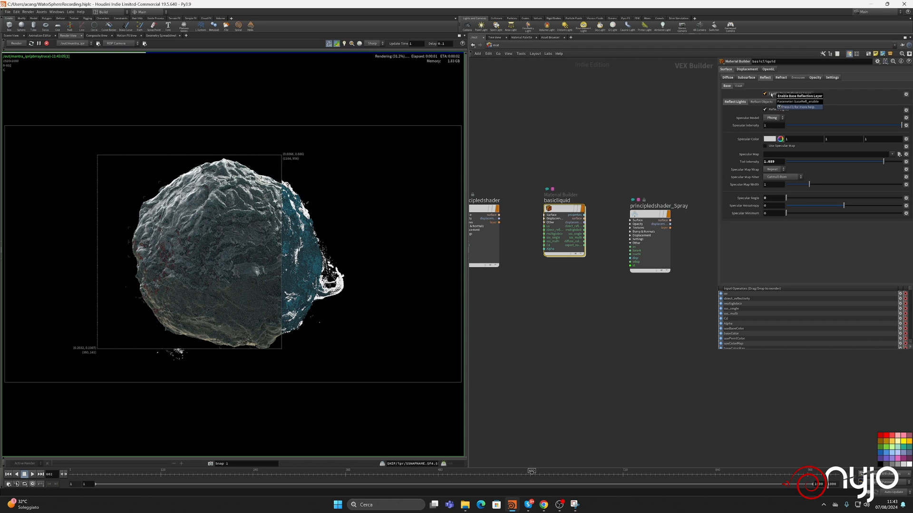
pyautogui.click(765, 94)
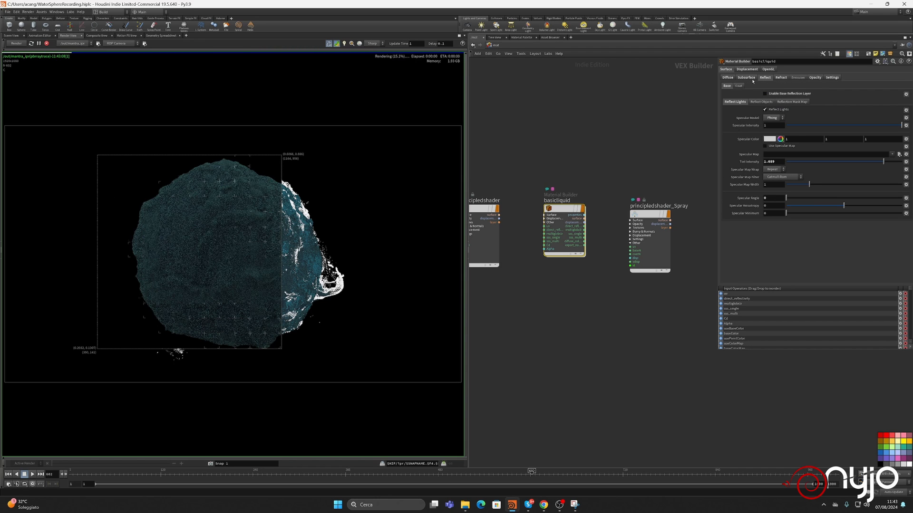
# - Set basicliquid's diffuse intensity to 0.1 and its base color to a dark blue of about 0, 0.044, 0.093
pyautogui.click(727, 78)
pyautogui.doubleClick(772, 94)
pyautogui.write('0.1')
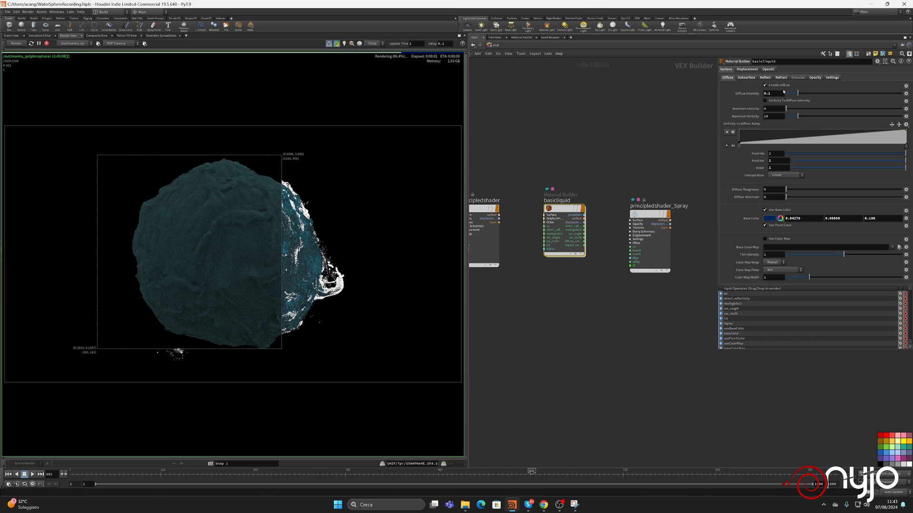
pyautogui.press('Return')
pyautogui.click(769, 219)
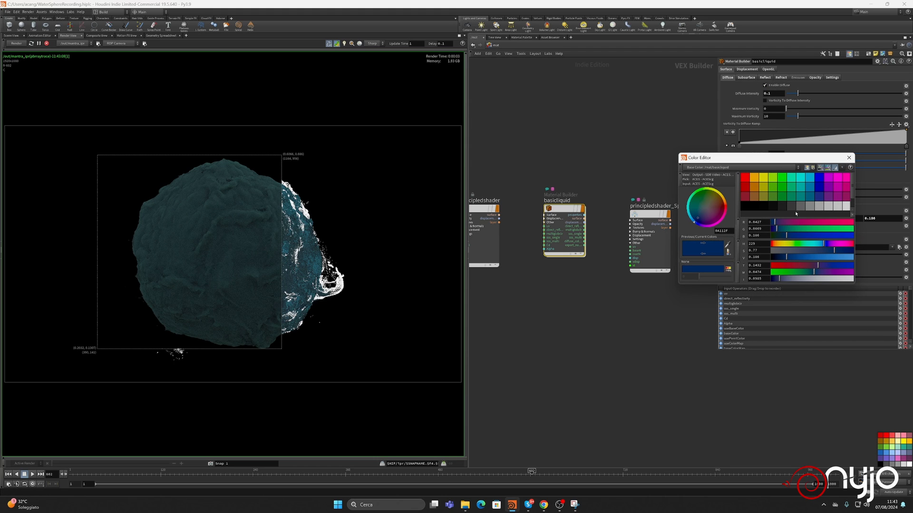
pyautogui.moveTo(774, 224); pyautogui.dragTo(778, 237)
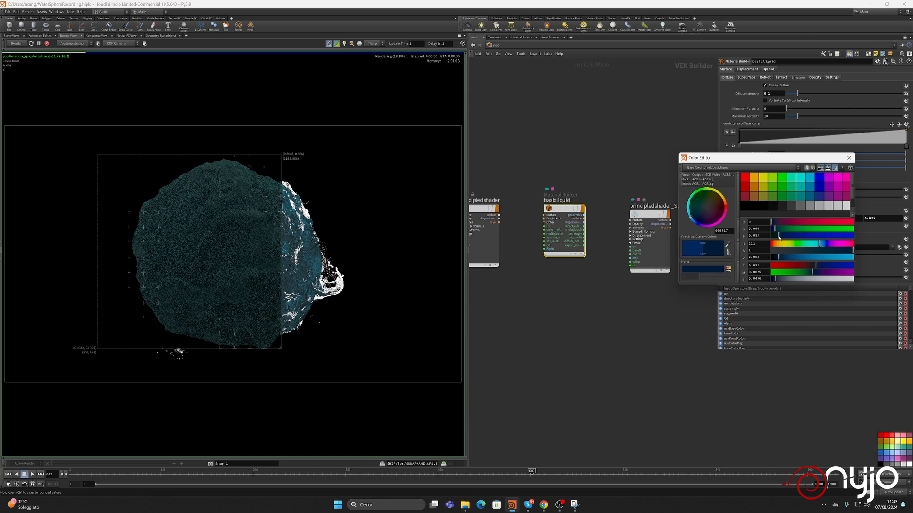
pyautogui.click(849, 158)
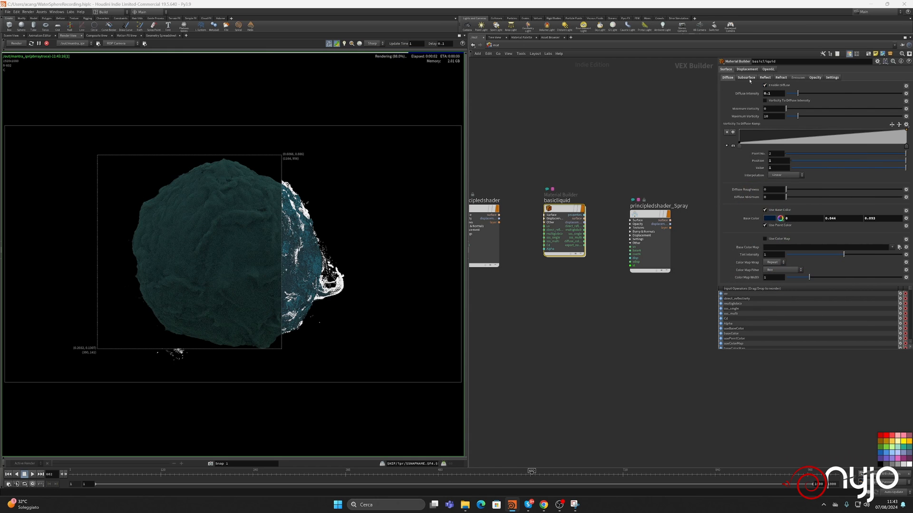
# - Disable subsurface scattering and enable the base reflection layer of the basicliquid material
pyautogui.click(751, 79)
pyautogui.click(765, 85)
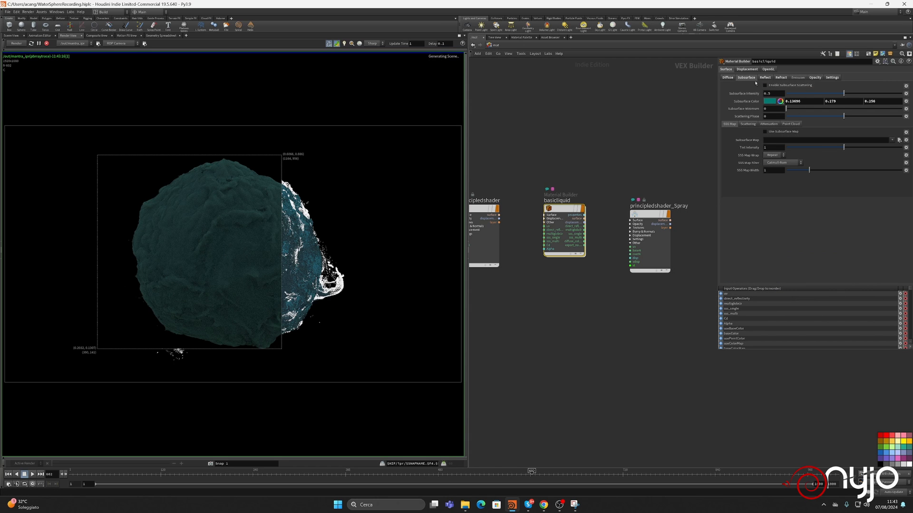
pyautogui.click(765, 78)
pyautogui.click(789, 94)
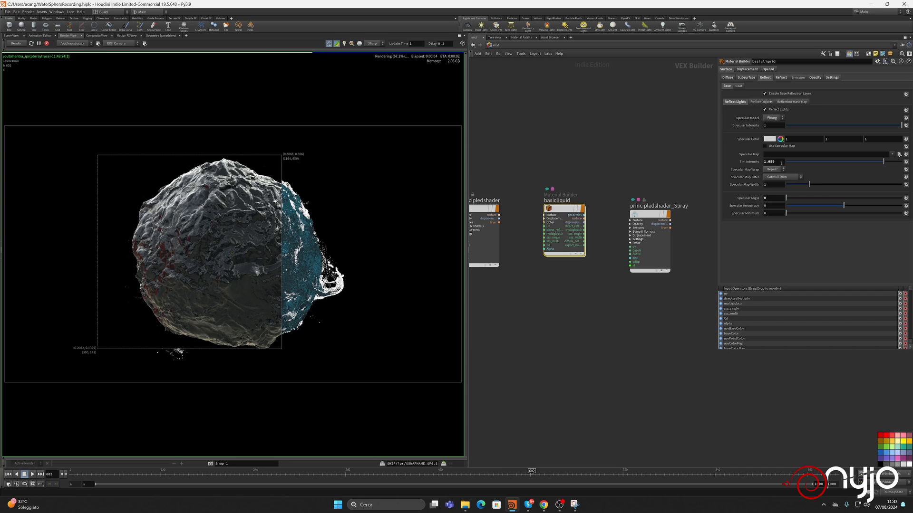
# - Set the tint intensity of the base layer's light reflections to 1.2, trying 1 first
pyautogui.moveTo(780, 162); pyautogui.dragTo(740, 155)
pyautogui.write('1')
pyautogui.press('Return')
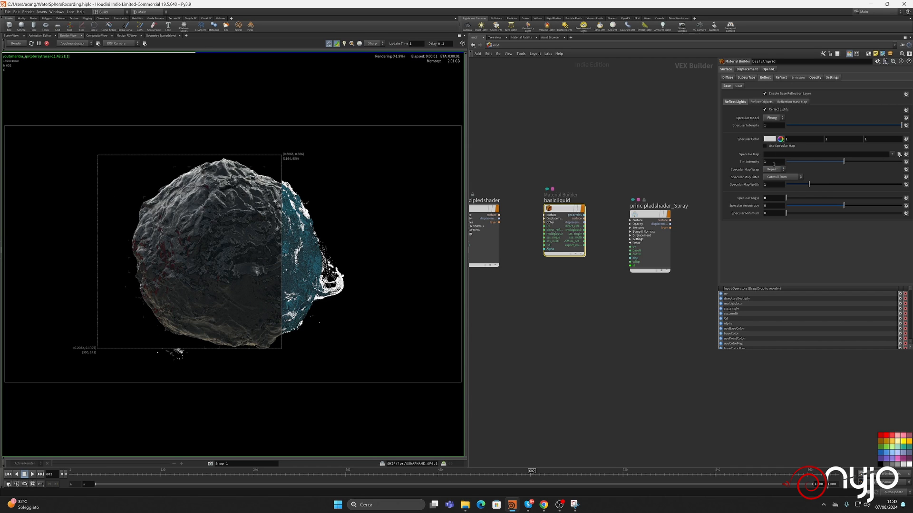
pyautogui.click(775, 162)
pyautogui.write('.2')
pyautogui.press('Return')
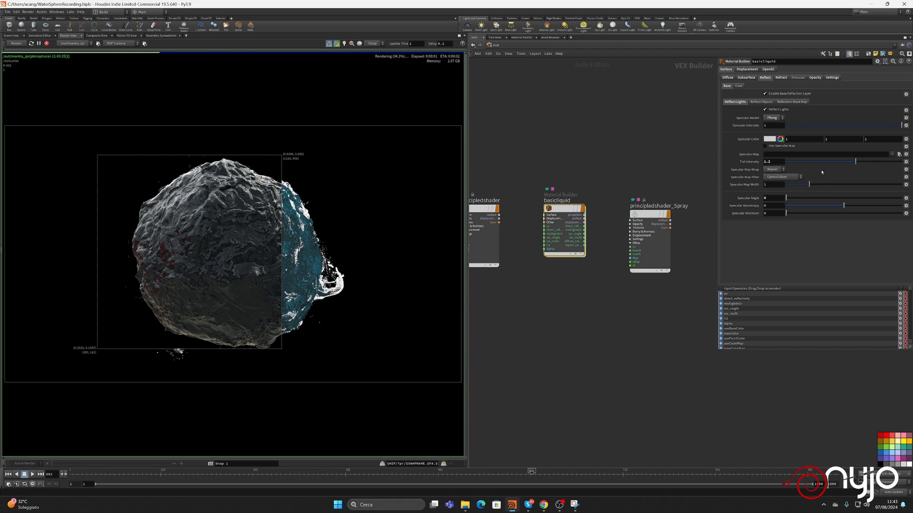
# - Set the specular model to Blinn and look through the object reflection and reflection mask settings
pyautogui.click(782, 118)
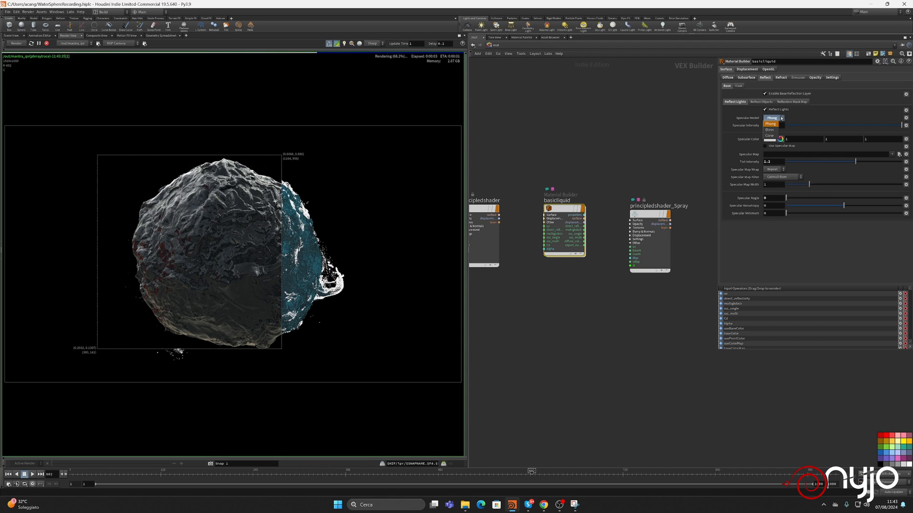
pyautogui.click(773, 130)
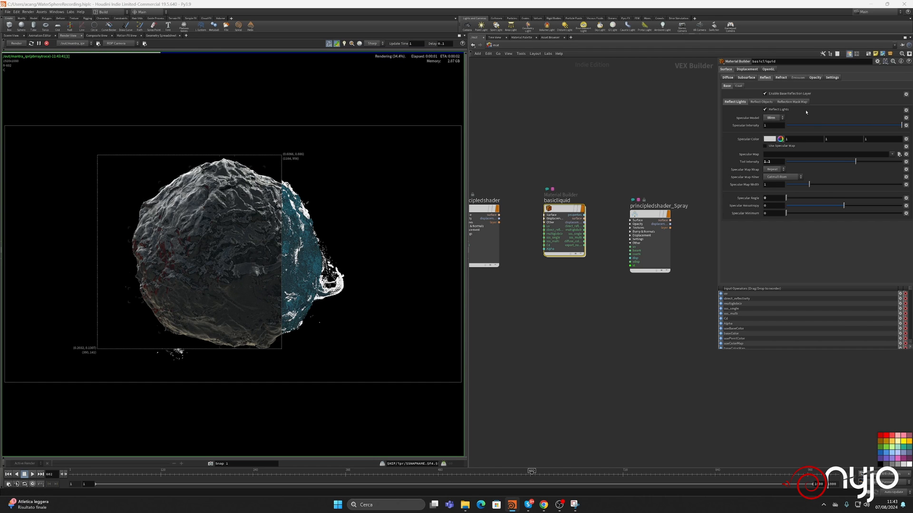
pyautogui.click(761, 102)
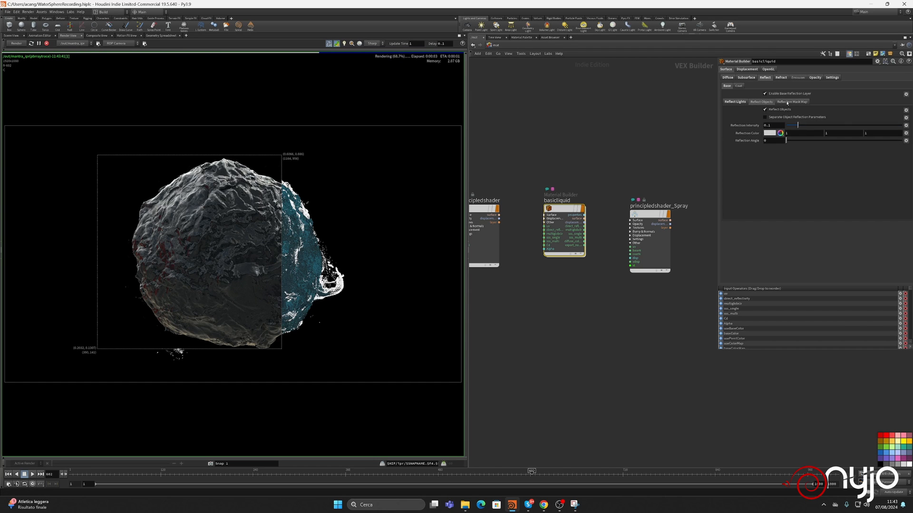
pyautogui.click(792, 102)
pyautogui.click(736, 102)
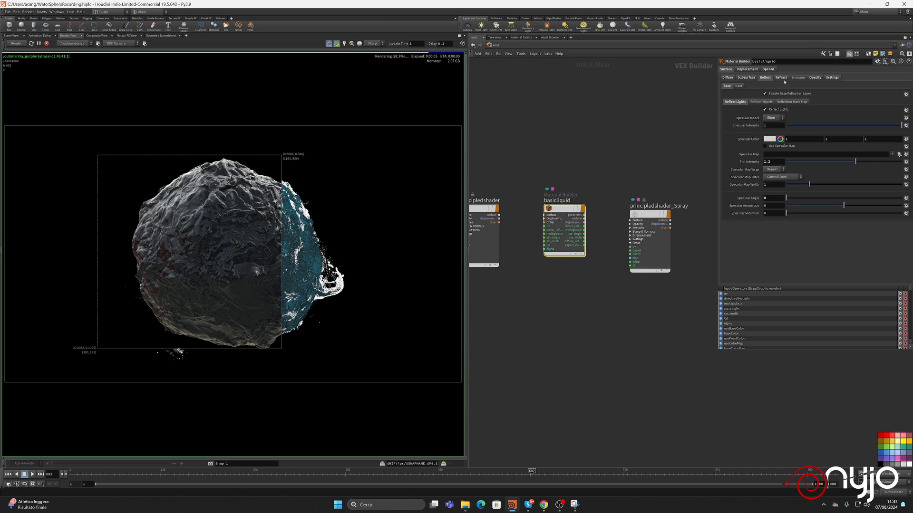
# - Enable refractions on basicliquid and shift the refraction color to a teal with about 0.594 green and 0.576 blue
pyautogui.click(782, 78)
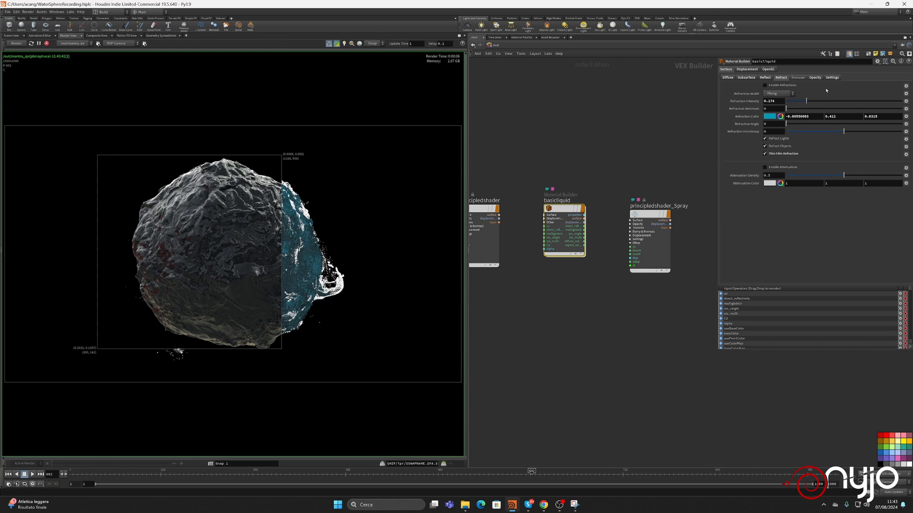
pyautogui.click(784, 85)
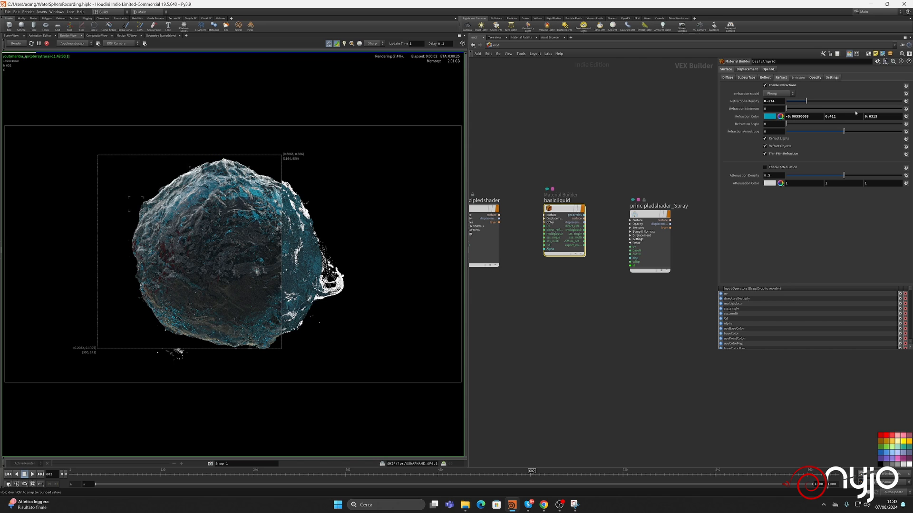
pyautogui.click(770, 116)
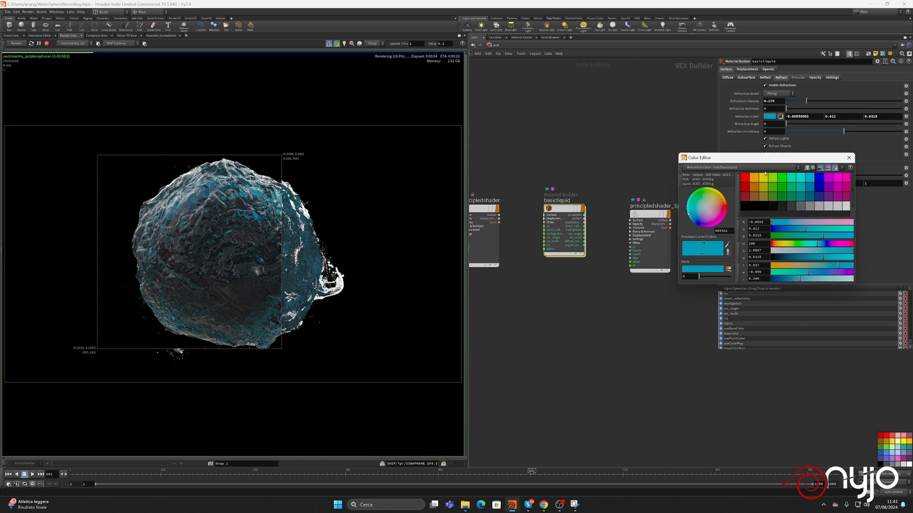
pyautogui.moveTo(805, 228); pyautogui.dragTo(810, 229)
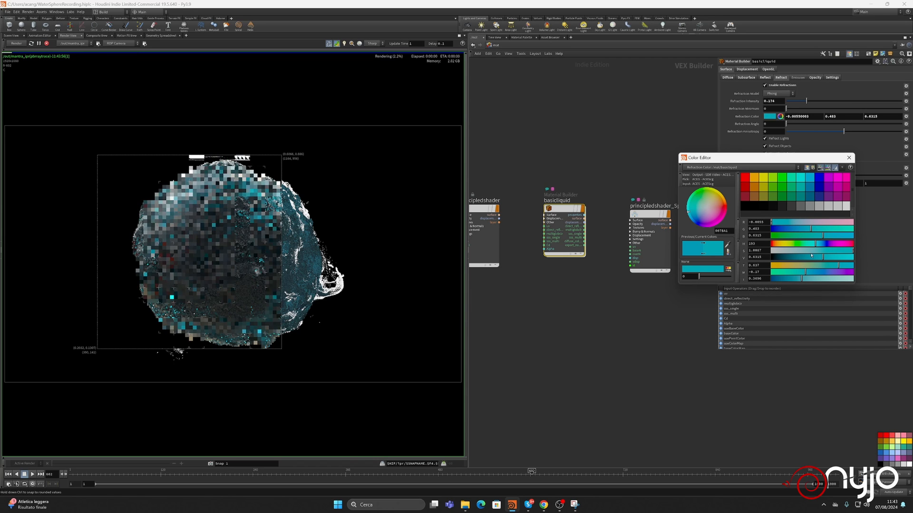
pyautogui.moveTo(803, 272); pyautogui.dragTo(802, 274)
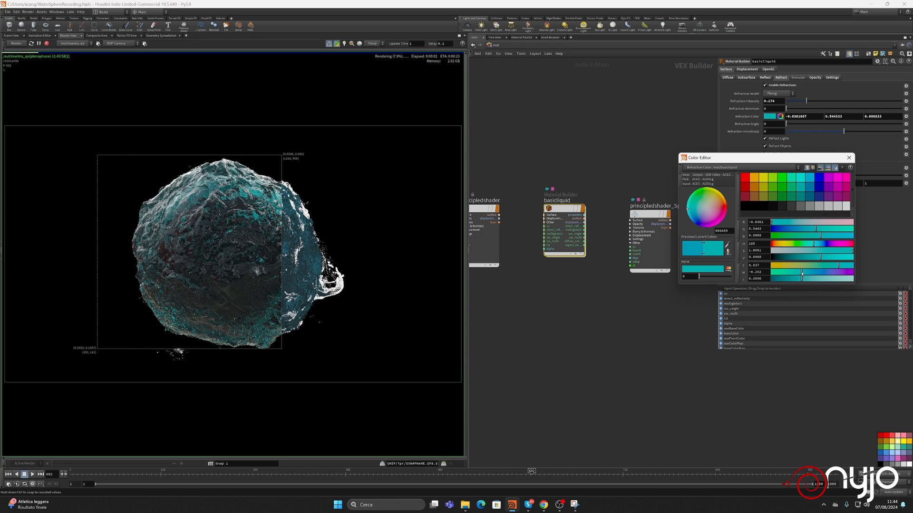
pyautogui.moveTo(801, 273); pyautogui.dragTo(798, 274)
pyautogui.click(848, 157)
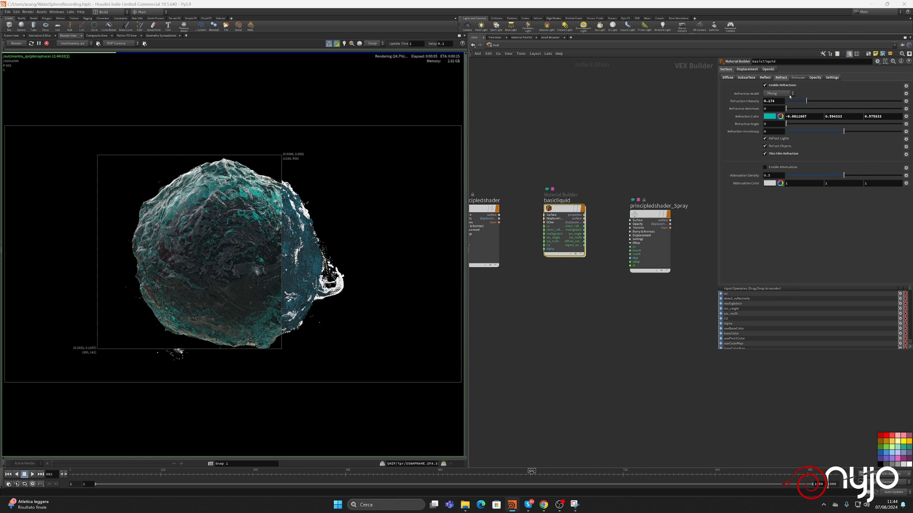
# - Keep the Phong refraction model and lower basicliquid's refraction intensity to about 0.105
pyautogui.click(790, 95)
pyautogui.click(787, 99)
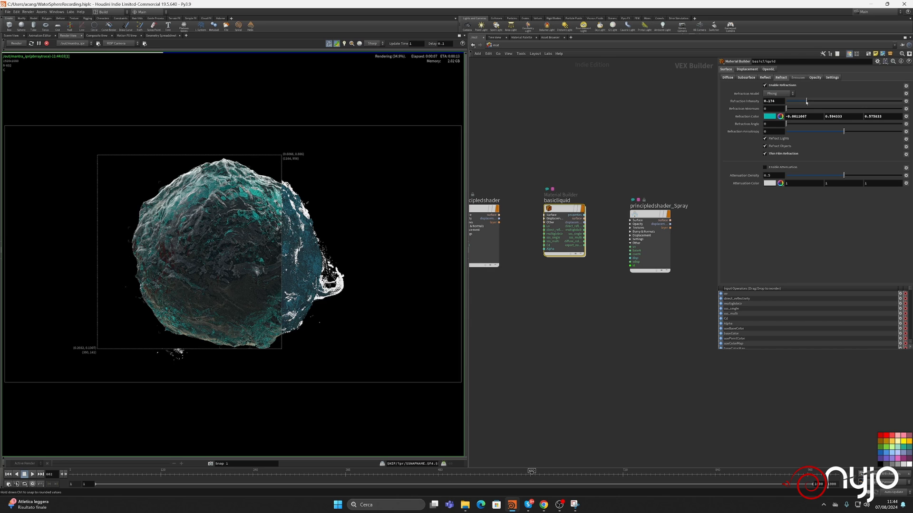
pyautogui.moveTo(798, 104)
pyautogui.mouseDown()
pyautogui.moveTo(901, 107)
pyautogui.moveTo(799, 109)
pyautogui.mouseUp()
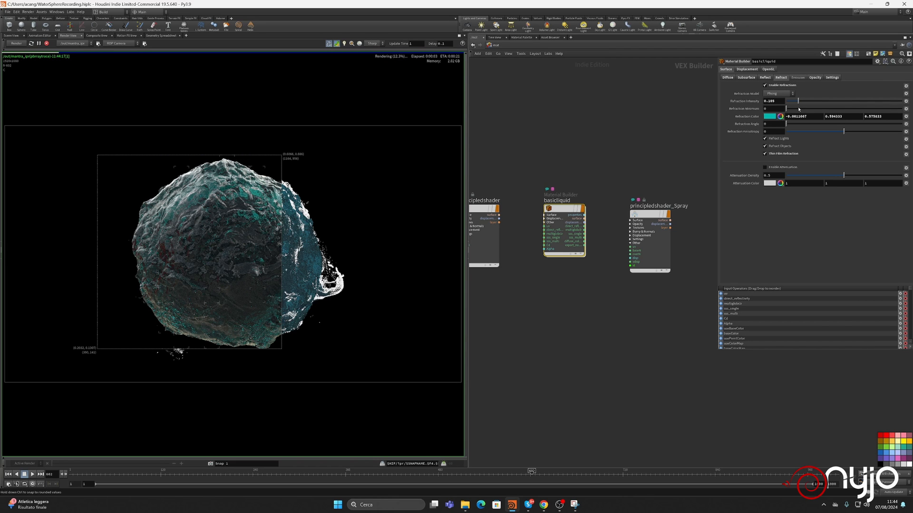
# - Lower basicliquid's refraction intensity to about 0.091 and enable subsurface scattering on the material
pyautogui.moveTo(798, 102); pyautogui.dragTo(796, 101)
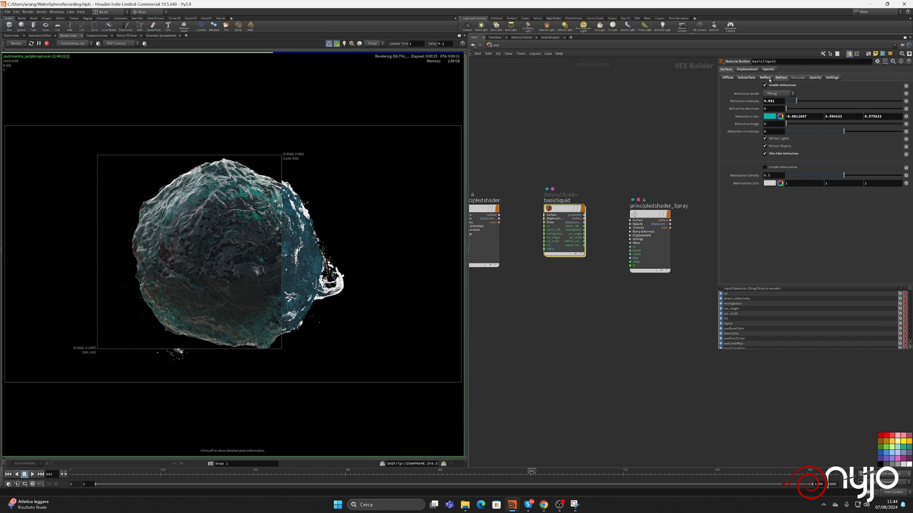
pyautogui.click(743, 78)
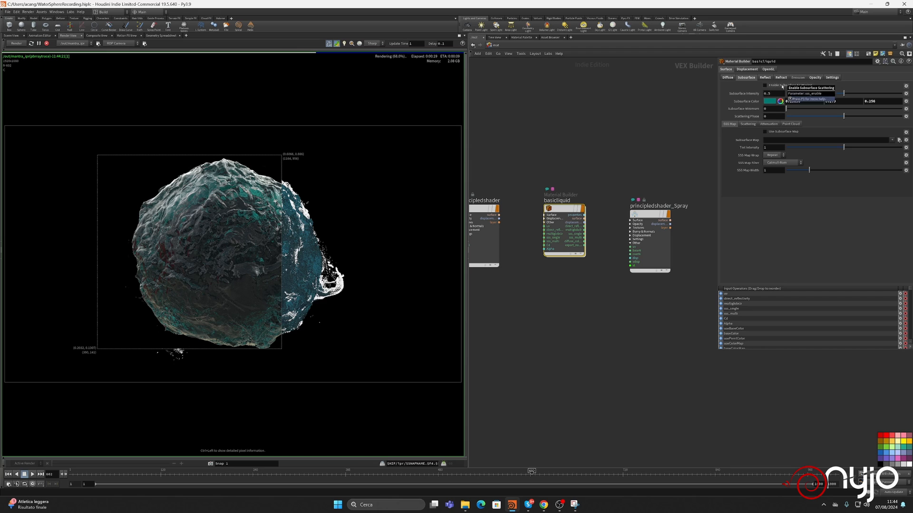
pyautogui.click(782, 86)
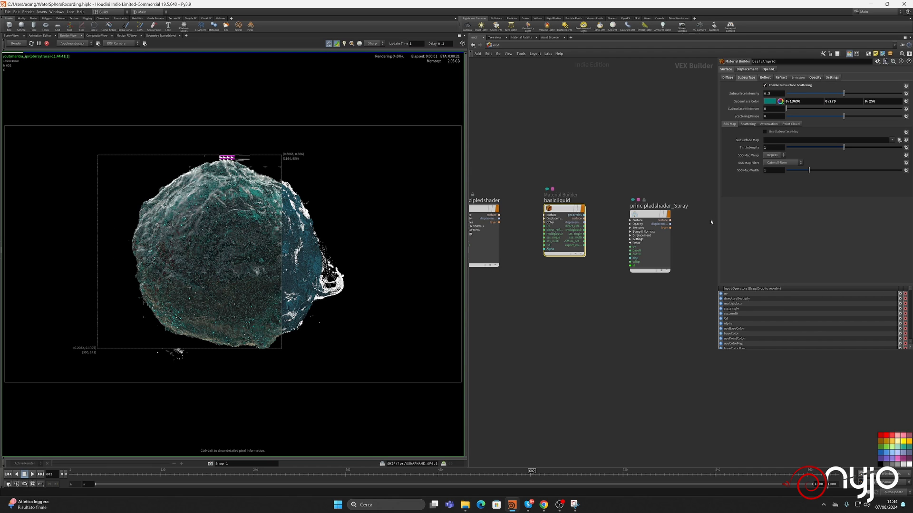
# - Shift basicliquid's subsurface color from teal to blue by raising its blue channel to 0.75
pyautogui.click(774, 102)
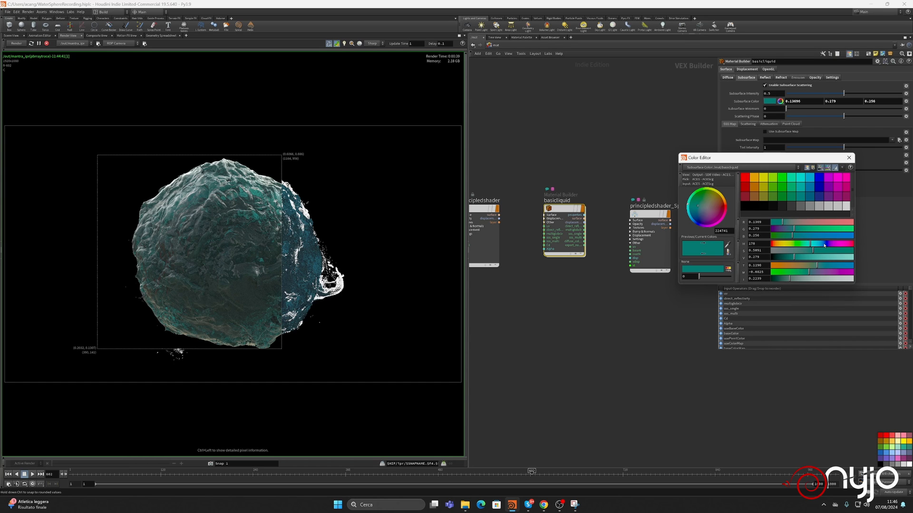
pyautogui.moveTo(820, 239); pyautogui.dragTo(820, 238)
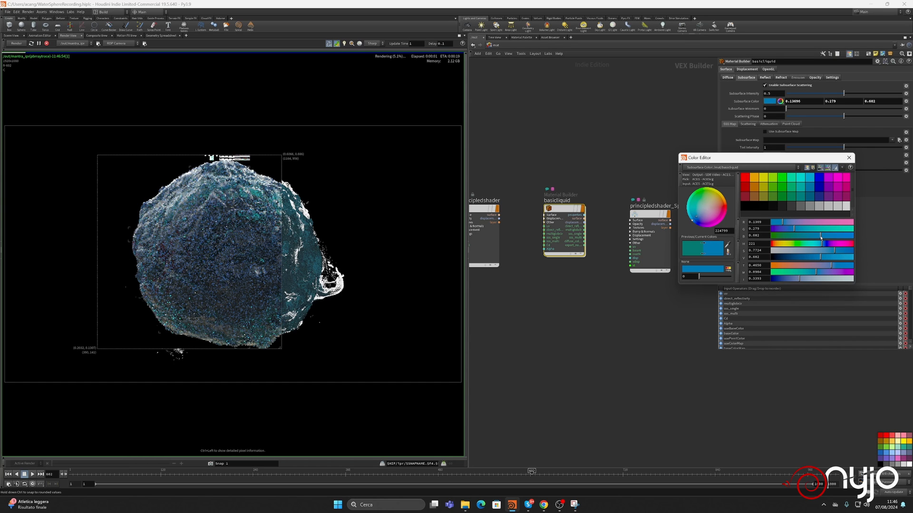
pyautogui.click(834, 239)
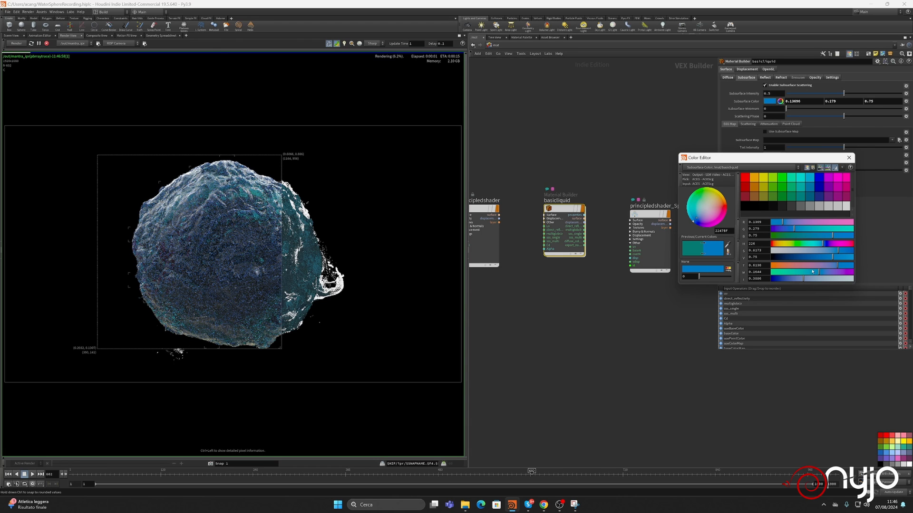
pyautogui.click(849, 157)
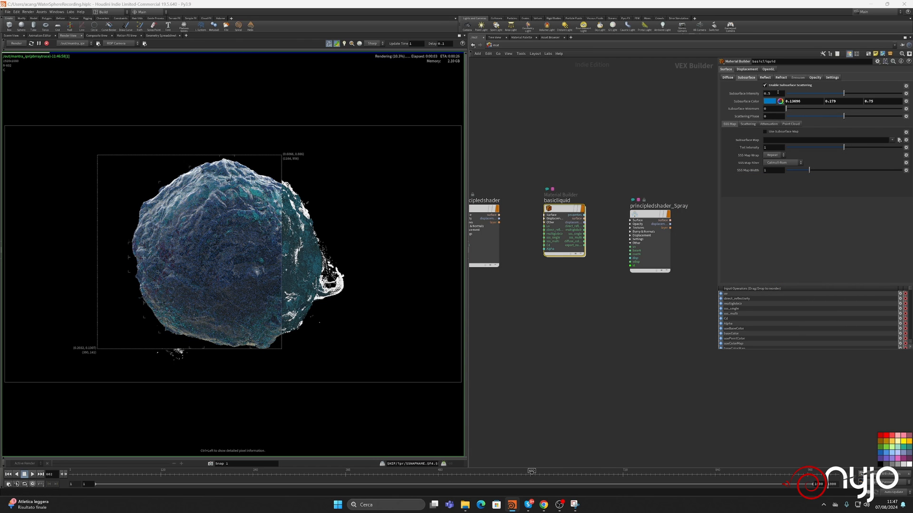
# - Lower the subsurface intensity to about 0.126, trying 0.062 first, and turn subsurface scattering off again
pyautogui.click(791, 95)
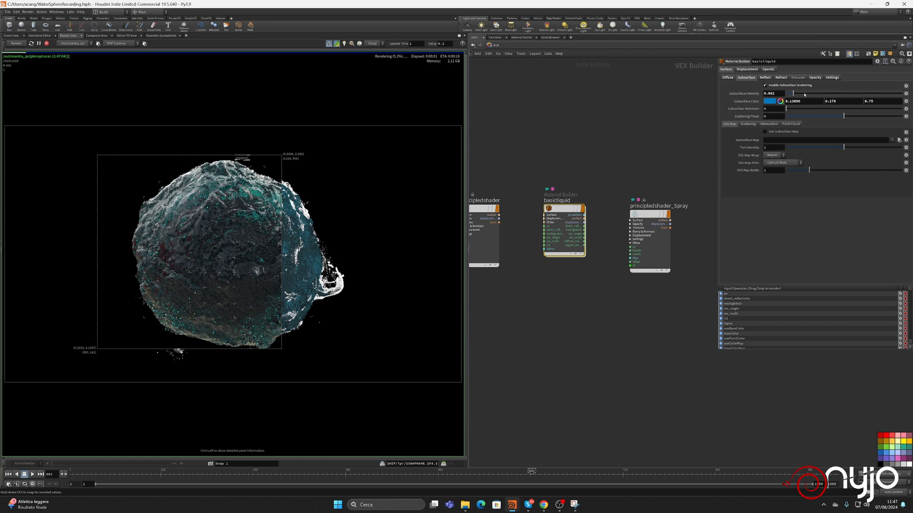
pyautogui.click(801, 93)
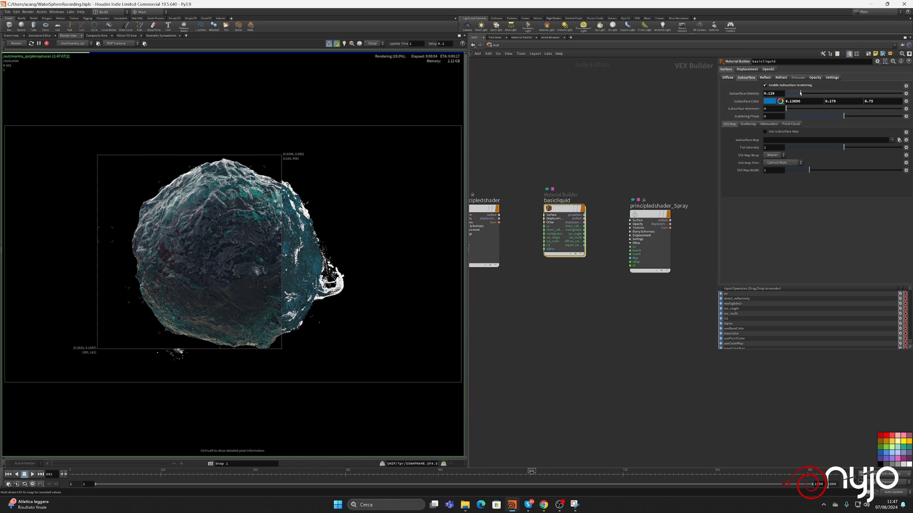
pyautogui.click(780, 85)
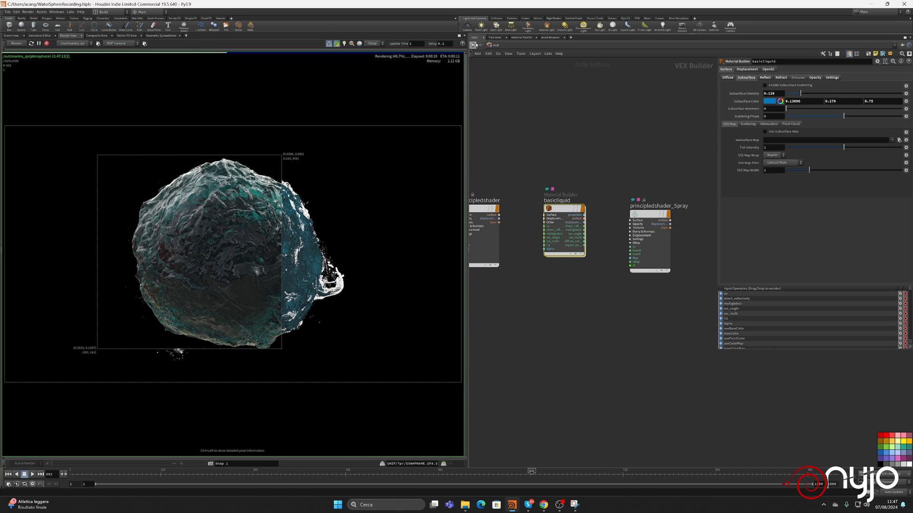
# - Return to the object network and turn on the display of the Spray object so it renders
pyautogui.click(488, 46)
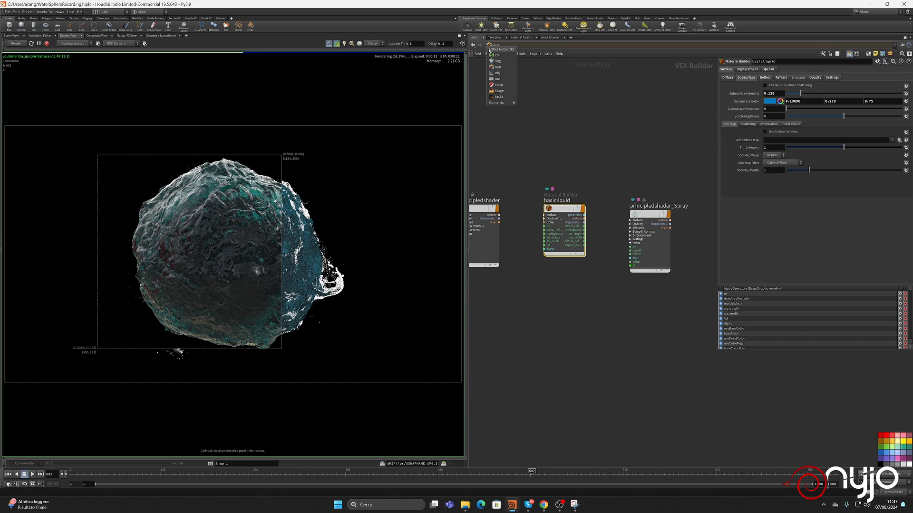
pyautogui.click(495, 74)
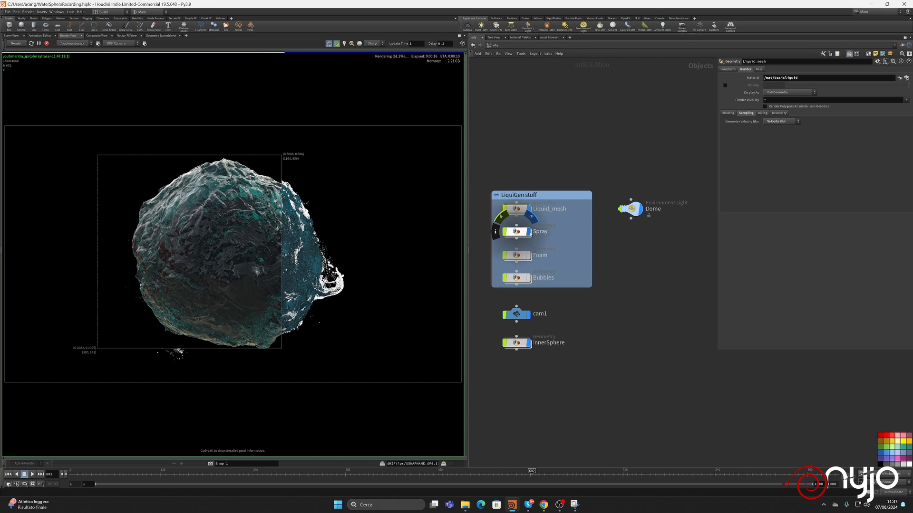
pyautogui.click(530, 233)
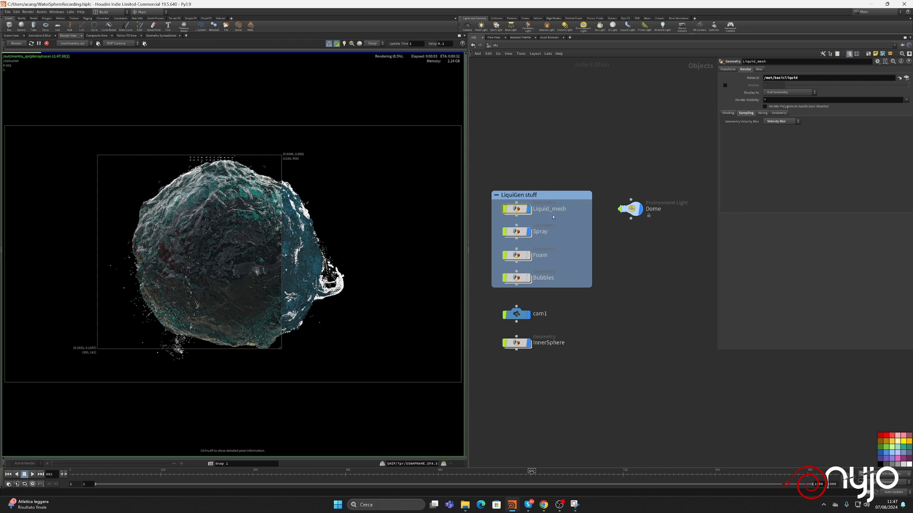
# - Set the reflectivity of Spray's assigned material, principledshader_Spray, to 0.2
pyautogui.click(518, 231)
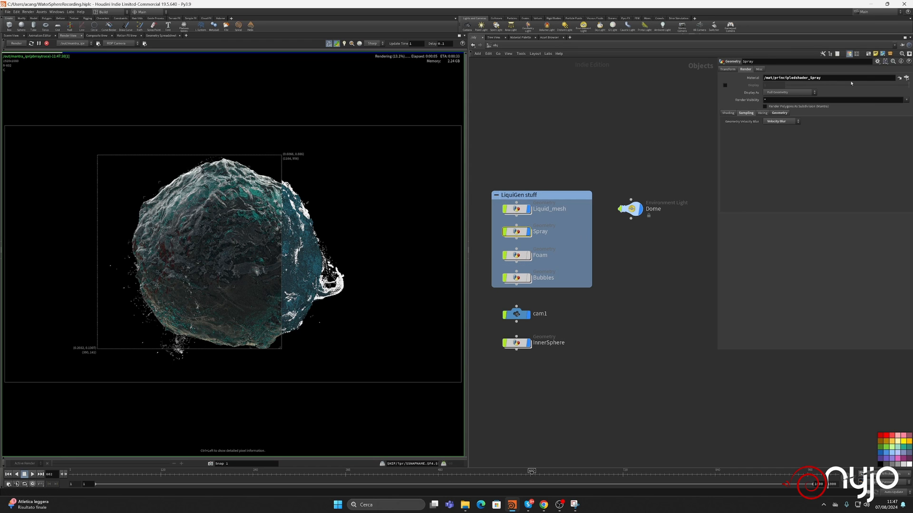
pyautogui.click(899, 78)
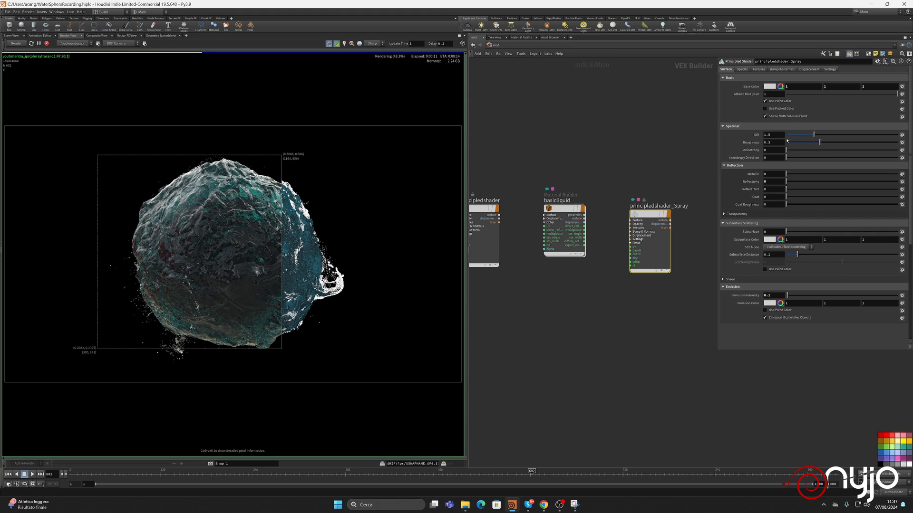
pyautogui.click(772, 181)
pyautogui.write('.')
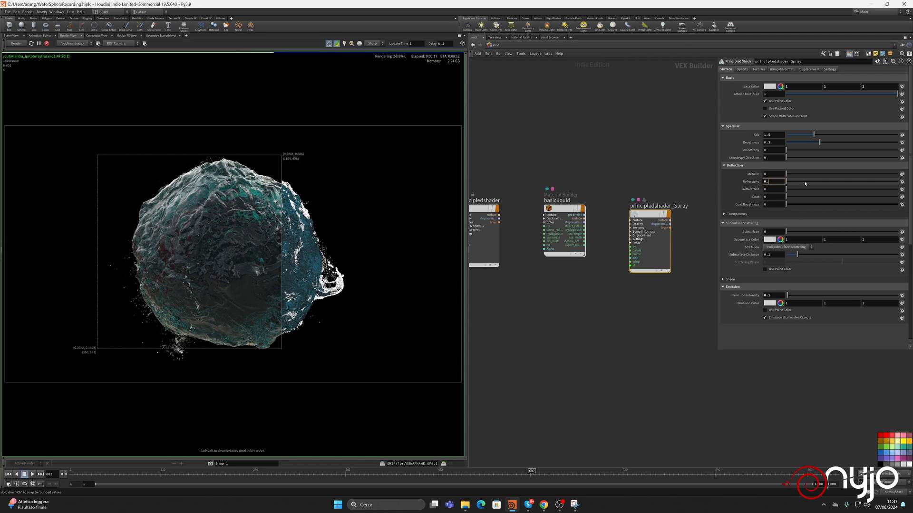
pyautogui.write('2')
pyautogui.press('Return')
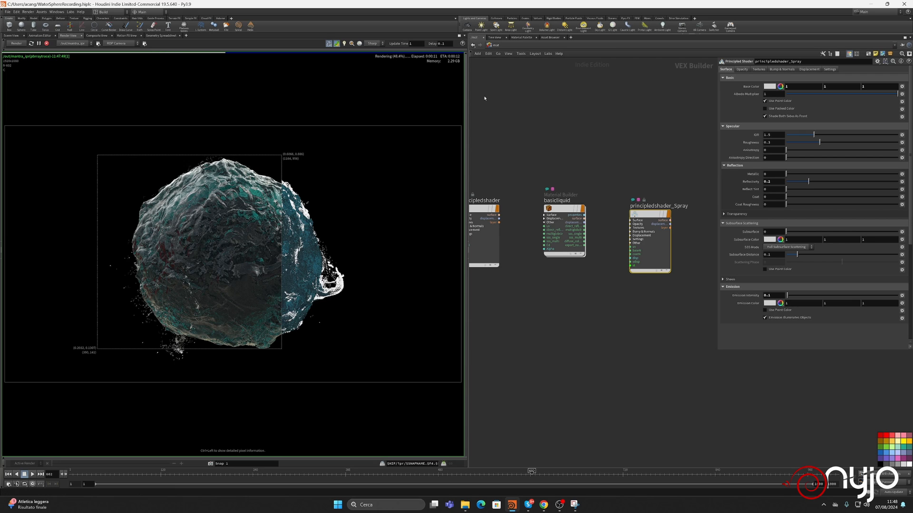
# - Go back to the object network, turn on the display of Foam and select it to show its render parameters
pyautogui.click(491, 46)
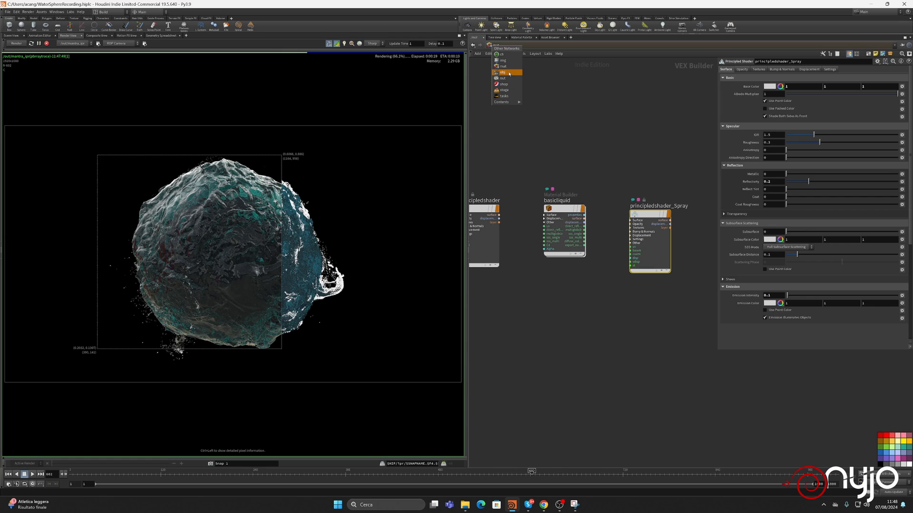
pyautogui.click(502, 72)
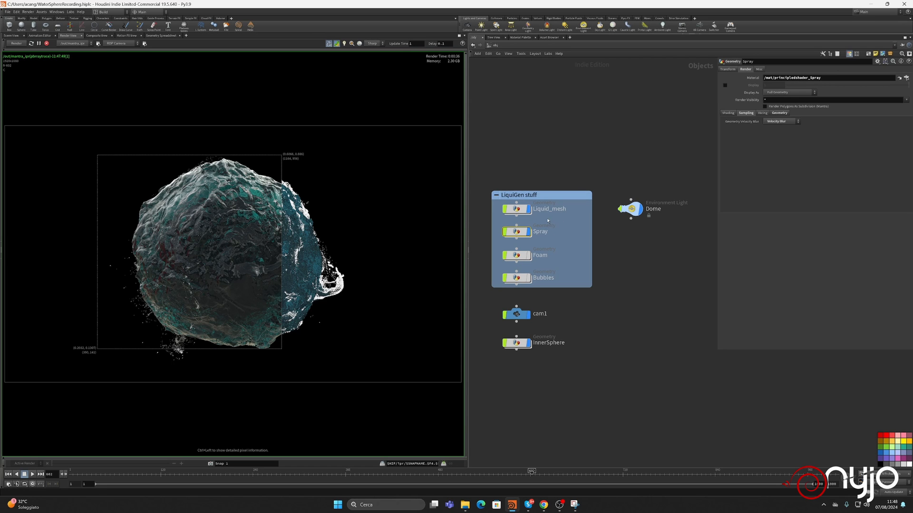
pyautogui.moveTo(511, 258)
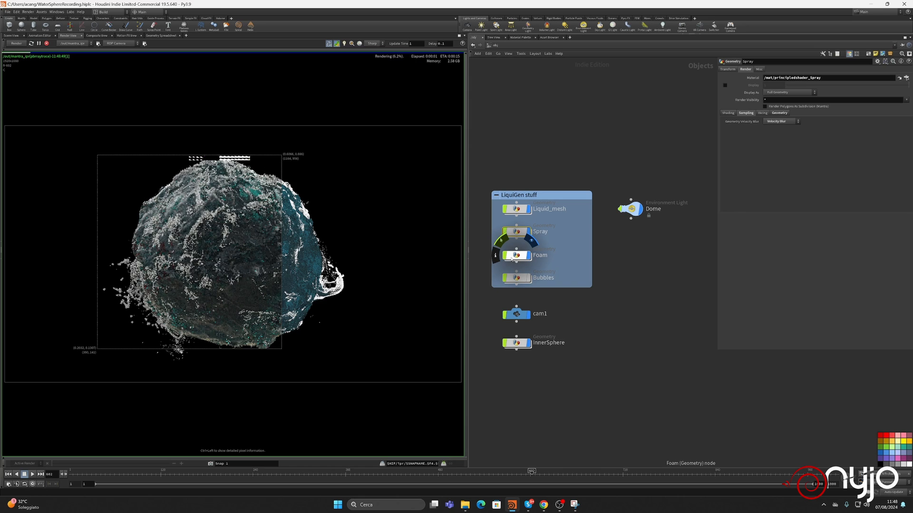
pyautogui.click(511, 258)
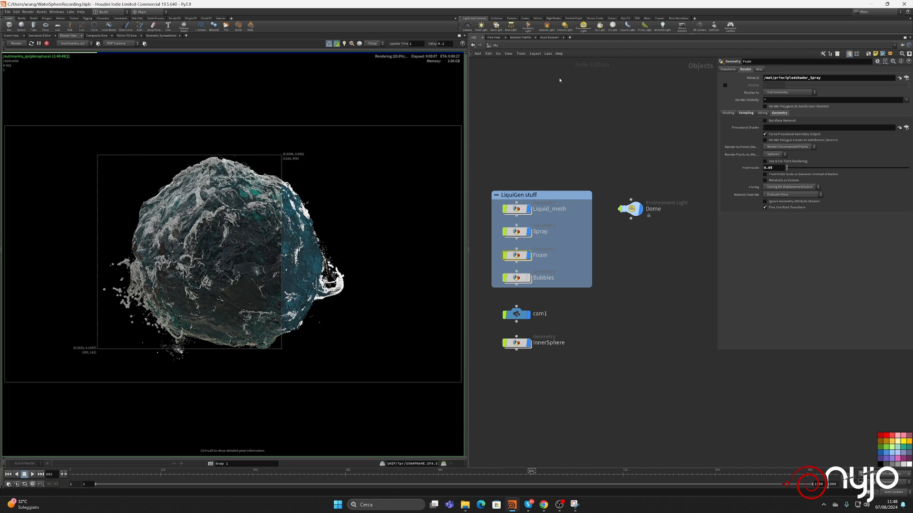
# - Set both reflection quality and refraction quality of mantra_ipr to 2 and look through its ray limits
pyautogui.click(495, 47)
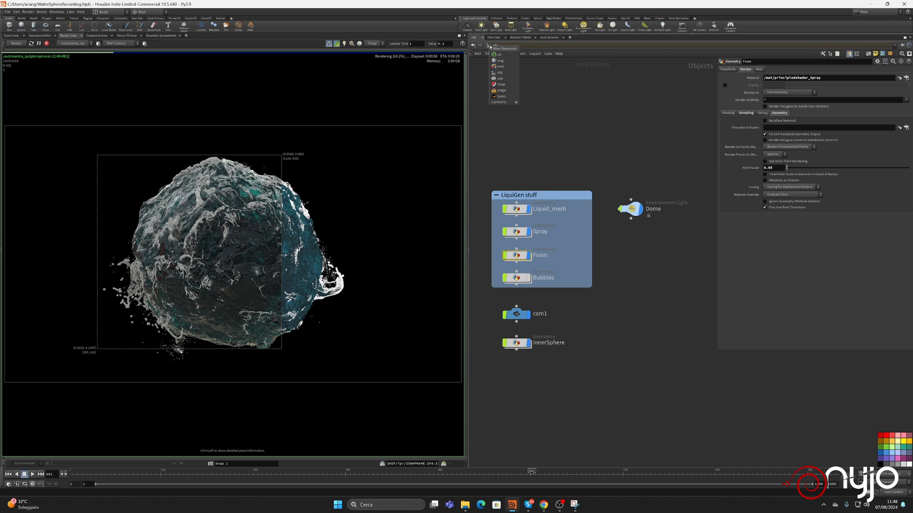
pyautogui.click(499, 78)
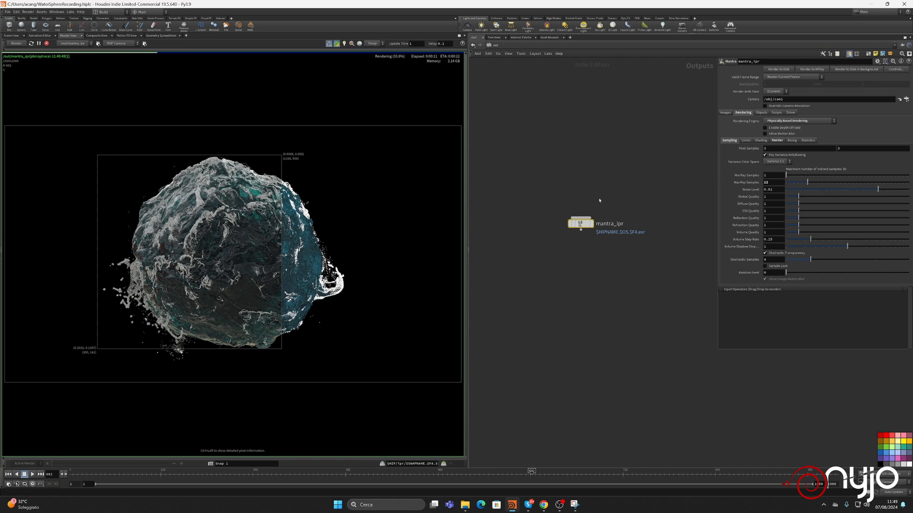
pyautogui.click(771, 220)
pyautogui.write('2')
pyautogui.press('Tab')
pyautogui.write('2')
pyautogui.press('Return')
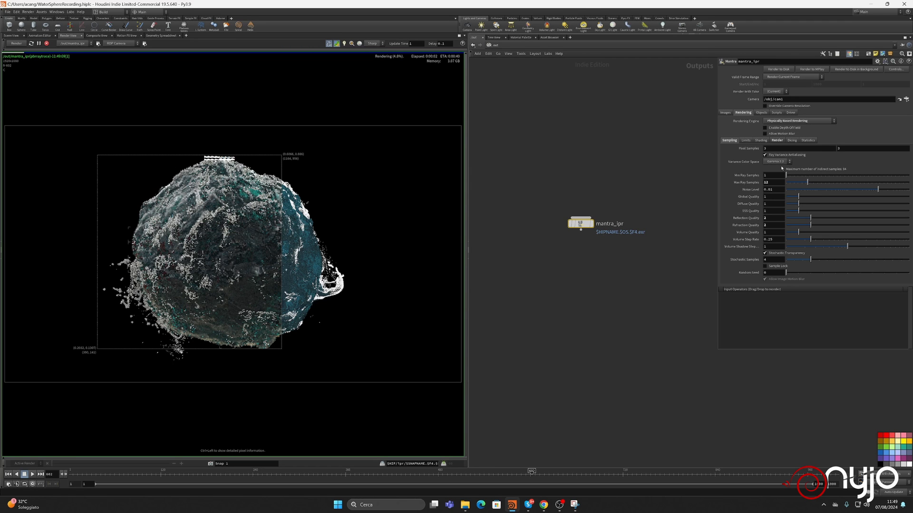
pyautogui.click(746, 141)
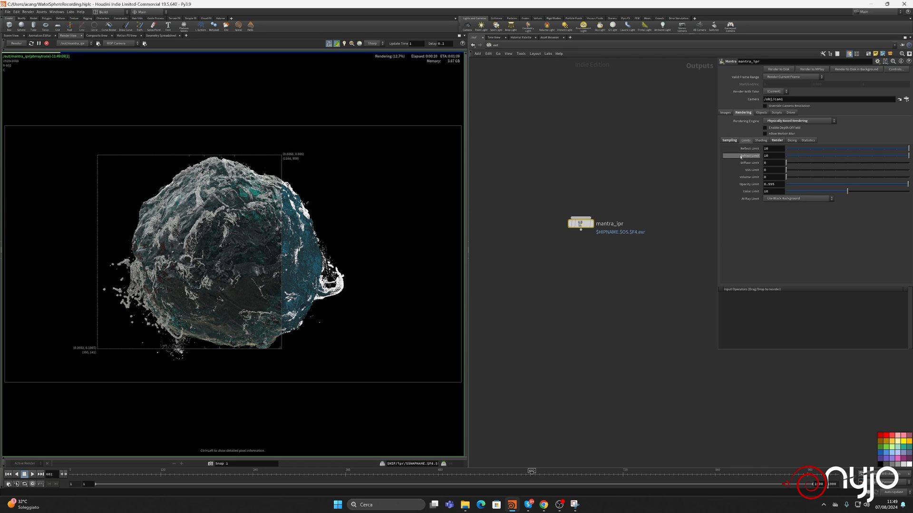
pyautogui.click(727, 141)
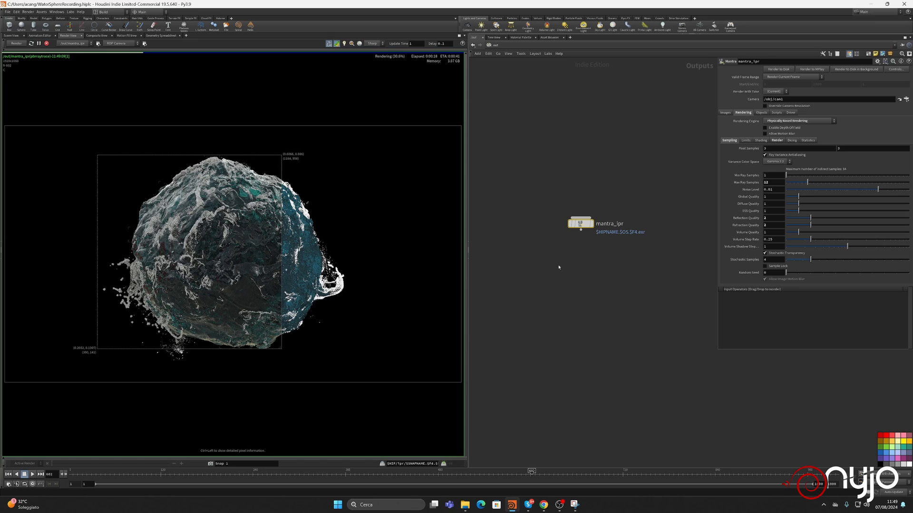
# - Return to the object network and switch from the preview render to the 3D scene view
pyautogui.click(489, 45)
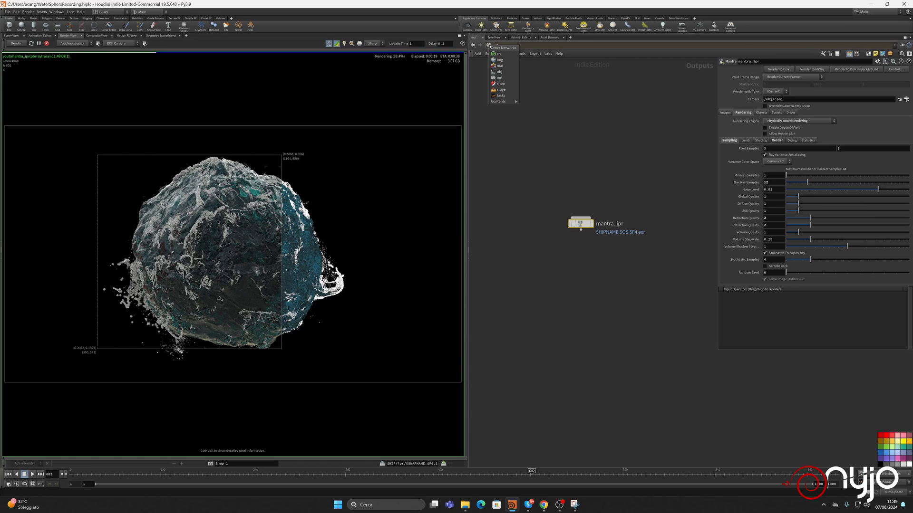
pyautogui.click(499, 73)
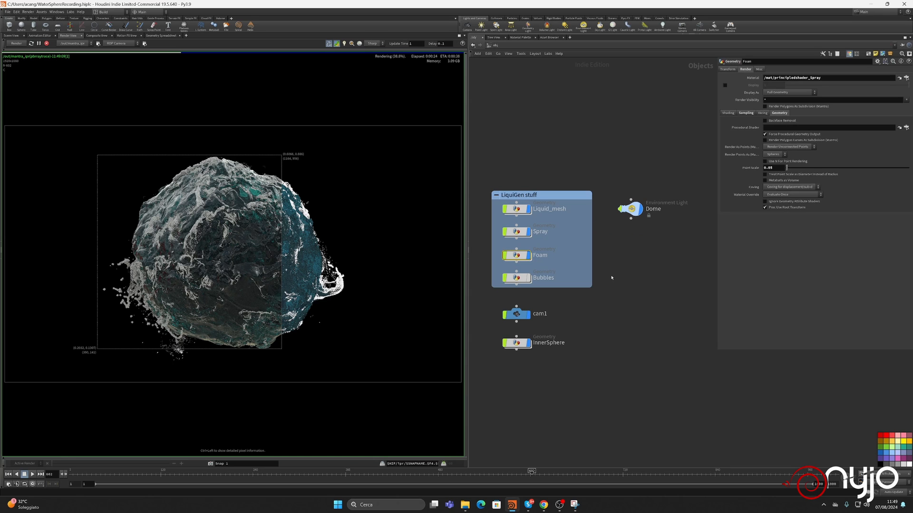
pyautogui.click(45, 44)
pyautogui.click(12, 36)
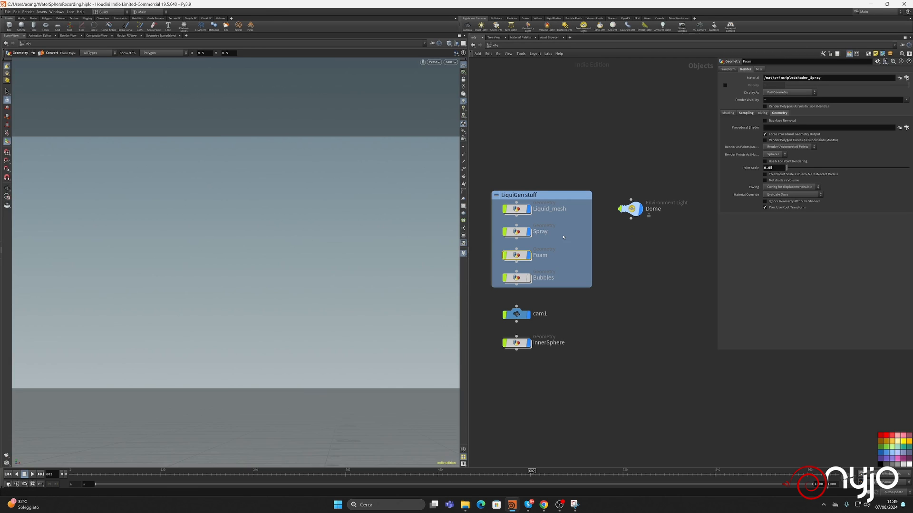
# - Add an area light below the Dome light in the object network and name it Lgt_Key_Top
pyautogui.press('Tab')
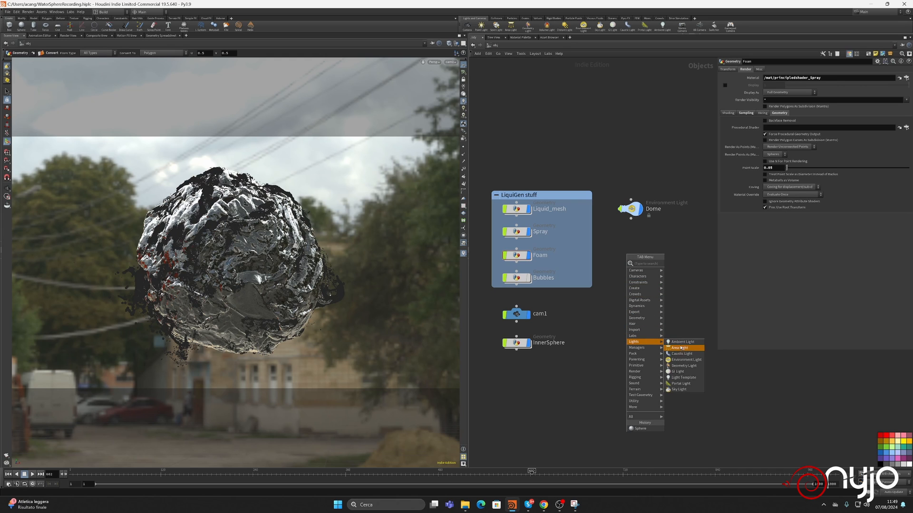
pyautogui.click(680, 348)
pyautogui.click(642, 243)
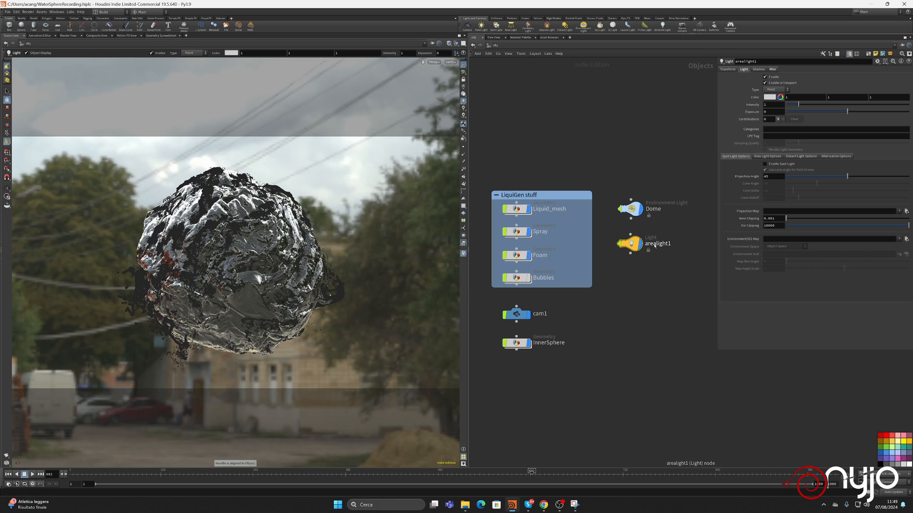
pyautogui.write('L')
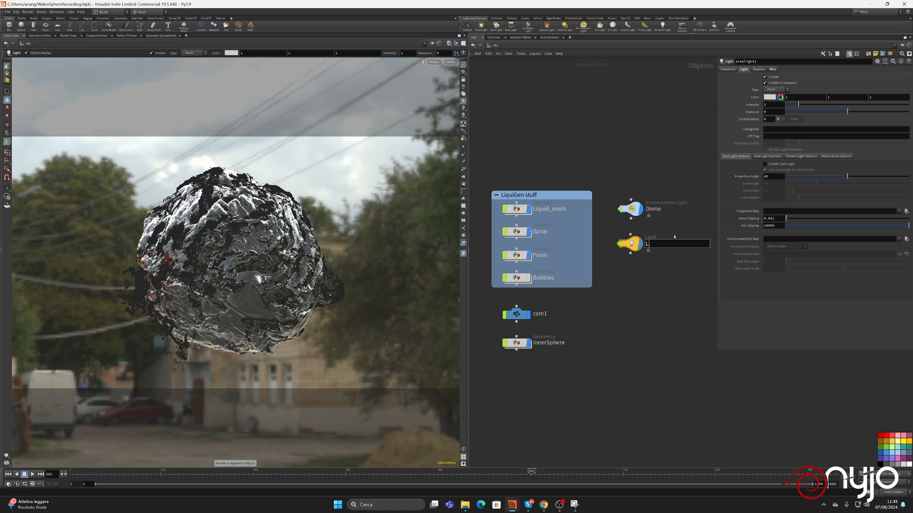
pyautogui.write('gt_Key_Top')
pyautogui.press('Return')
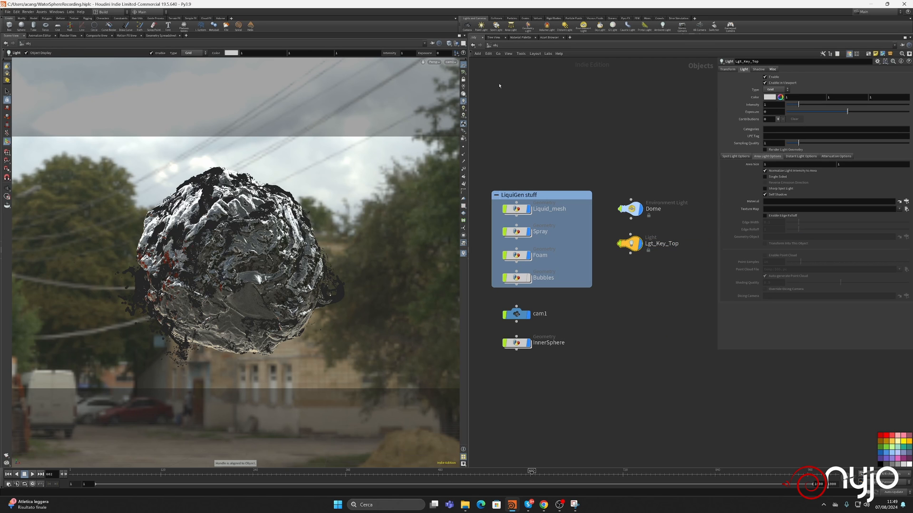
# - Raise Lgt_Key_Top above the liquid ball and set its X rotation to -90 so it faces downward
pyautogui.keyDown('alt'); pyautogui.moveTo(357, 228); pyautogui.dragTo(277, 266); pyautogui.keyUp('alt')
pyautogui.scroll(-7, 278, 266)
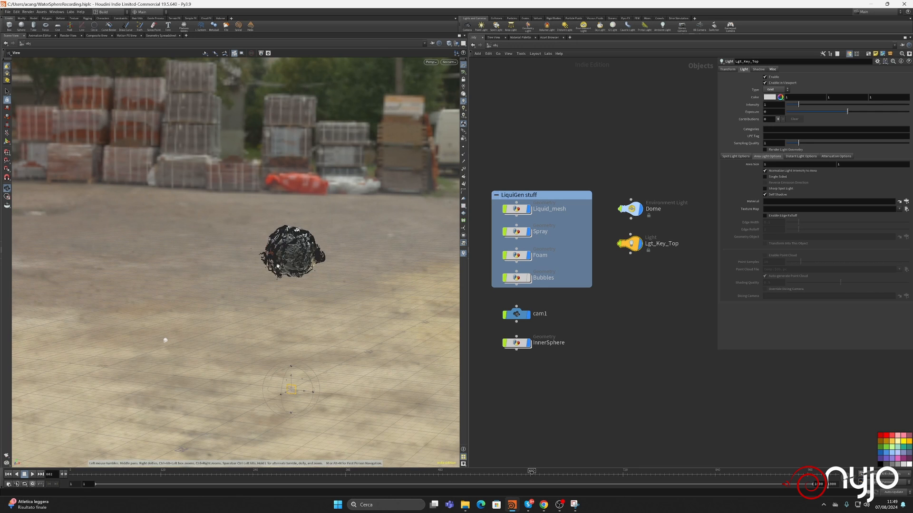
pyautogui.press('Return')
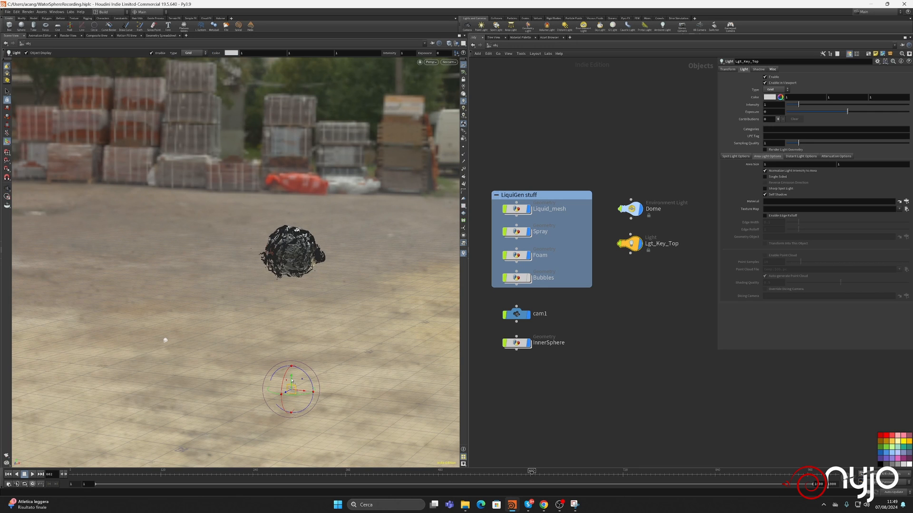
pyautogui.moveTo(292, 380); pyautogui.dragTo(309, 121)
pyautogui.click(724, 69)
pyautogui.doubleClick(782, 90)
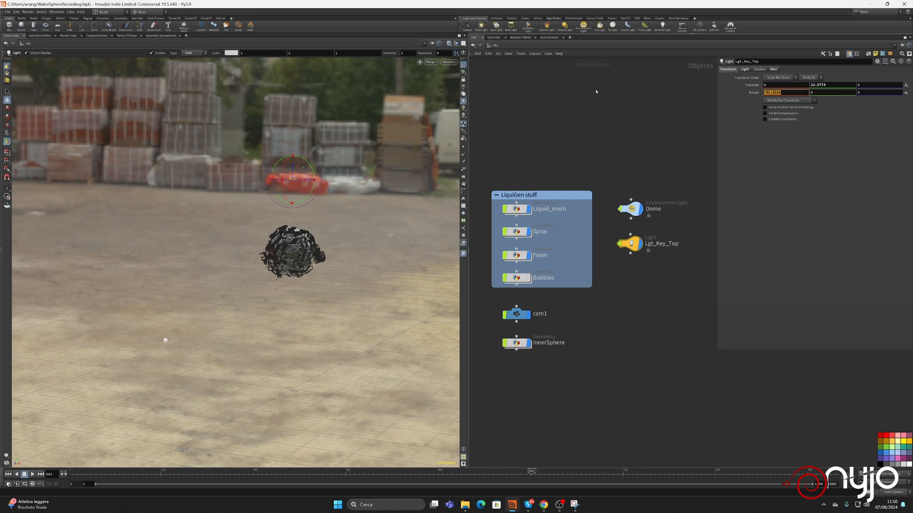
pyautogui.write('-90')
pyautogui.press('Return')
# - Set the first area size value of Lgt_Key_Top to 20, trying 10 first
pyautogui.click(744, 69)
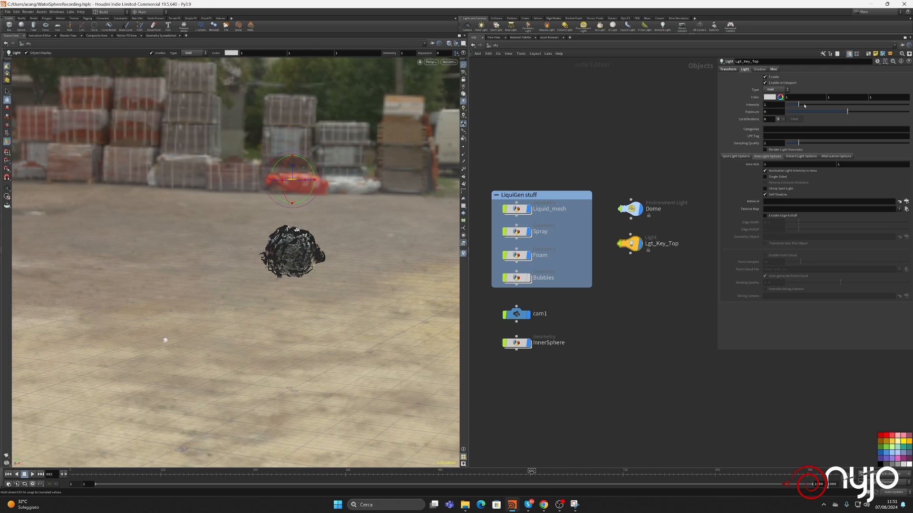
pyautogui.click(774, 164)
pyautogui.press('Return')
pyautogui.click(774, 164)
pyautogui.write('10')
pyautogui.press('Return')
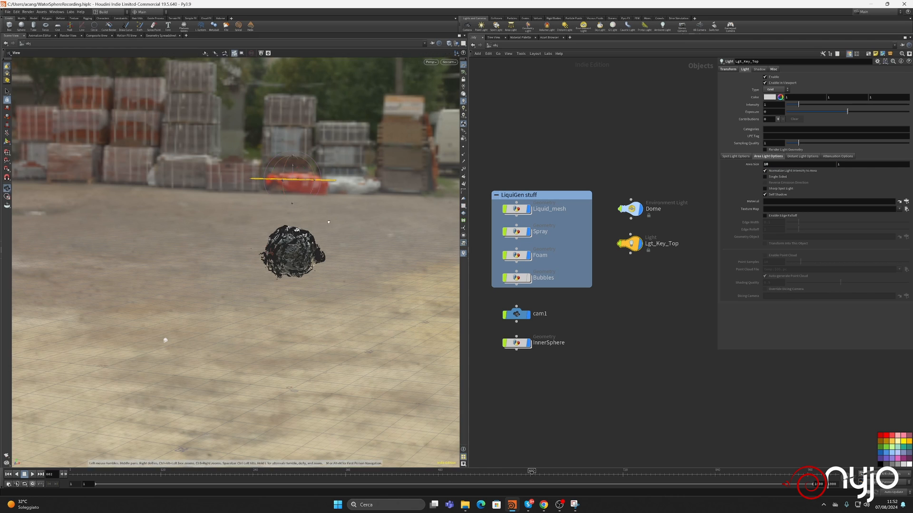
pyautogui.keyDown('alt'); pyautogui.moveTo(164, 340); pyautogui.dragTo(228, 380); pyautogui.keyUp('alt')
pyautogui.click(798, 165)
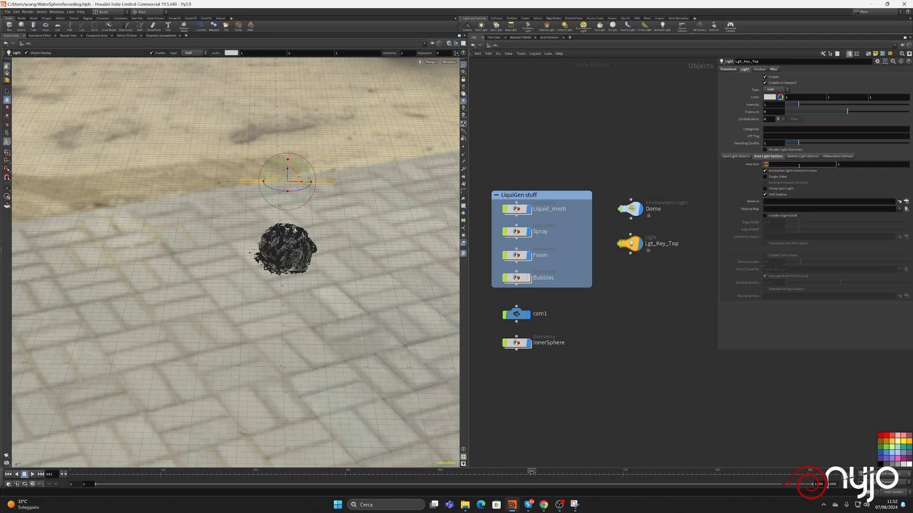
pyautogui.write('20')
pyautogui.press('Return')
# - Set the second area size value of Lgt_Key_Top to 10, trying 5 first
pyautogui.click(851, 164)
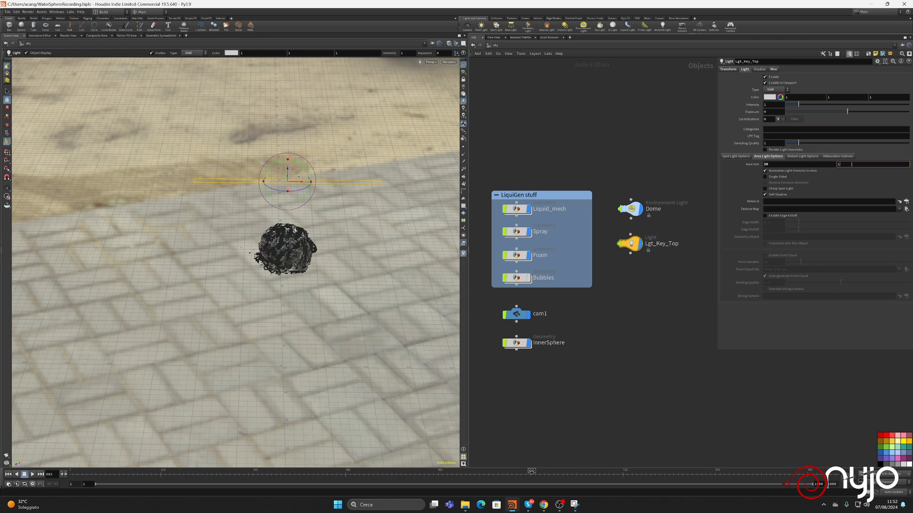
pyautogui.write('5')
pyautogui.press('Return')
pyautogui.click(850, 164)
pyautogui.write('10')
pyautogui.press('Return')
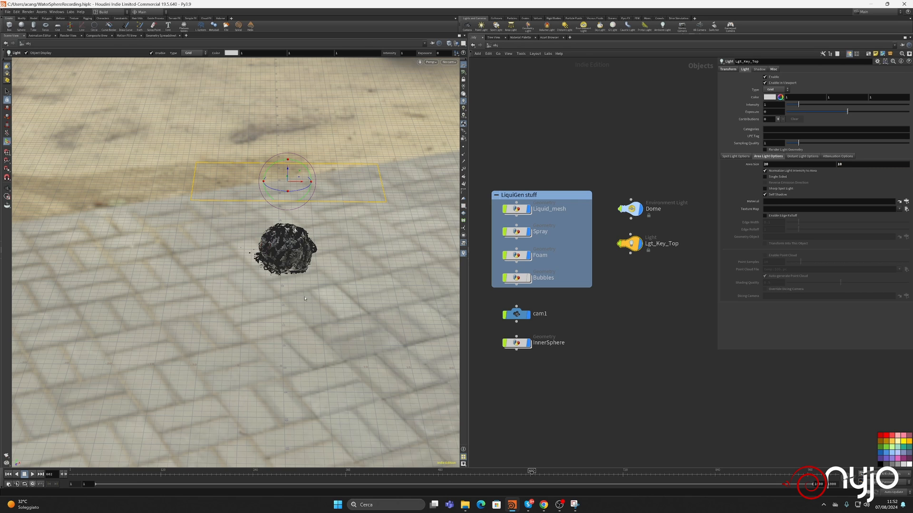
# - Return the 3D view to the camera framing and start a new preview render with the key light
pyautogui.keyDown('alt'); pyautogui.moveTo(305, 299); pyautogui.dragTo(183, 92); pyautogui.keyUp('alt')
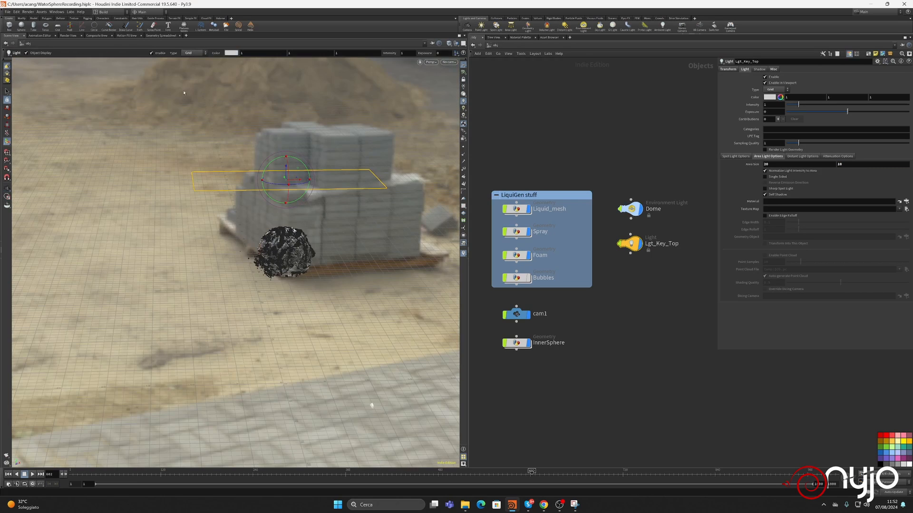
pyautogui.click(449, 62)
pyautogui.click(447, 89)
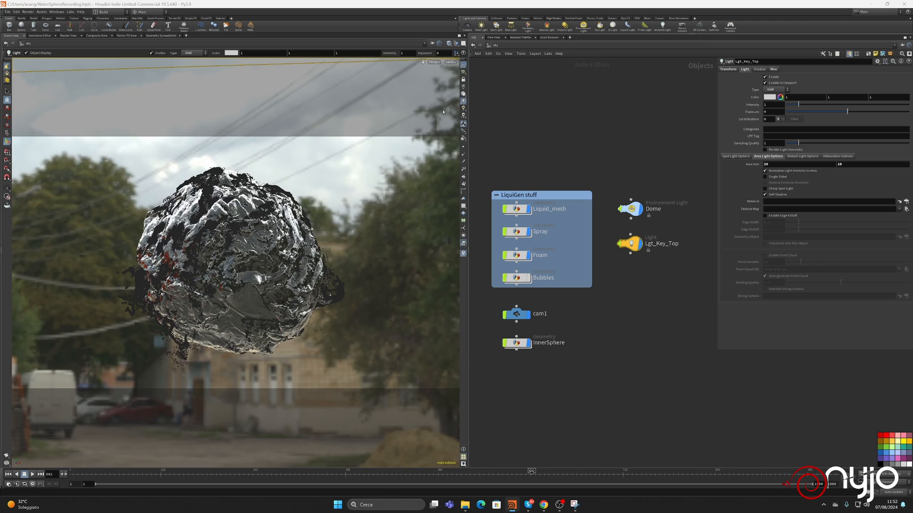
pyautogui.click(71, 35)
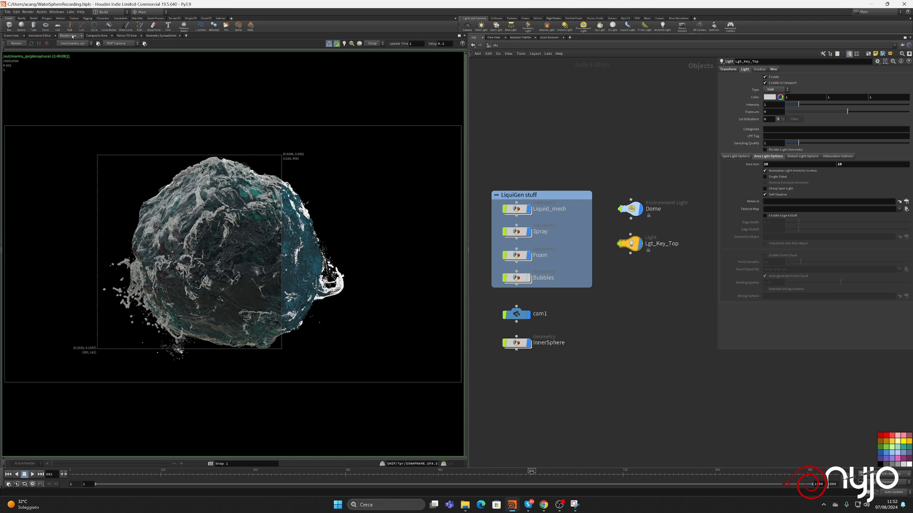
pyautogui.click(17, 43)
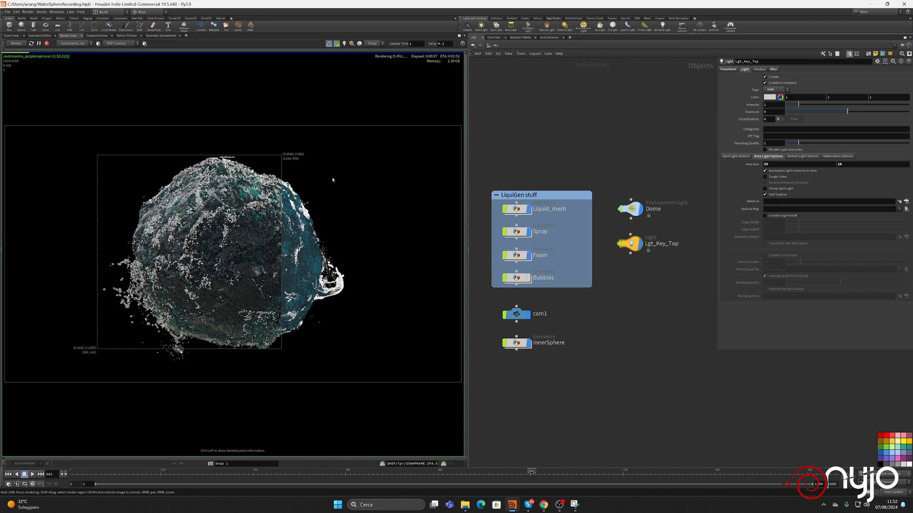
# - Try exposures of 1 and 5 on Lgt_Key_Top in the live render
pyautogui.click(771, 111)
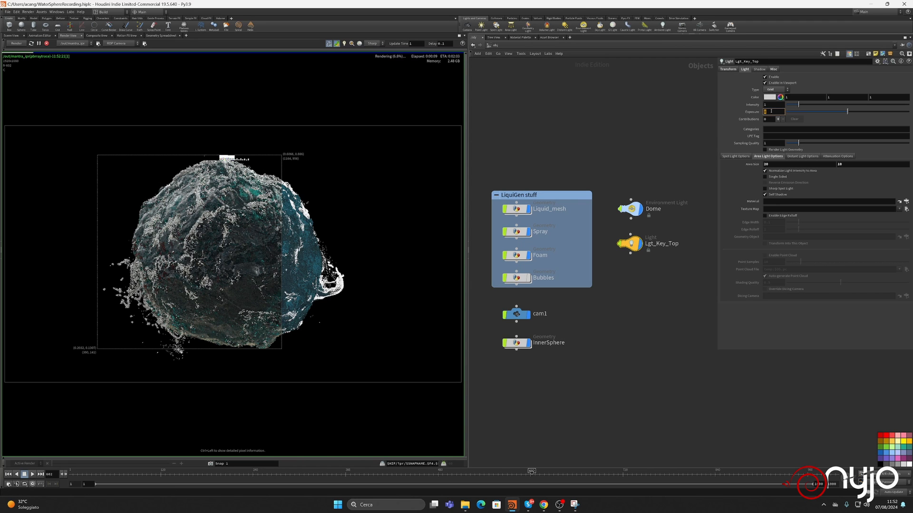
pyautogui.write('1')
pyautogui.press('Return')
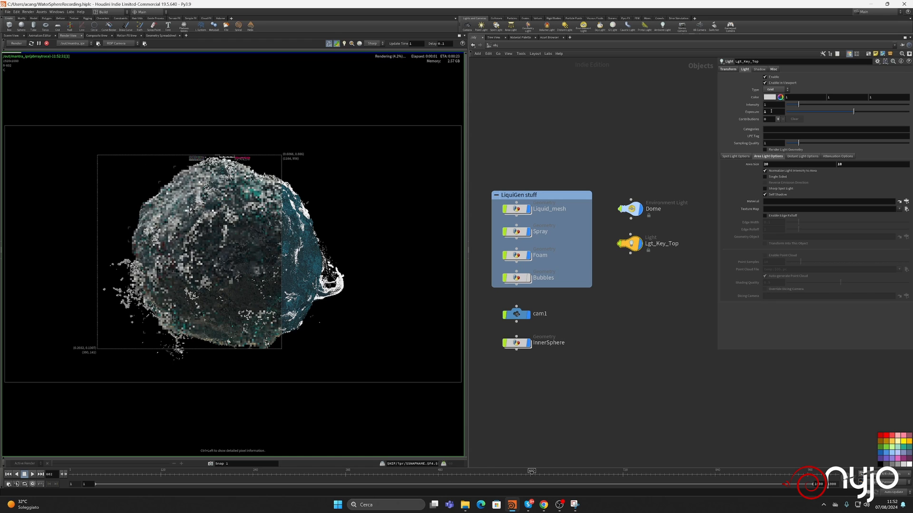
pyautogui.click(771, 111)
pyautogui.write('5')
pyautogui.press('Return')
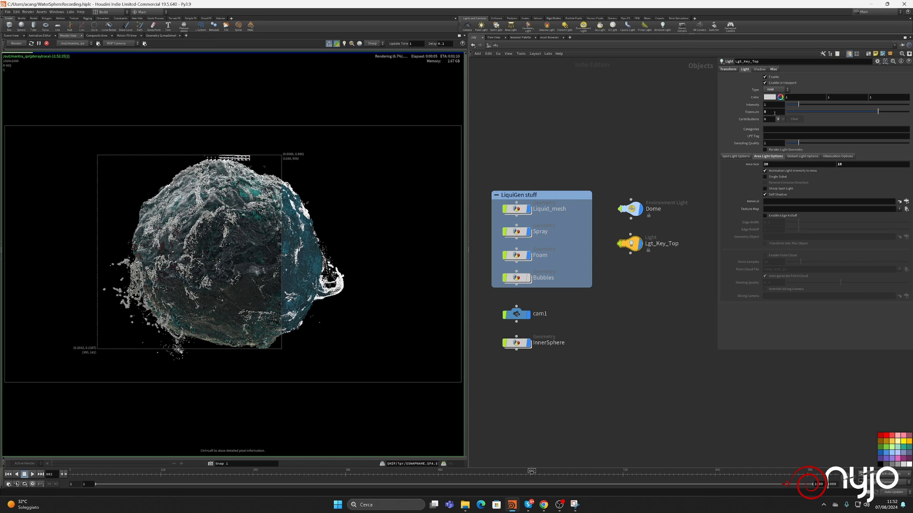
# - Try much stronger exposures of 50 and 10 on Lgt_Key_Top in the live render
pyautogui.write('0')
pyautogui.press('Return')
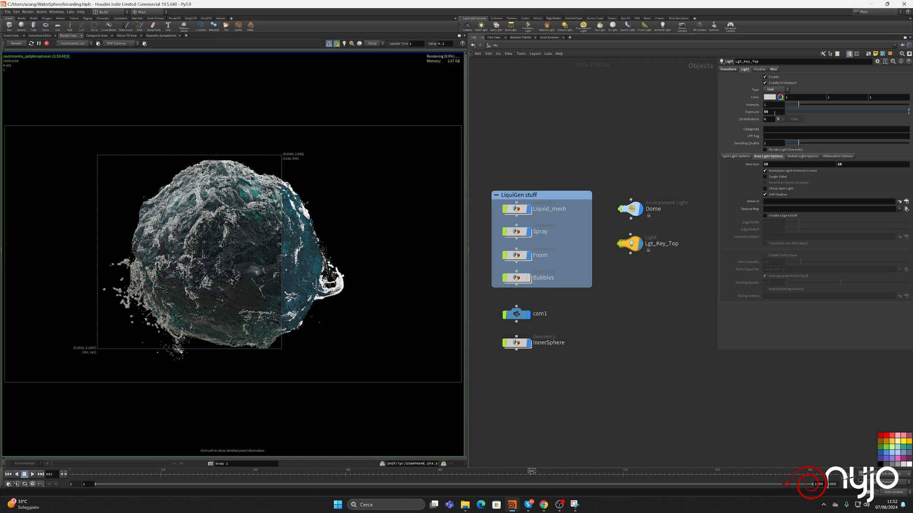
pyautogui.doubleClick(774, 112)
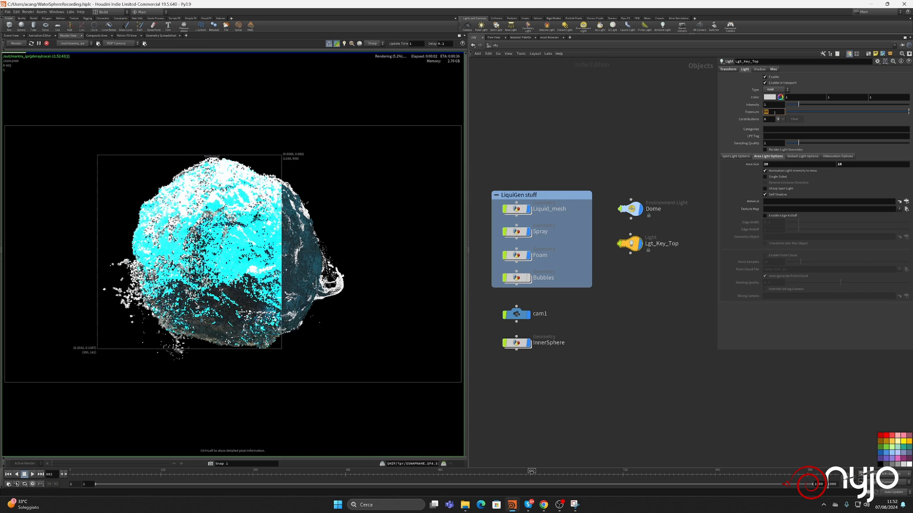
pyautogui.write('10')
pyautogui.press('Return')
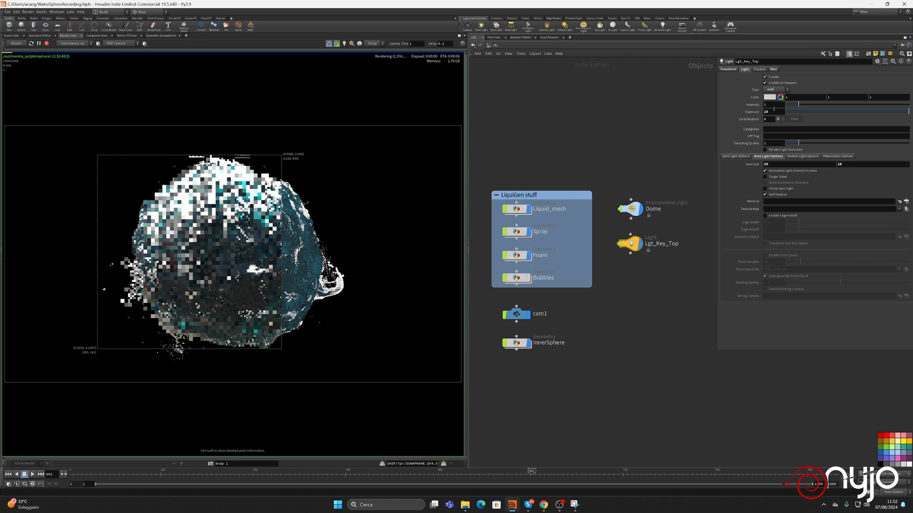
# - Set the exposure of Lgt_Key_Top to 6, let the preview render refine, and stop it
pyautogui.doubleClick(773, 110)
pyautogui.write('6')
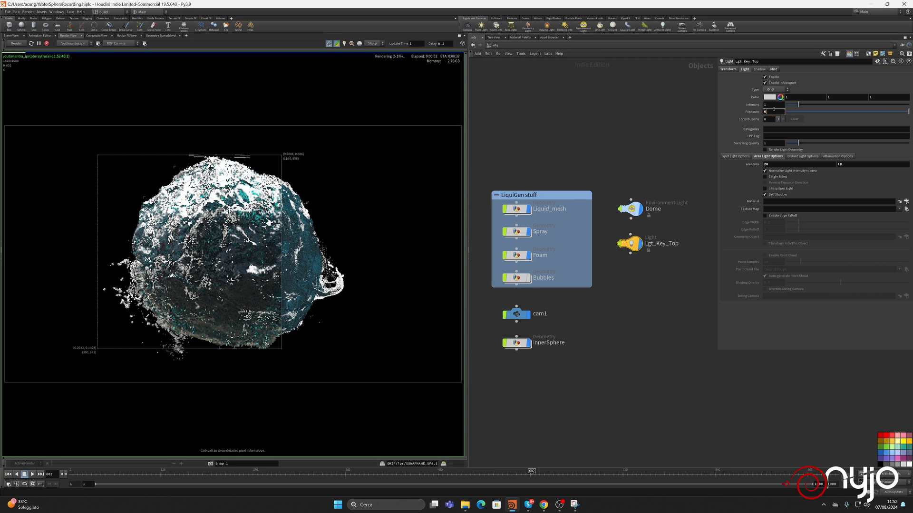
pyautogui.press('Return')
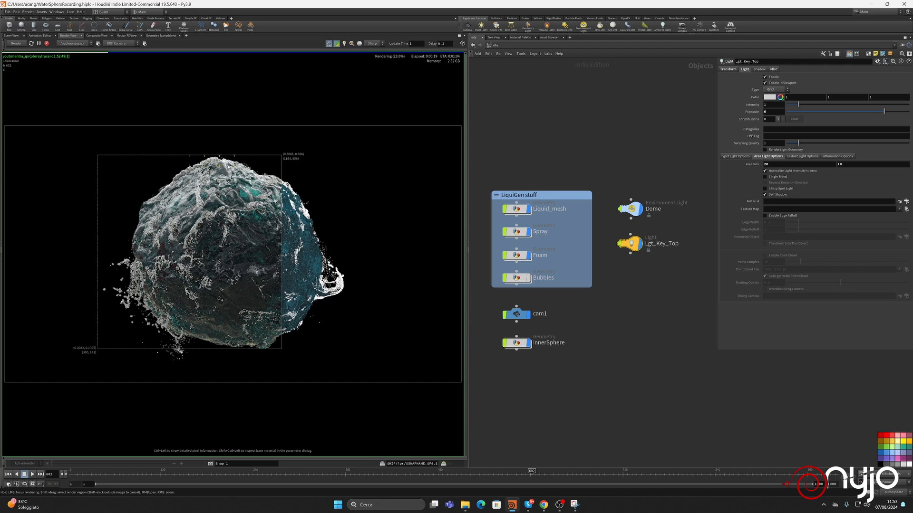
pyautogui.click(47, 43)
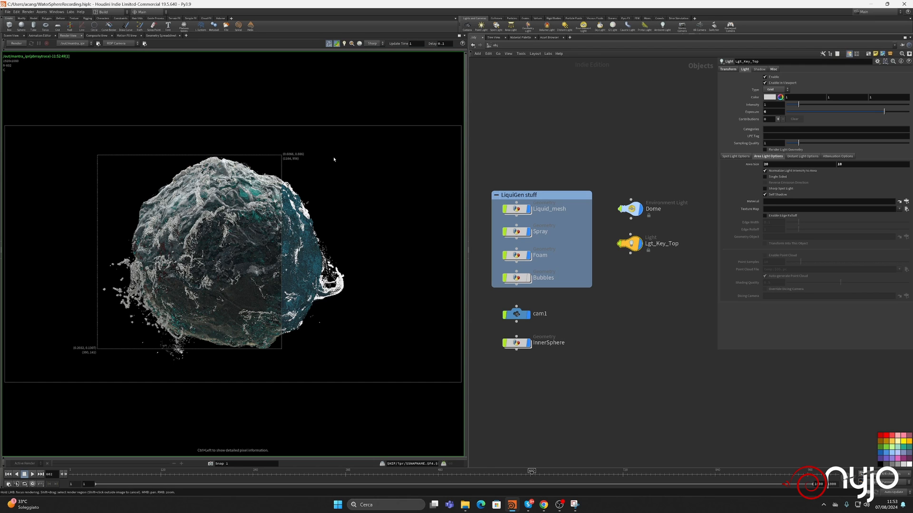
# - Return to the 3D scene view, duplicate Lgt_Key_Top and place the copy below the original in the network
pyautogui.click(11, 35)
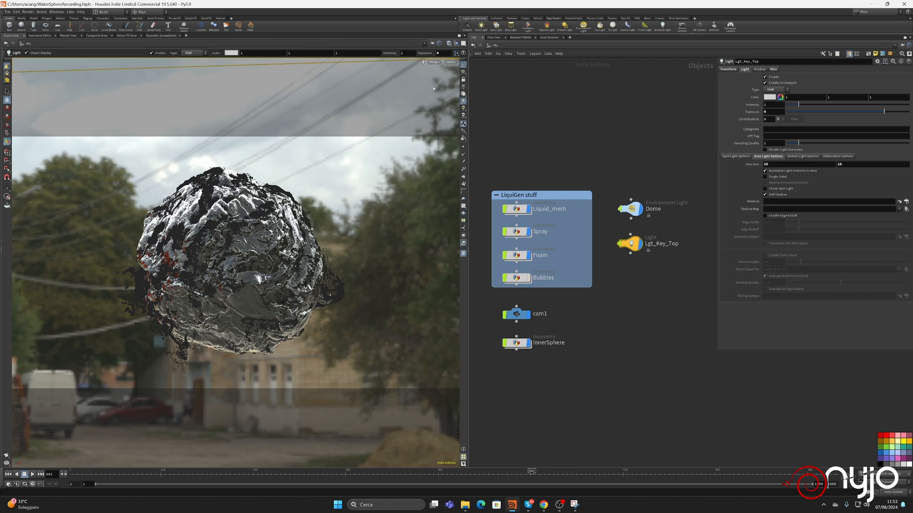
pyautogui.keyDown('alt'); pyautogui.moveTo(340, 191); pyautogui.dragTo(289, 135); pyautogui.keyUp('alt')
pyautogui.scroll(-5, 281, 178)
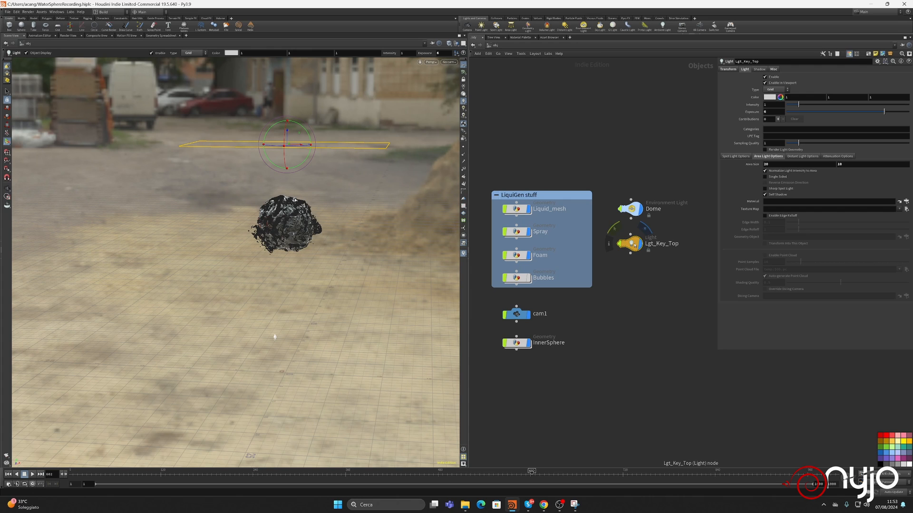
pyautogui.hotkey('ctrl', 'c')
pyautogui.hotkey('ctrl', 'v')
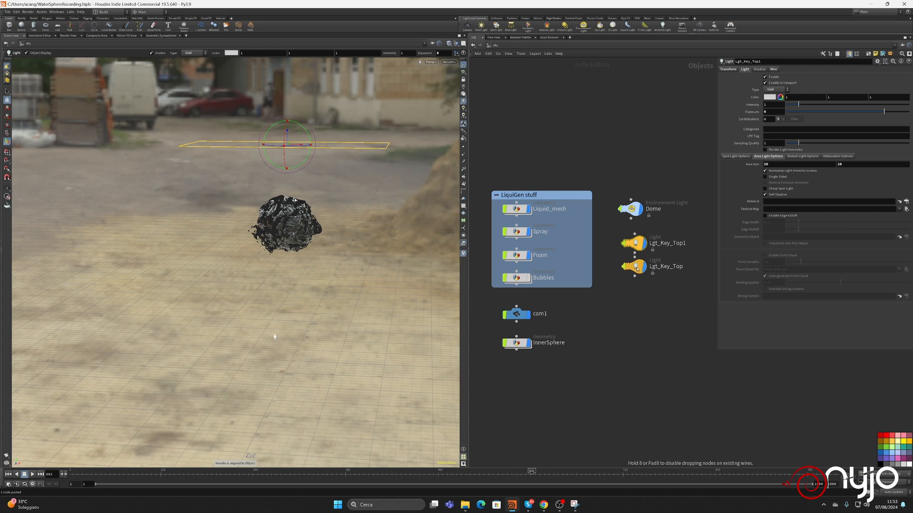
pyautogui.click(631, 260)
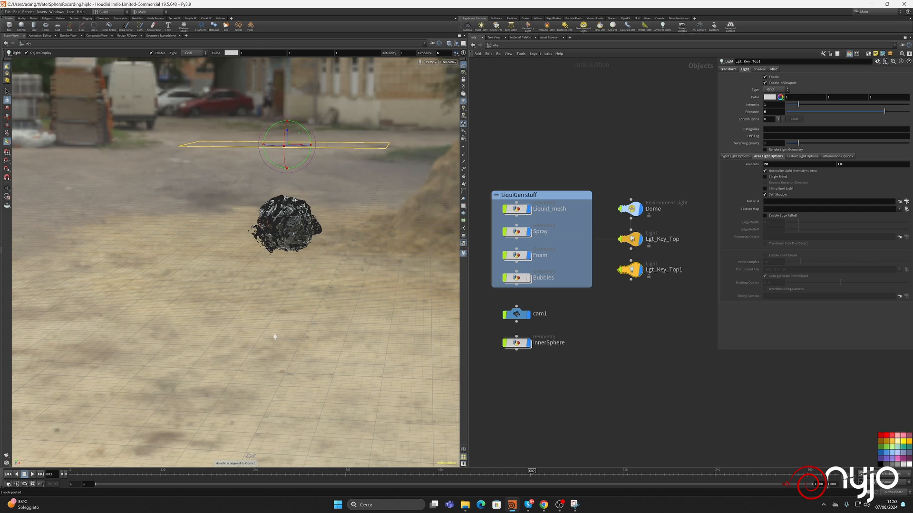
# - Rename the duplicated light to Lgt_Key_Bottom
pyautogui.doubleClick(664, 269)
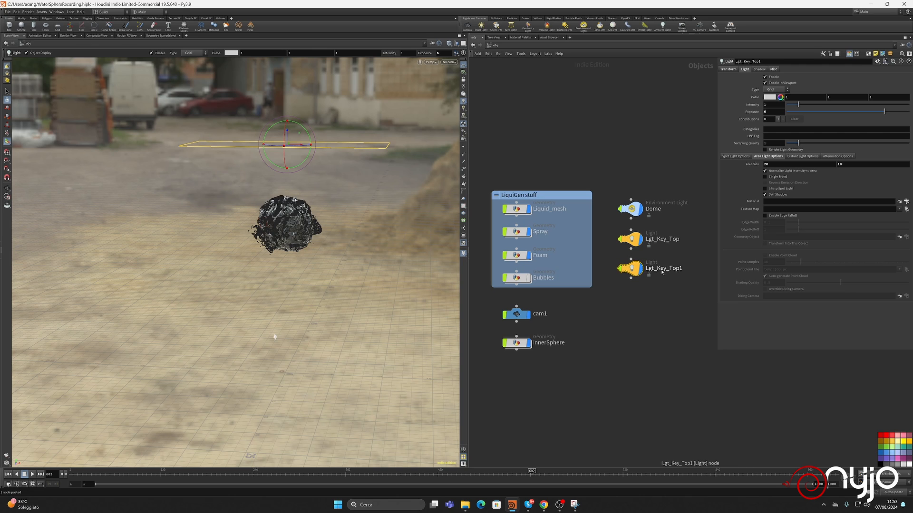
pyautogui.moveTo(670, 268); pyautogui.dragTo(684, 269)
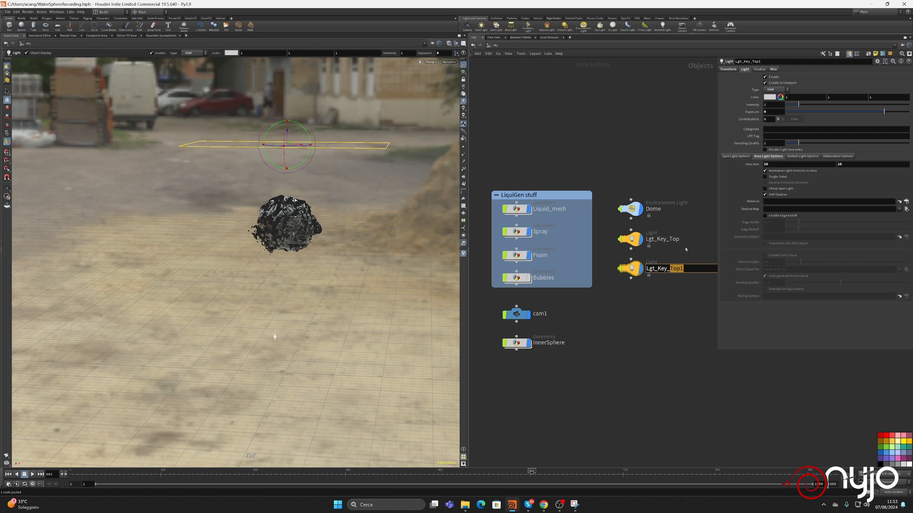
pyautogui.write('Bottom')
pyautogui.press('Return')
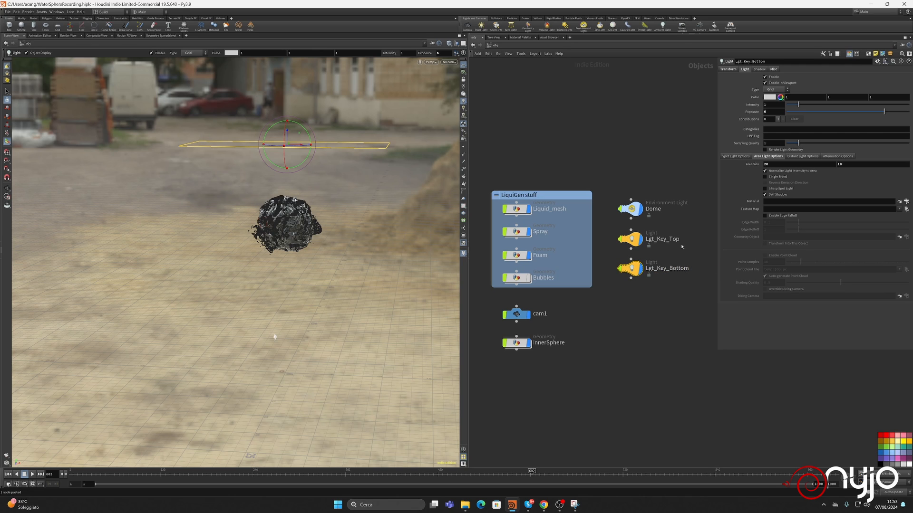
# - Group the Dome and both key lights in a network box, widen it around their names and align it with the LiquiGen stuff box
pyautogui.moveTo(612, 184); pyautogui.dragTo(703, 302)
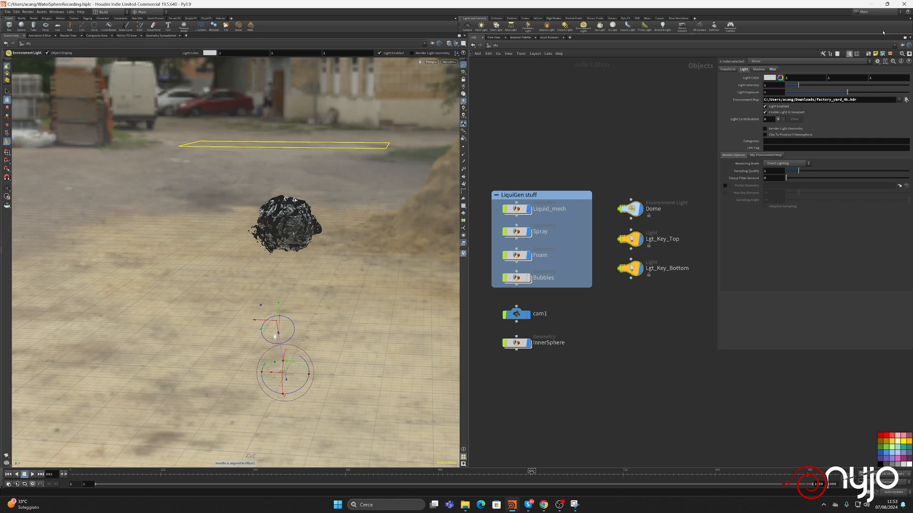
pyautogui.click(870, 54)
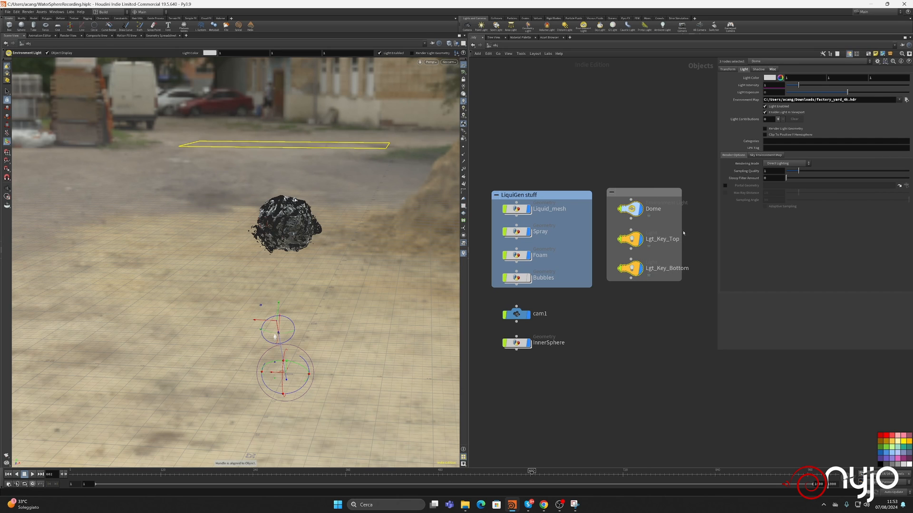
pyautogui.moveTo(681, 231); pyautogui.dragTo(710, 230)
pyautogui.moveTo(671, 193); pyautogui.dragTo(671, 196)
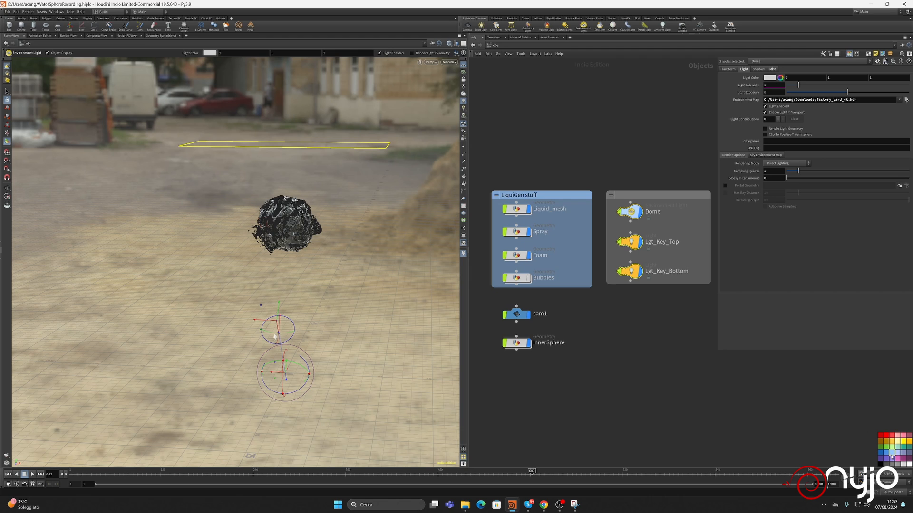
# - Color the three light nodes yellow, then color their network box purple and title it "Light rig"
pyautogui.click(891, 457)
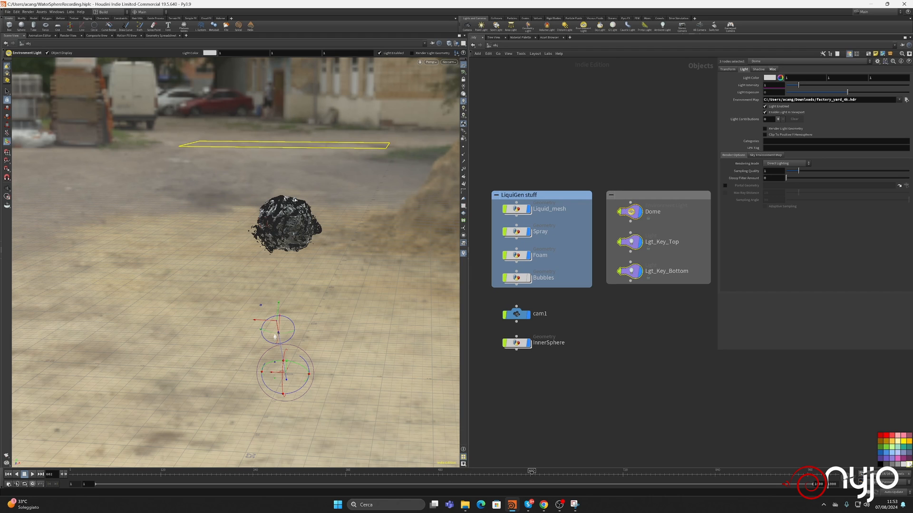
pyautogui.click(902, 441)
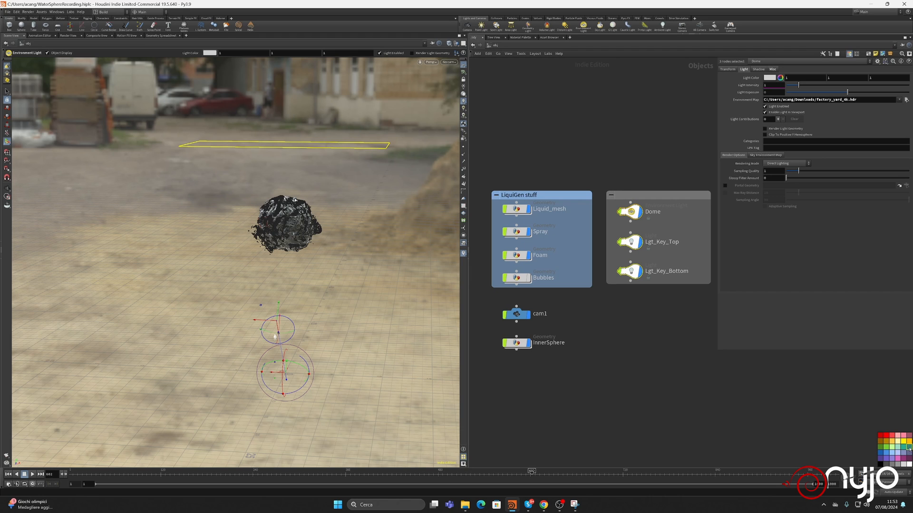
pyautogui.click(658, 195)
pyautogui.doubleClick(669, 195)
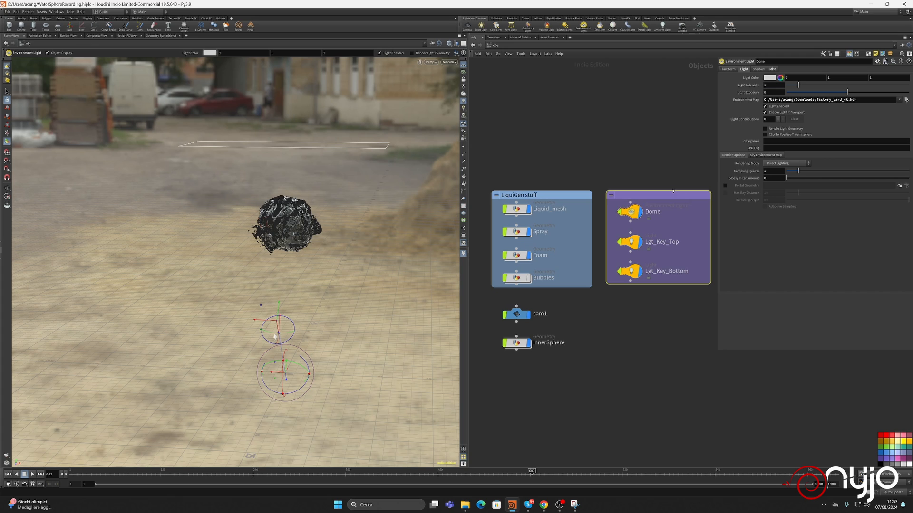
pyautogui.write('Light rig')
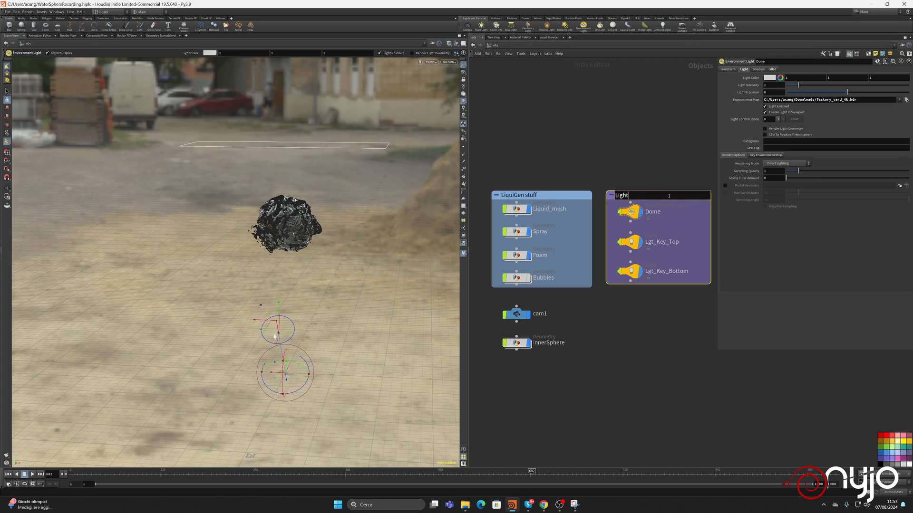
# - Move the Lgt_Key_Bottom area light straight down so it sits beneath the liquid ball
pyautogui.press('Return')
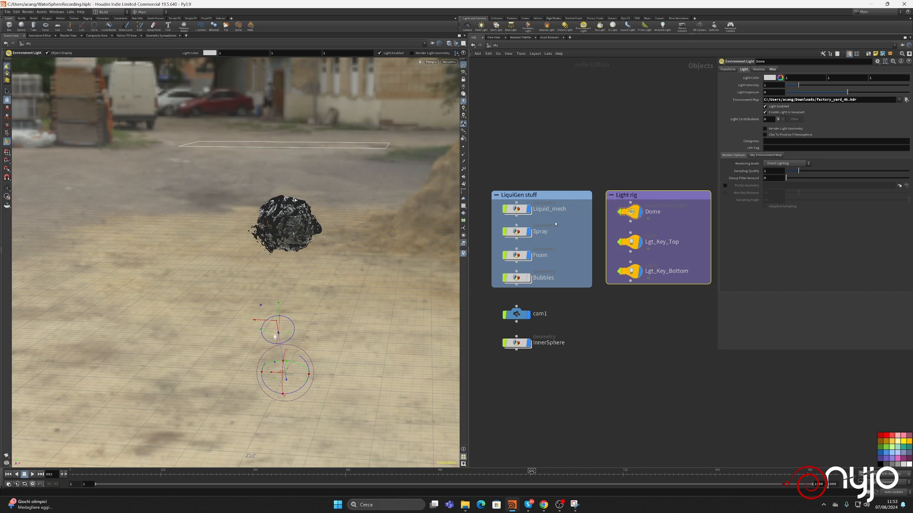
pyautogui.click(630, 270)
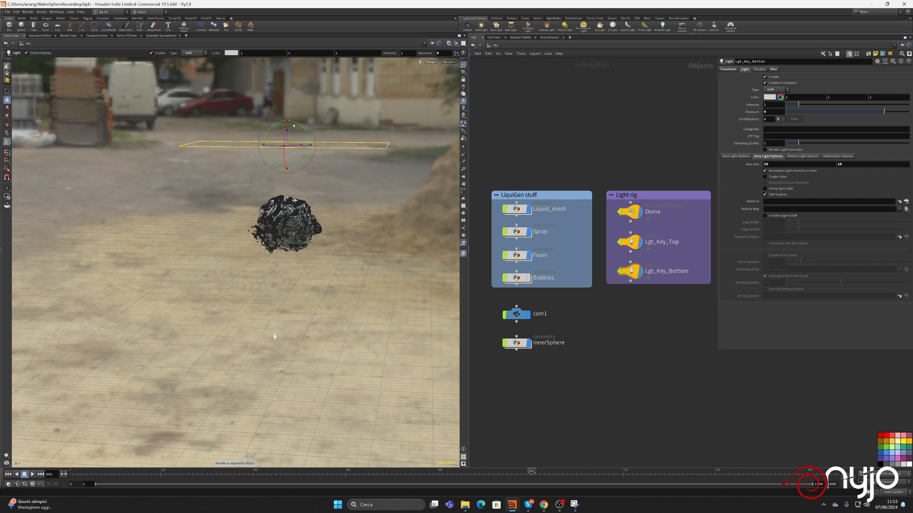
pyautogui.moveTo(287, 135); pyautogui.dragTo(310, 182)
pyautogui.hotkey('ctrl', 'z')
pyautogui.press('Escape')
pyautogui.press('Return')
pyautogui.moveTo(288, 144); pyautogui.dragTo(287, 288)
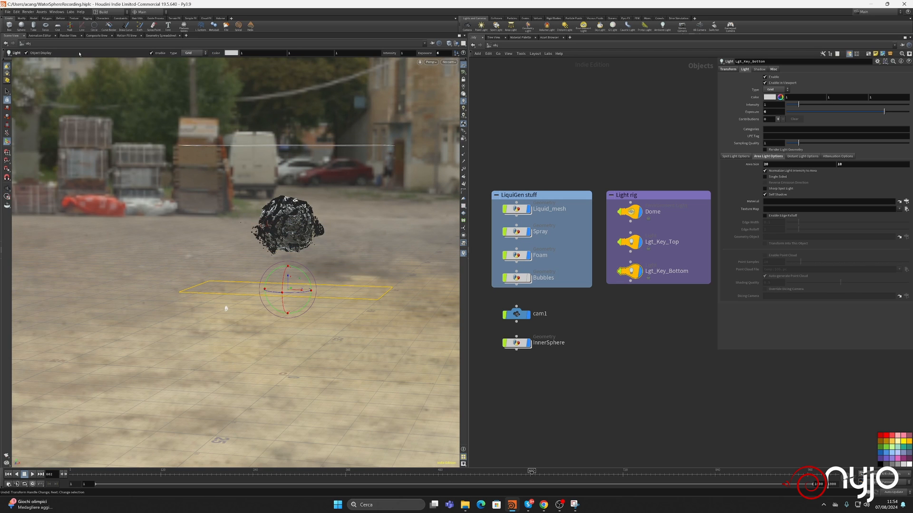
# - Set the viewport back to the camera's view, return to the render view and start a new render
pyautogui.click(451, 61)
pyautogui.click(443, 88)
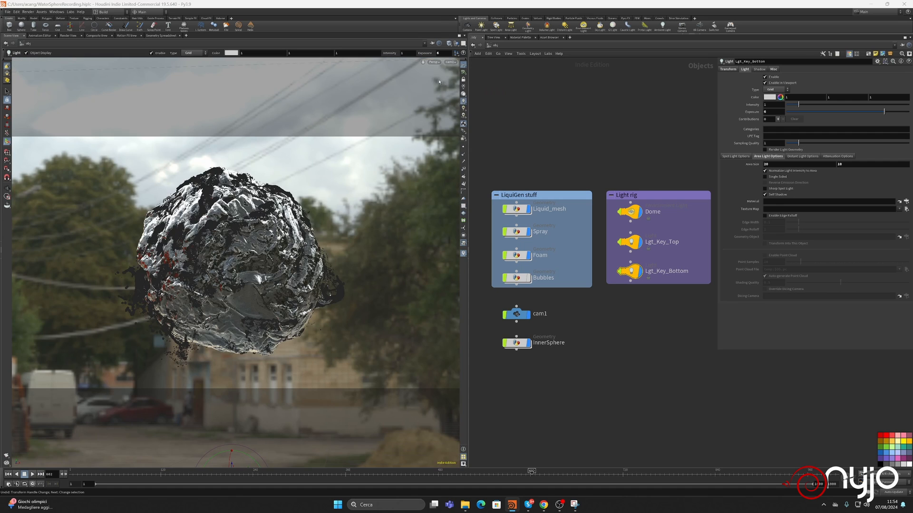
pyautogui.click(68, 35)
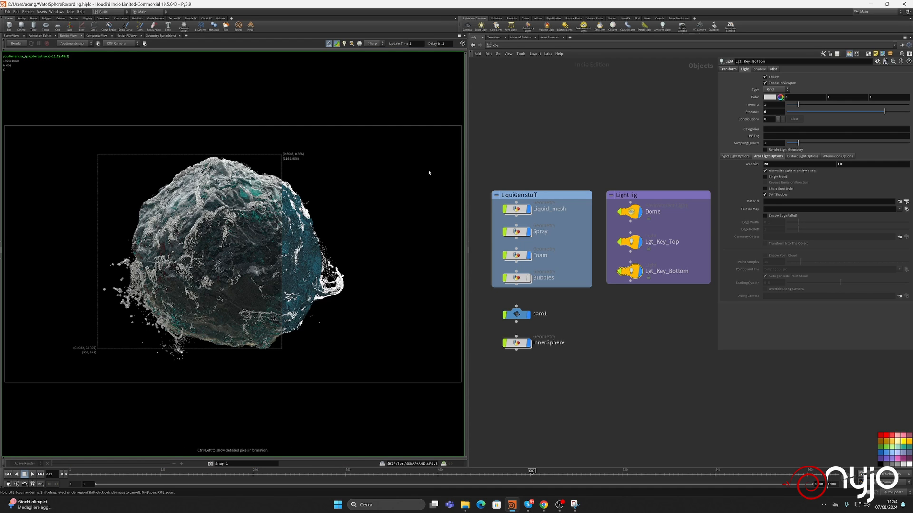
pyautogui.click(16, 44)
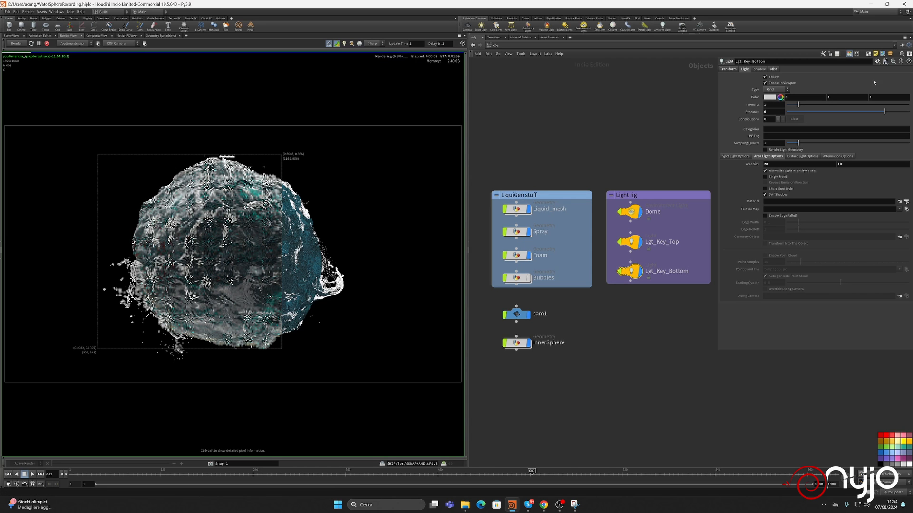
# - Give Lgt_Key_Bottom a dark blue light color with red about 0.03, green 0.15375 and blue 0.3
pyautogui.click(771, 97)
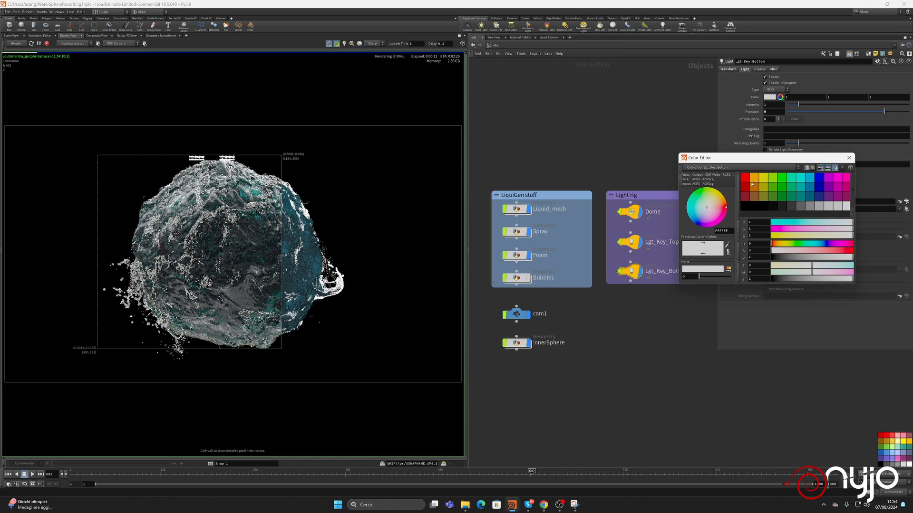
pyautogui.click(819, 193)
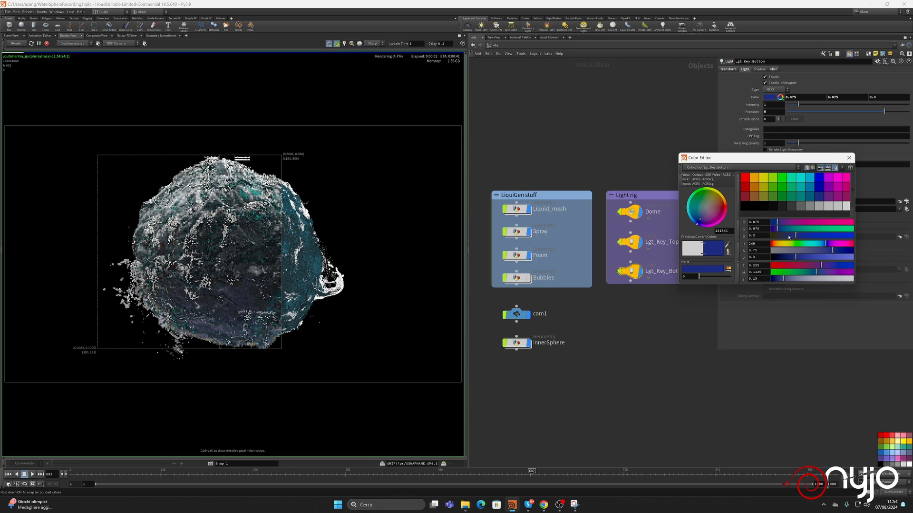
pyautogui.click(820, 244)
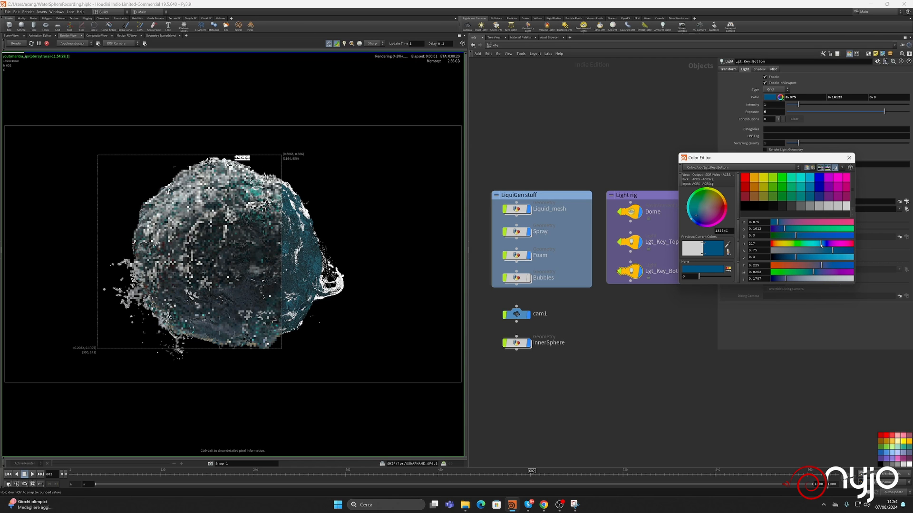
pyautogui.click(820, 245)
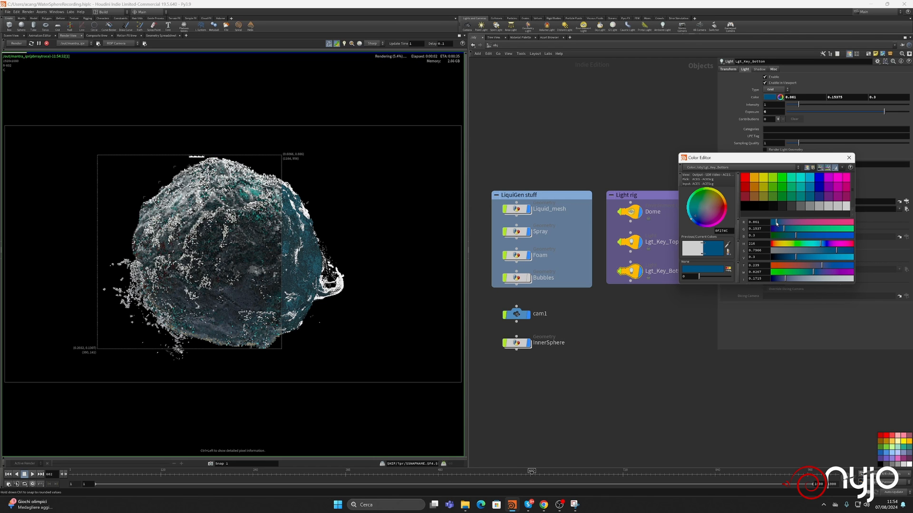
pyautogui.moveTo(776, 224); pyautogui.dragTo(774, 224)
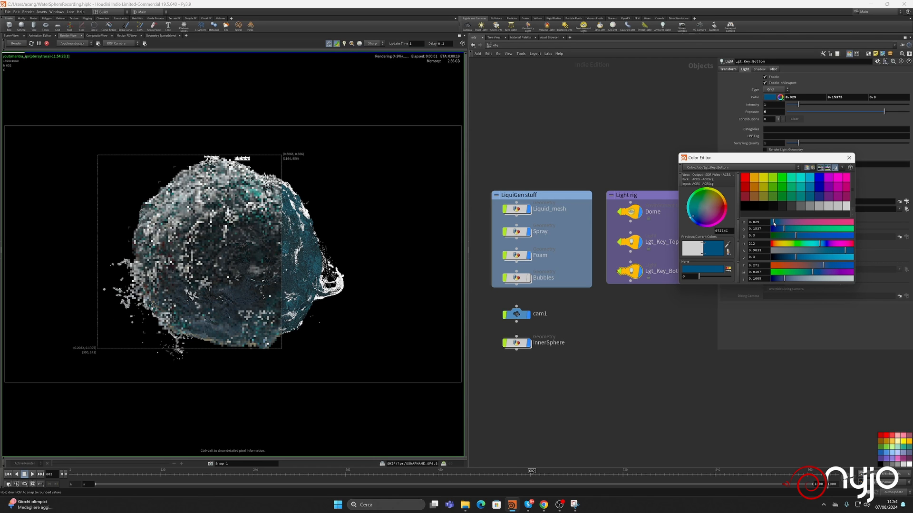
pyautogui.click(849, 157)
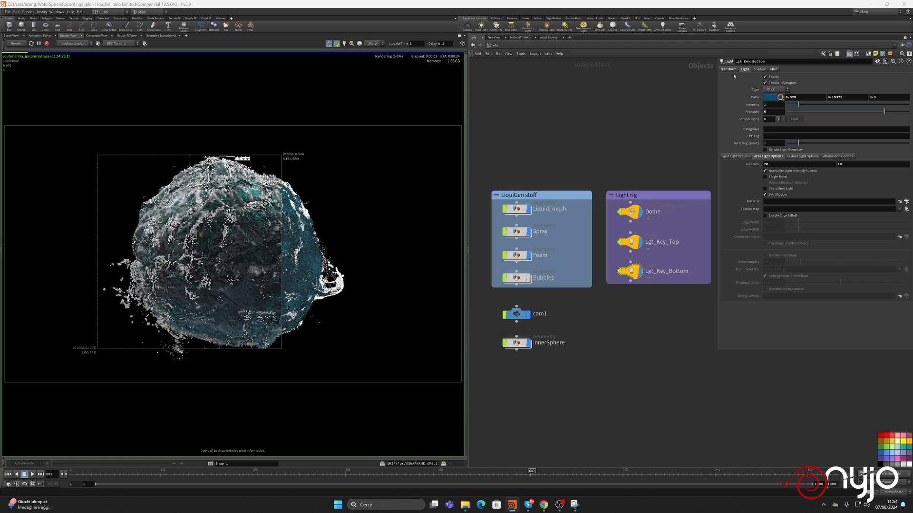
# - Try exposure values of 8 and 7 on Lgt_Key_Bottom
pyautogui.click(771, 112)
pyautogui.write('8')
pyautogui.press('Return')
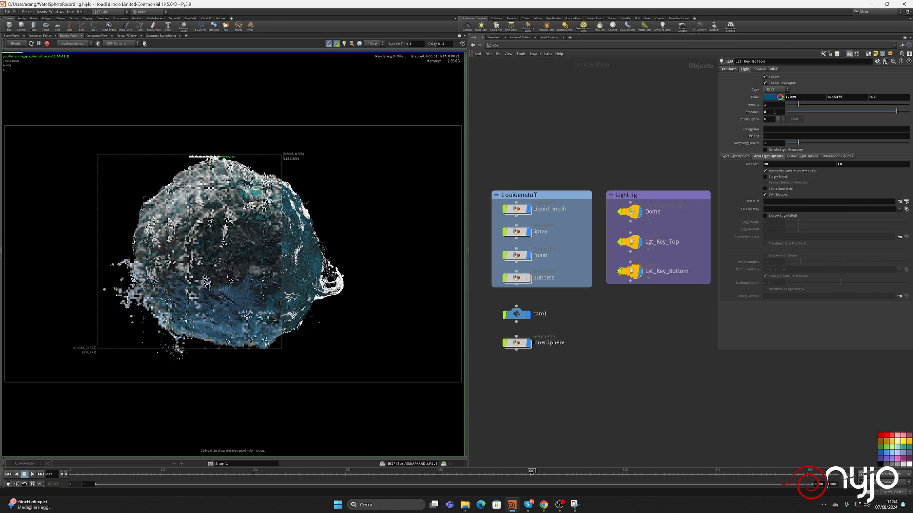
pyautogui.click(774, 112)
pyautogui.press('Return')
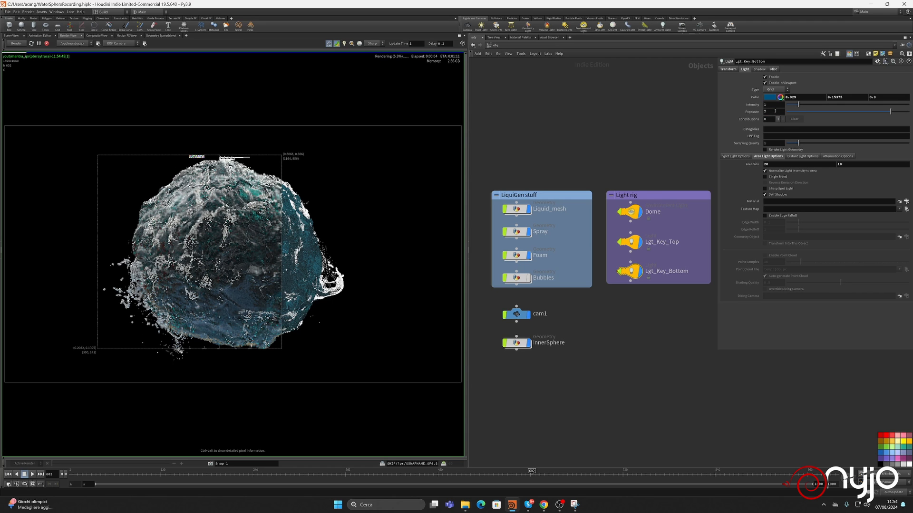
pyautogui.click(735, 156)
pyautogui.click(799, 156)
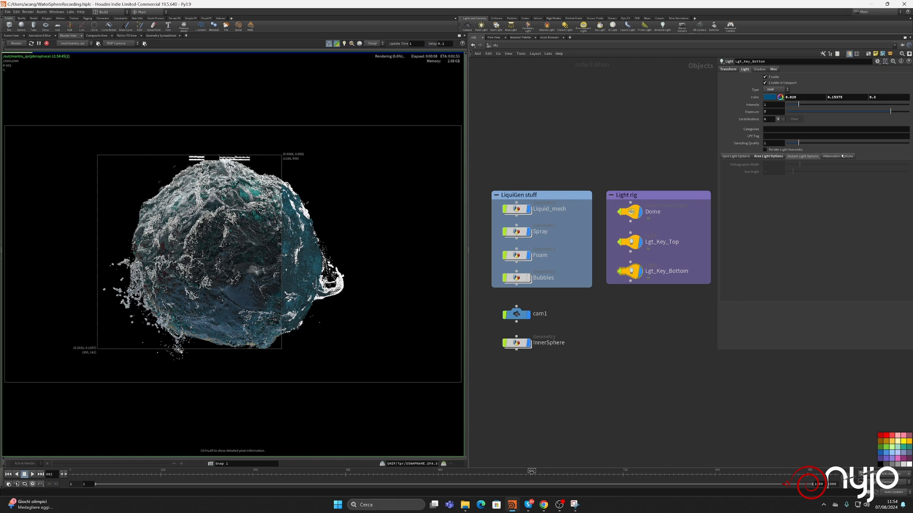
pyautogui.click(841, 156)
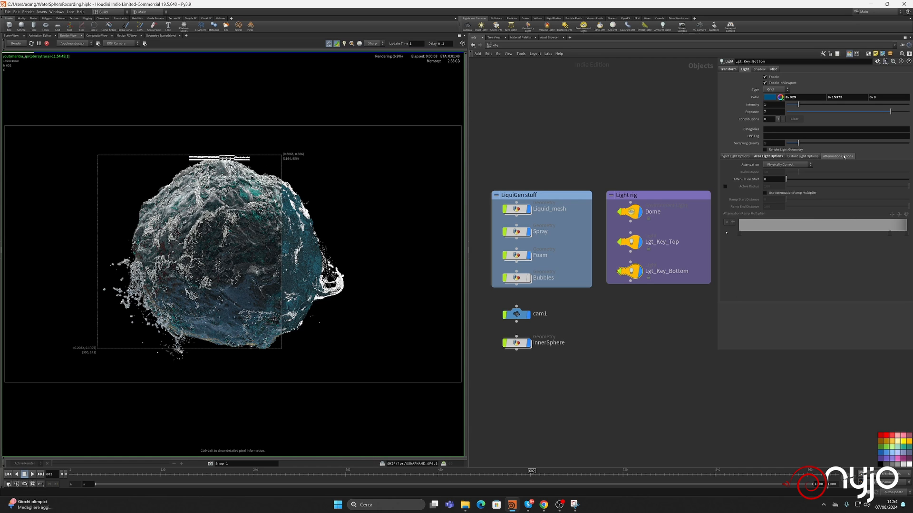
pyautogui.click(773, 69)
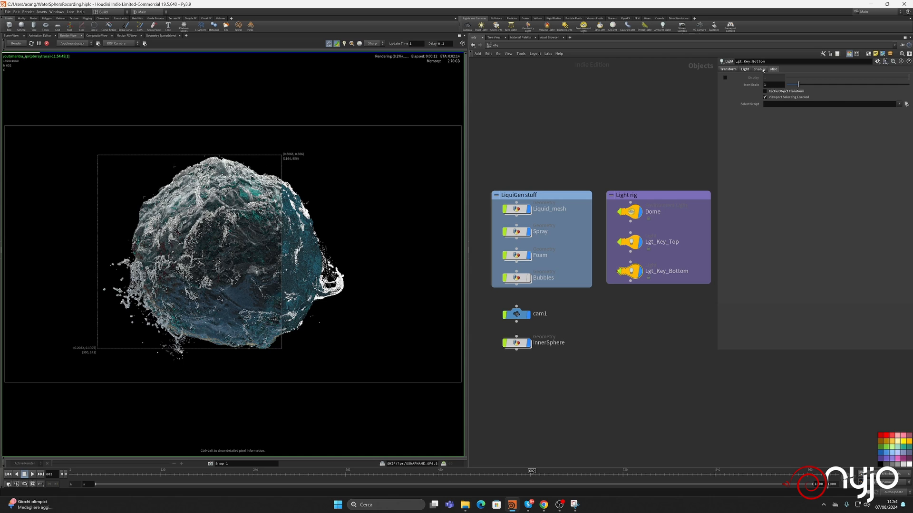
pyautogui.click(762, 70)
pyautogui.click(745, 70)
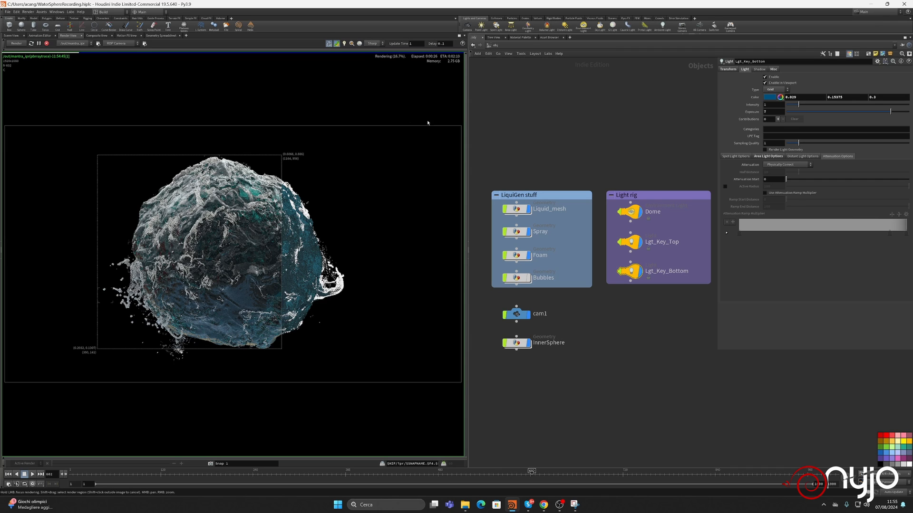
# - Set Lgt_Key_Bottom's exposure to 5 and stop the running render
pyautogui.click(777, 111)
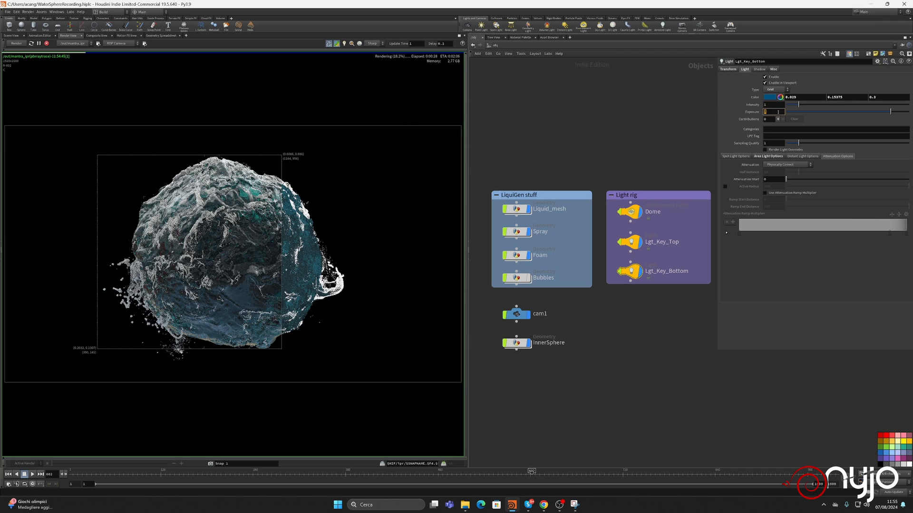
pyautogui.write('5')
pyautogui.press('Return')
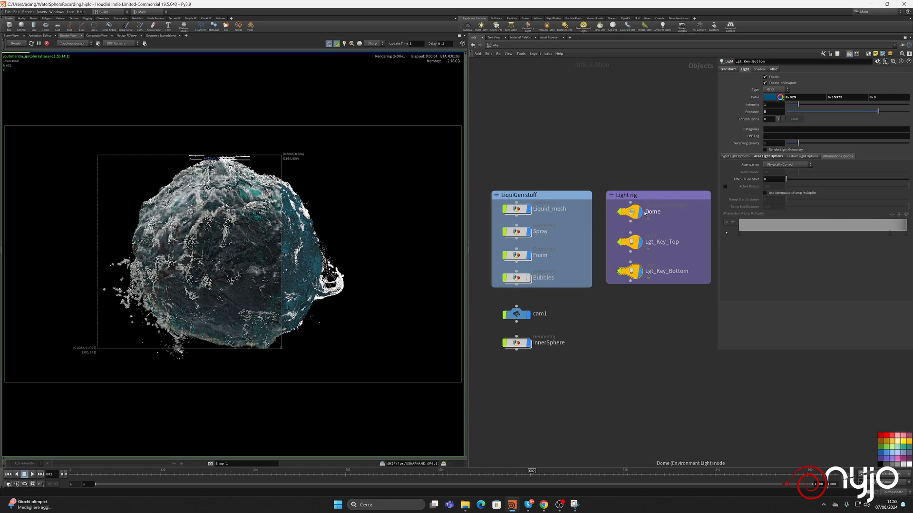
pyautogui.moveTo(644, 212)
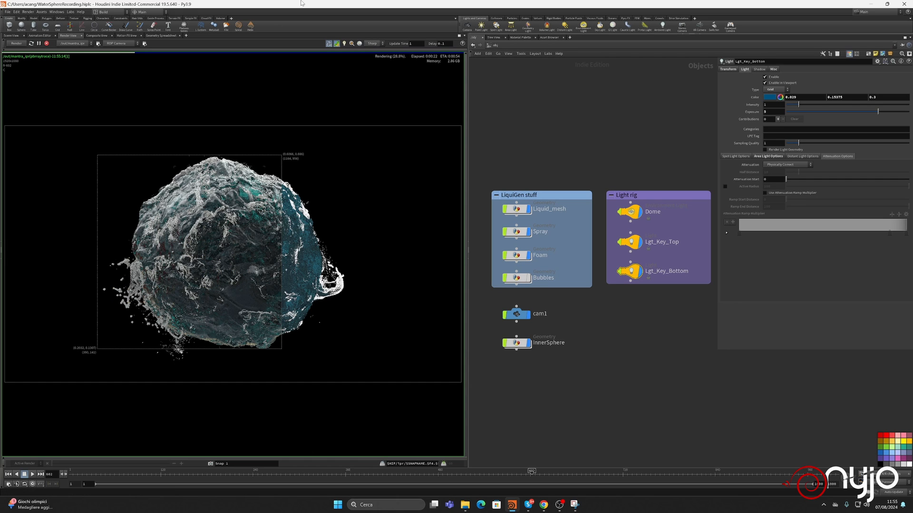
pyautogui.click(47, 44)
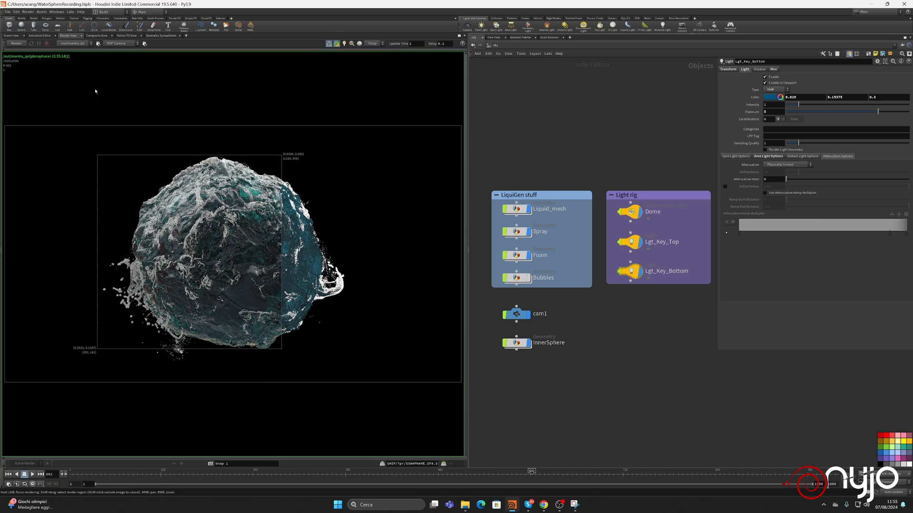
# - Open the out network with the mantra_ipr node and redraw the render region around the splash on the ball's right edge
pyautogui.click(490, 48)
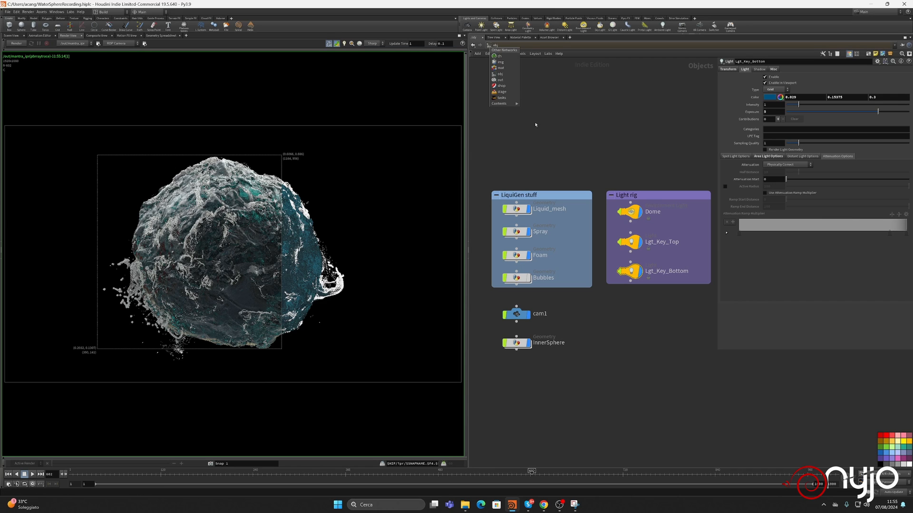
pyautogui.click(501, 81)
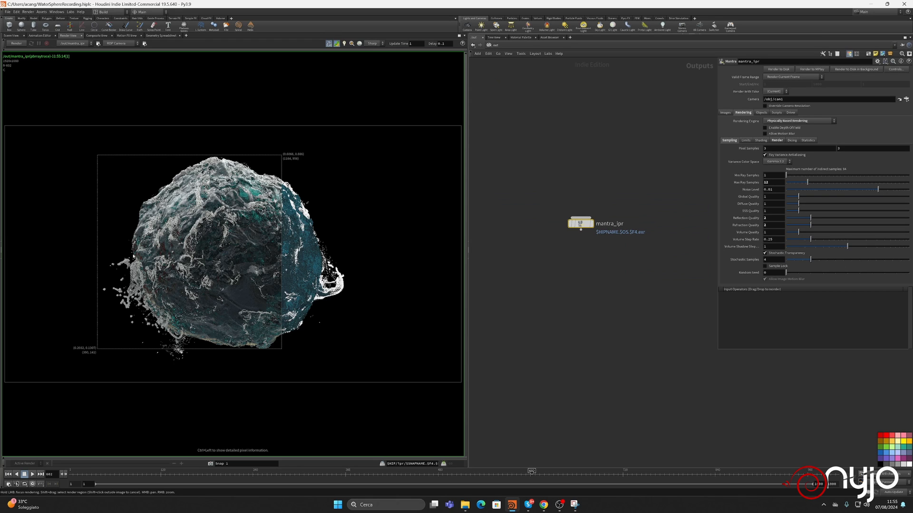
pyautogui.keyDown('shift'); pyautogui.moveTo(261, 232); pyautogui.dragTo(354, 286); pyautogui.keyUp('shift')
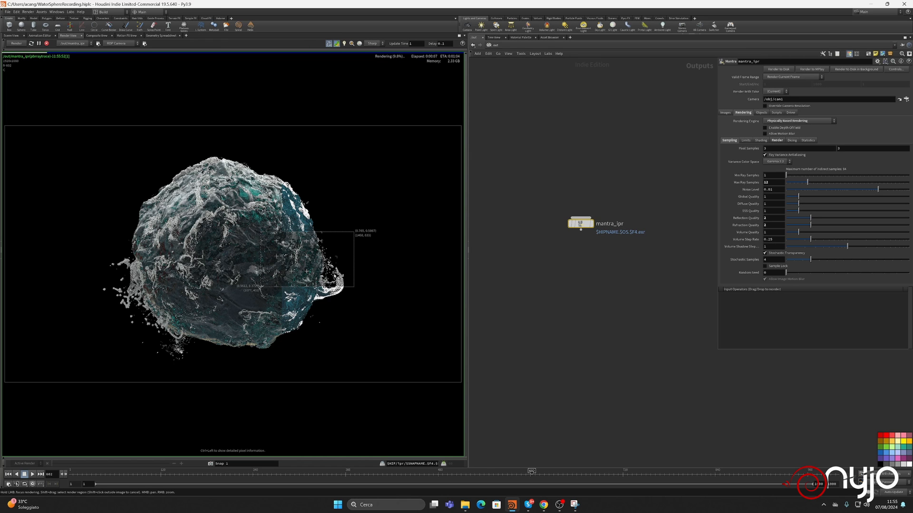
pyautogui.scroll(1, 333, 275)
pyautogui.scroll(4, 335, 275)
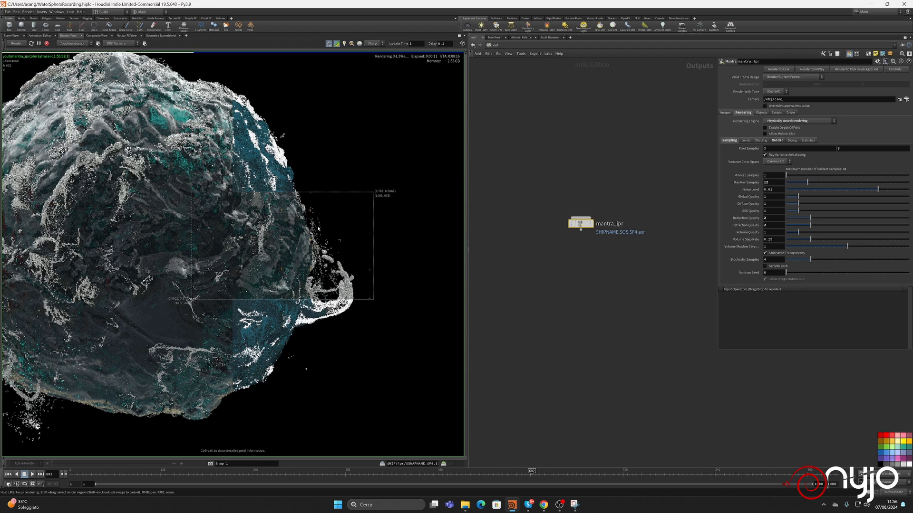
# - Allow motion blur on mantra_ipr and set its pixel samples to 8 by 8
pyautogui.click(764, 133)
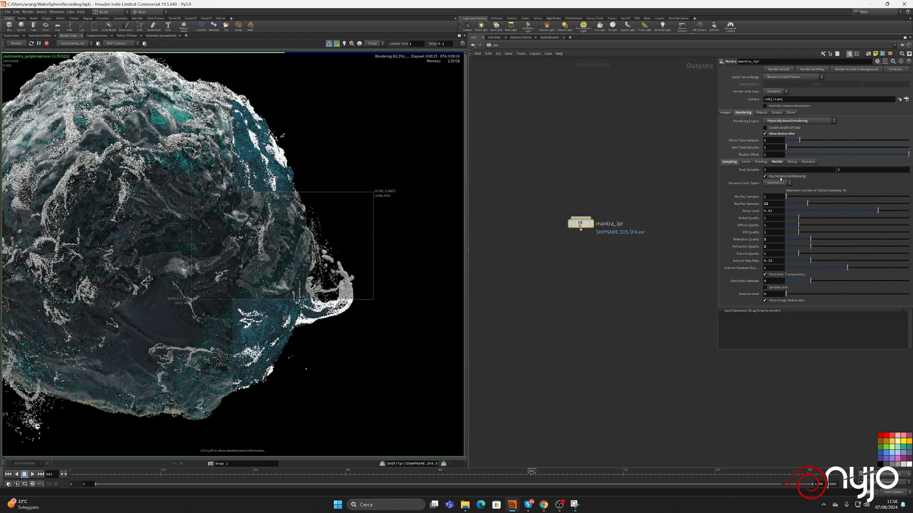
pyautogui.click(780, 169)
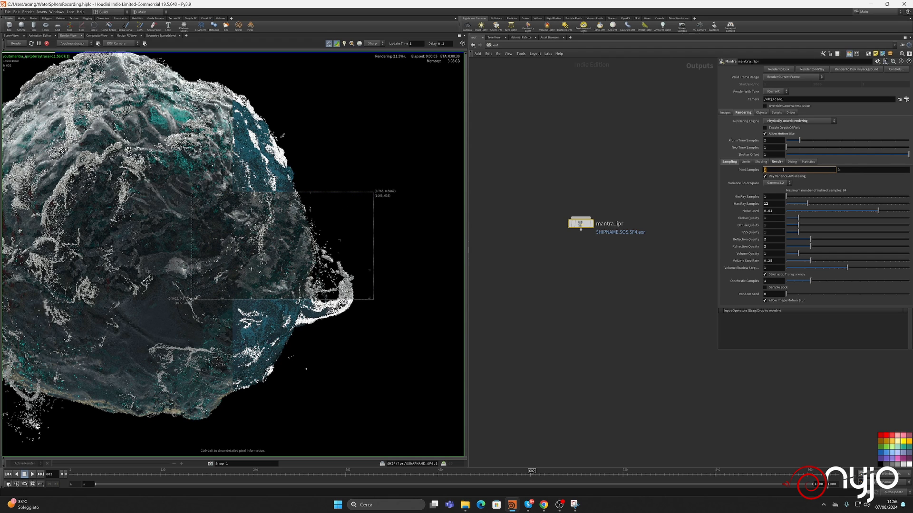
pyautogui.write('8')
pyautogui.press('Tab')
pyautogui.write('8')
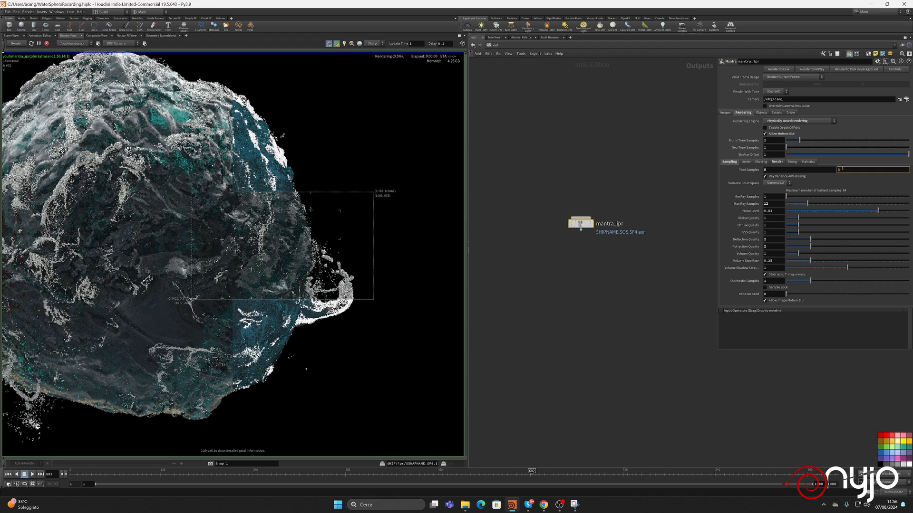
pyautogui.press('Return')
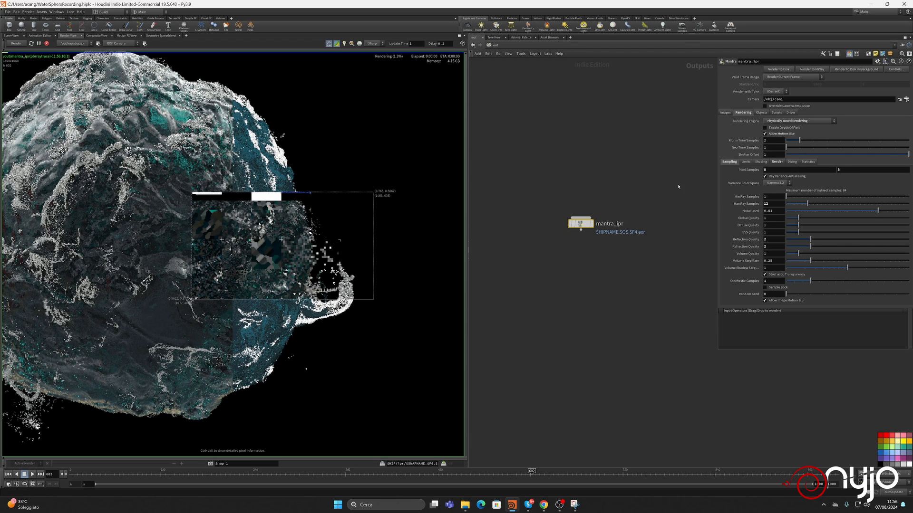
pyautogui.moveTo(580, 224)
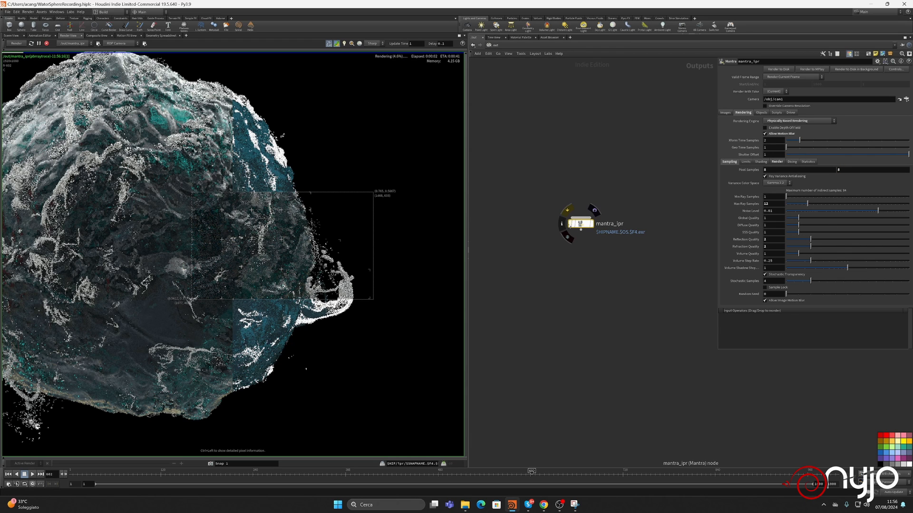
# - Return to the obj network and set the Spray object's point scale to 0.025
pyautogui.click(491, 44)
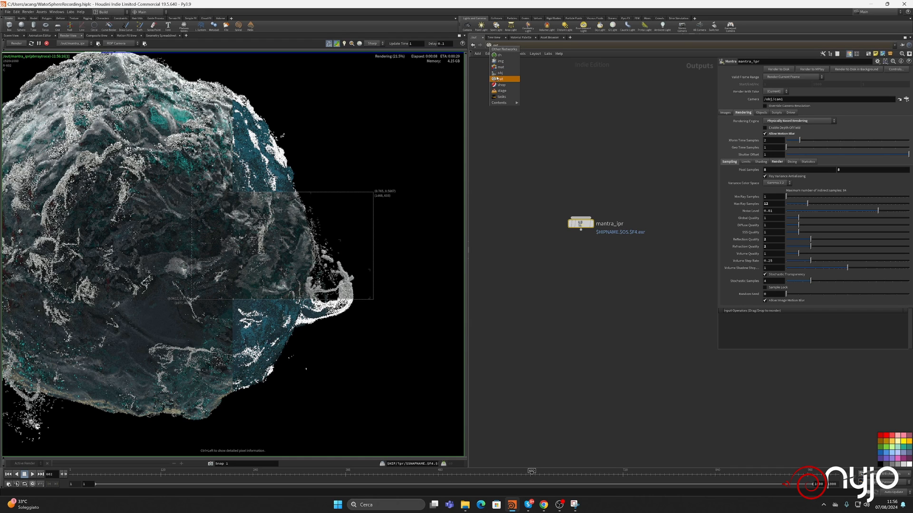
pyautogui.click(498, 73)
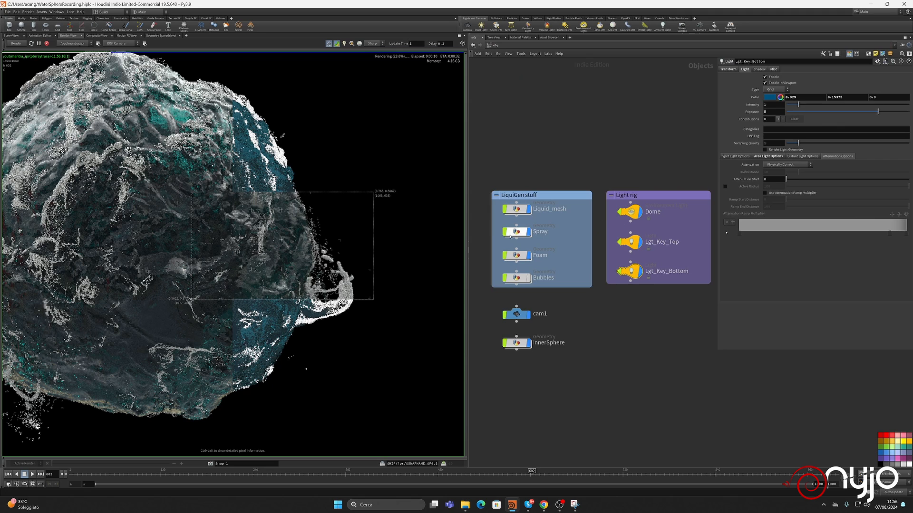
pyautogui.click(513, 232)
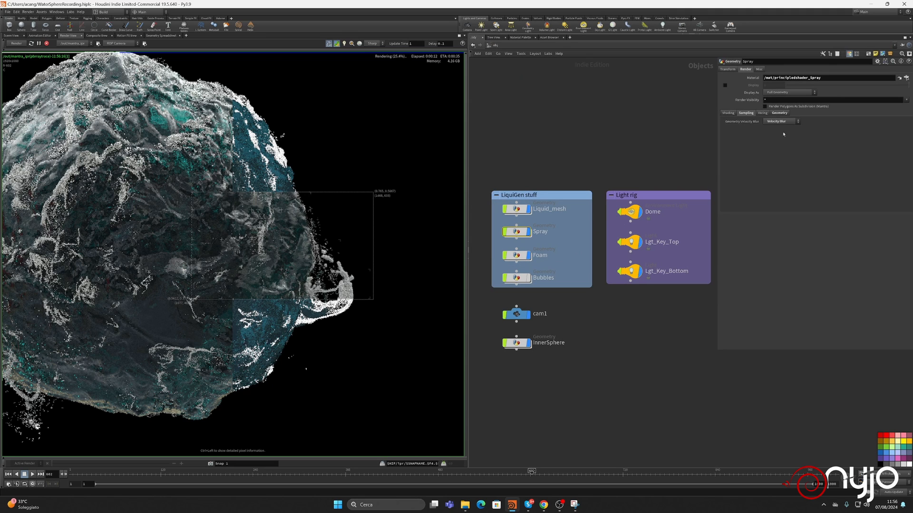
pyautogui.click(727, 113)
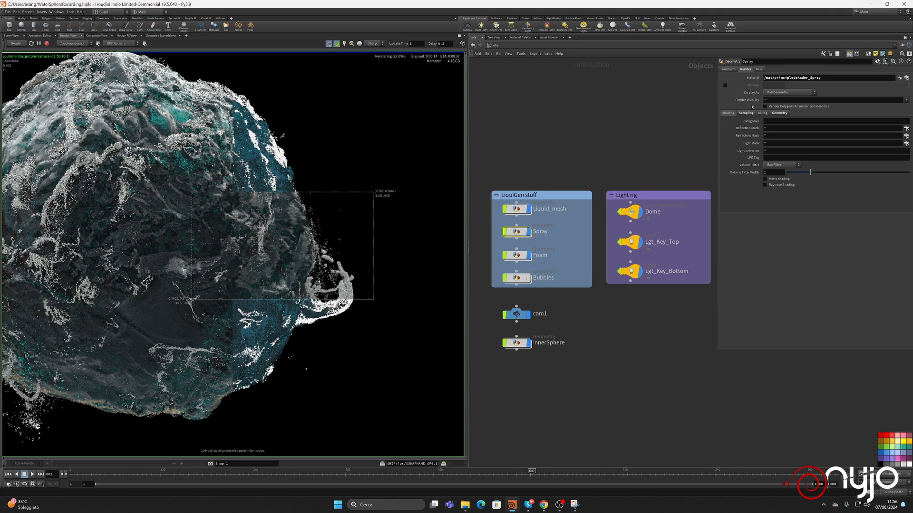
pyautogui.click(779, 113)
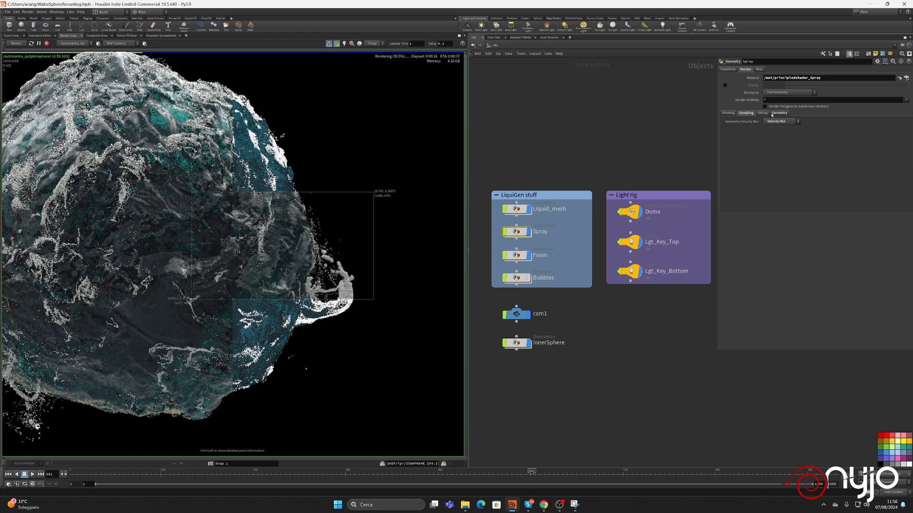
pyautogui.click(780, 169)
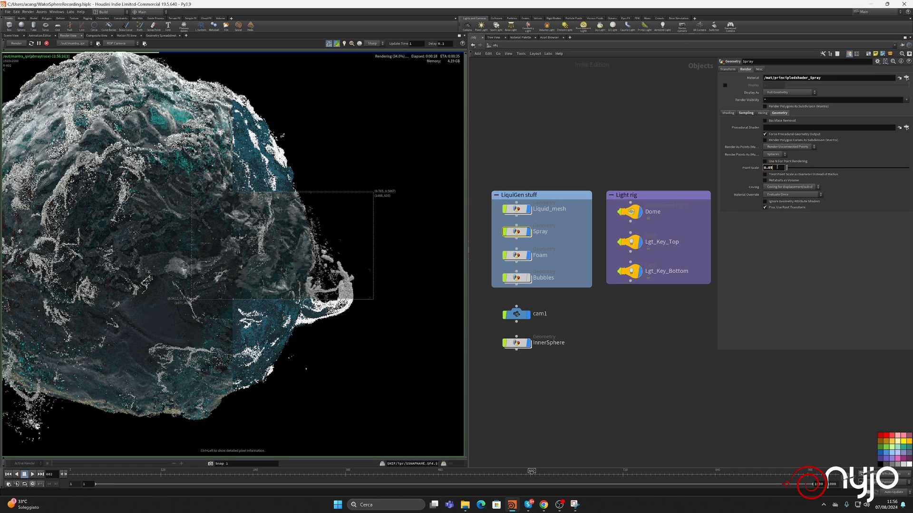
pyautogui.write('5')
pyautogui.press('Return')
# - Set the Foam object's point scale to 0.025 and redraw the render region over the ball's upper middle, and again over its dark lower middle
pyautogui.click(516, 255)
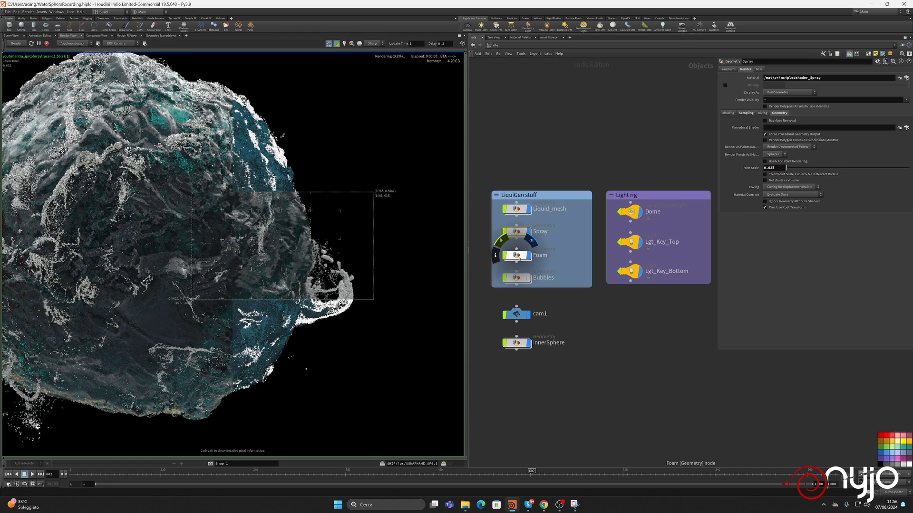
pyautogui.click(774, 165)
pyautogui.write('0.025')
pyautogui.press('Return')
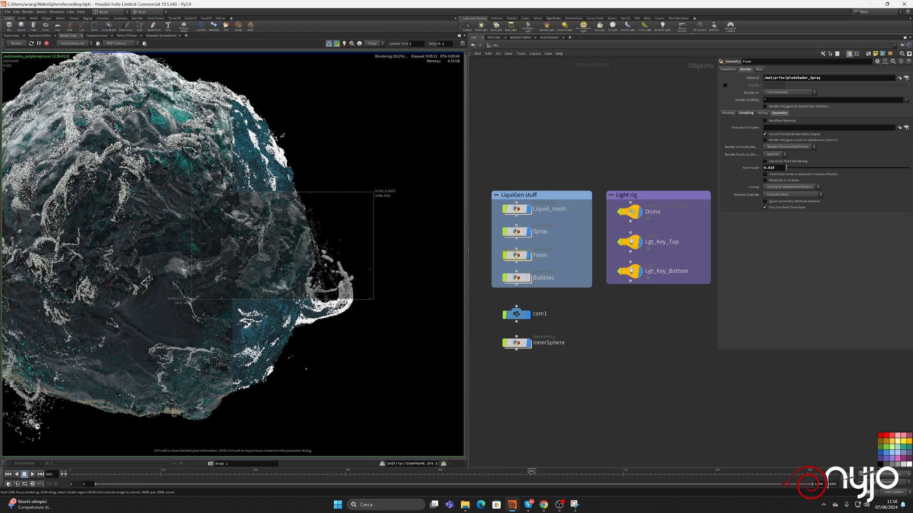
pyautogui.keyDown('shift'); pyautogui.moveTo(72, 140); pyautogui.dragTo(224, 225); pyautogui.keyUp('shift')
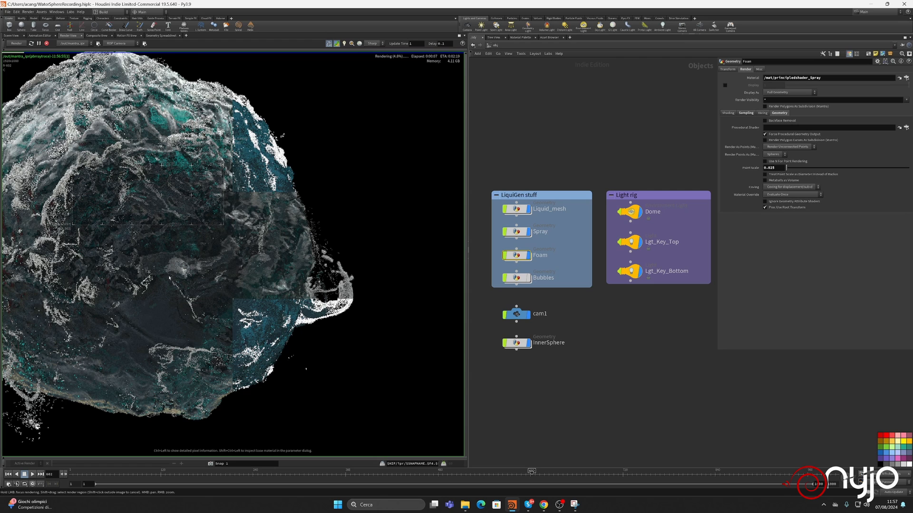
pyautogui.keyDown('shift'); pyautogui.moveTo(157, 268); pyautogui.dragTo(229, 334); pyautogui.keyUp('shift')
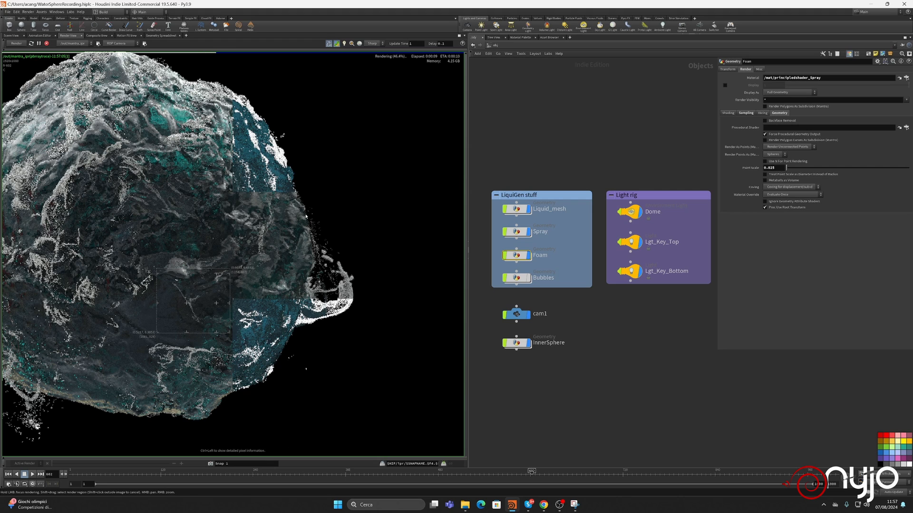
# - Set the emission intensity of principledshader_Spray to 0.2 and redraw the render region over the left-centre part of the ball
pyautogui.click(899, 78)
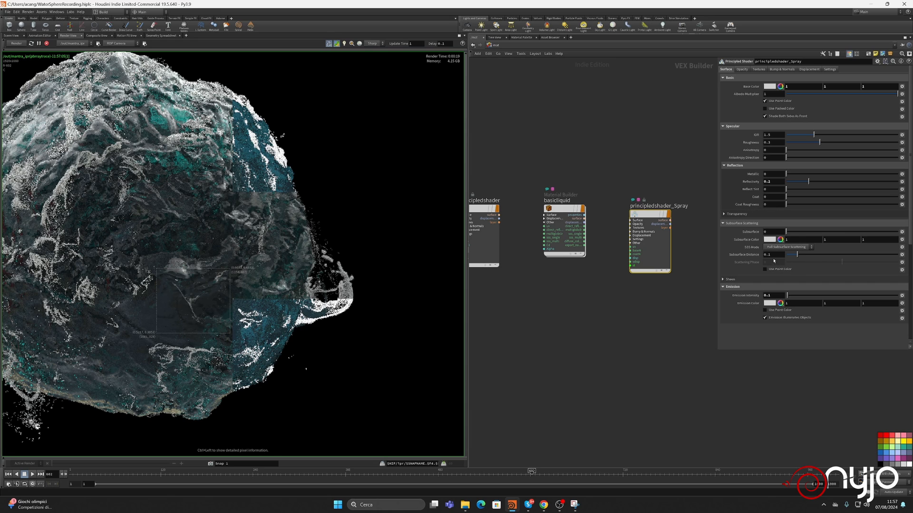
pyautogui.click(776, 295)
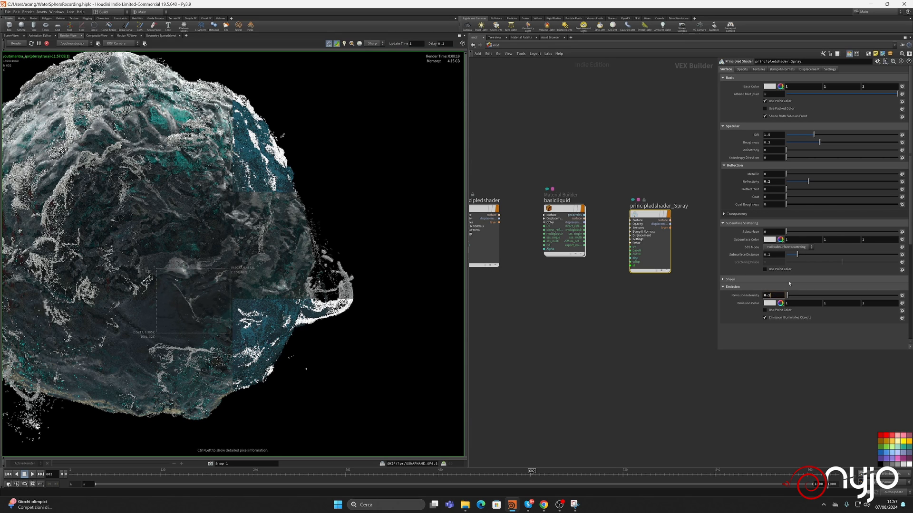
pyautogui.press('Return')
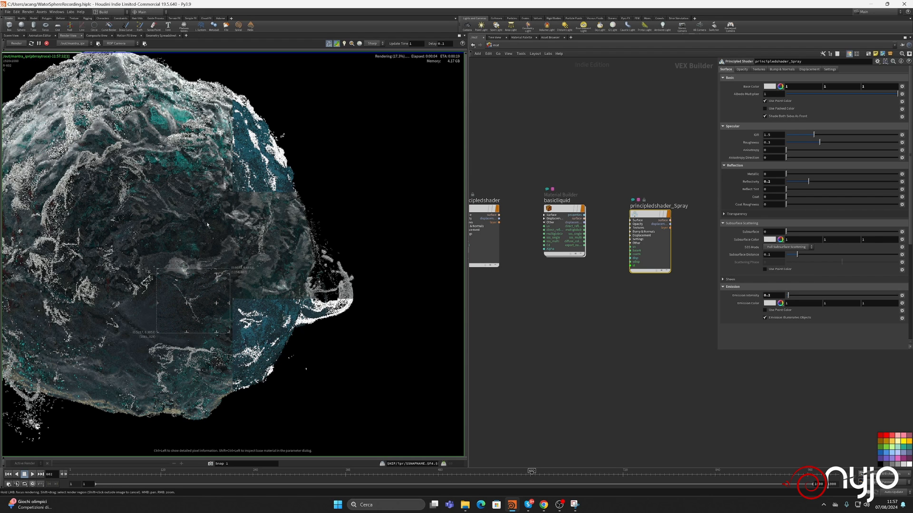
pyautogui.moveTo(201, 218); pyautogui.dragTo(312, 233, button='middle')
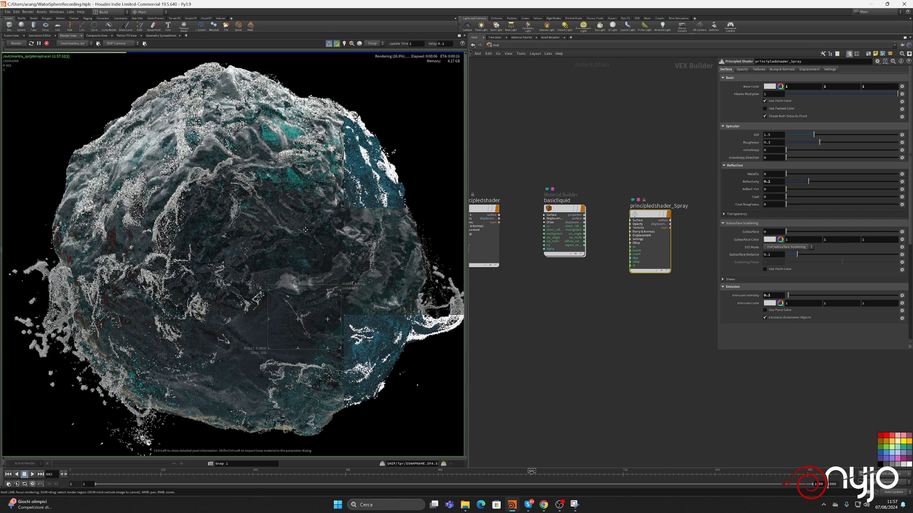
pyautogui.keyDown('shift'); pyautogui.moveTo(154, 246); pyautogui.dragTo(251, 311); pyautogui.keyUp('shift')
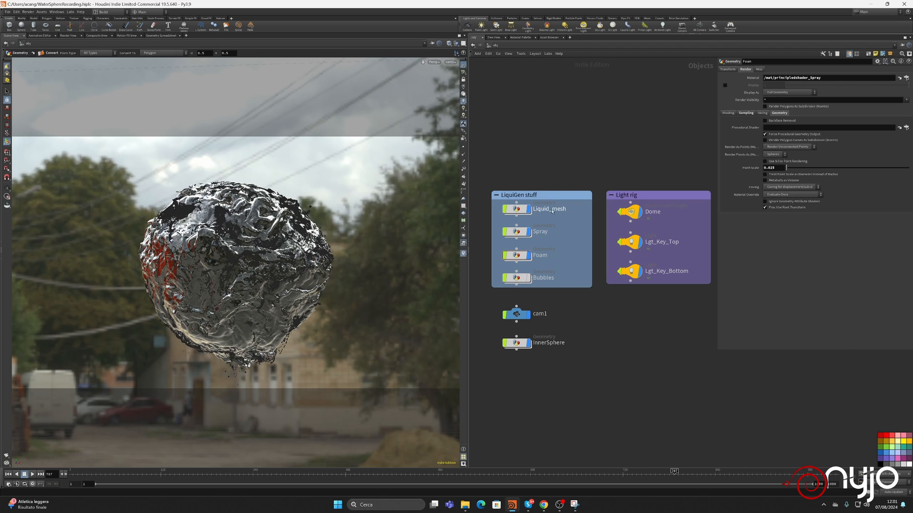
# - Move the timeline to frame 651 and render a region enclosing the whole ball
pyautogui.click(530, 211)
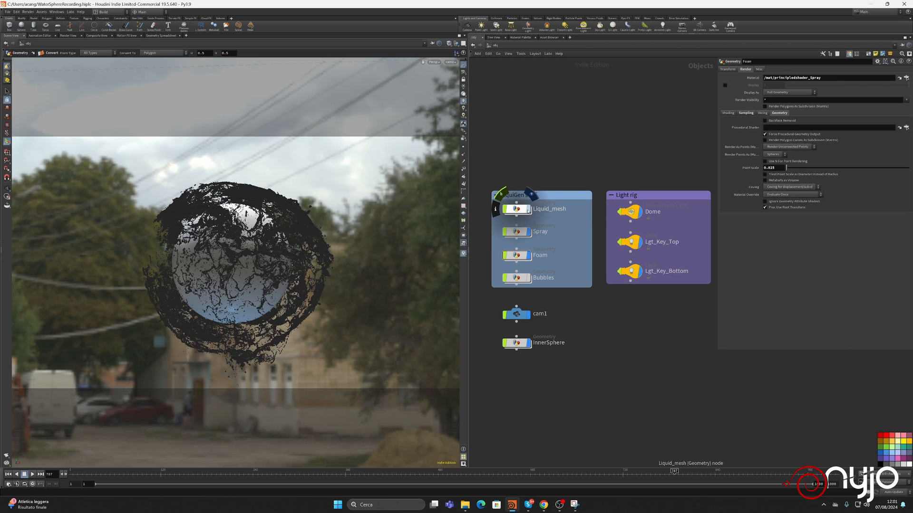
pyautogui.moveTo(684, 468); pyautogui.dragTo(560, 470)
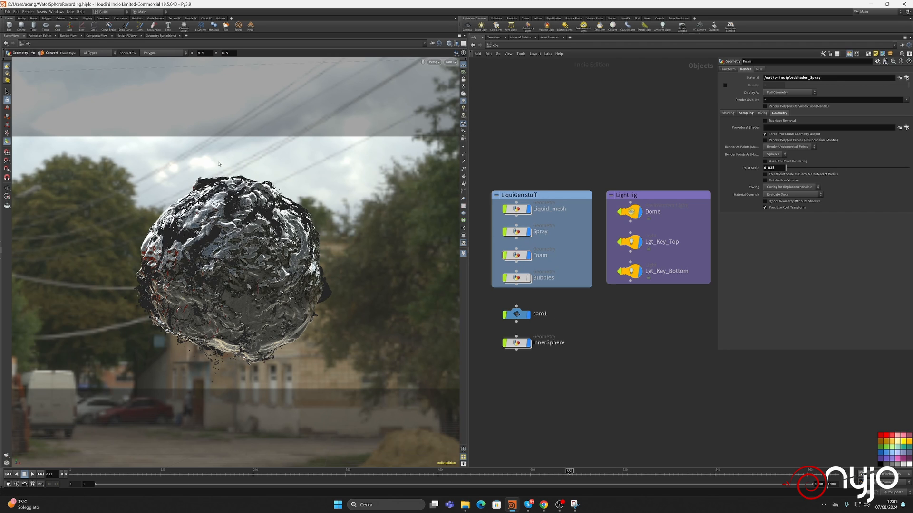
pyautogui.click(67, 36)
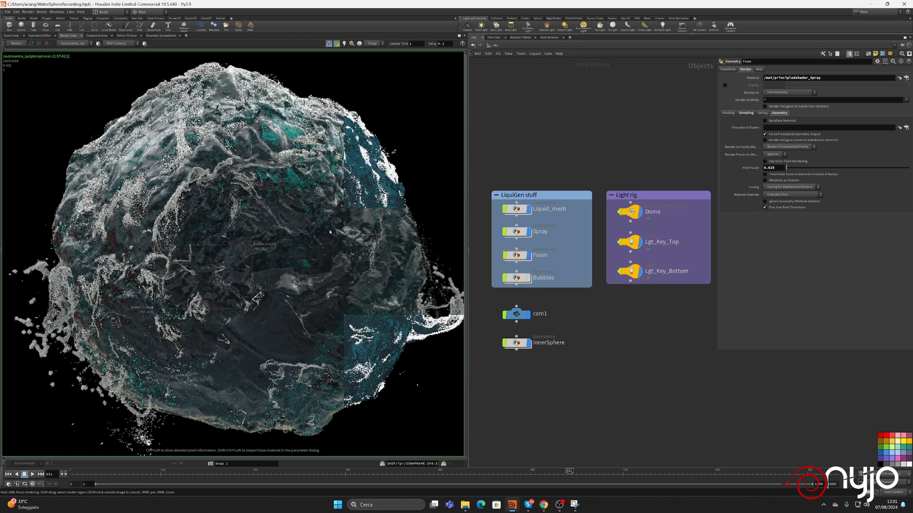
pyautogui.scroll(-4, 329, 232)
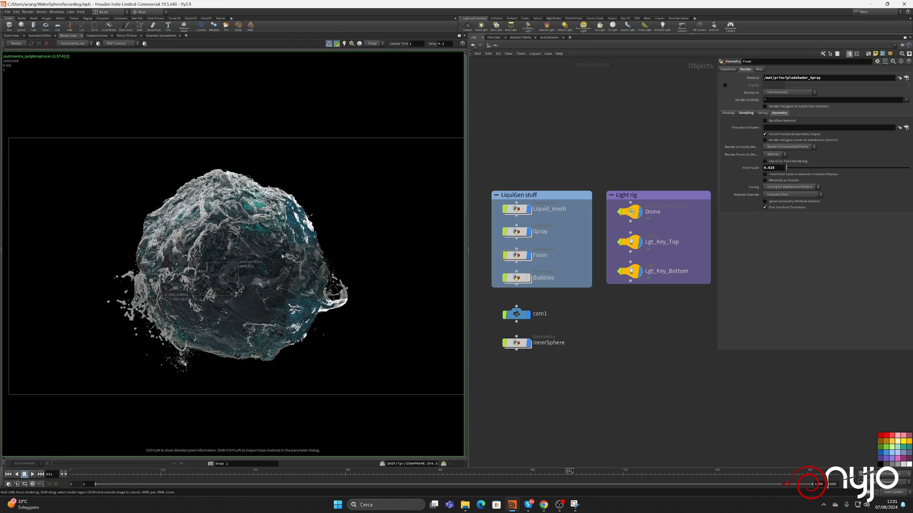
pyautogui.keyDown('shift'); pyautogui.moveTo(92, 159); pyautogui.dragTo(366, 378); pyautogui.keyUp('shift')
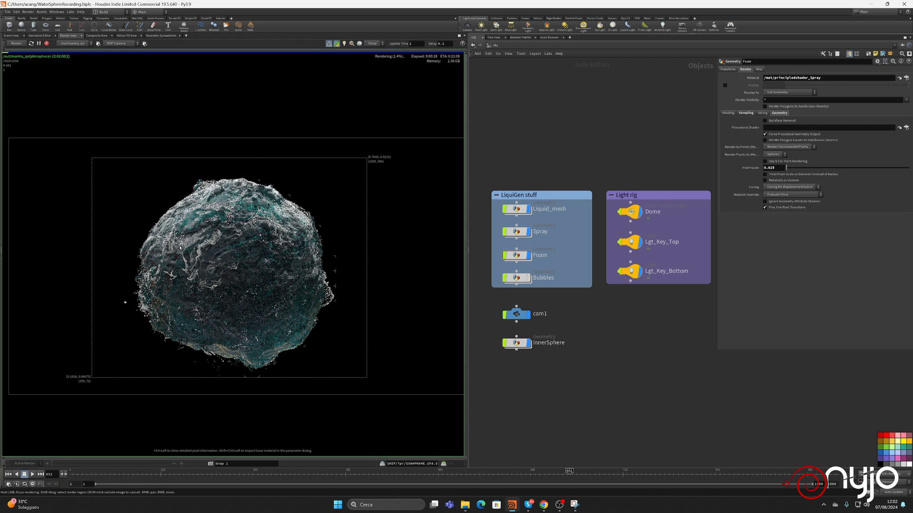
# - Limit the render region to a small patch left of the ball's centre and open the out network
pyautogui.moveTo(180, 247)
pyautogui.keyDown('shift'); pyautogui.mouseDown()
pyautogui.moveTo(219, 267)
pyautogui.moveTo(246, 297)
pyautogui.mouseUp(); pyautogui.keyUp('shift')
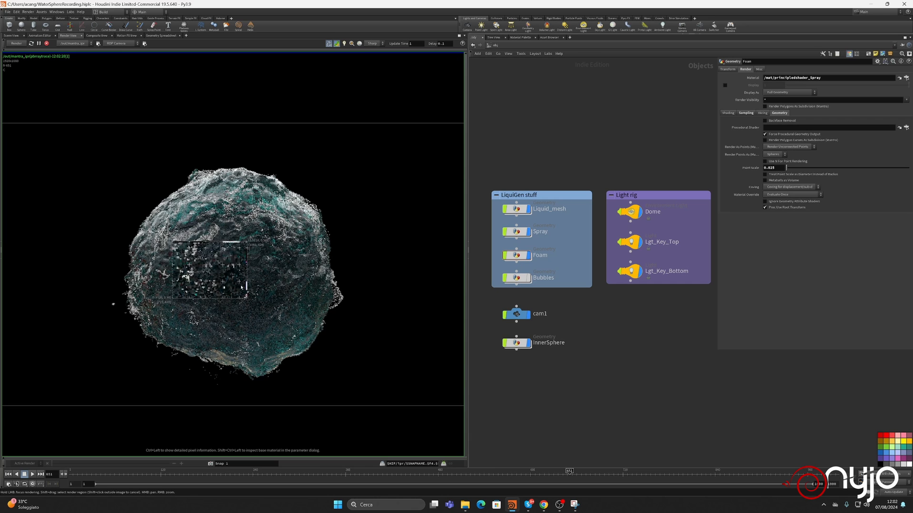
pyautogui.scroll(6, 206, 275)
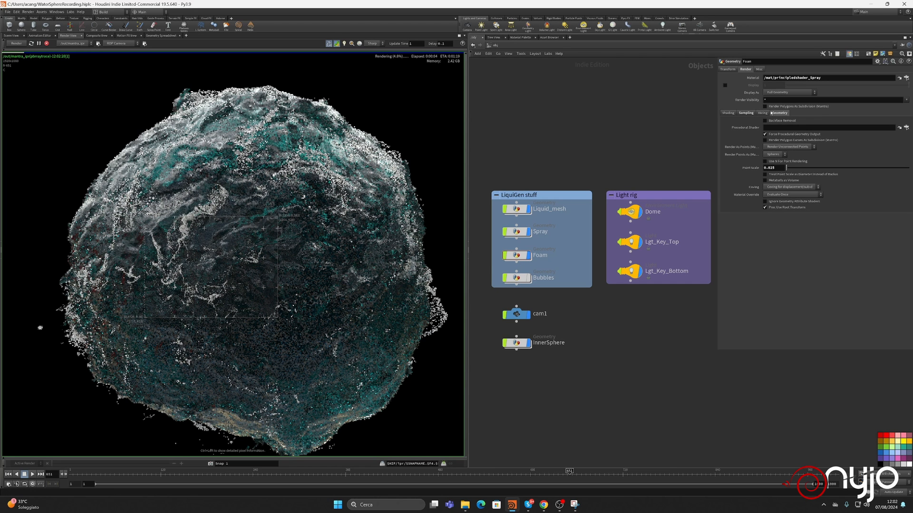
pyautogui.click(489, 47)
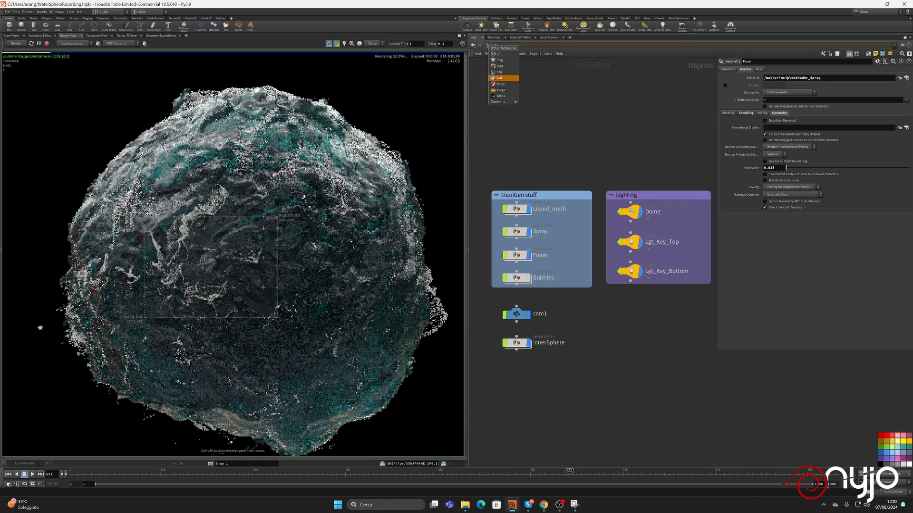
pyautogui.click(495, 78)
pyautogui.moveTo(589, 230)
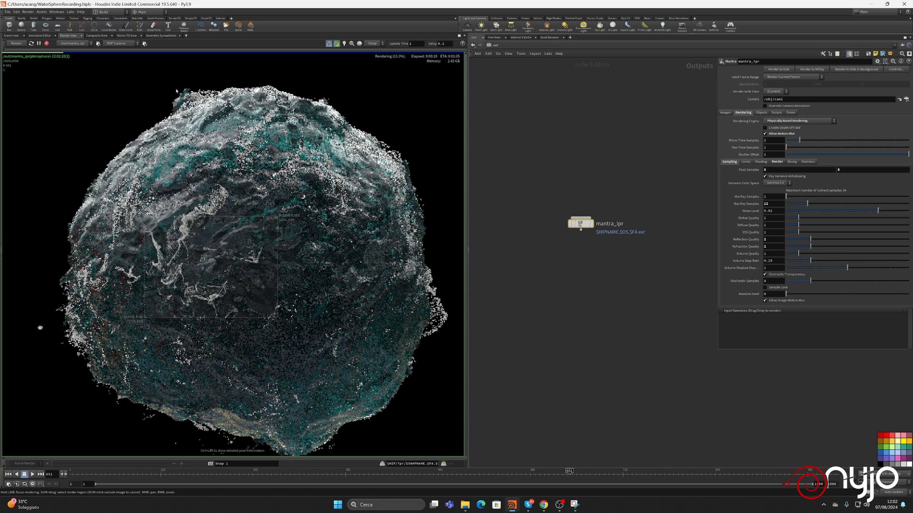
# - Save the scene as a new version named WaterSphereRecording_V02.hiplc
pyautogui.click(7, 12)
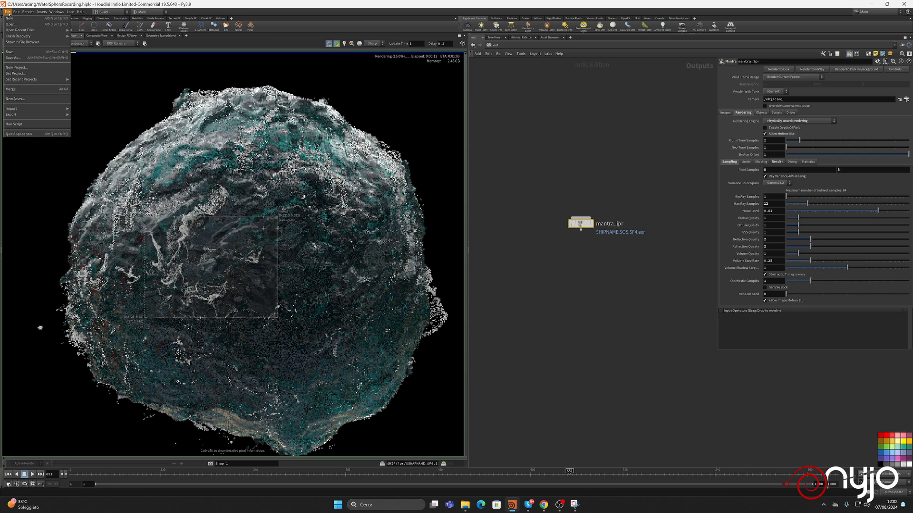
pyautogui.click(19, 58)
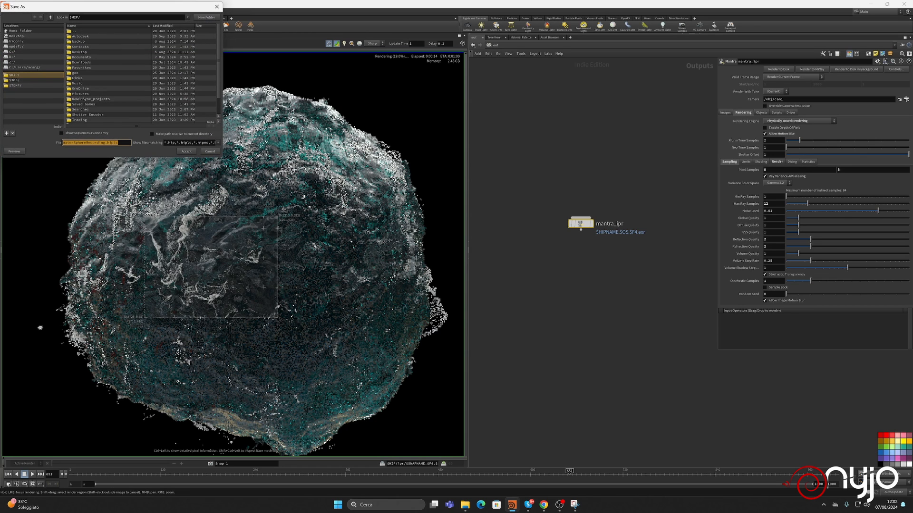
pyautogui.click(105, 142)
pyautogui.write('_V02')
pyautogui.press('Return')
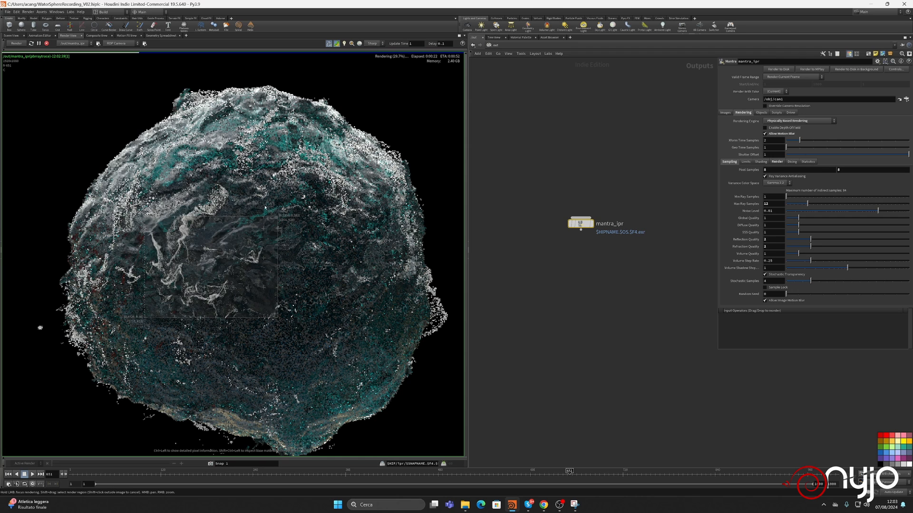
# - Examine the refined patch against the rest of the rendered ball, both close up and from farther away
pyautogui.scroll(-2, 245, 224)
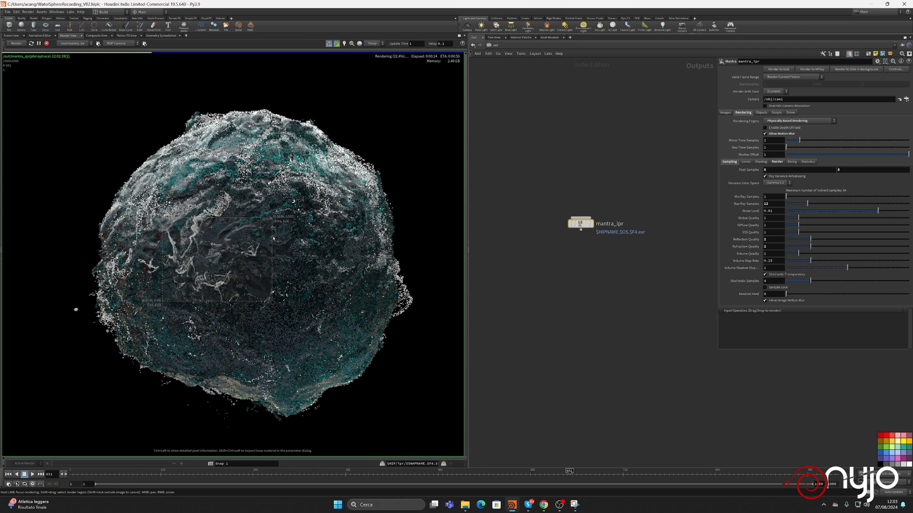
pyautogui.scroll(-2, 273, 238)
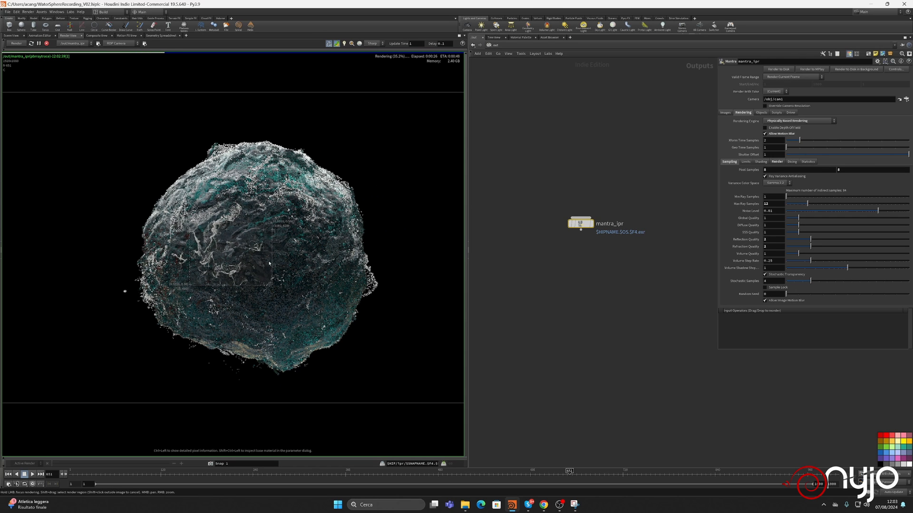
pyautogui.scroll(3, 266, 262)
pyautogui.scroll(-1, 242, 260)
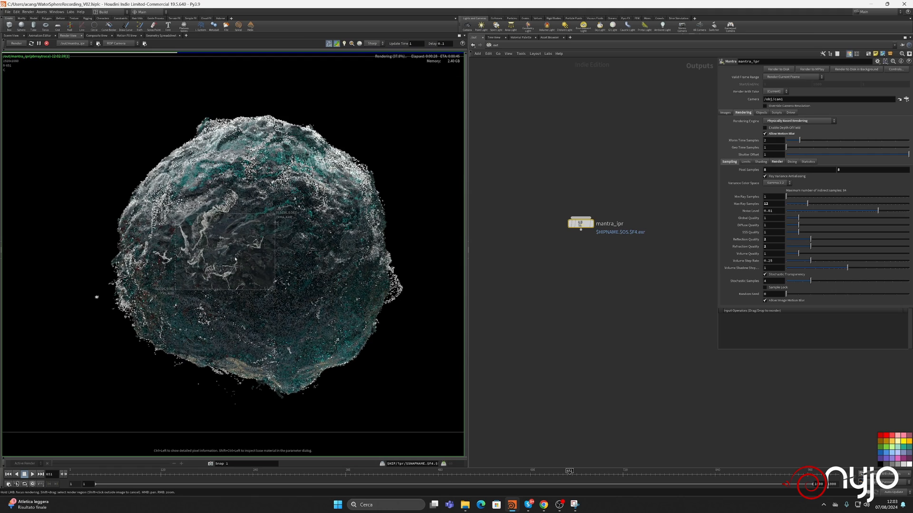
pyautogui.scroll(2, 235, 259)
pyautogui.scroll(1, 236, 274)
pyautogui.scroll(-2, 237, 274)
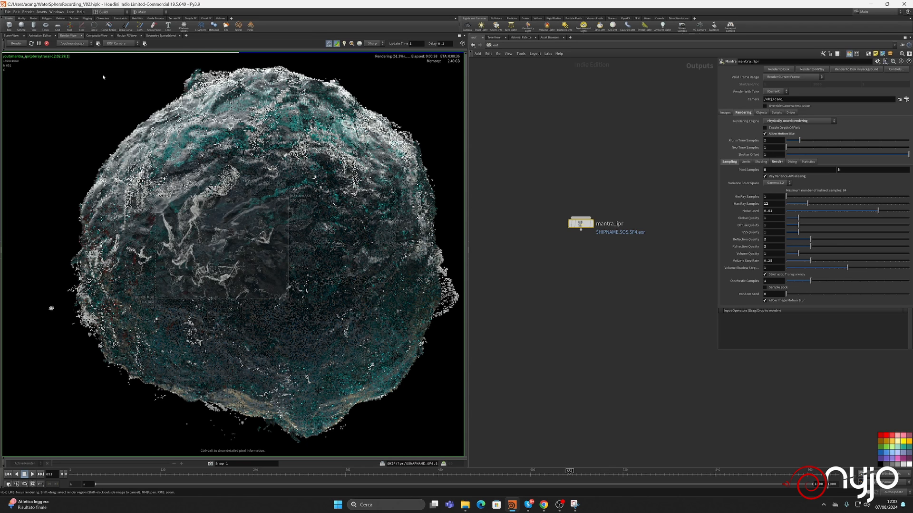
# - Stop the running render, return to the scene view and turn off motion blur on mantra_ipr
pyautogui.click(46, 43)
pyautogui.click(11, 36)
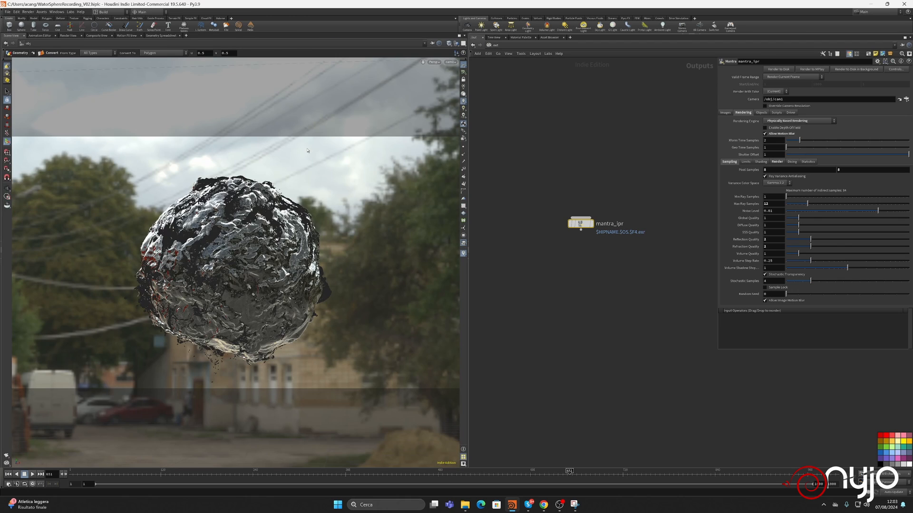
pyautogui.click(778, 134)
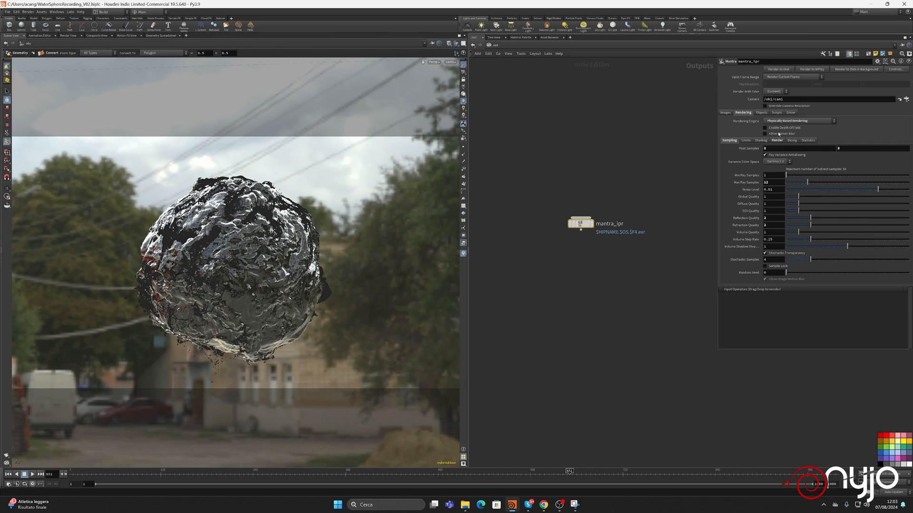
# - Return to the obj network and hide the Spray and Foam objects
pyautogui.click(489, 45)
pyautogui.click(499, 76)
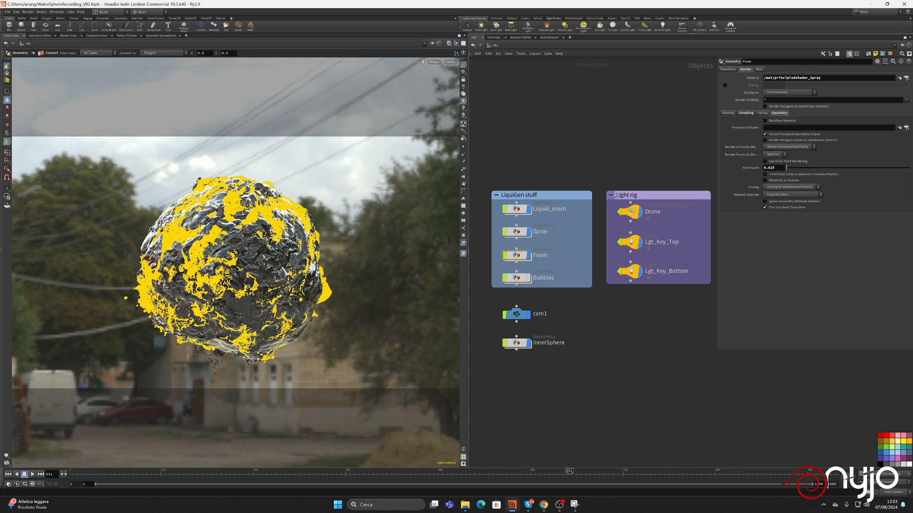
pyautogui.click(528, 232)
pyautogui.click(528, 256)
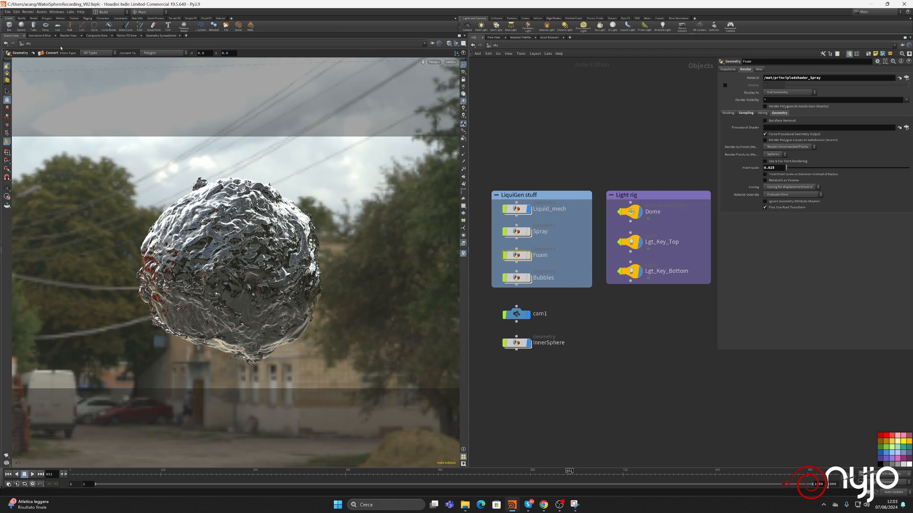
# - Return to the render view and redraw the render region so it encloses the whole liquid ball
pyautogui.click(68, 35)
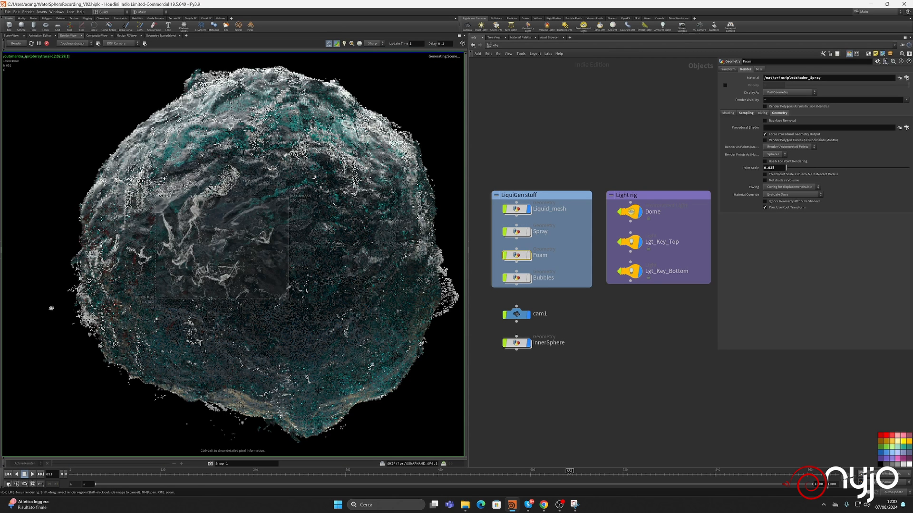
pyautogui.scroll(-3, 216, 213)
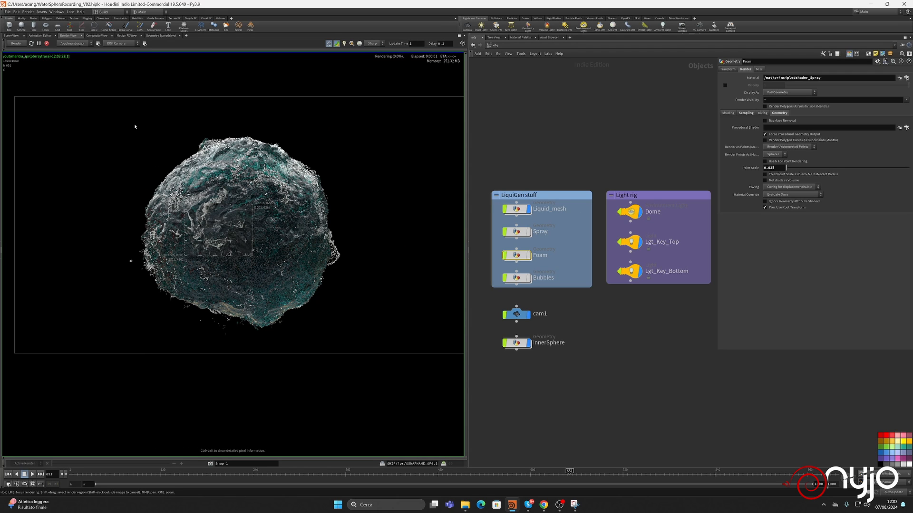
pyautogui.keyDown('shift'); pyautogui.moveTo(126, 123); pyautogui.dragTo(365, 340); pyautogui.keyUp('shift')
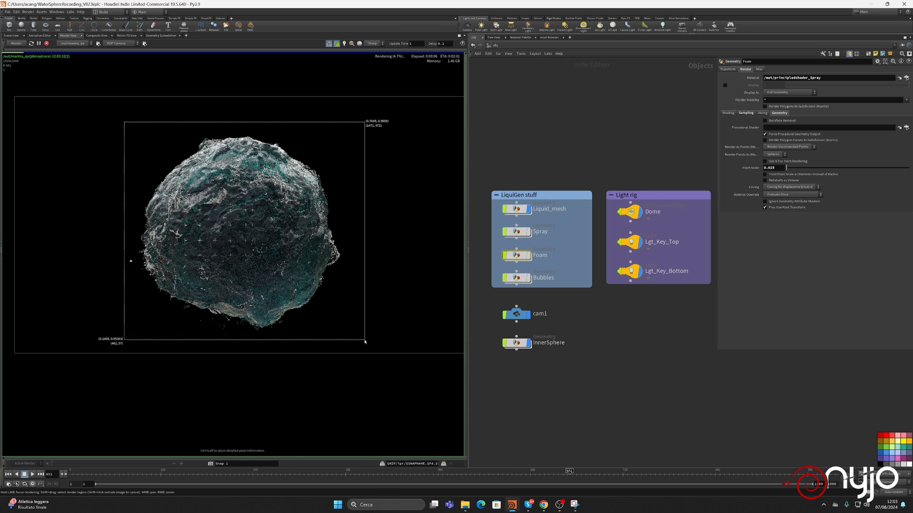
# - In Liquid_mesh's basicliquid material, set the base specular color to light blue (0.706, 0.8728, 1) and its tint intensity to 1.4
pyautogui.click(517, 209)
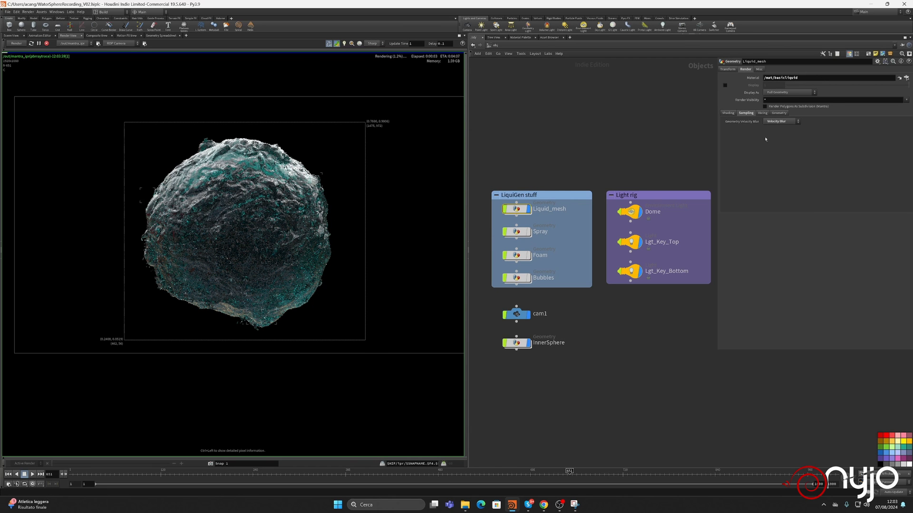
pyautogui.click(899, 78)
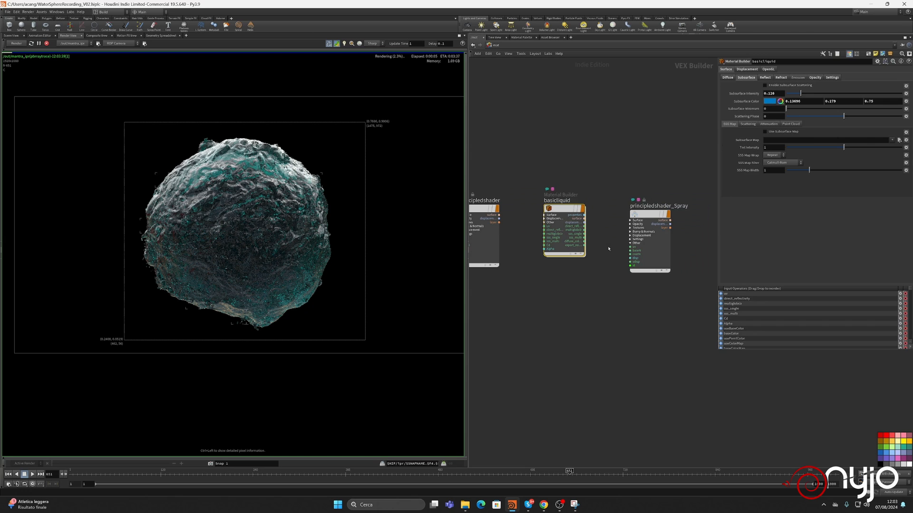
pyautogui.click(764, 77)
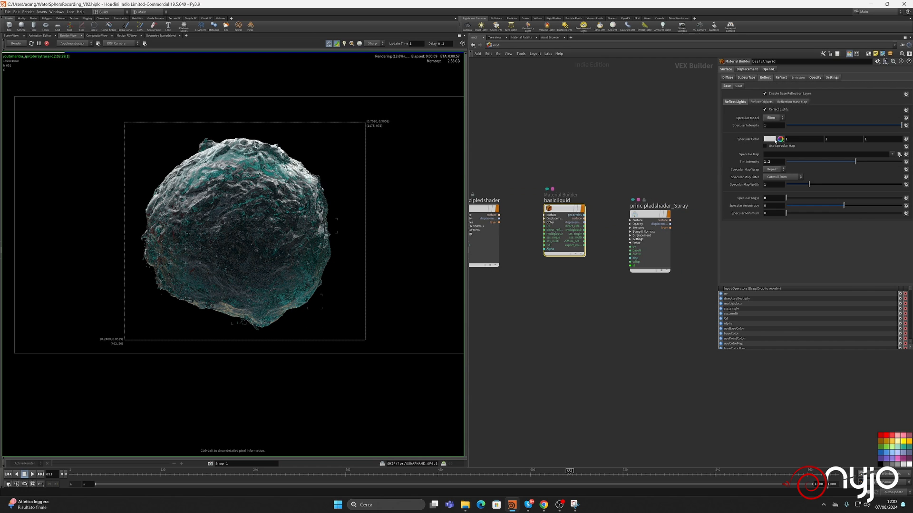
pyautogui.click(780, 139)
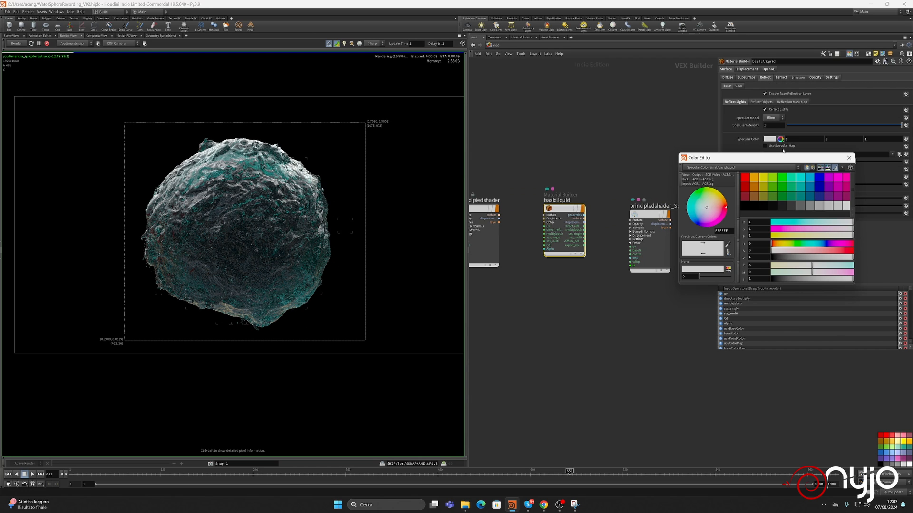
pyautogui.click(818, 244)
pyautogui.moveTo(799, 254); pyautogui.dragTo(795, 254)
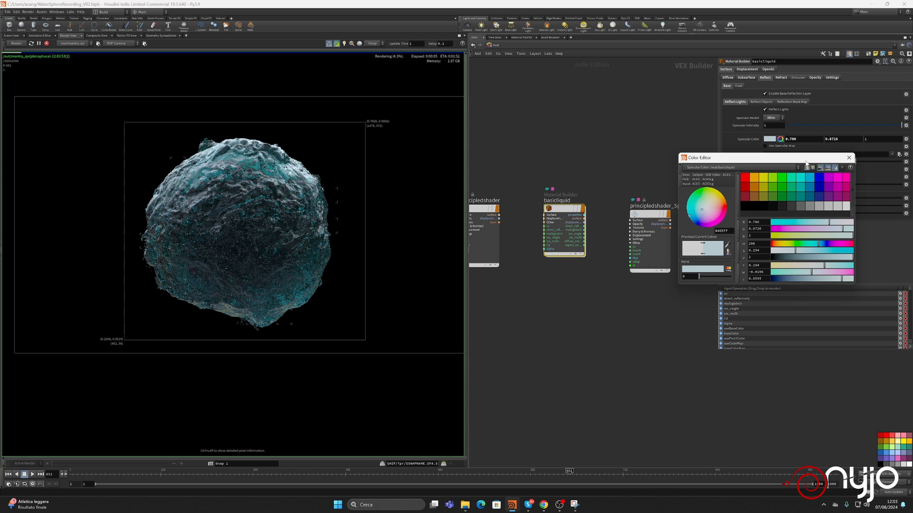
pyautogui.click(848, 157)
pyautogui.click(775, 162)
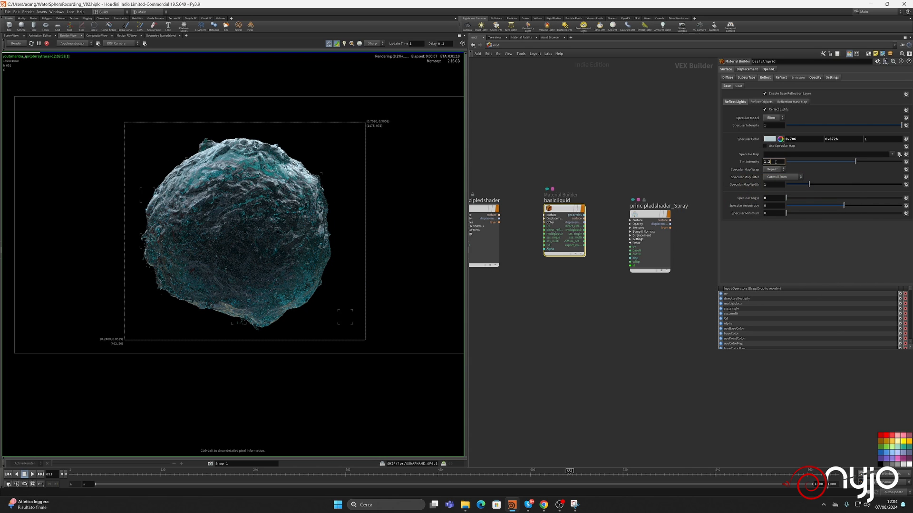
pyautogui.press('Return')
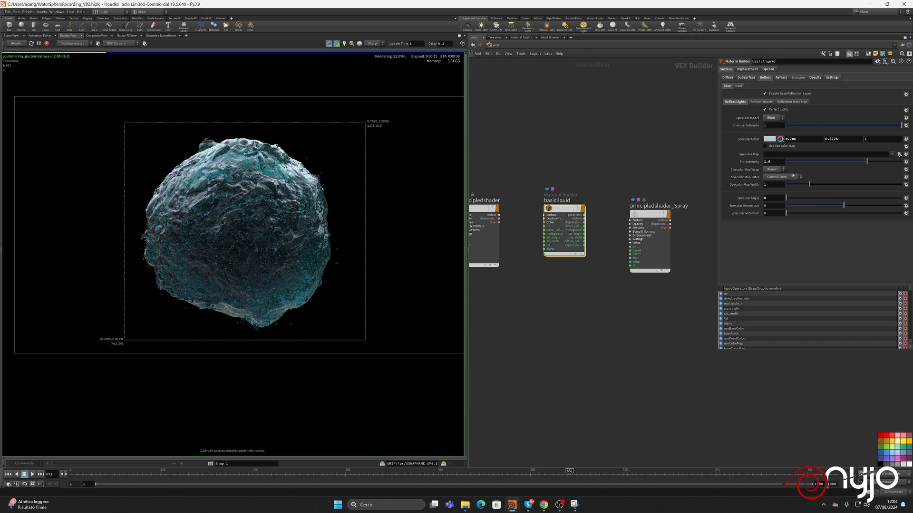
# - Review the basicliquid material's object reflection, reflection mask, coat, refraction, opacity and general settings
pyautogui.click(769, 102)
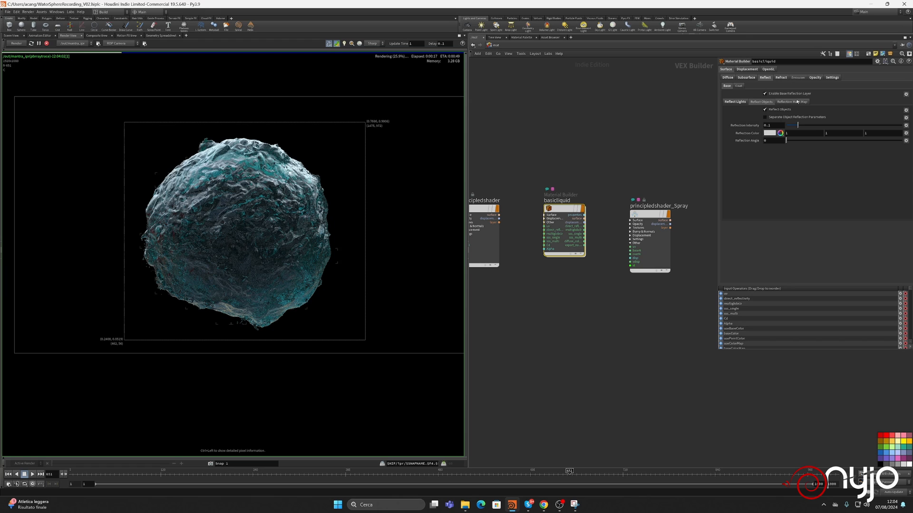
pyautogui.click(797, 101)
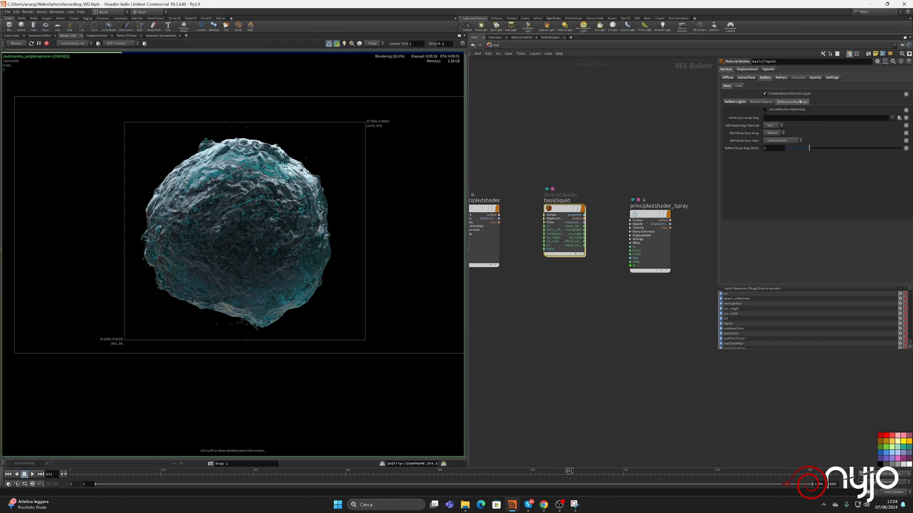
pyautogui.click(742, 102)
pyautogui.click(739, 86)
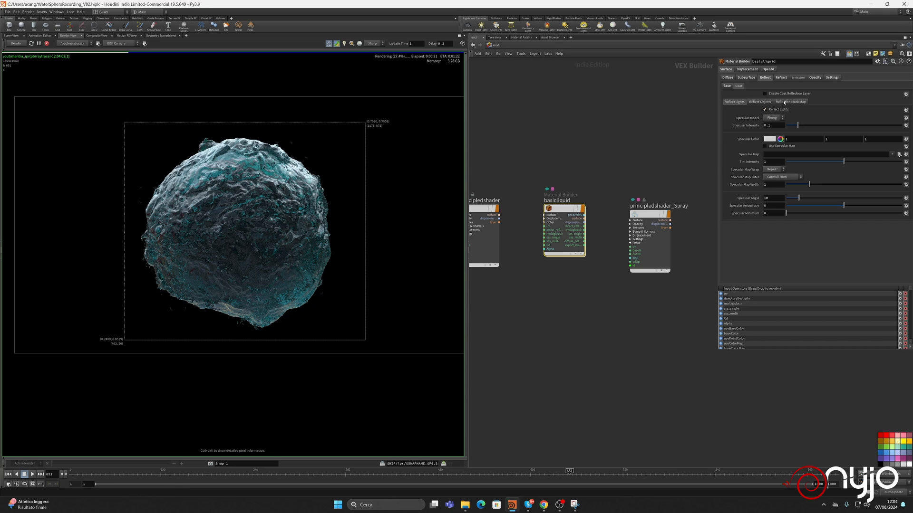
pyautogui.click(781, 78)
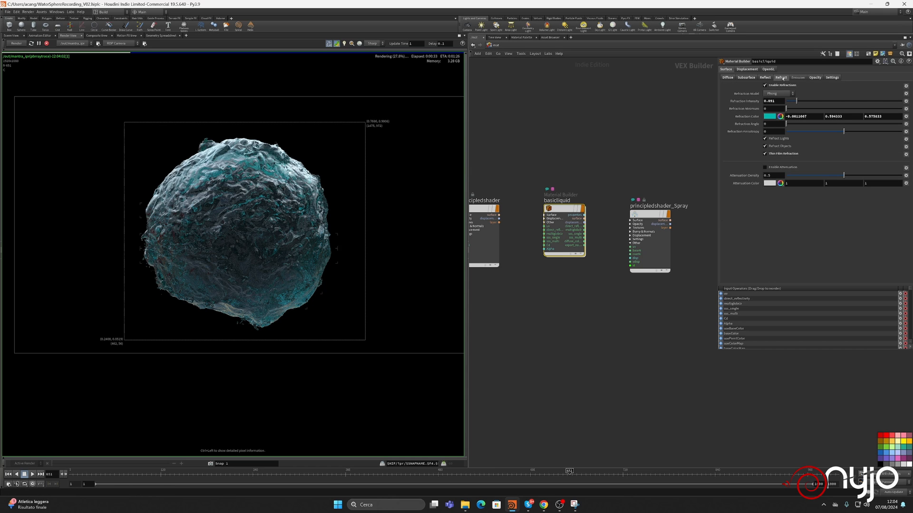
pyautogui.click(815, 77)
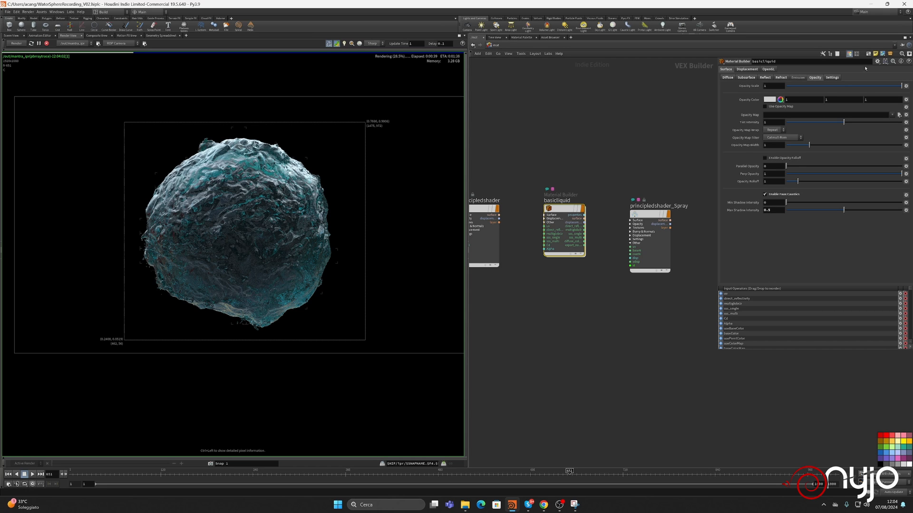
pyautogui.click(831, 77)
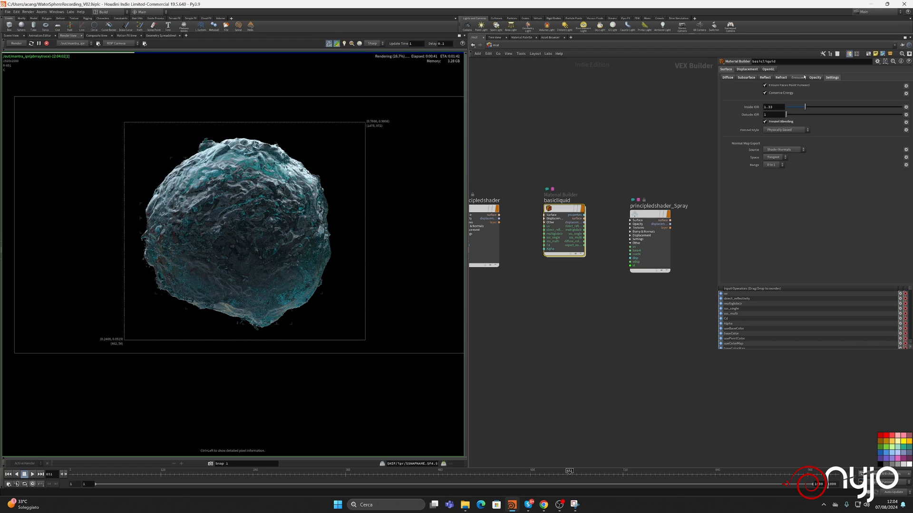
pyautogui.click(764, 78)
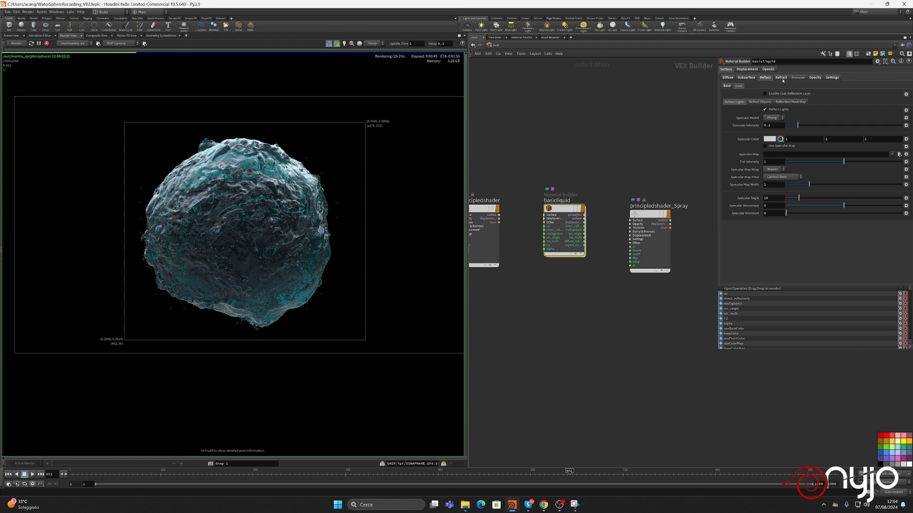
pyautogui.click(781, 79)
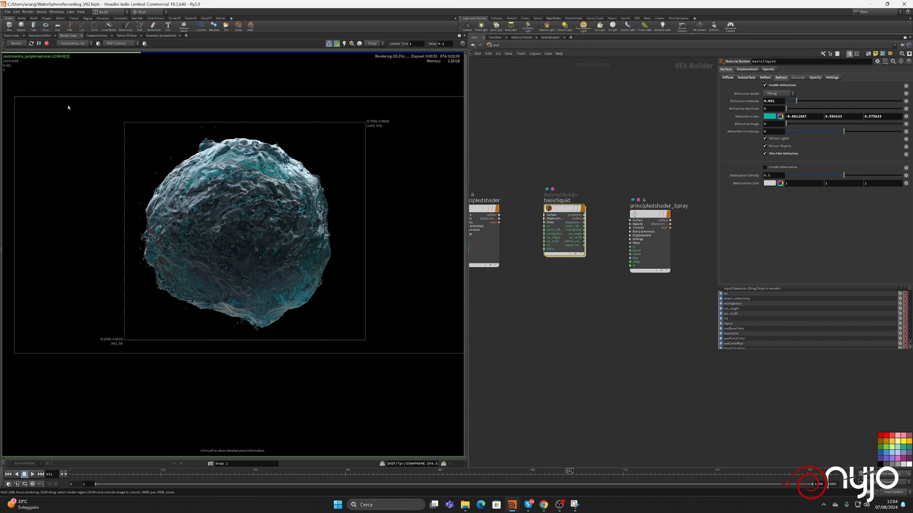
# - Enlarge the render region around the ball and make the Spray and Foam objects visible again in the obj network
pyautogui.keyDown('shift'); pyautogui.moveTo(55, 109); pyautogui.dragTo(424, 350); pyautogui.keyUp('shift')
pyautogui.click(495, 45)
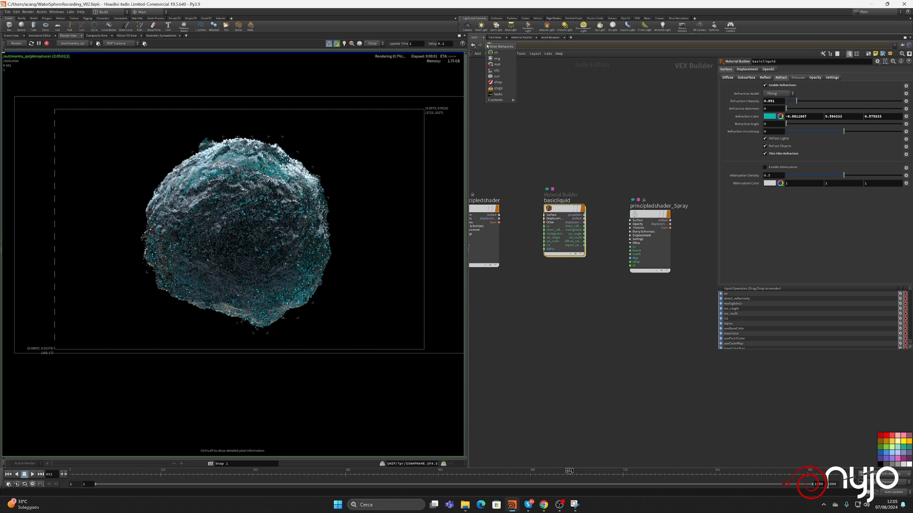
pyautogui.click(496, 71)
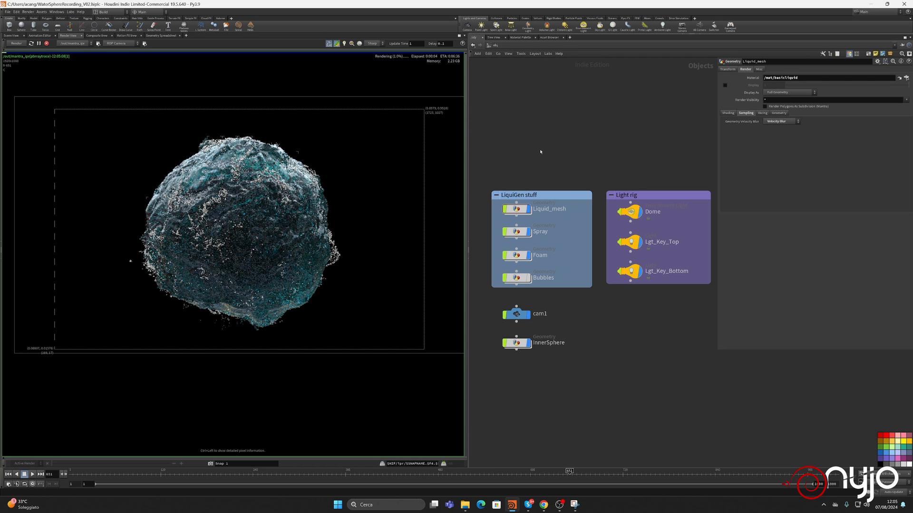
# - Enable Allow Motion Blur on the mantra_ipr output node and return to the obj network
pyautogui.click(488, 46)
pyautogui.click(499, 74)
pyautogui.click(490, 46)
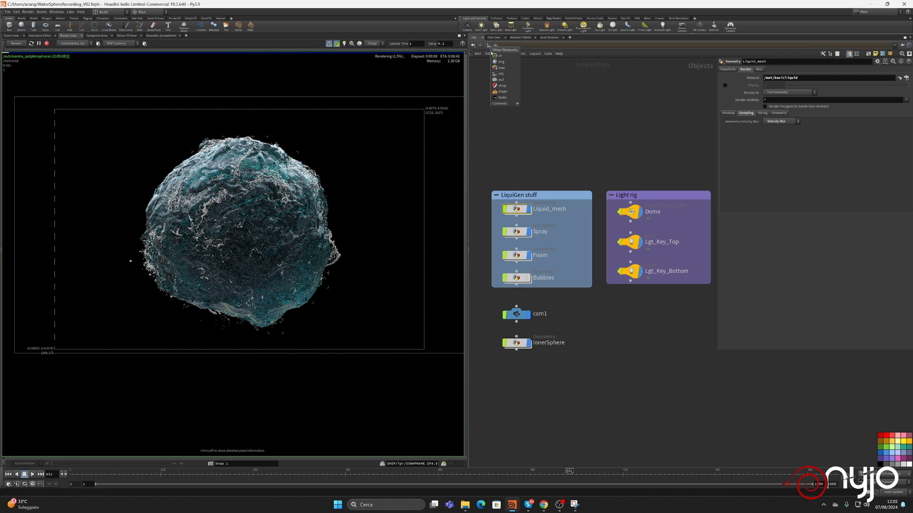
pyautogui.click(501, 79)
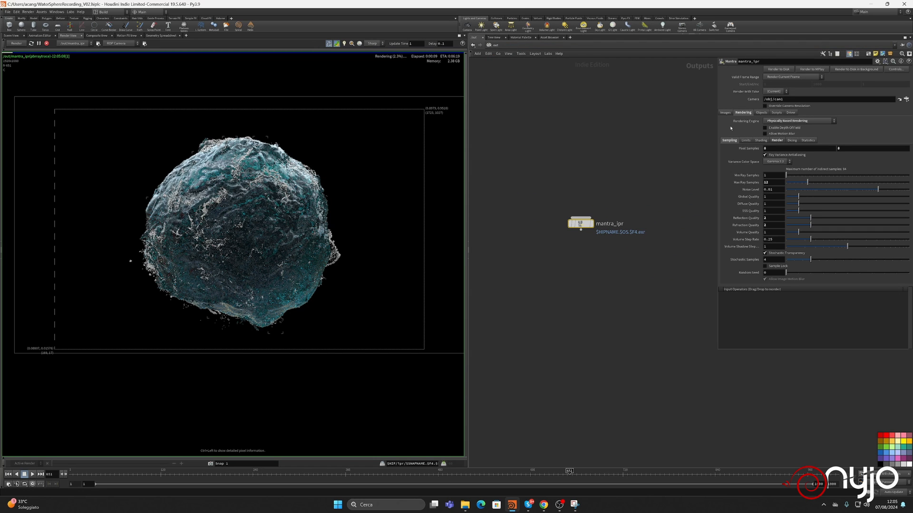
pyautogui.click(769, 134)
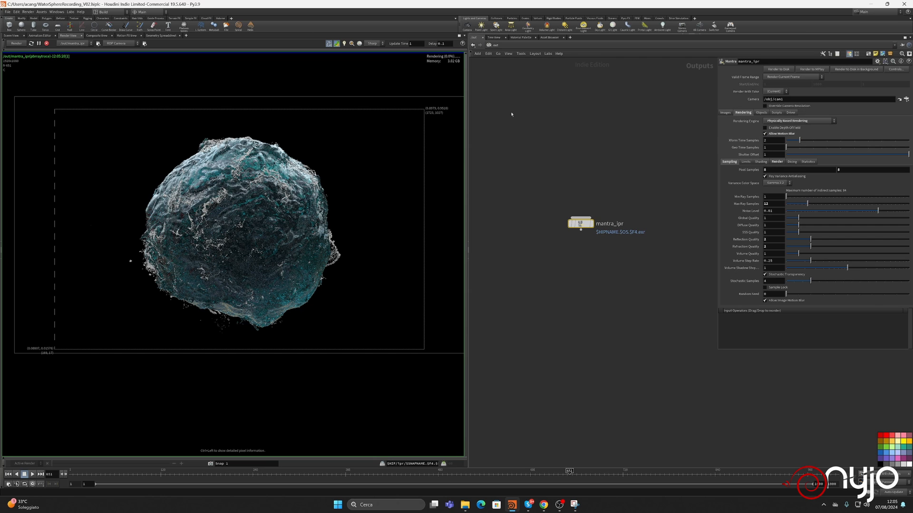
pyautogui.click(489, 44)
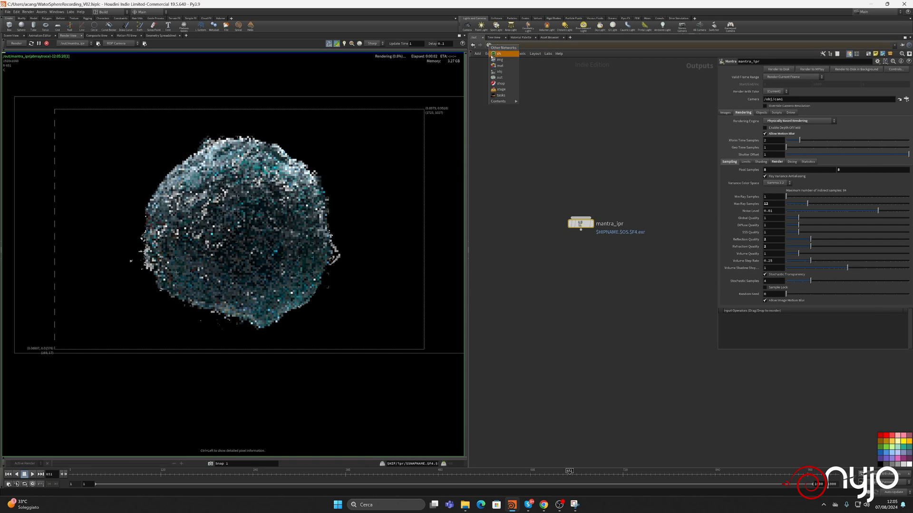
pyautogui.click(498, 71)
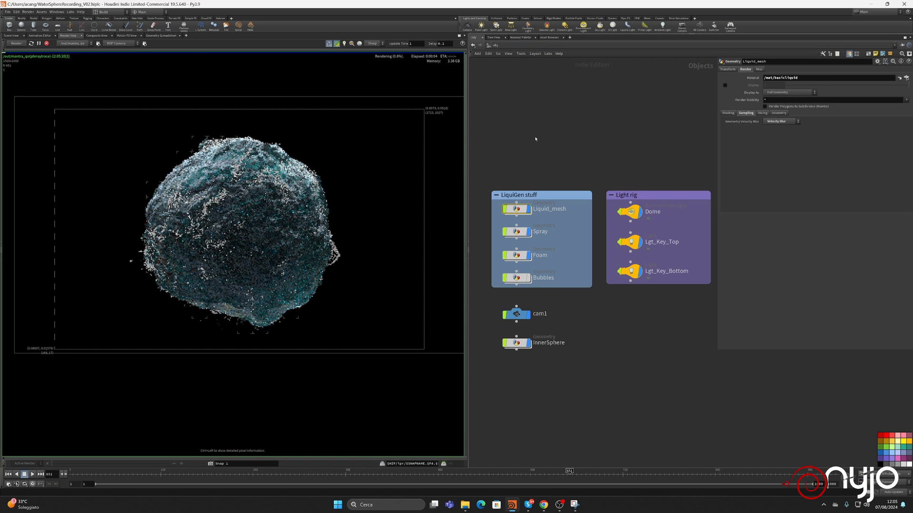